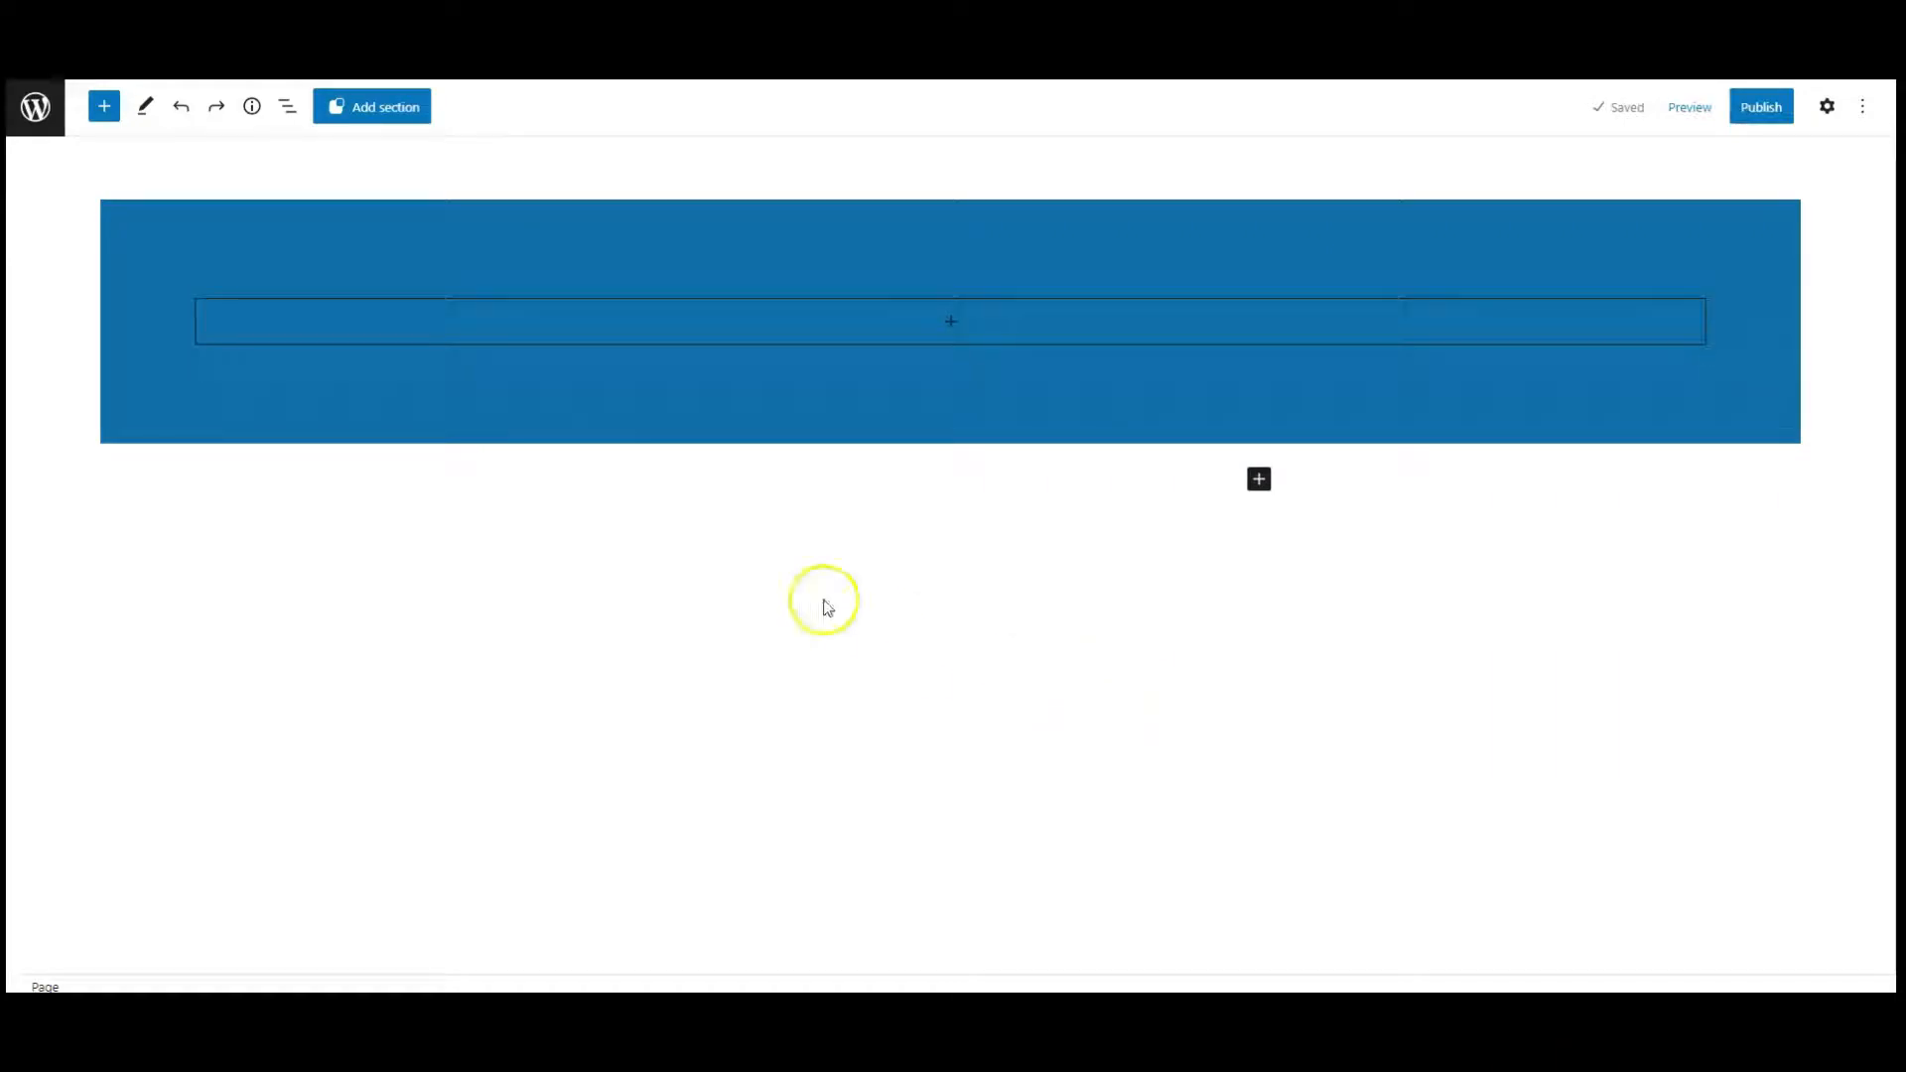
# Show the block list view and insert a Group block inside the blue group
pyautogui.click(283, 107)
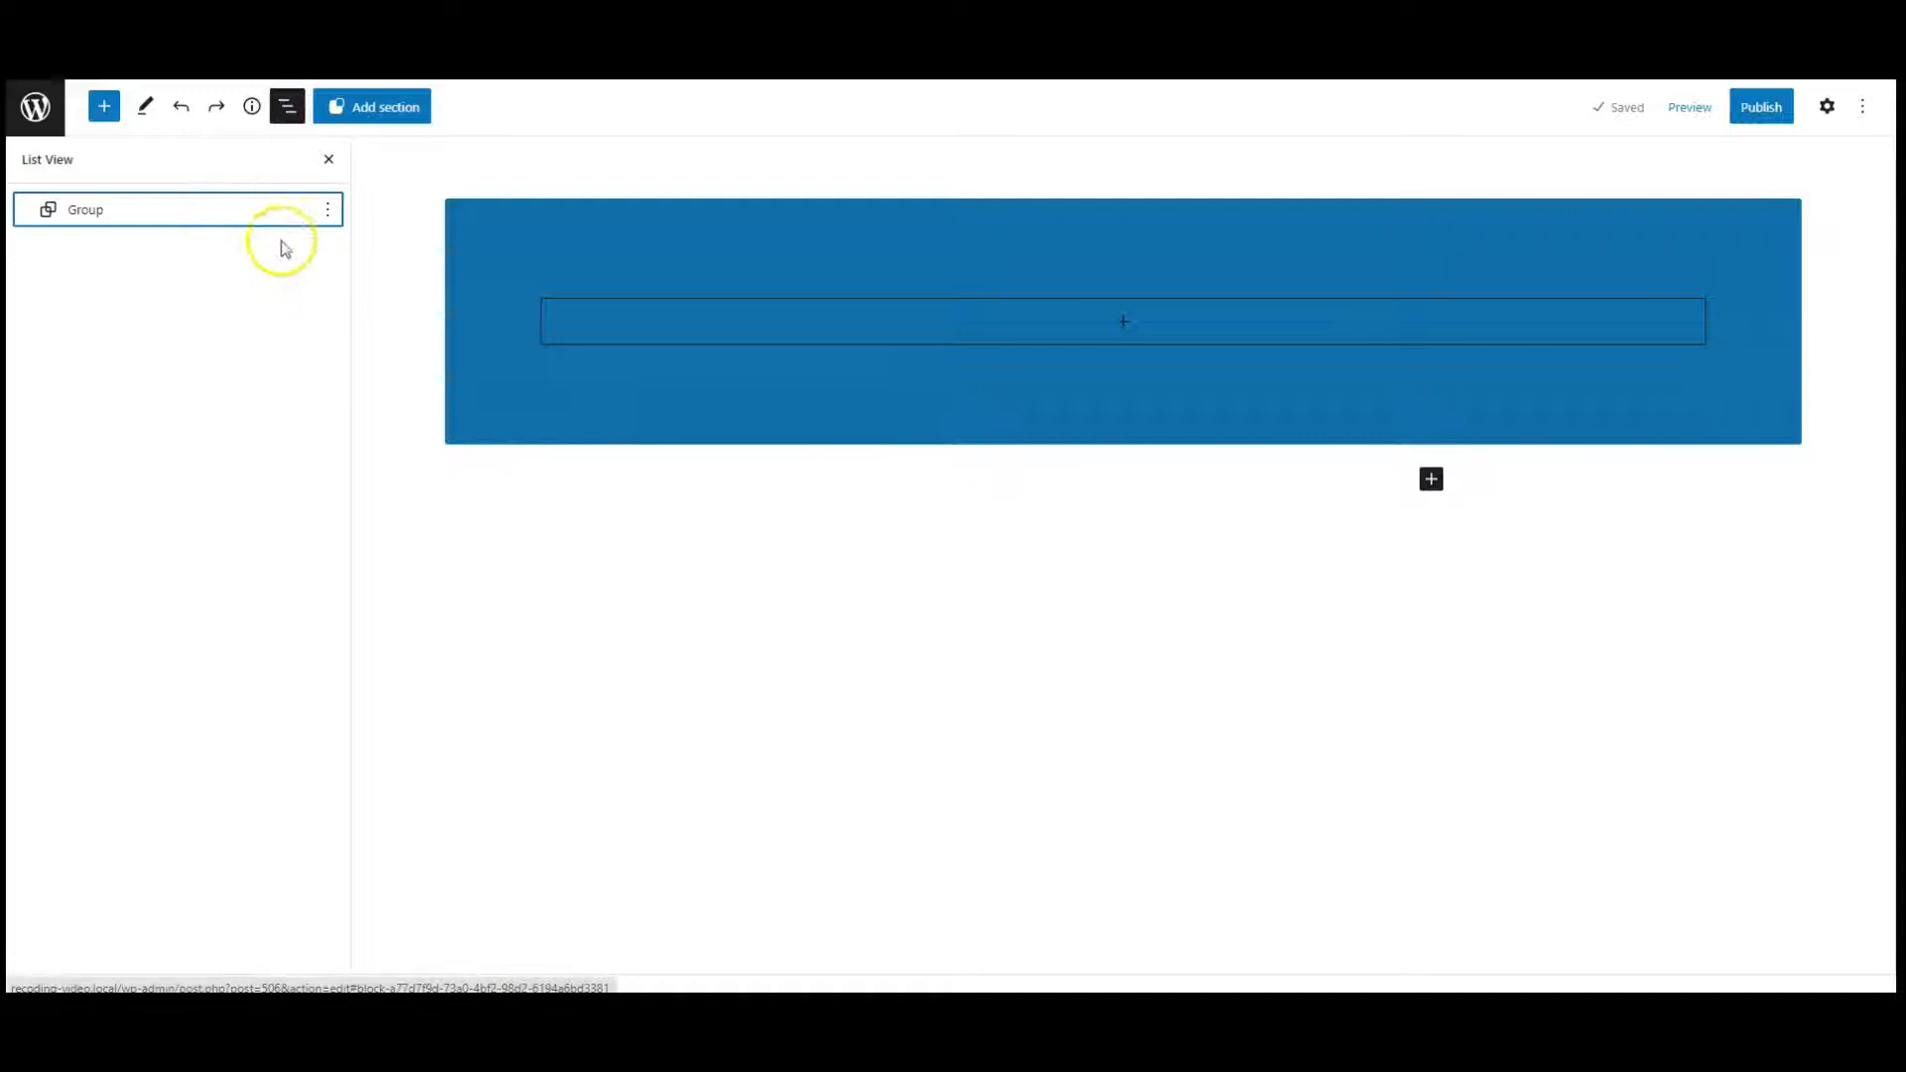
pyautogui.click(883, 329)
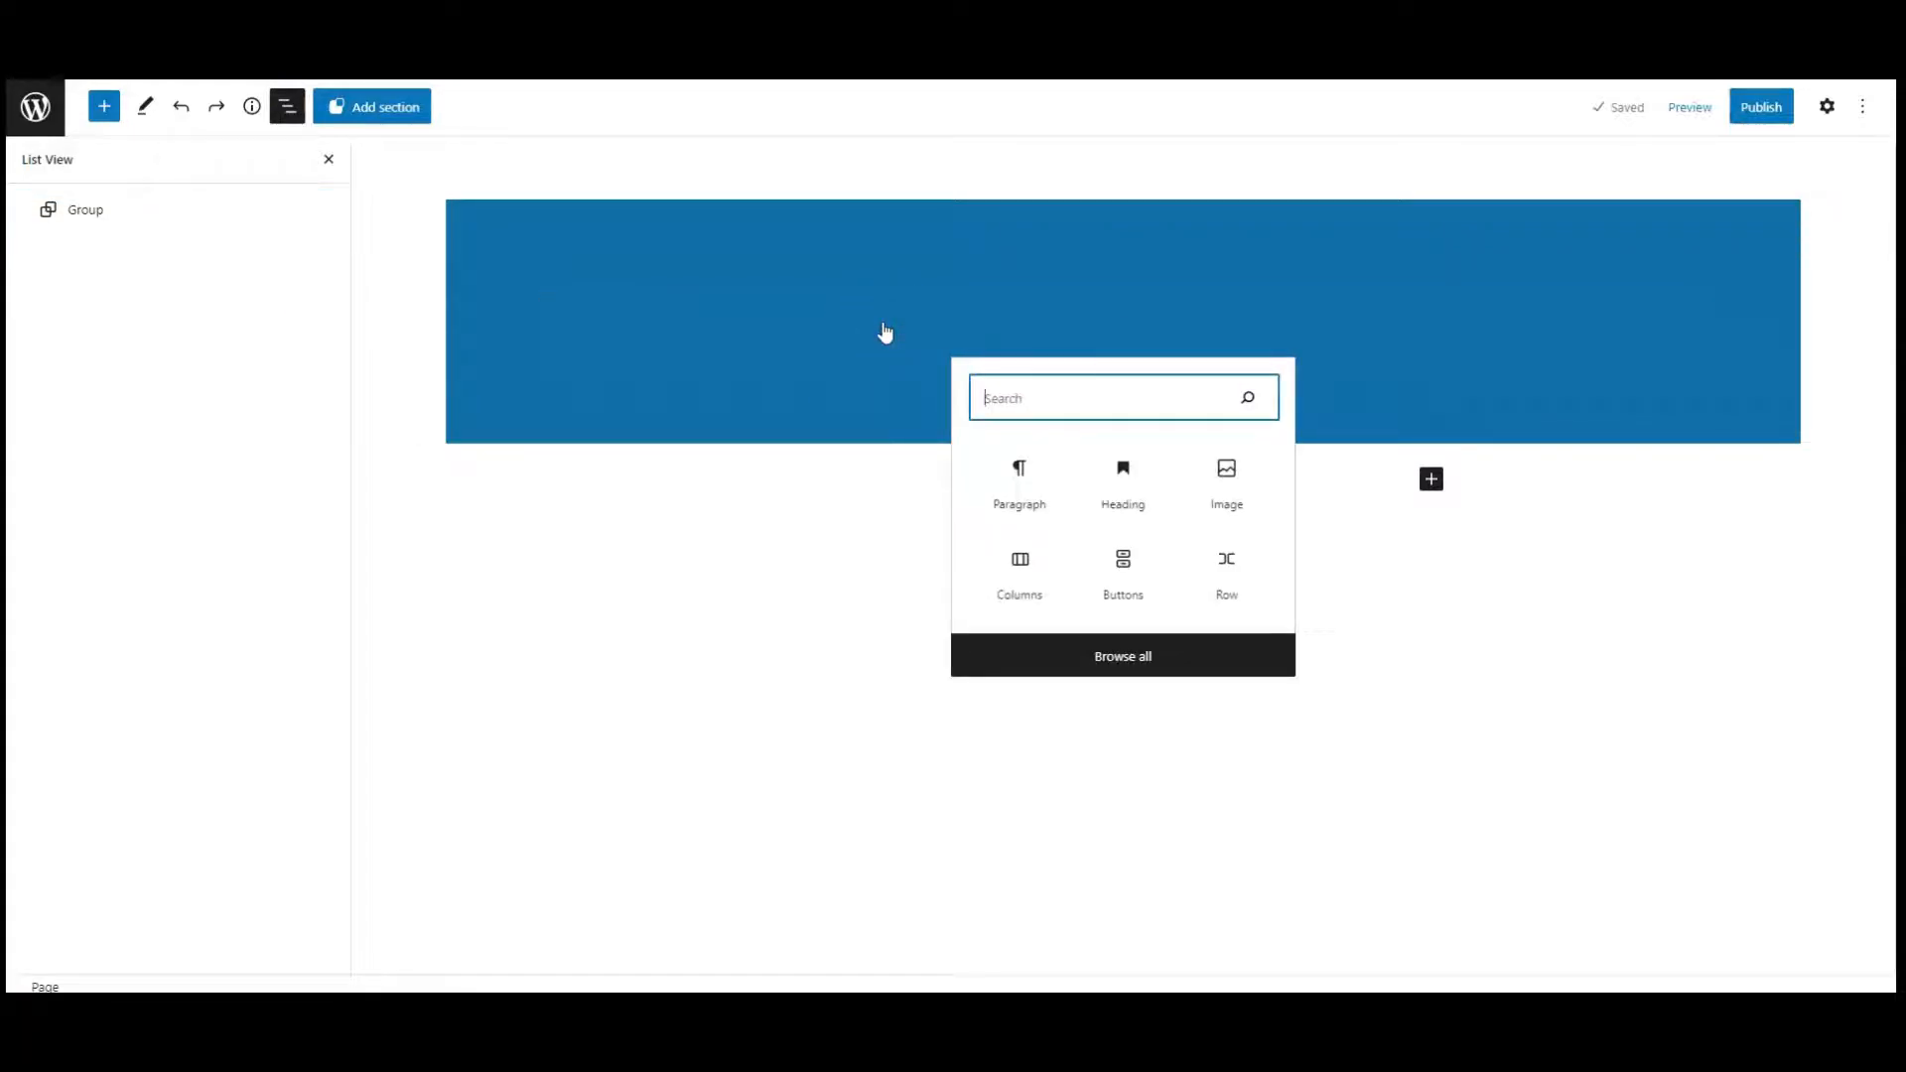
pyautogui.write('gr')
pyautogui.click(1034, 496)
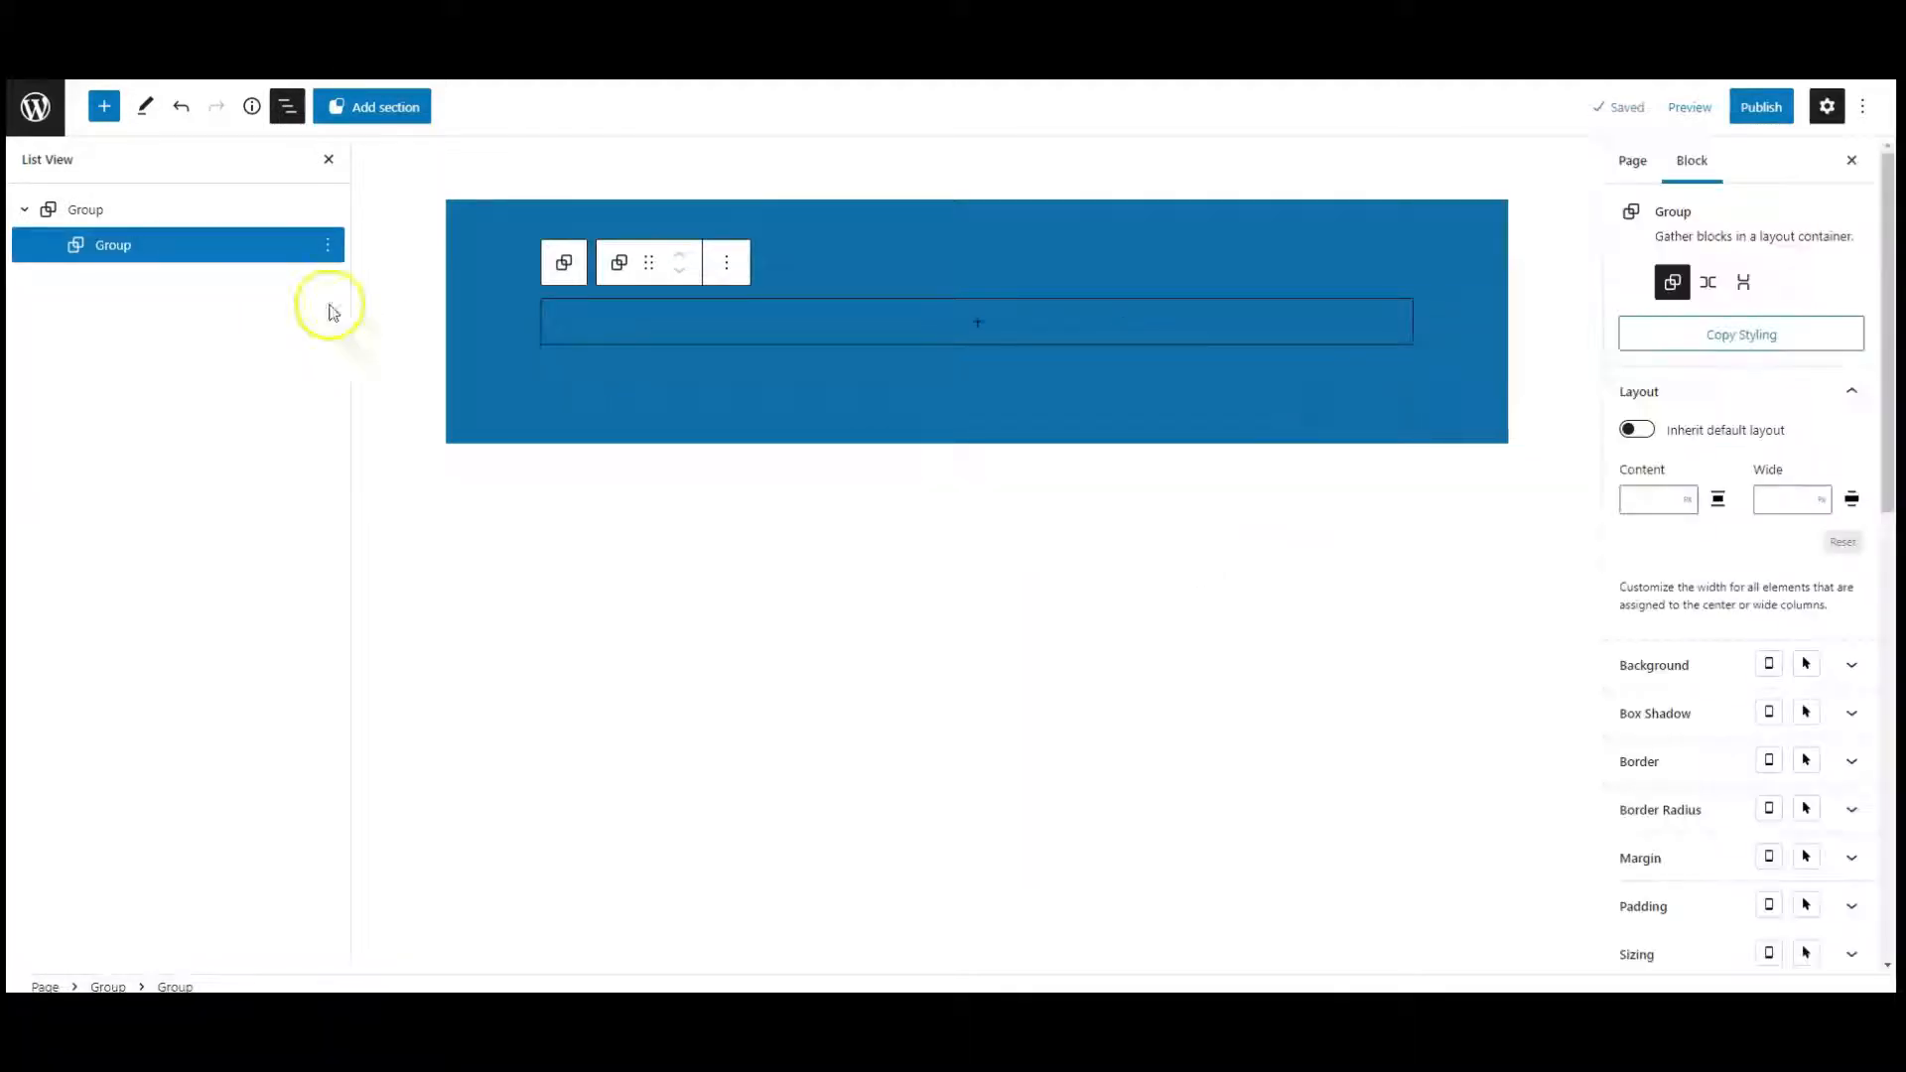
# Give the inner group a solid white background
pyautogui.click(1654, 665)
pyautogui.click(1826, 714)
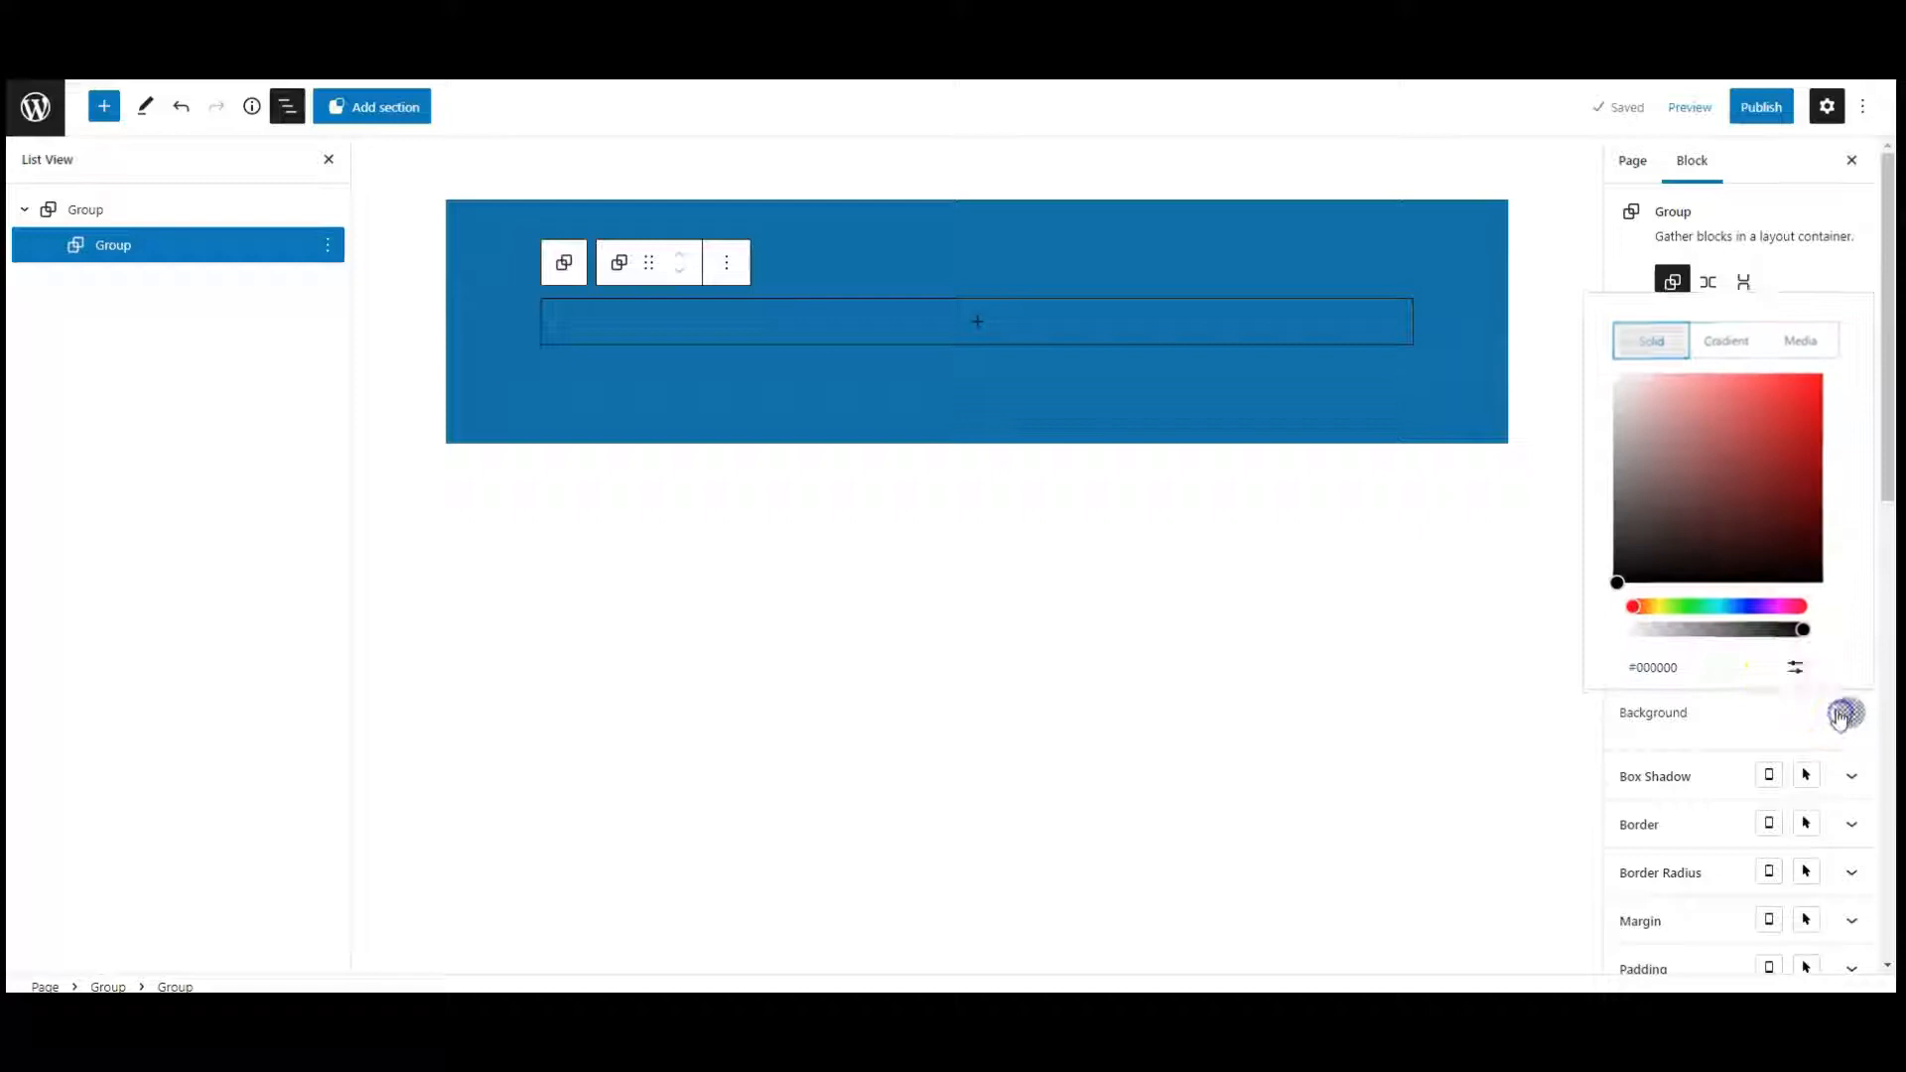
pyautogui.moveTo(1701, 467); pyautogui.dragTo(1480, 337)
pyautogui.click(1844, 713)
pyautogui.click(1691, 674)
# Set the inner group's border radius to 15 px on all sides
pyautogui.scroll(-3, 1763, 692)
pyautogui.click(1689, 514)
pyautogui.click(1853, 600)
pyautogui.click(1852, 619)
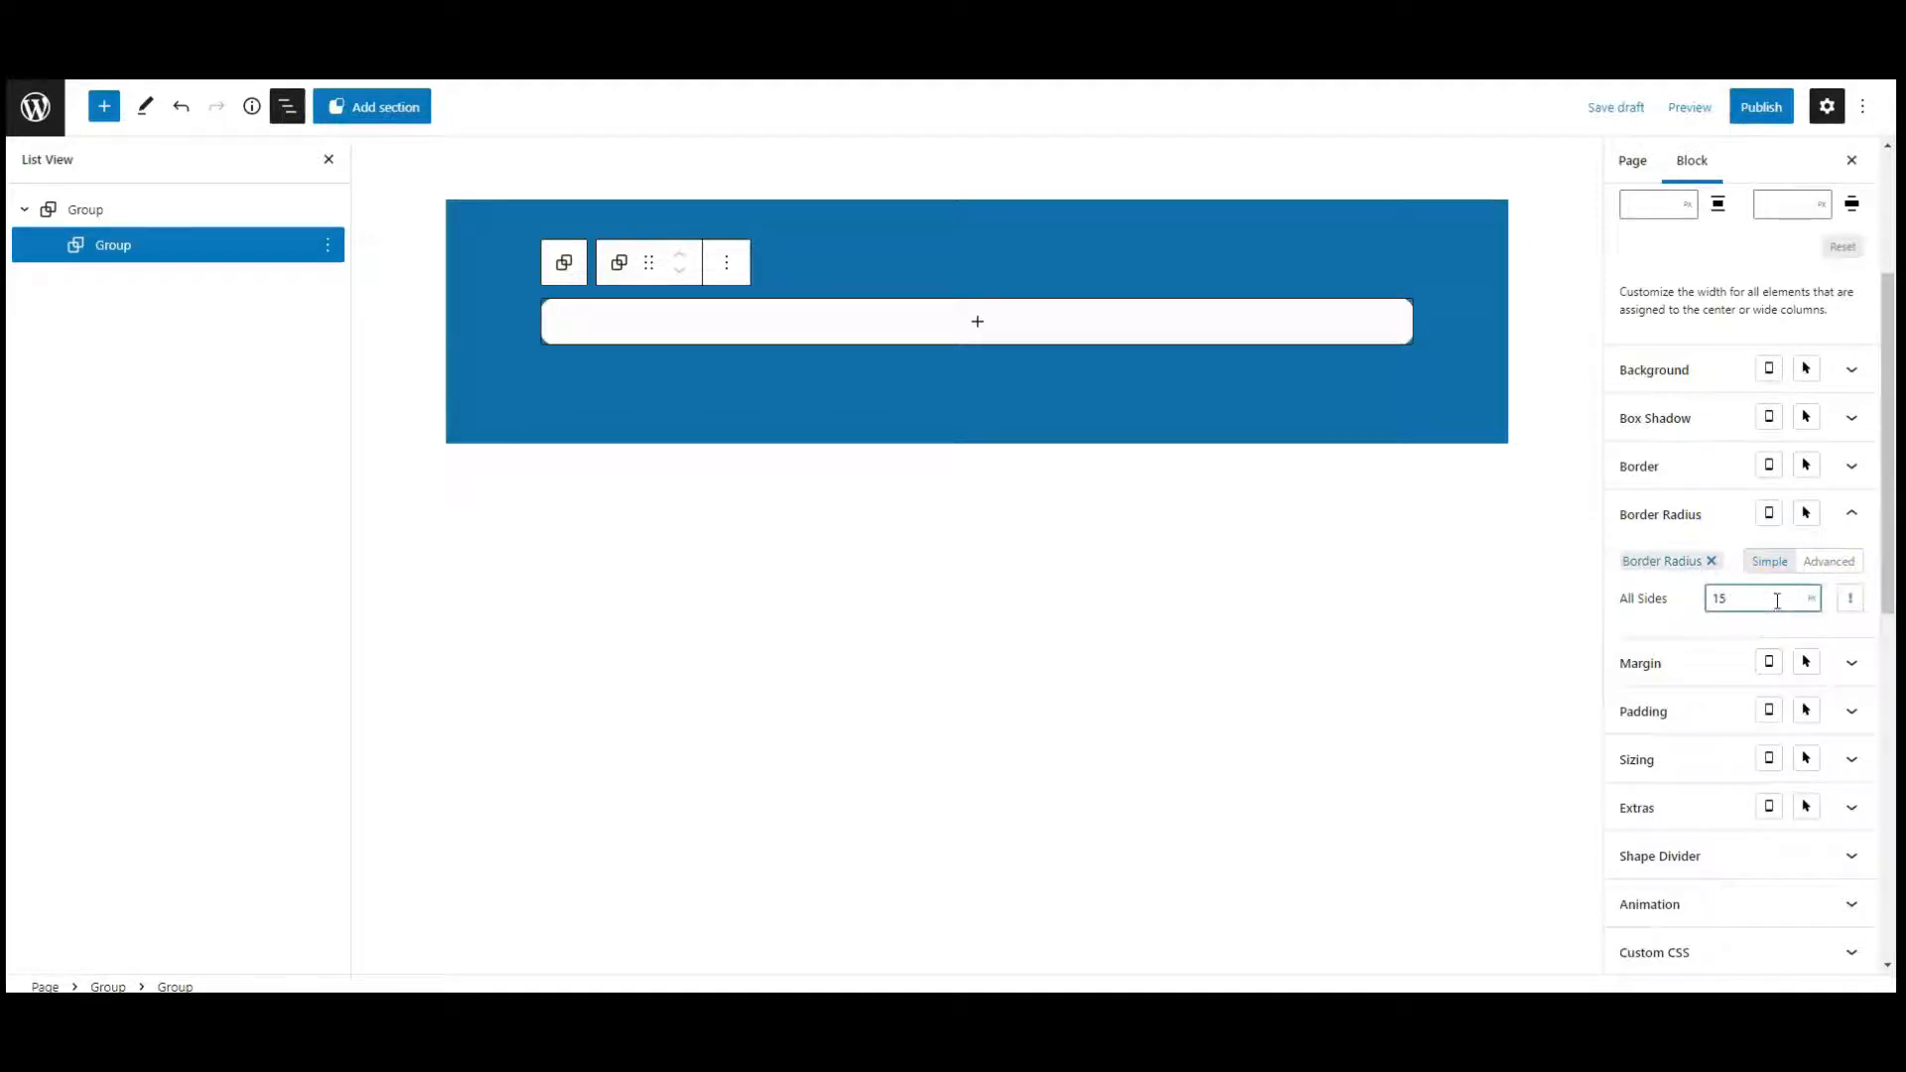
pyautogui.click(1666, 513)
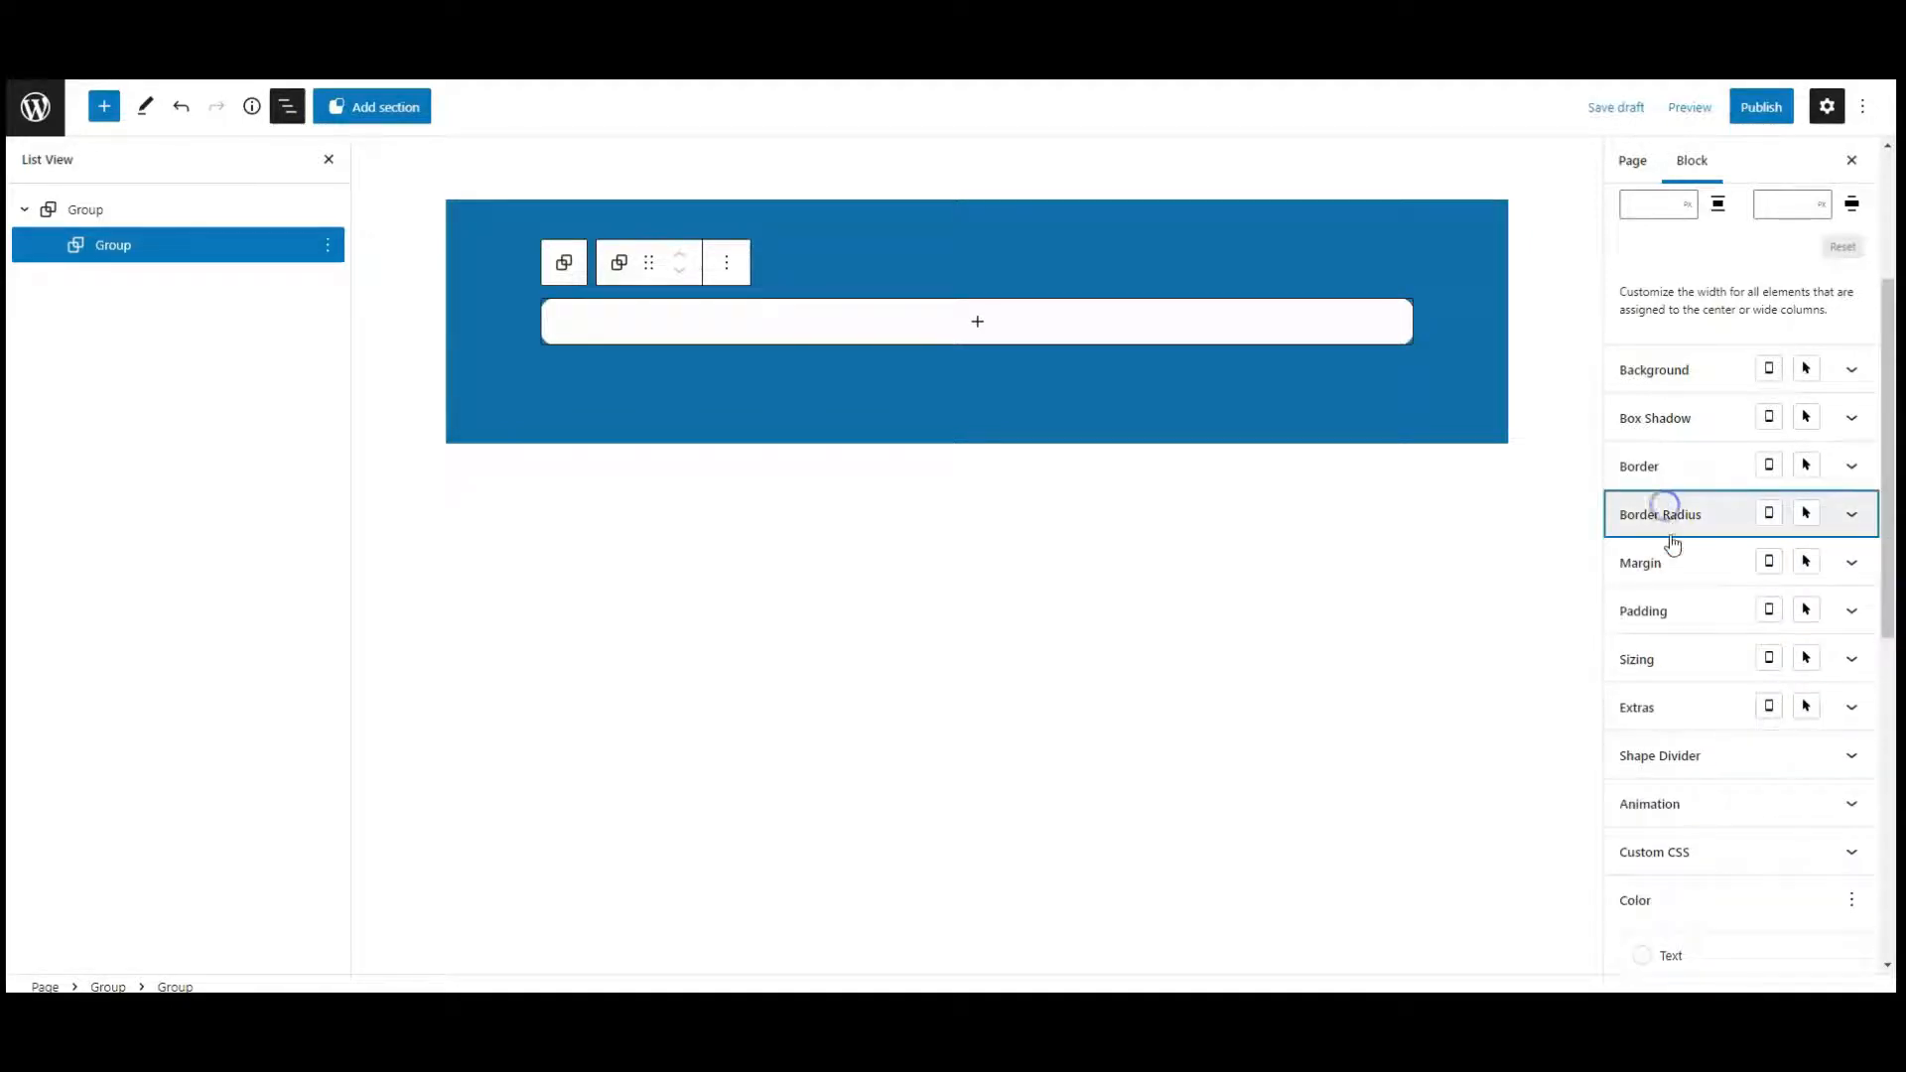
# Set the white group's padding to 48 px on all sides
pyautogui.click(1681, 609)
pyautogui.click(1853, 694)
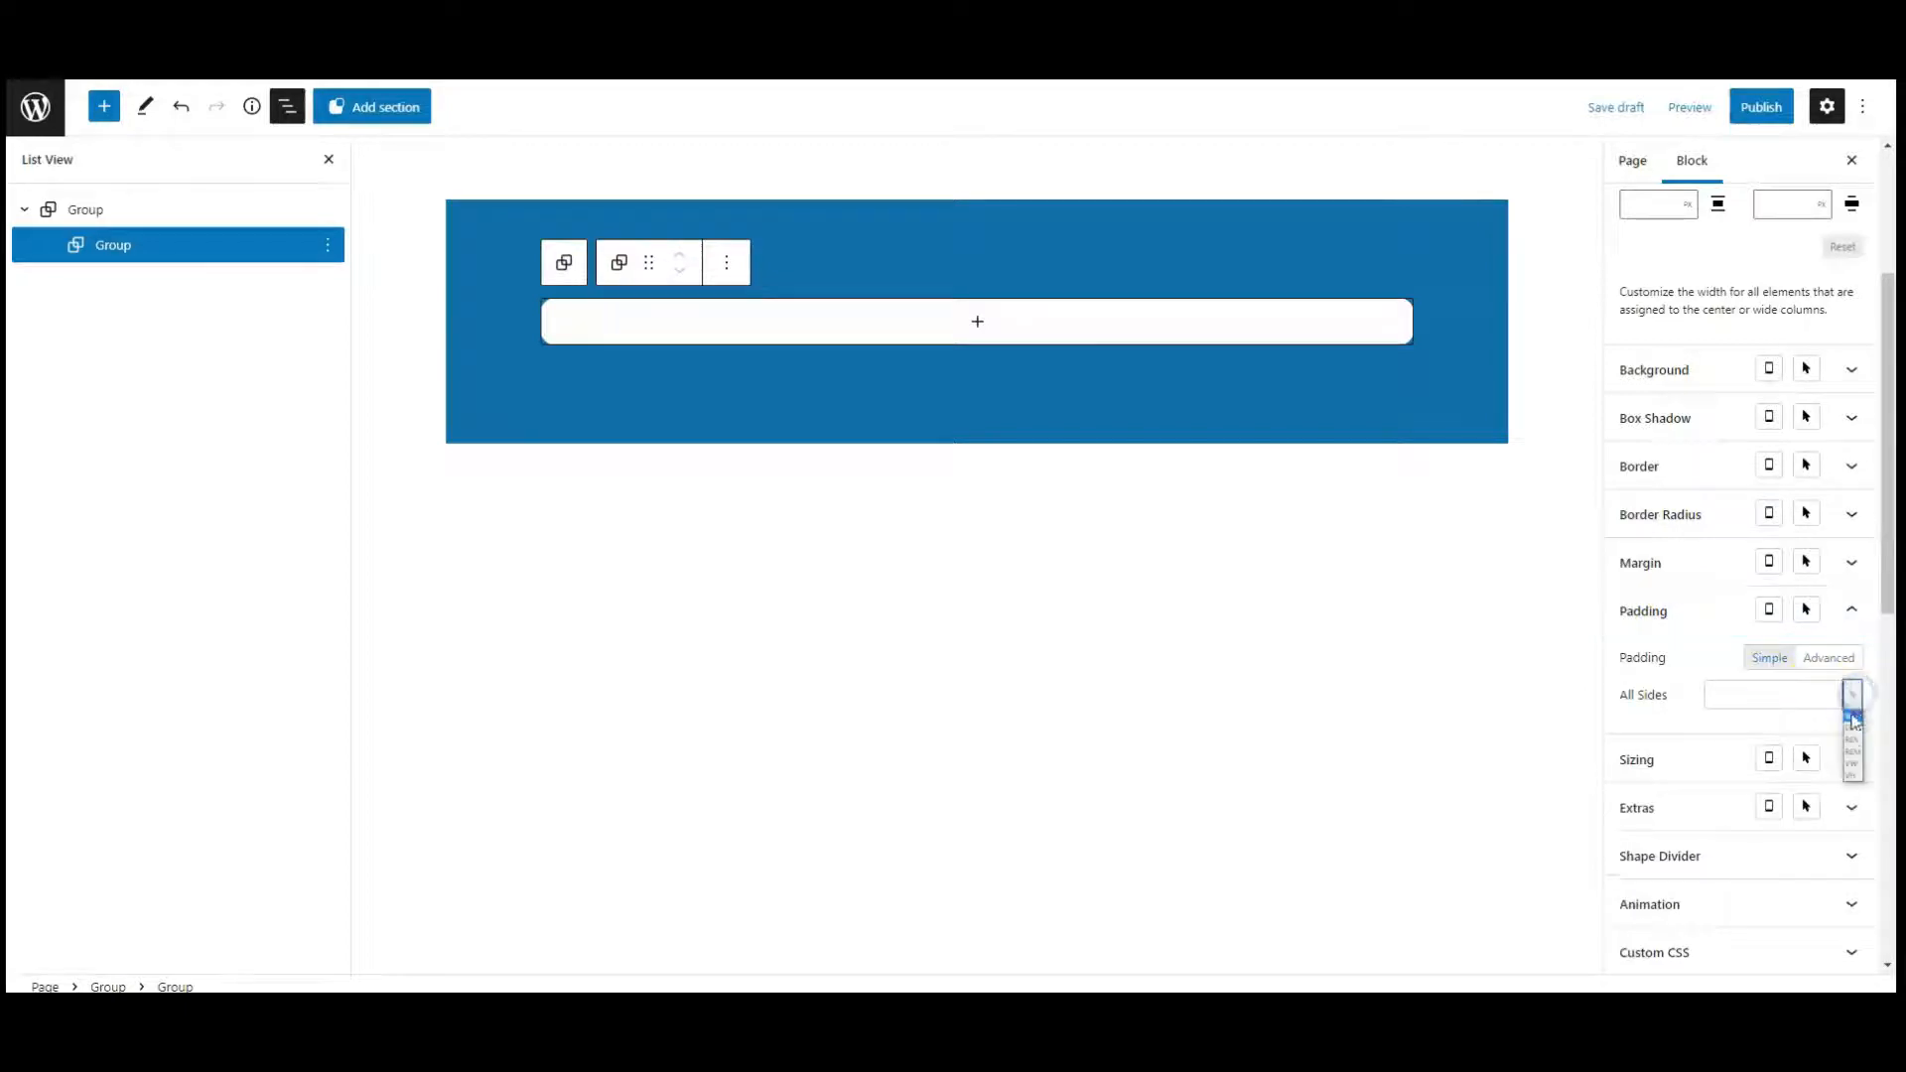
pyautogui.click(1852, 715)
pyautogui.write('48')
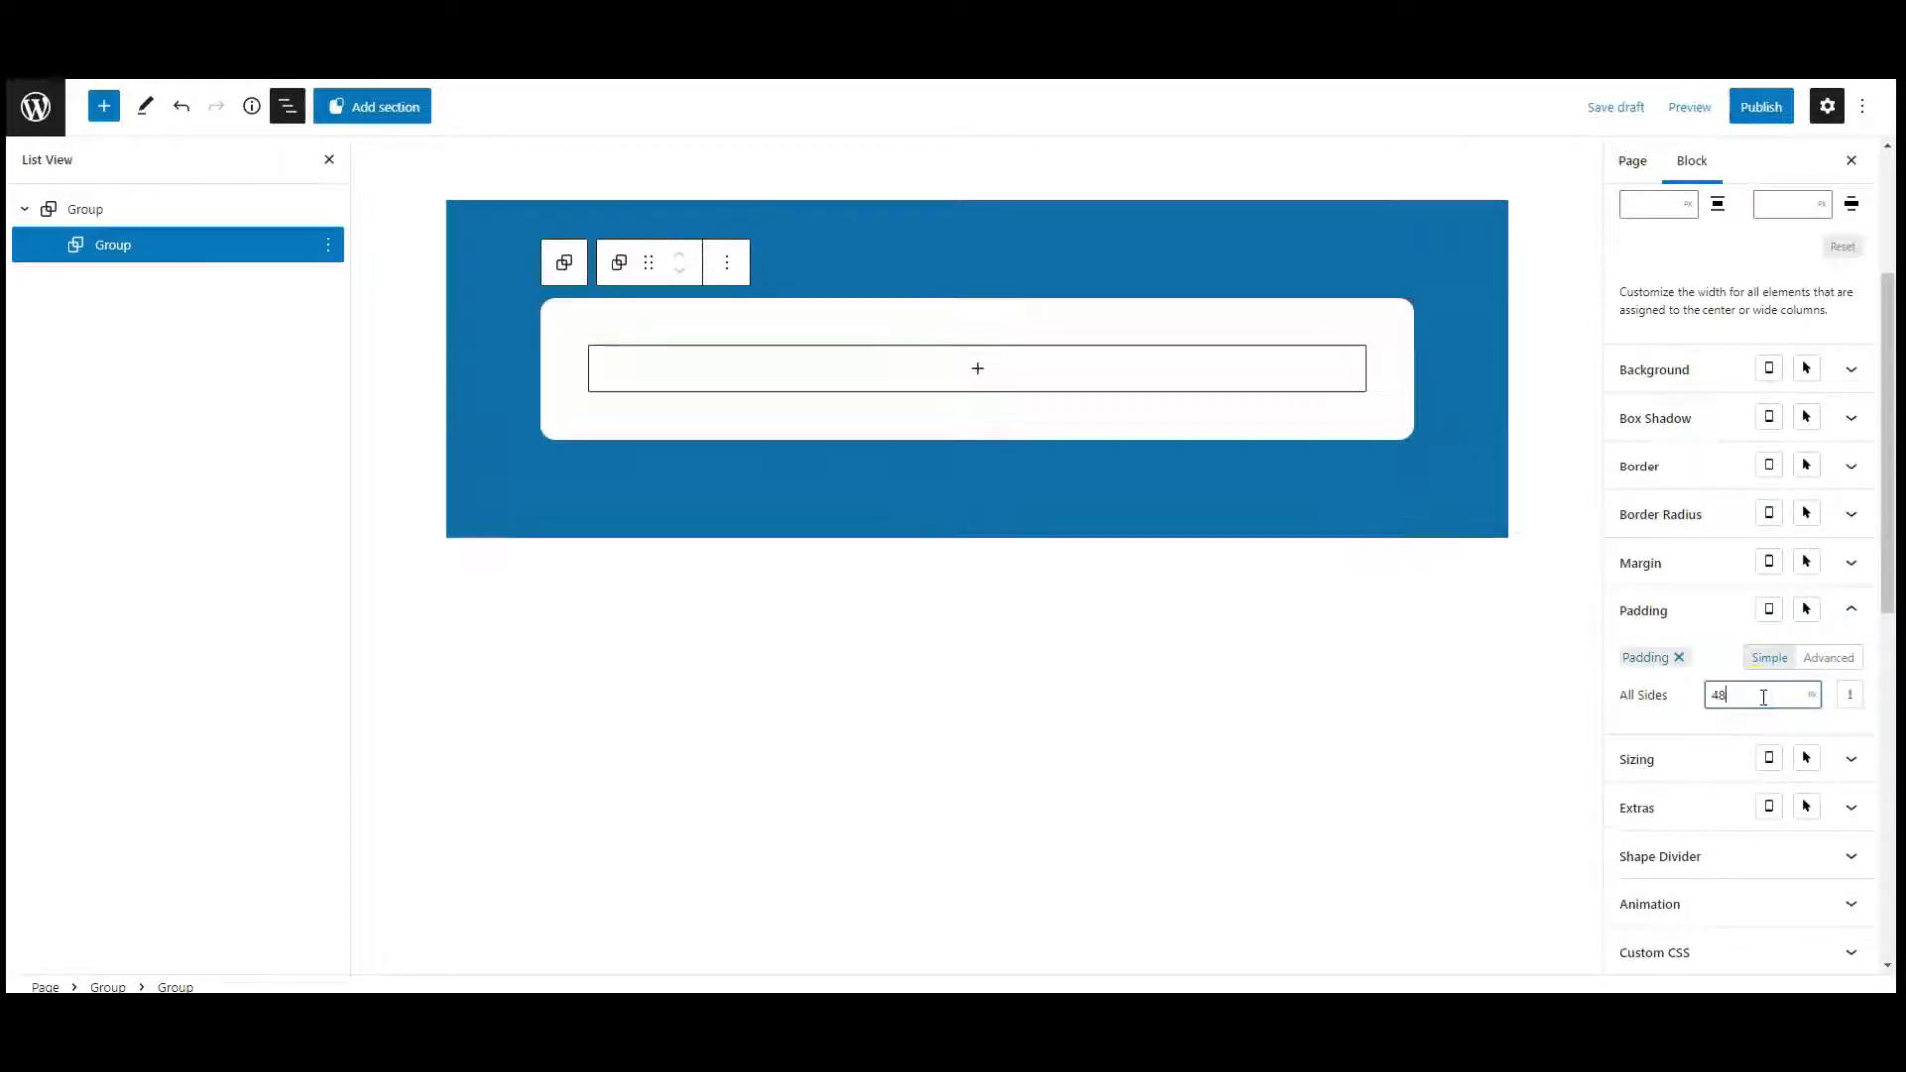
pyautogui.click(1680, 619)
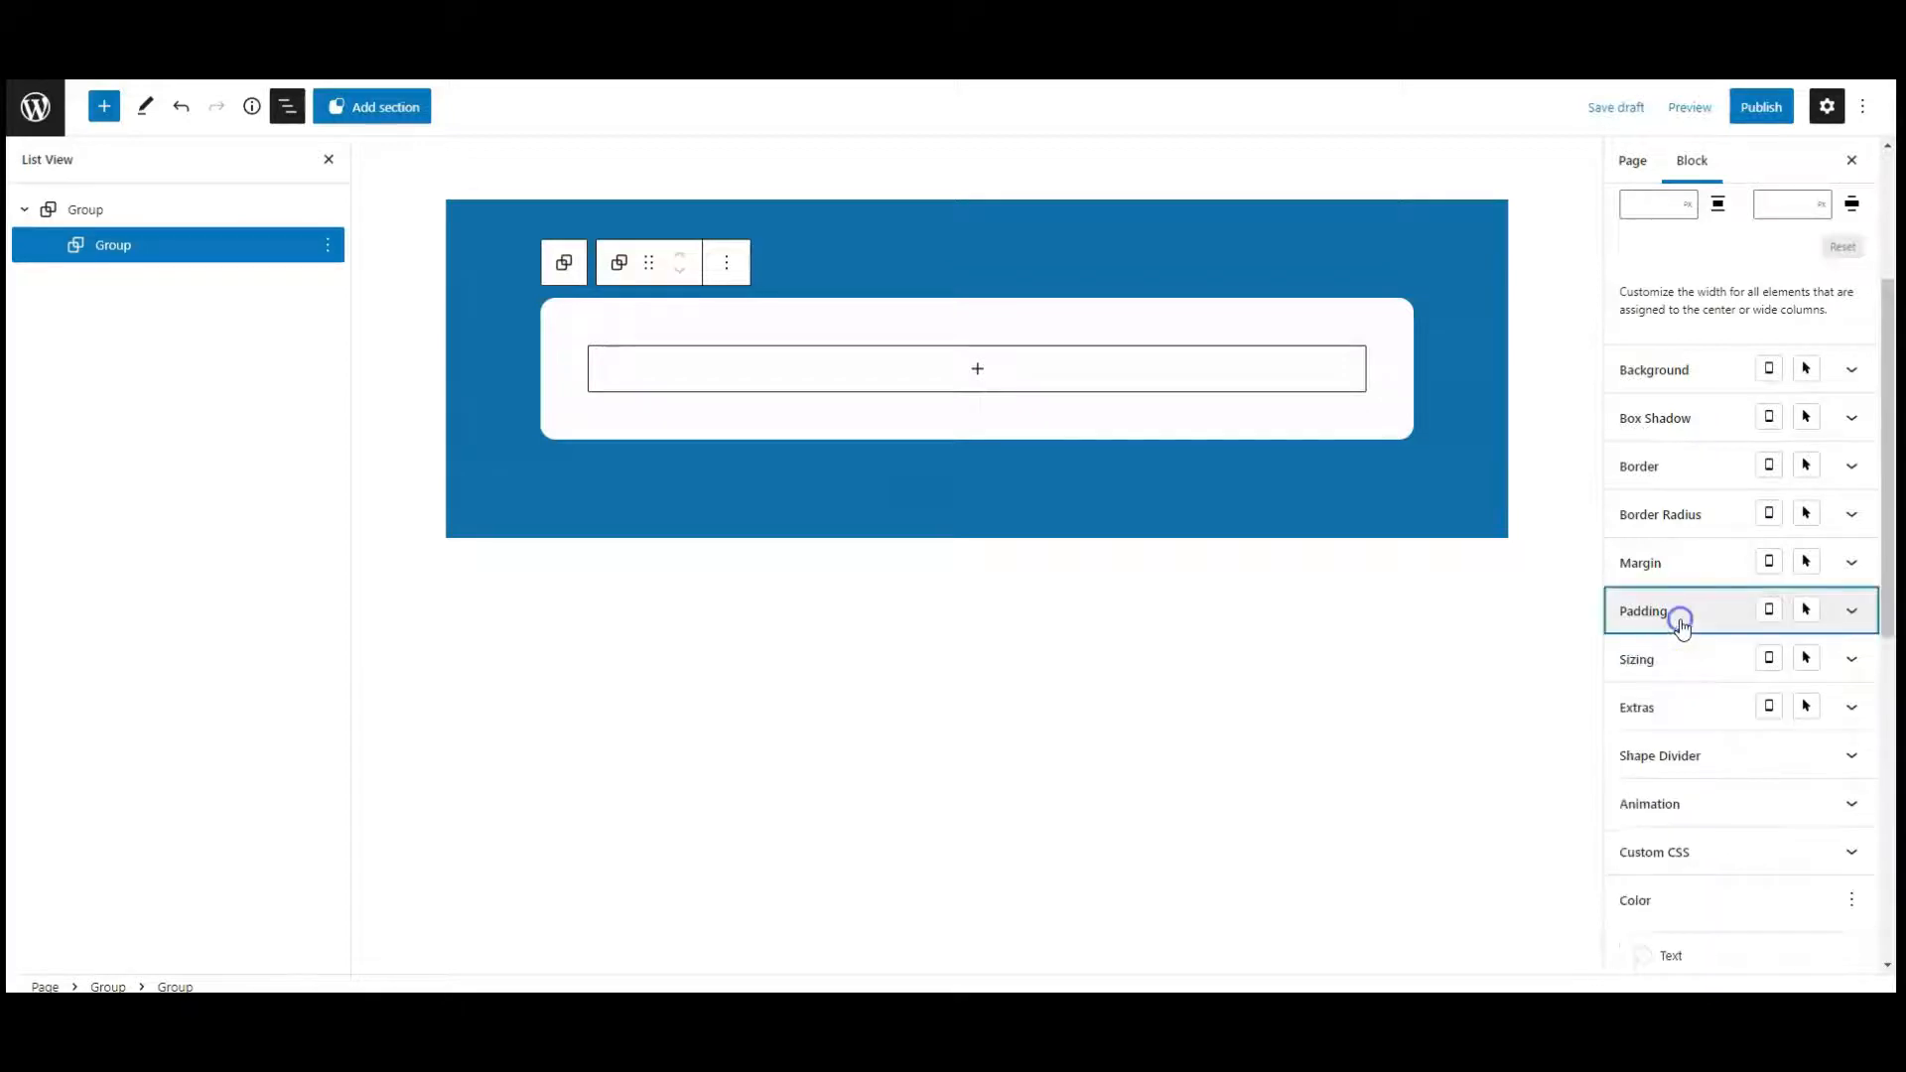
# Limit the white group's maximum width to 400 px
pyautogui.click(1675, 659)
pyautogui.click(1839, 790)
pyautogui.click(1849, 824)
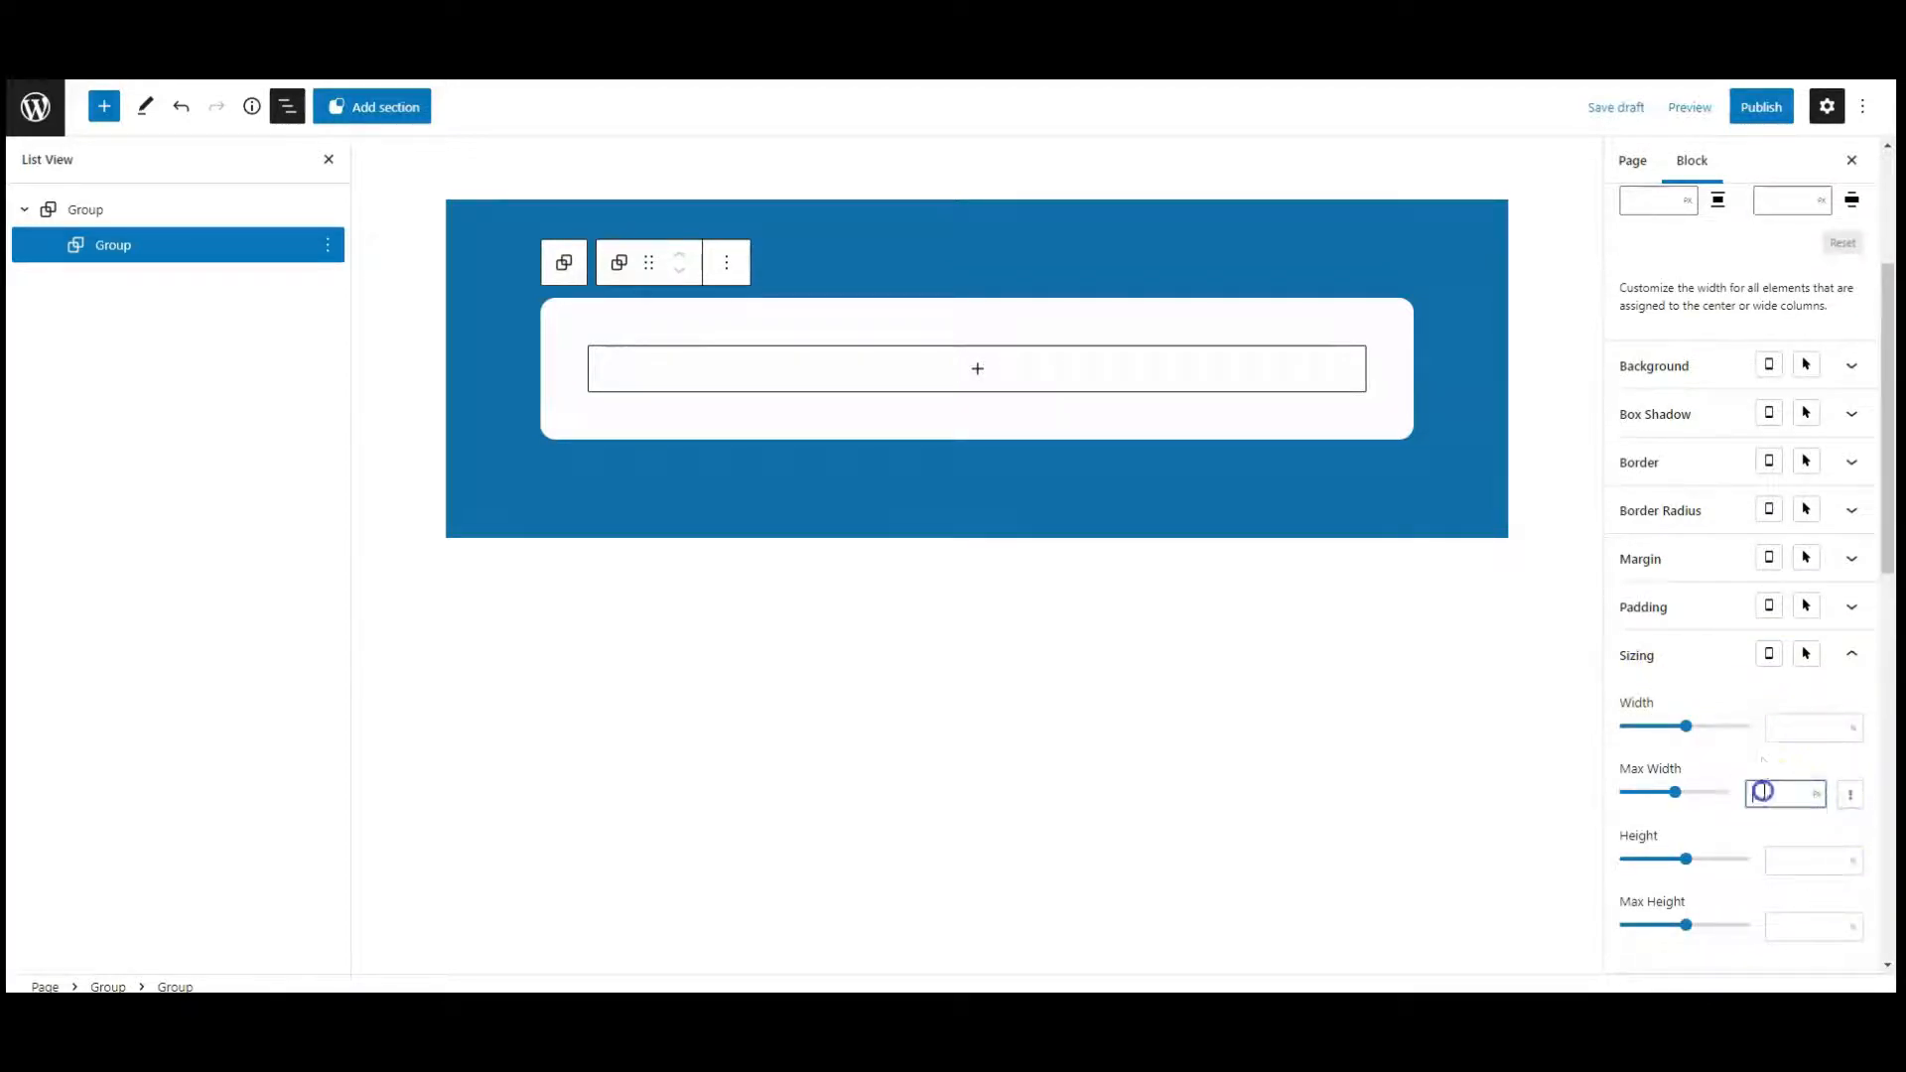
pyautogui.write('400')
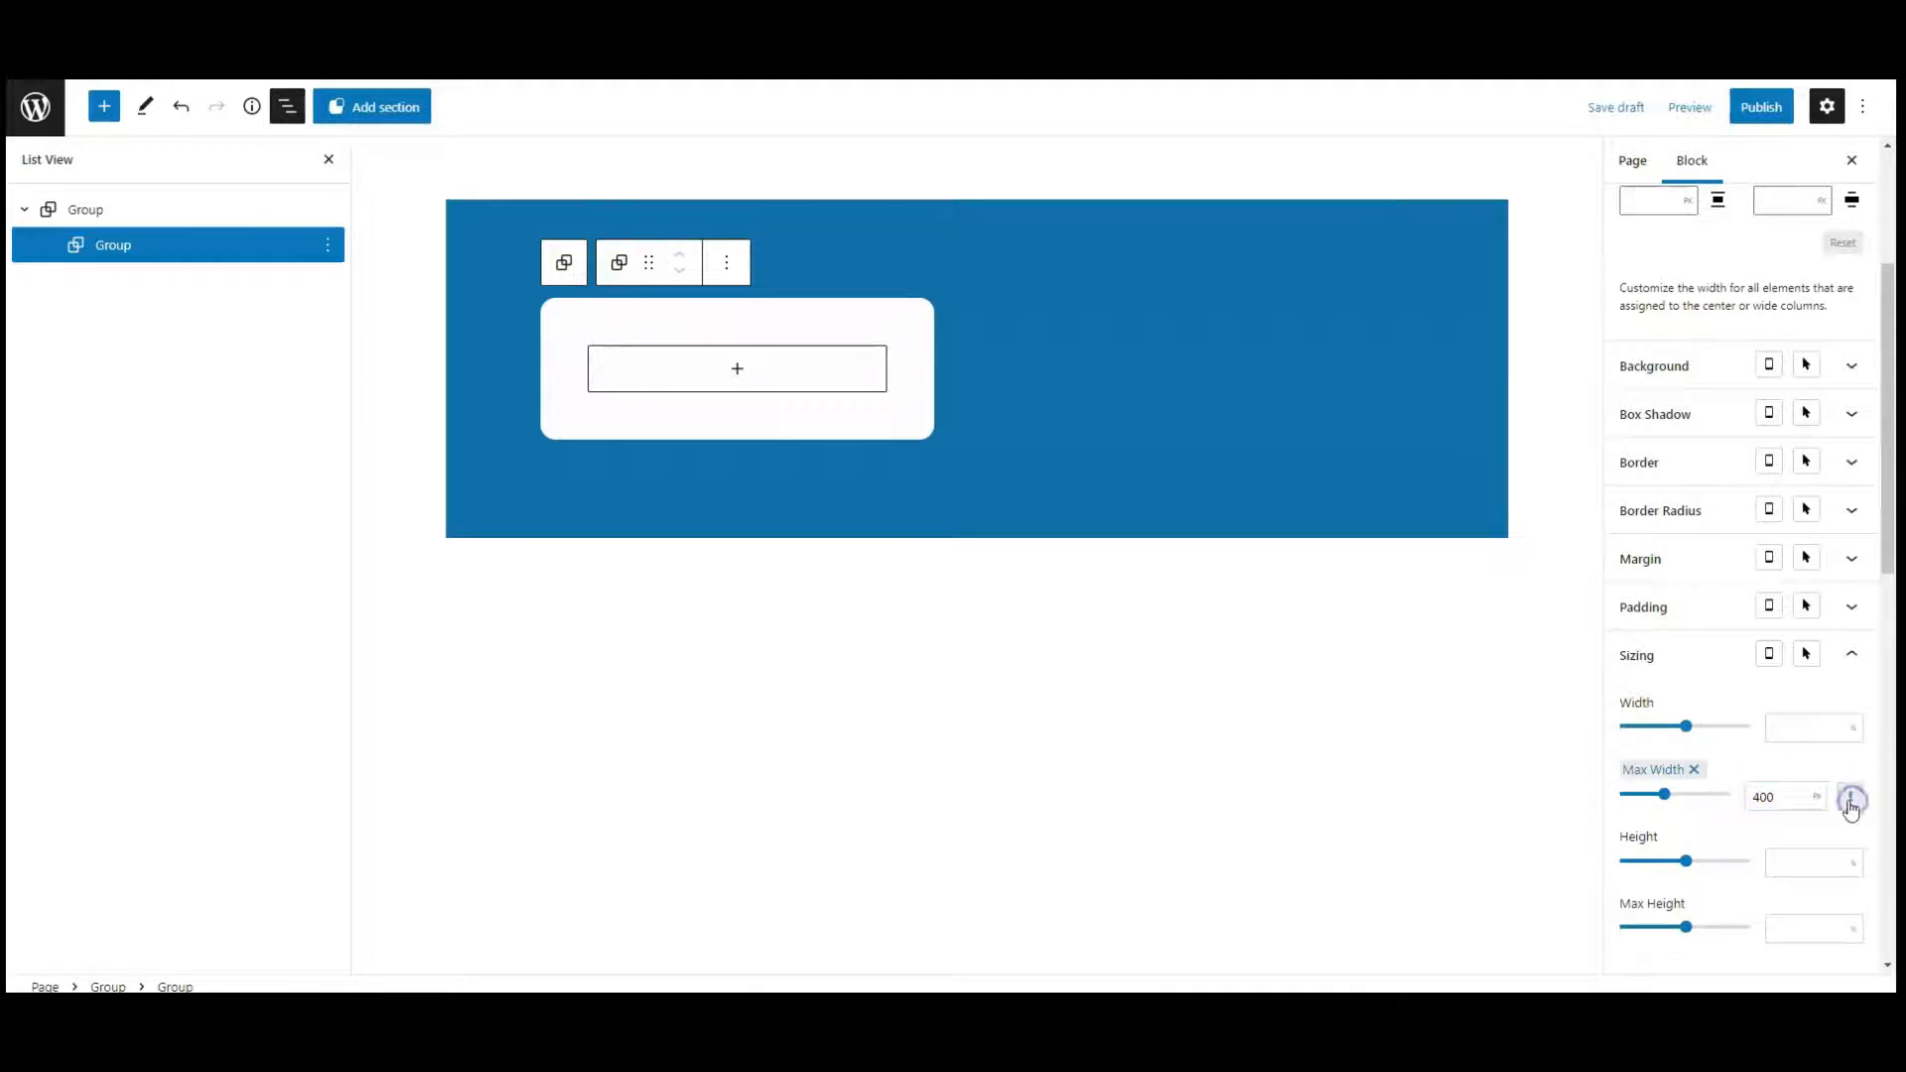
pyautogui.click(1656, 657)
# Center the white group by setting its right and left margins to Auto
pyautogui.click(1656, 561)
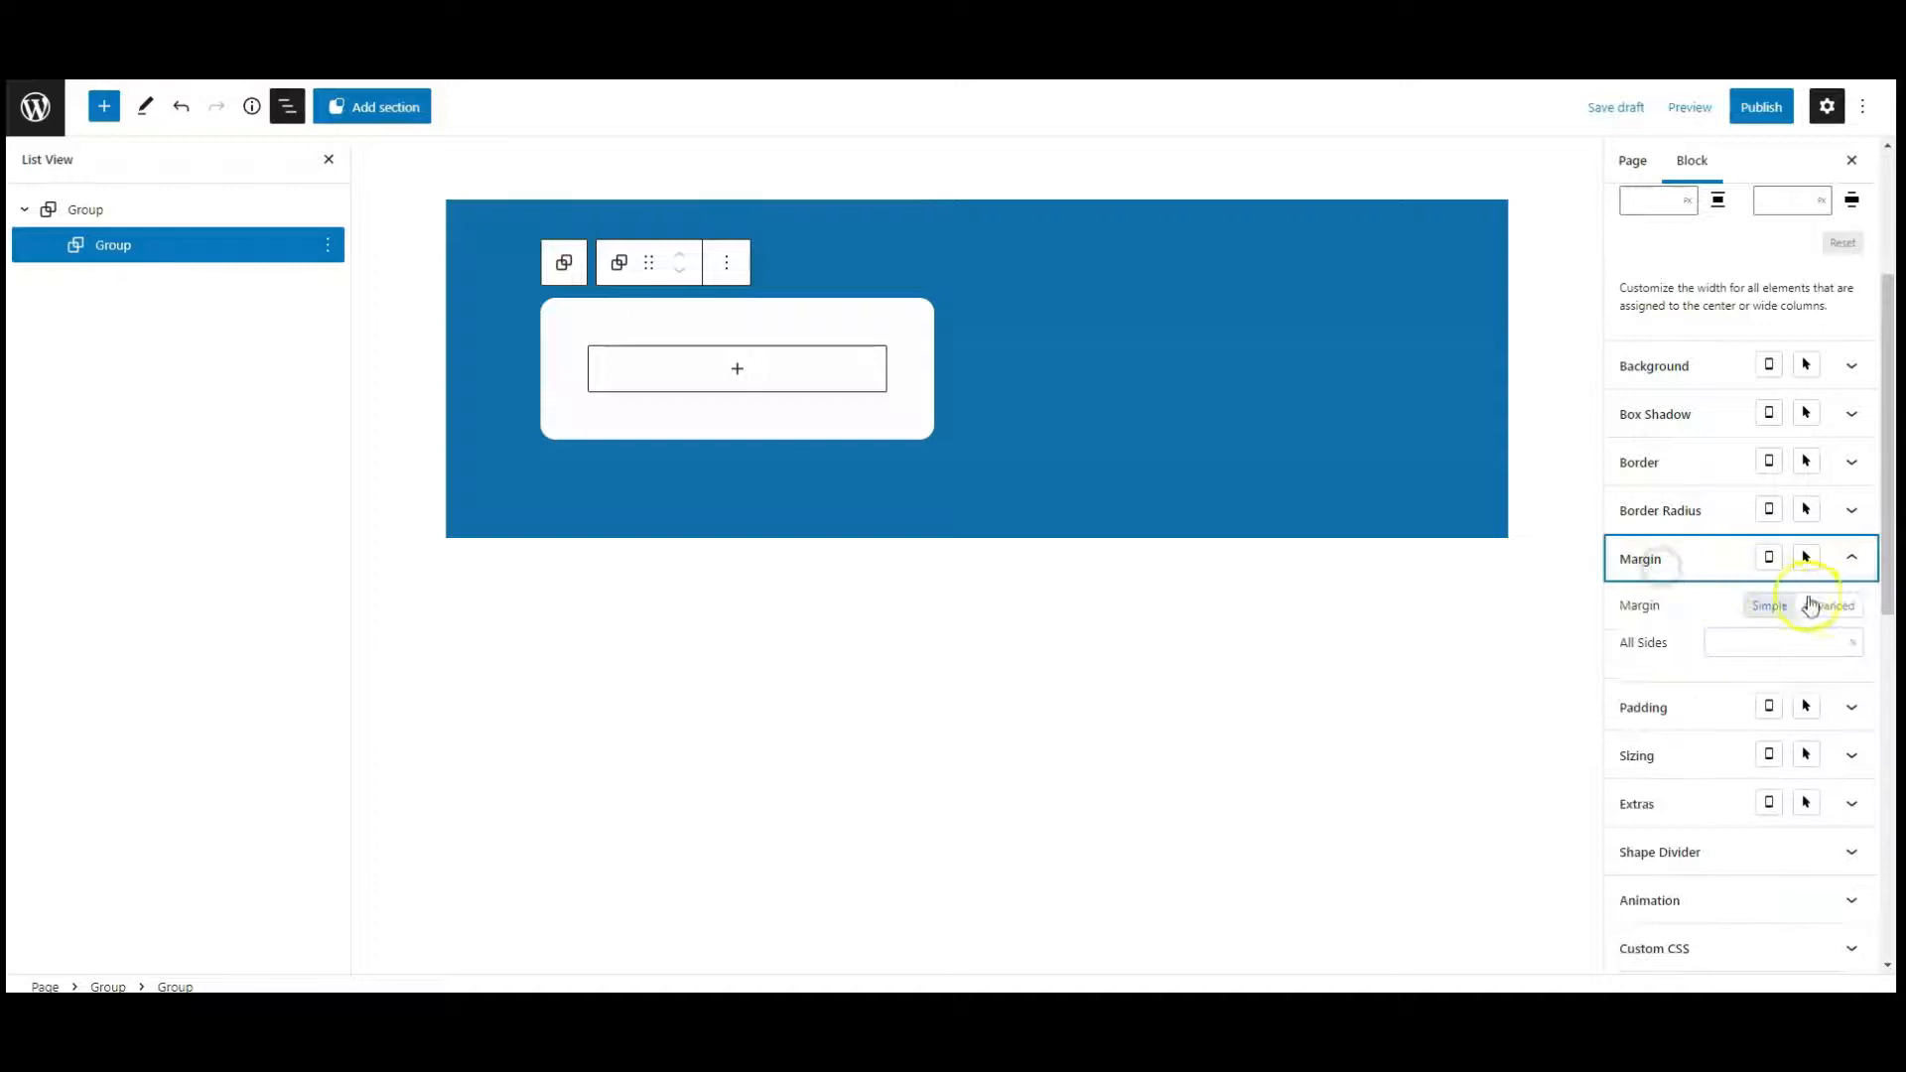
pyautogui.click(1824, 604)
pyautogui.click(1626, 682)
pyautogui.click(1629, 761)
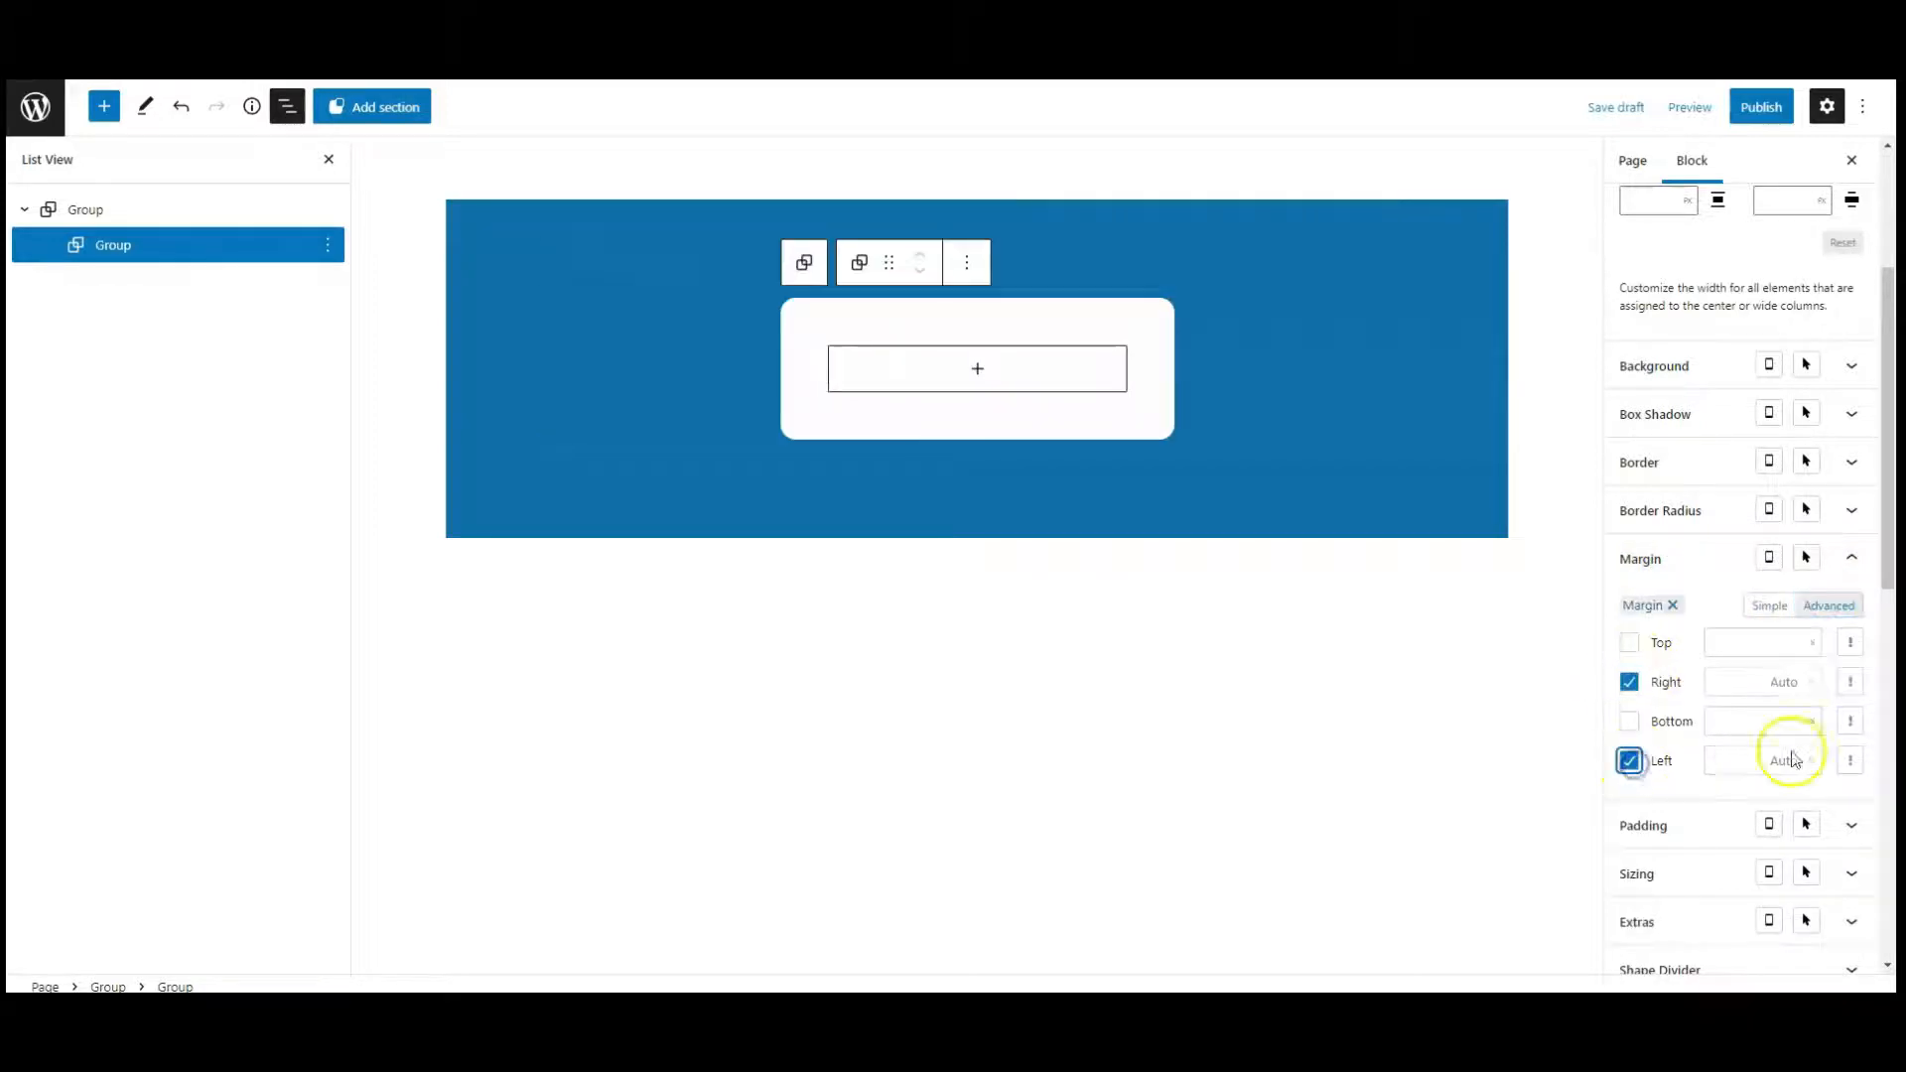
pyautogui.click(1663, 560)
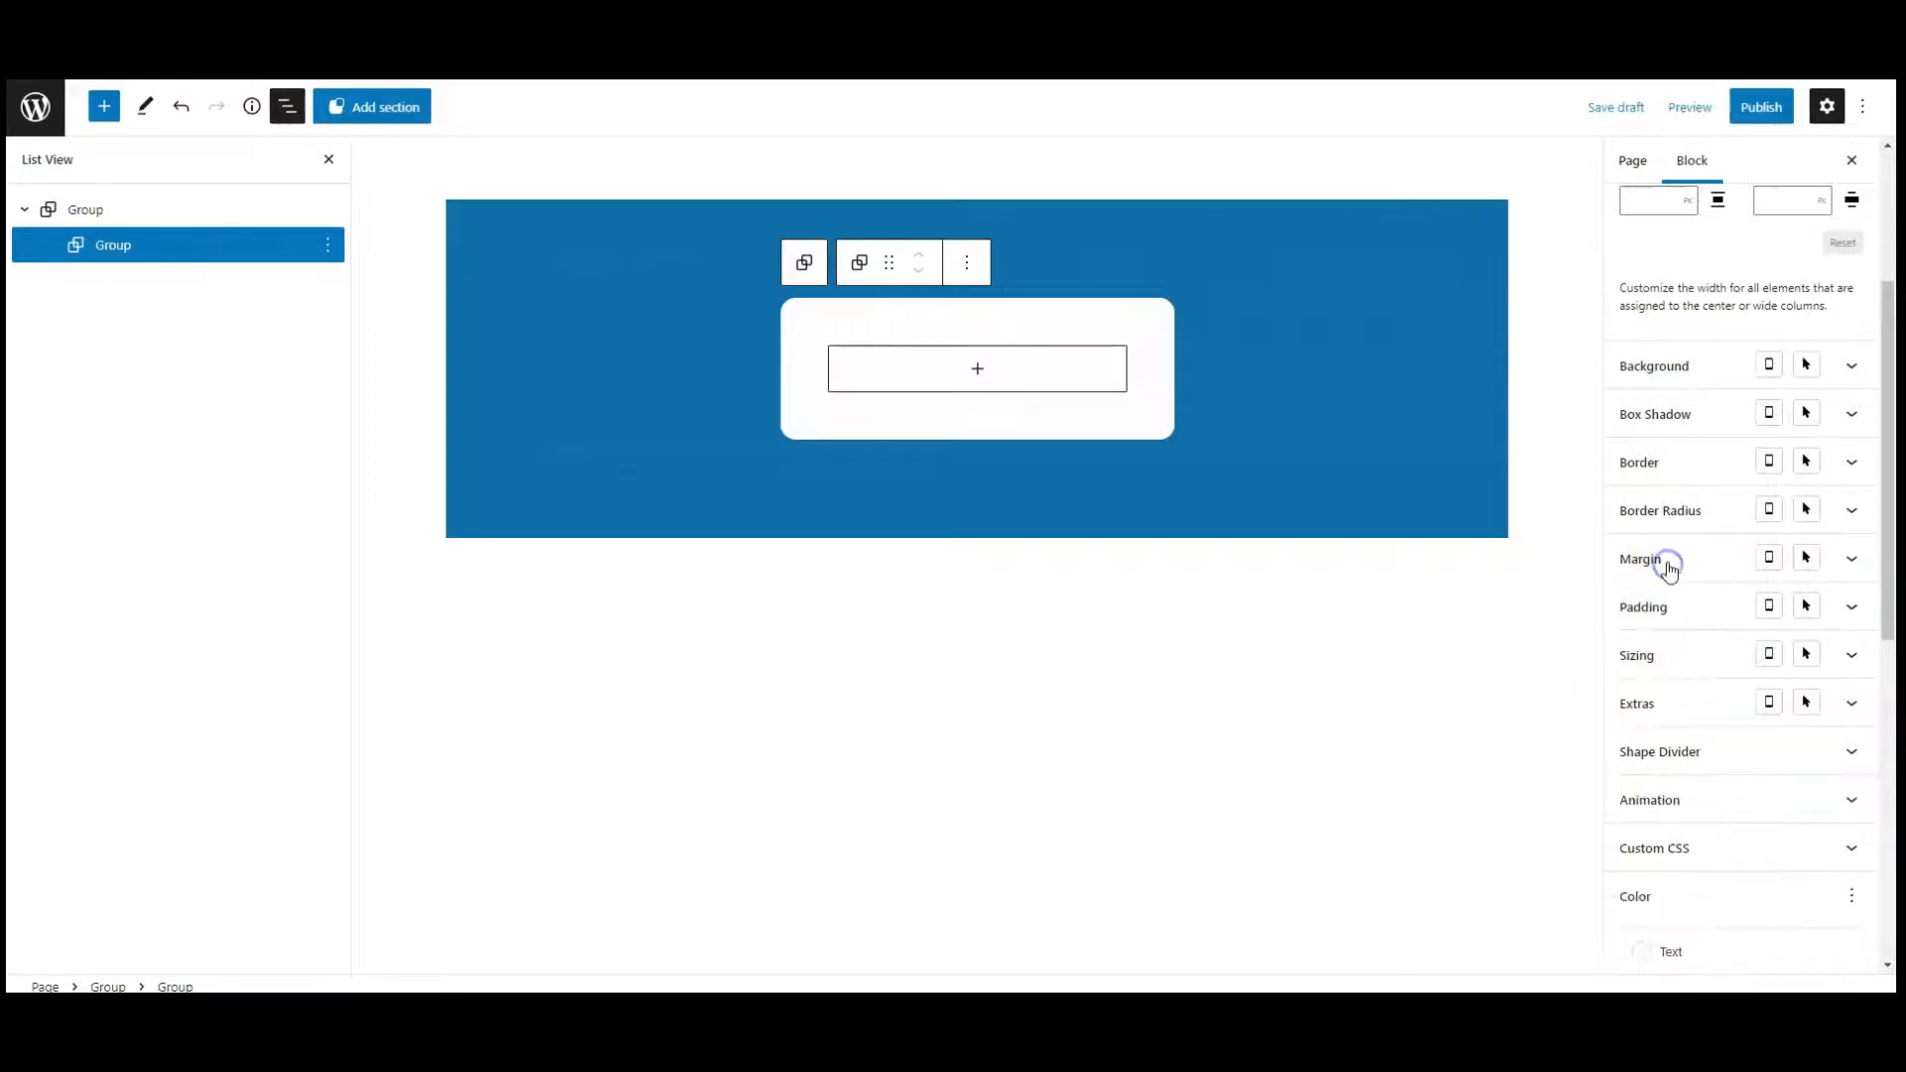
# Add an outer box shadow to the white group with a Y offset of 10 and a blur of 15
pyautogui.click(1677, 415)
pyautogui.click(1679, 620)
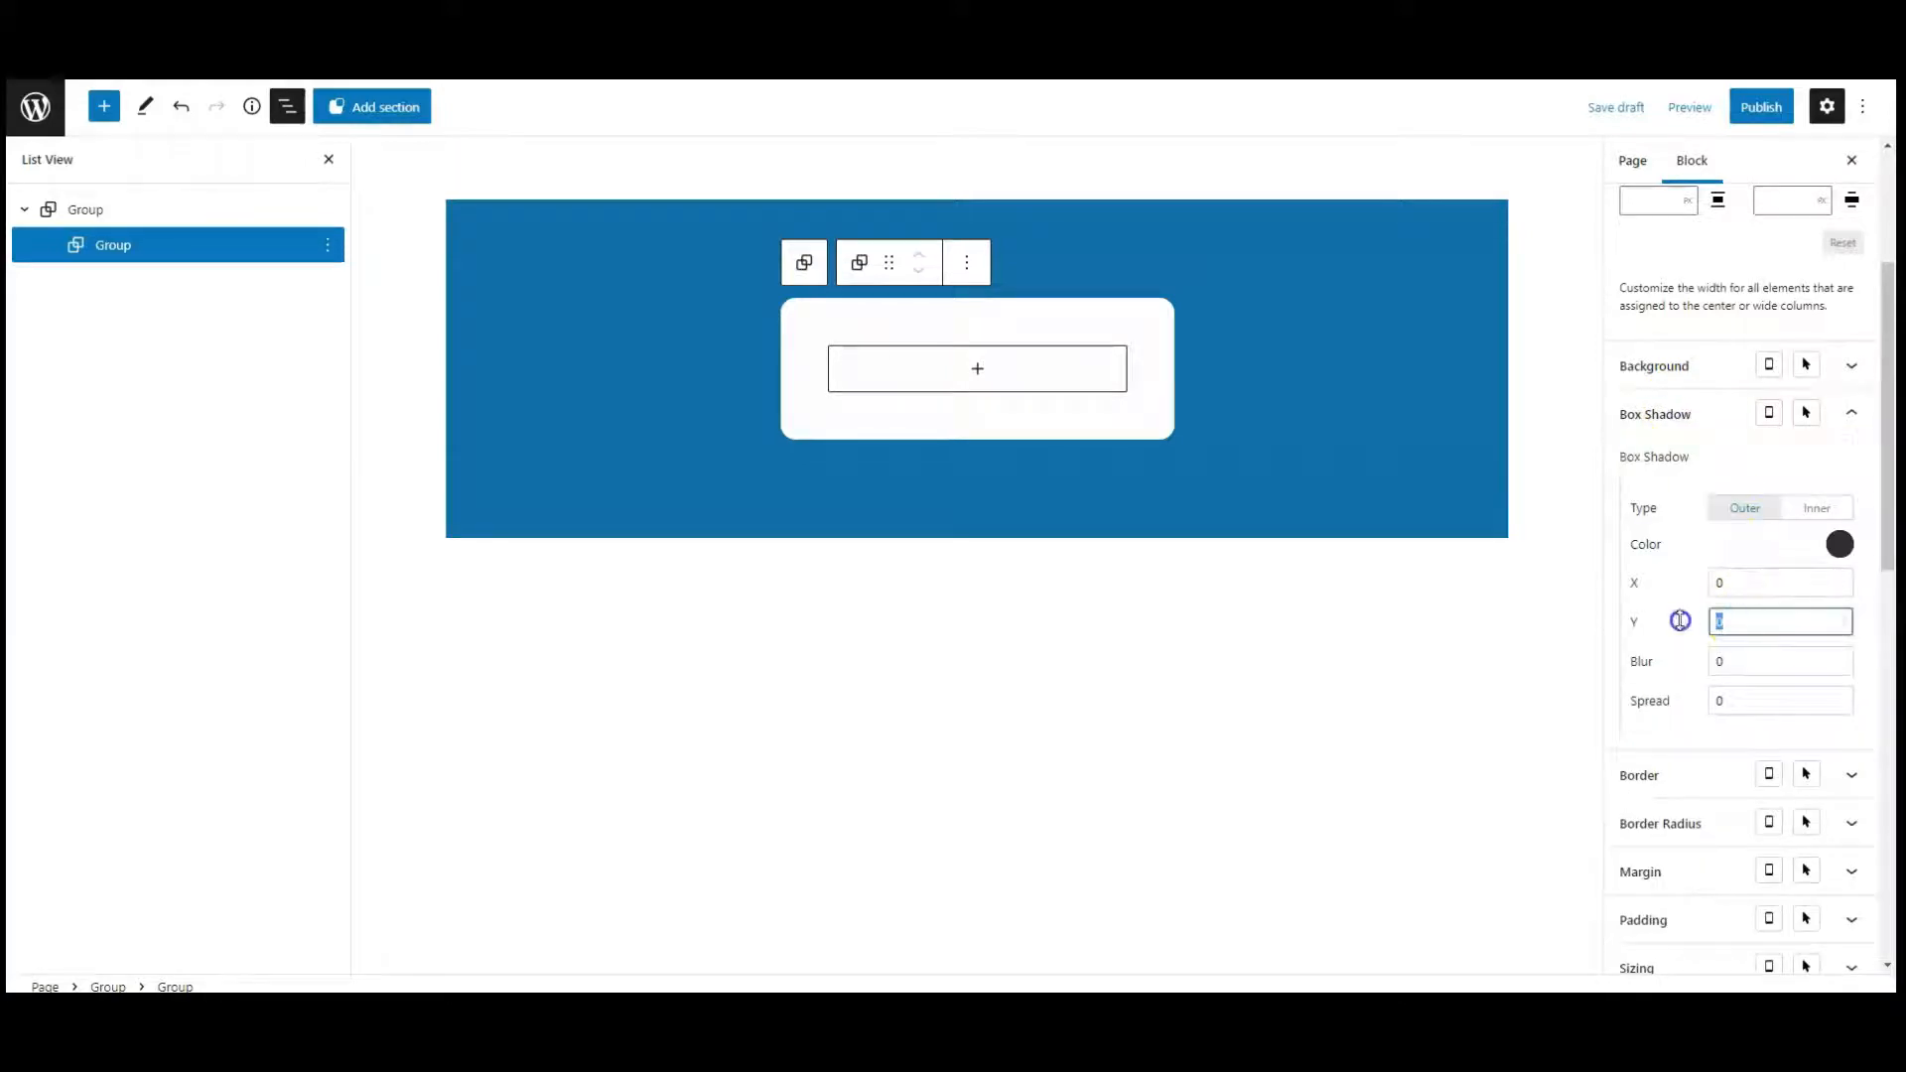
pyautogui.write('10')
pyautogui.click(1671, 675)
pyautogui.write('15')
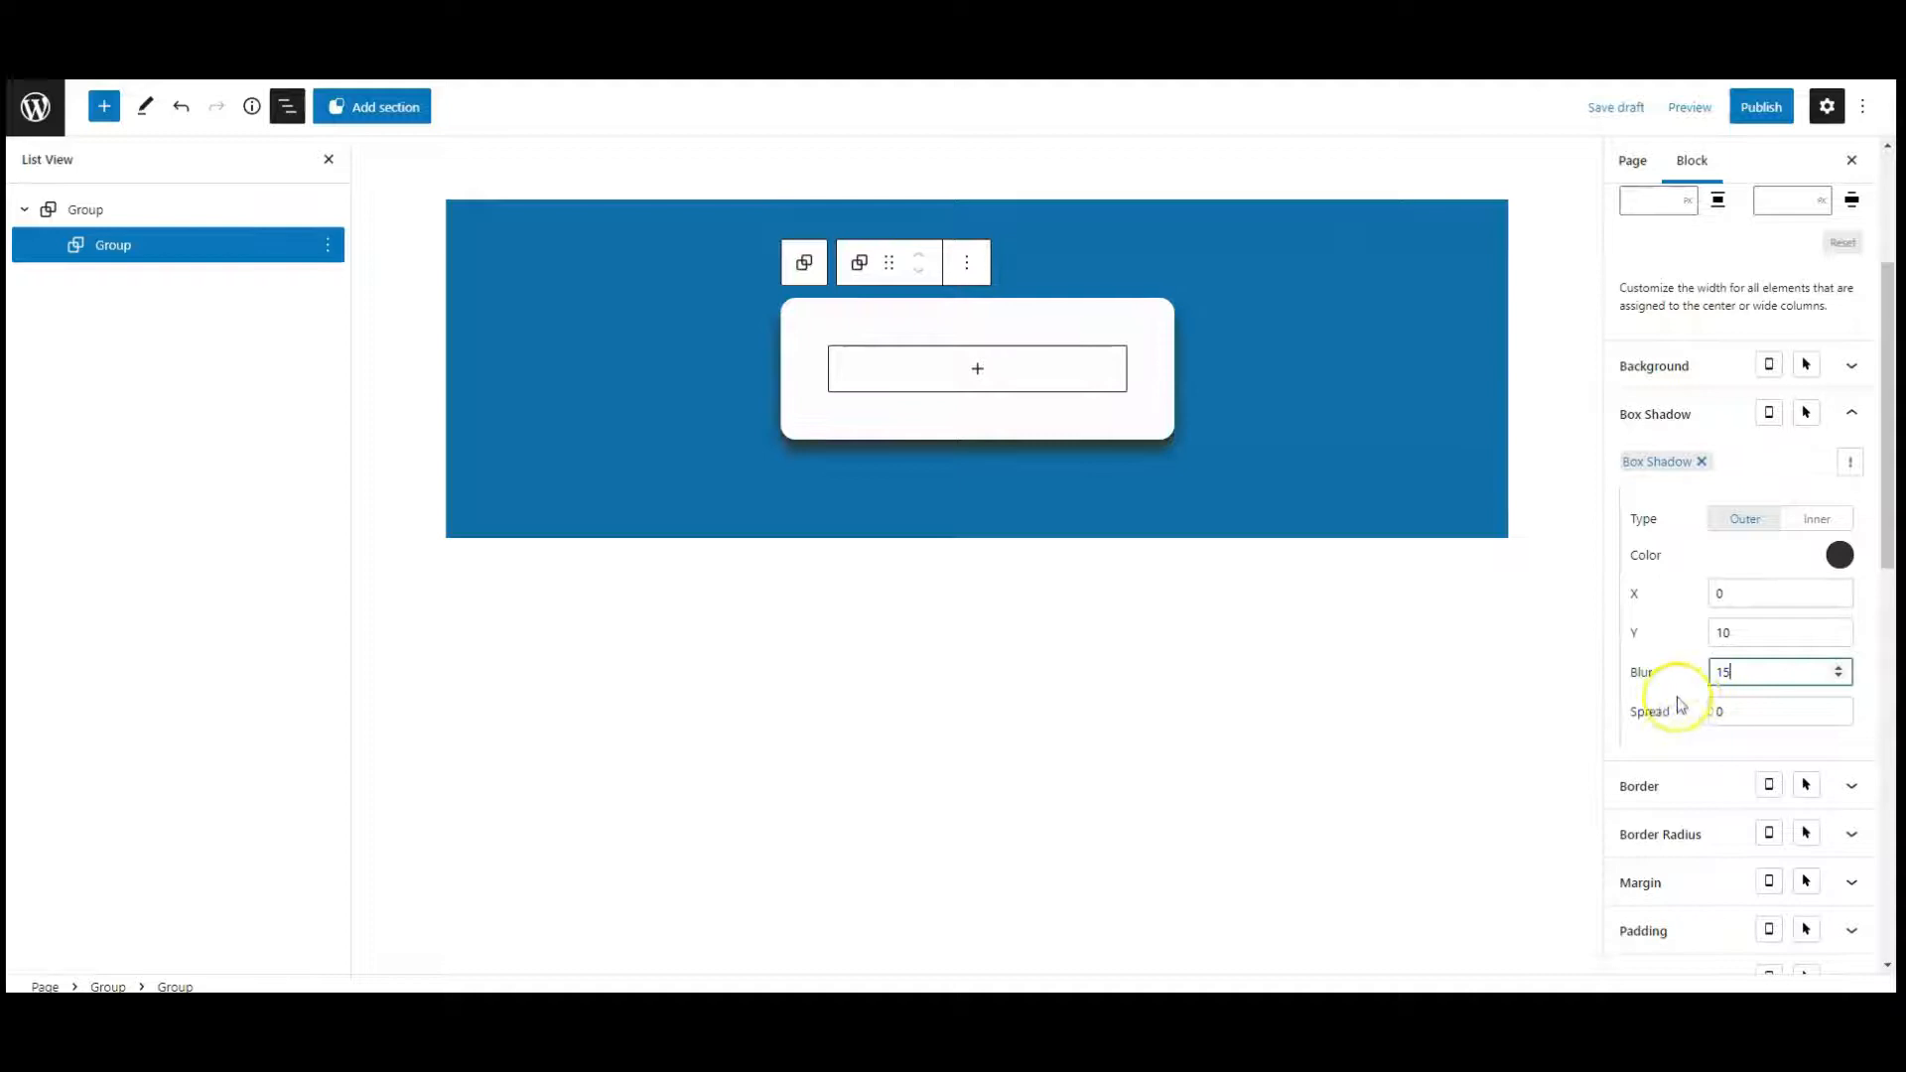
pyautogui.click(1678, 429)
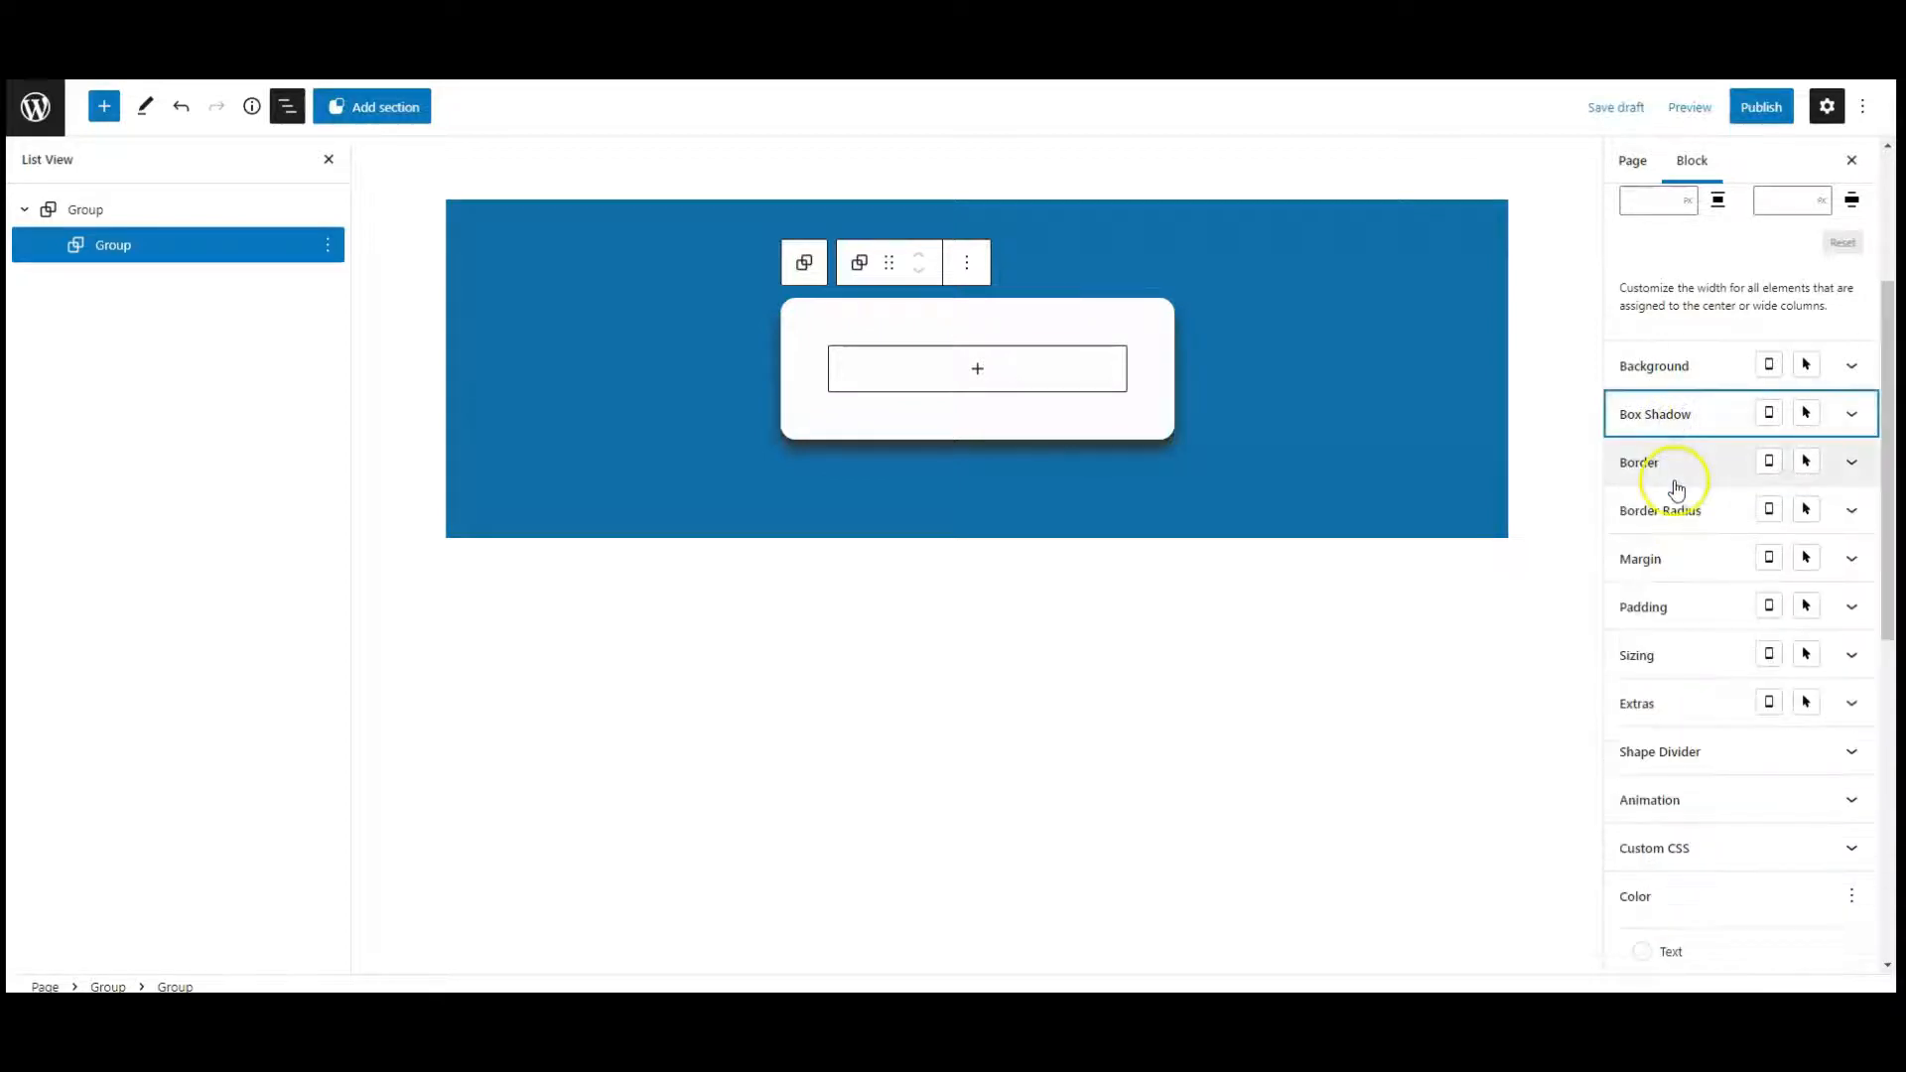
# Insert a Group block inside the white card group
pyautogui.click(982, 369)
pyautogui.write('gr')
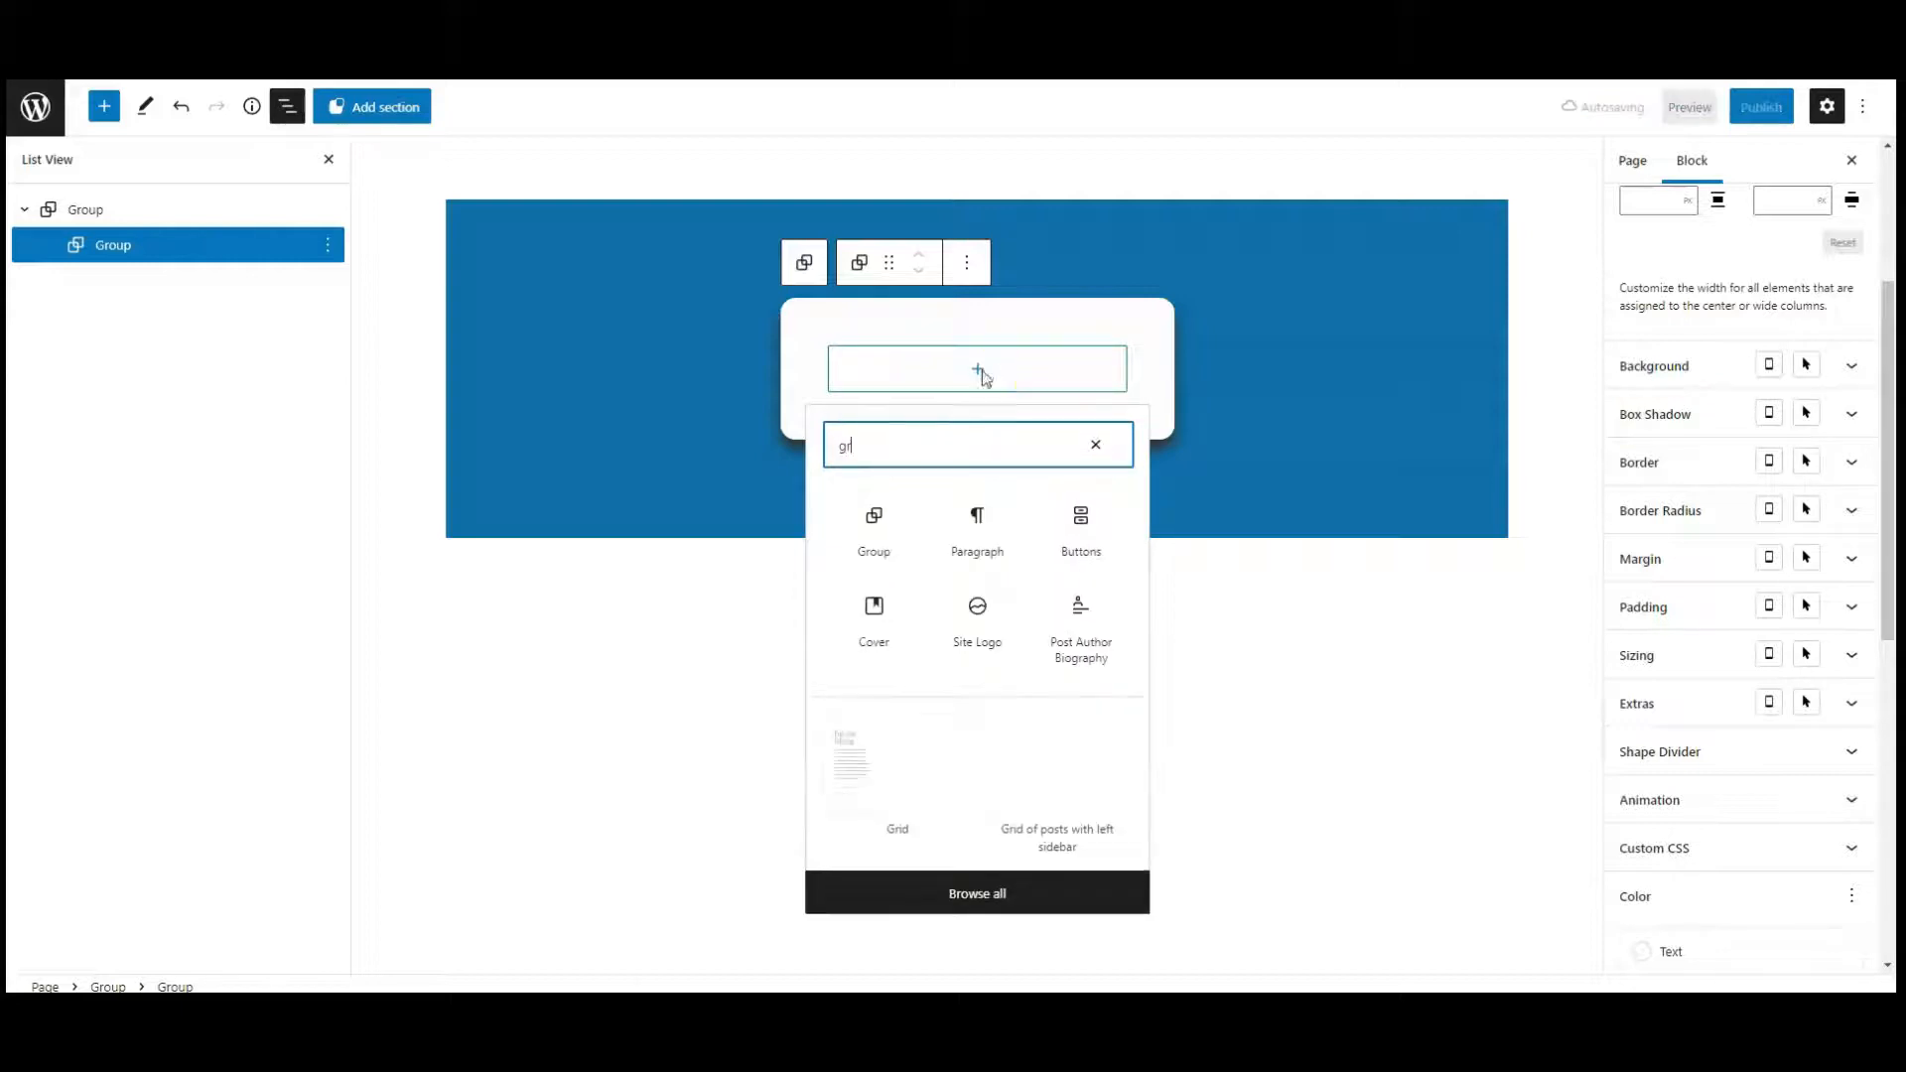
pyautogui.click(873, 530)
pyautogui.click(138, 320)
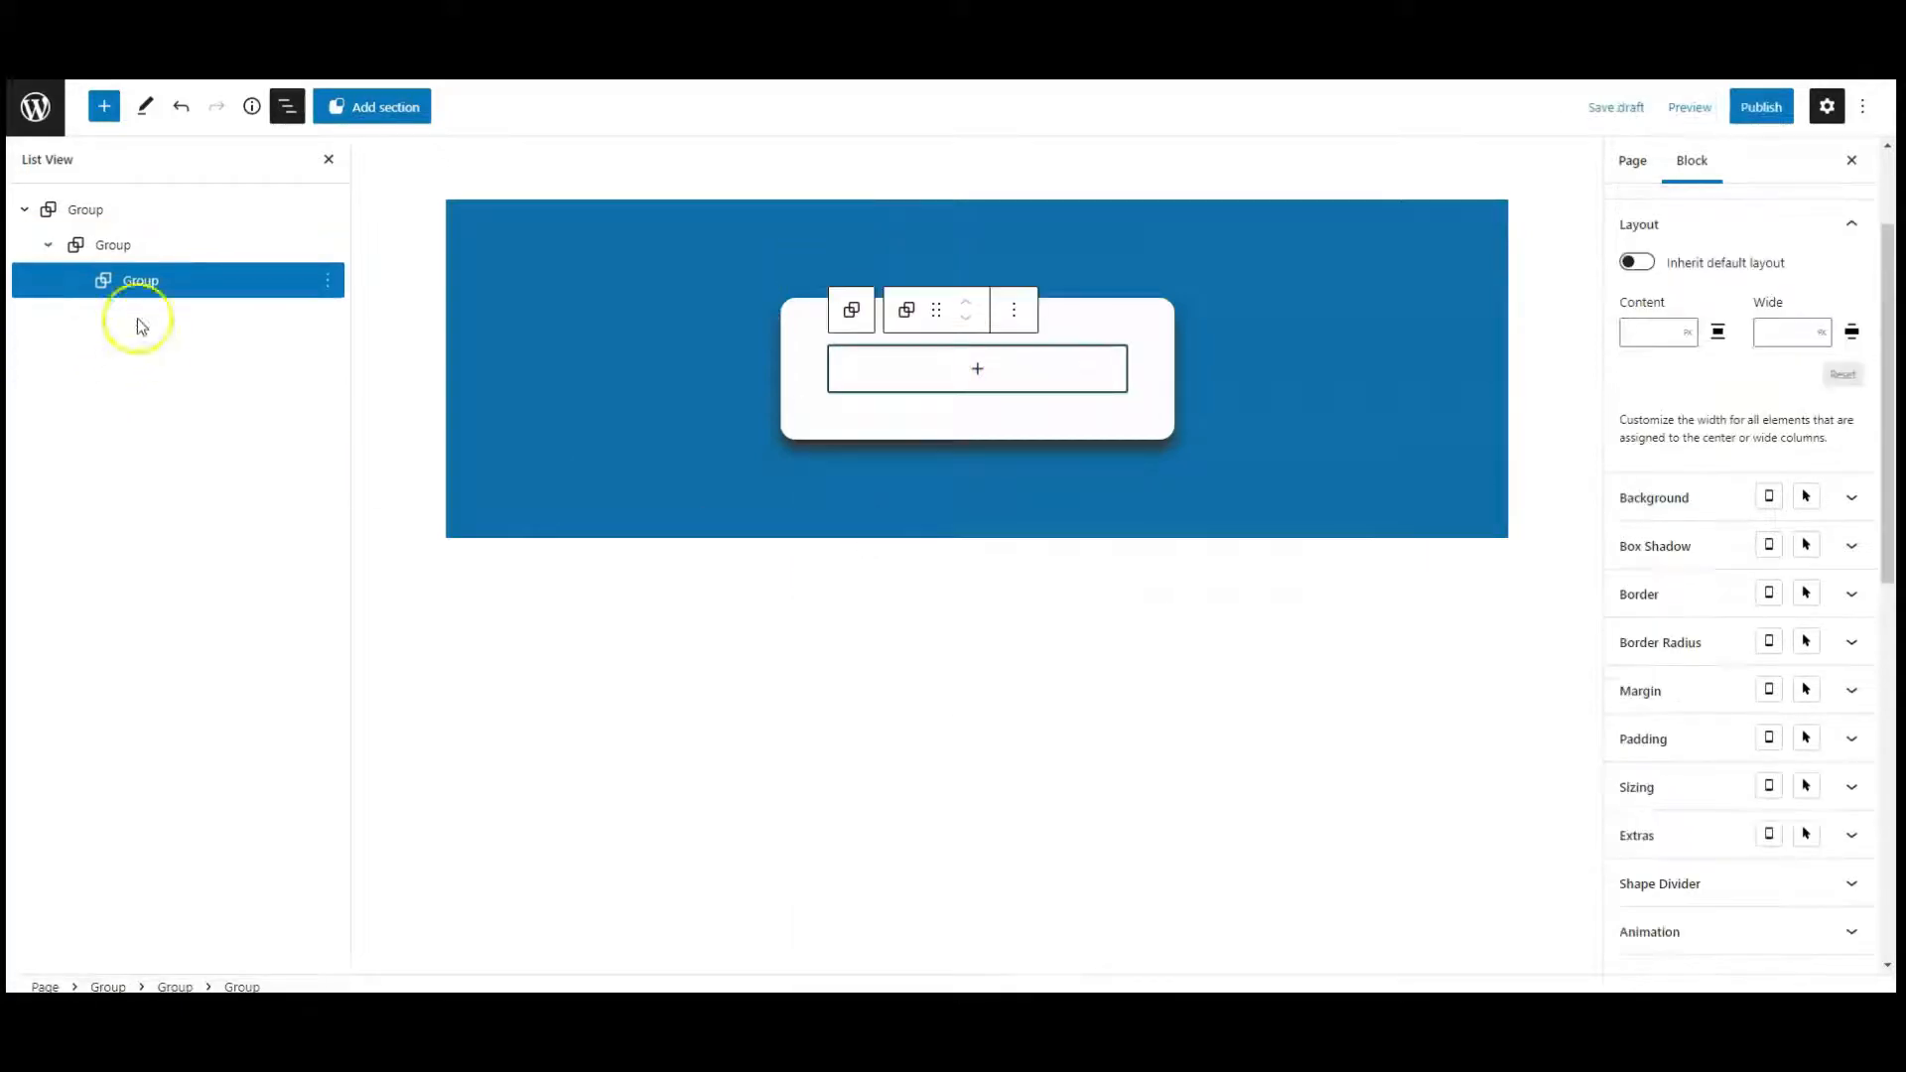
# Add another Group block inside the newly nested group and convert it to a Stack
pyautogui.click(954, 379)
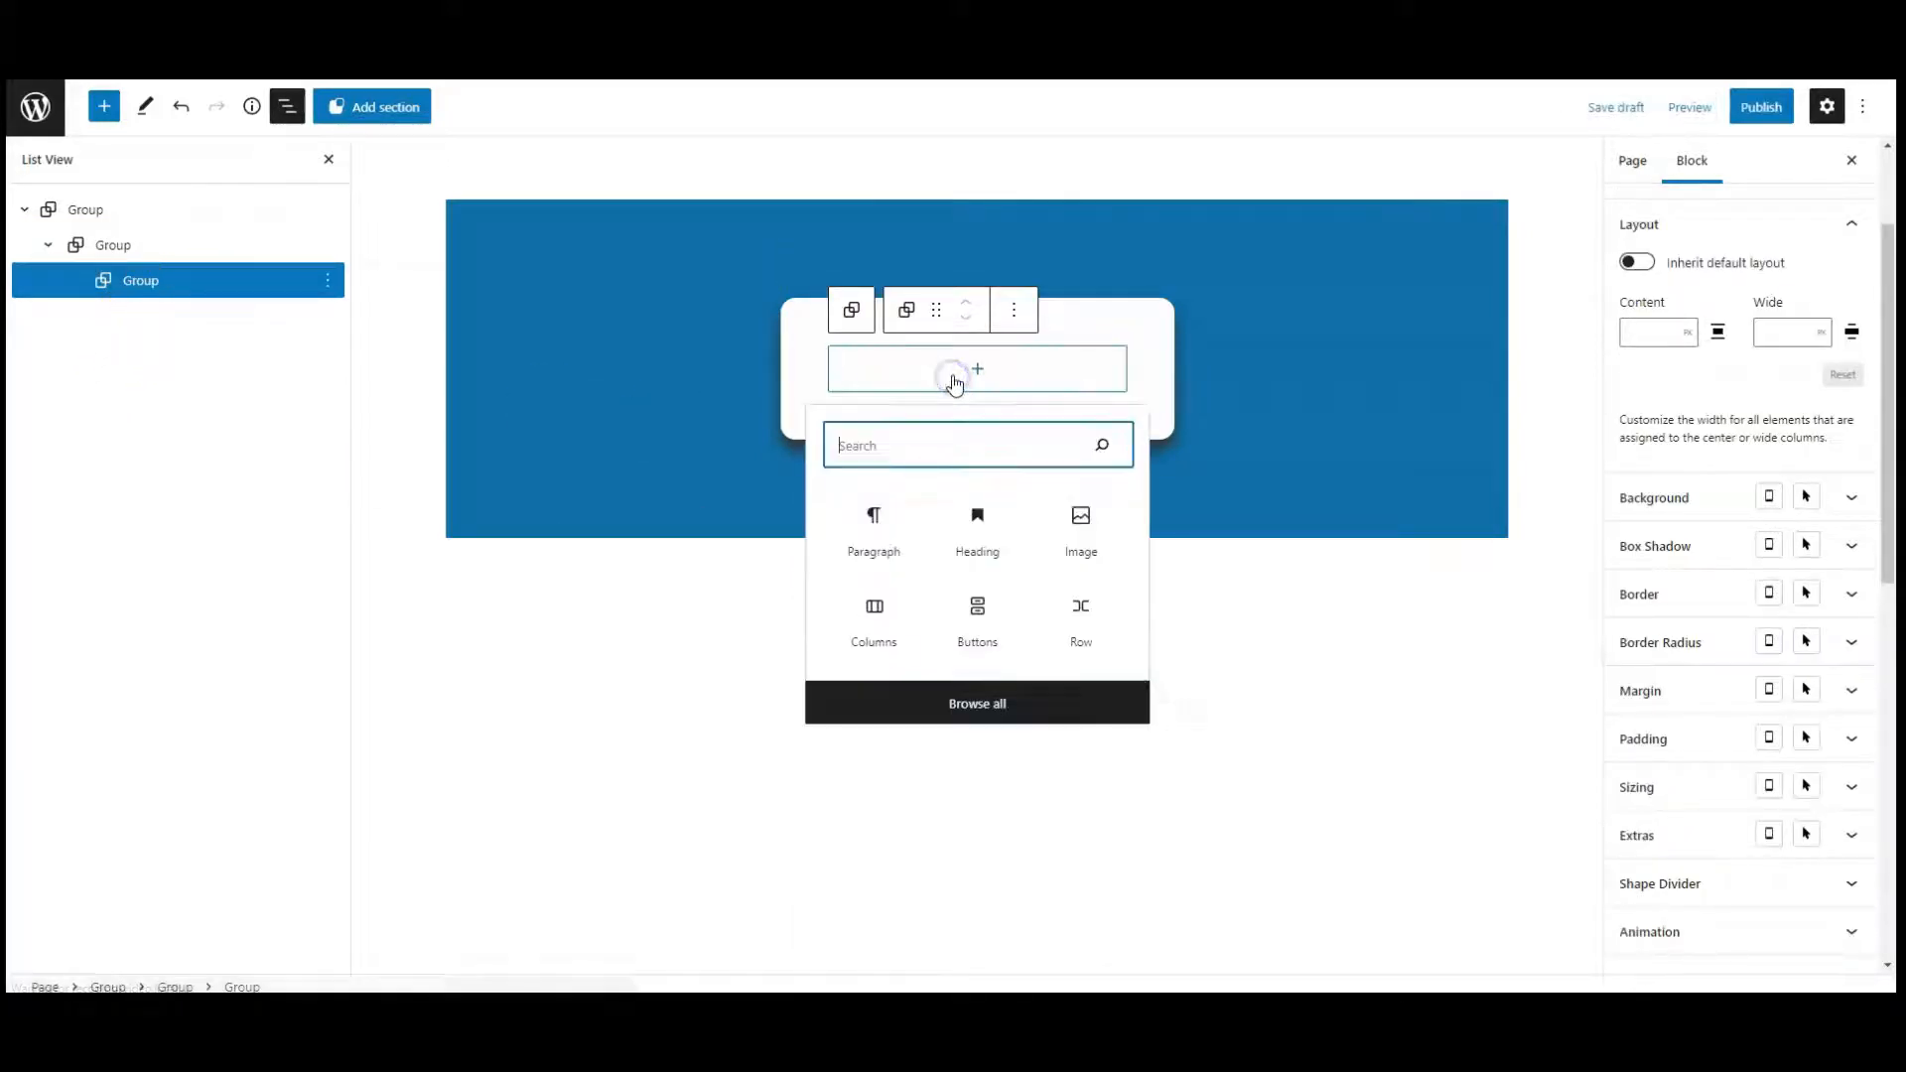
pyautogui.write('gr')
pyautogui.click(869, 539)
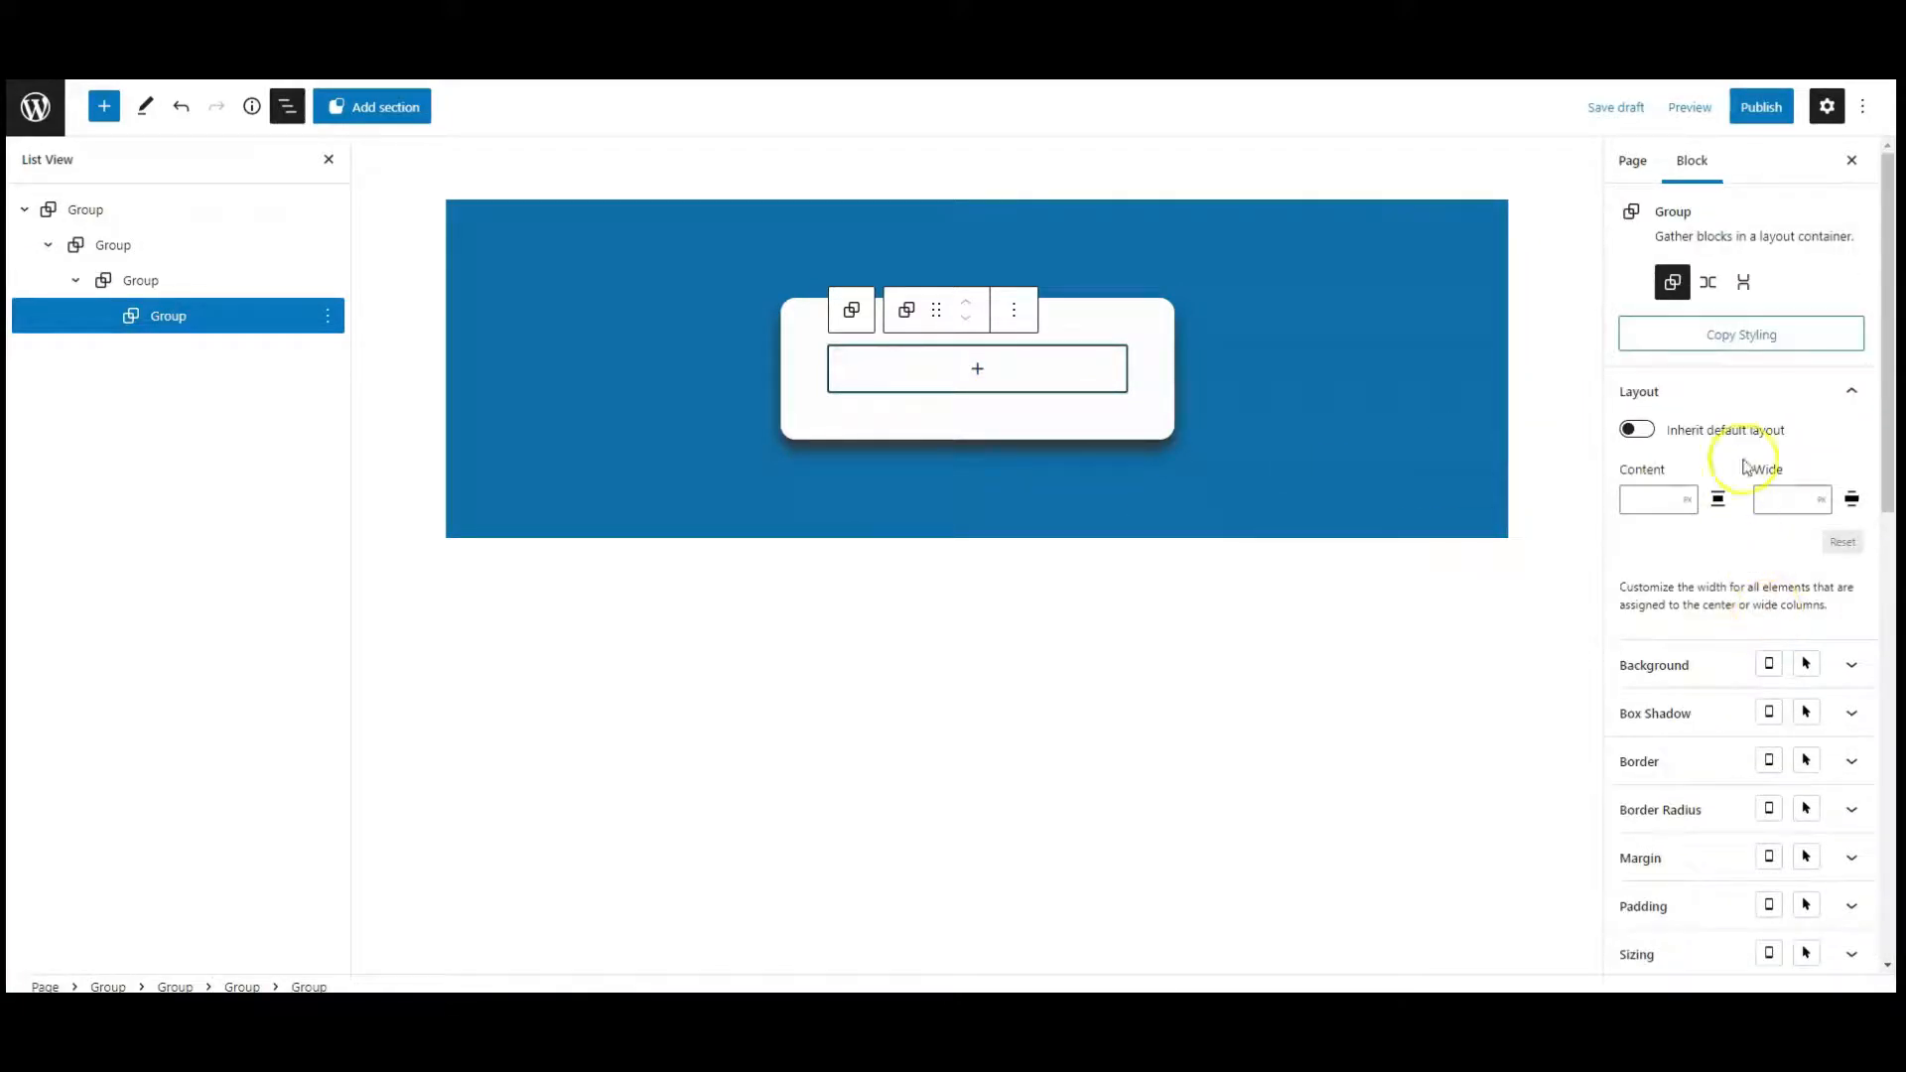
pyautogui.click(1743, 282)
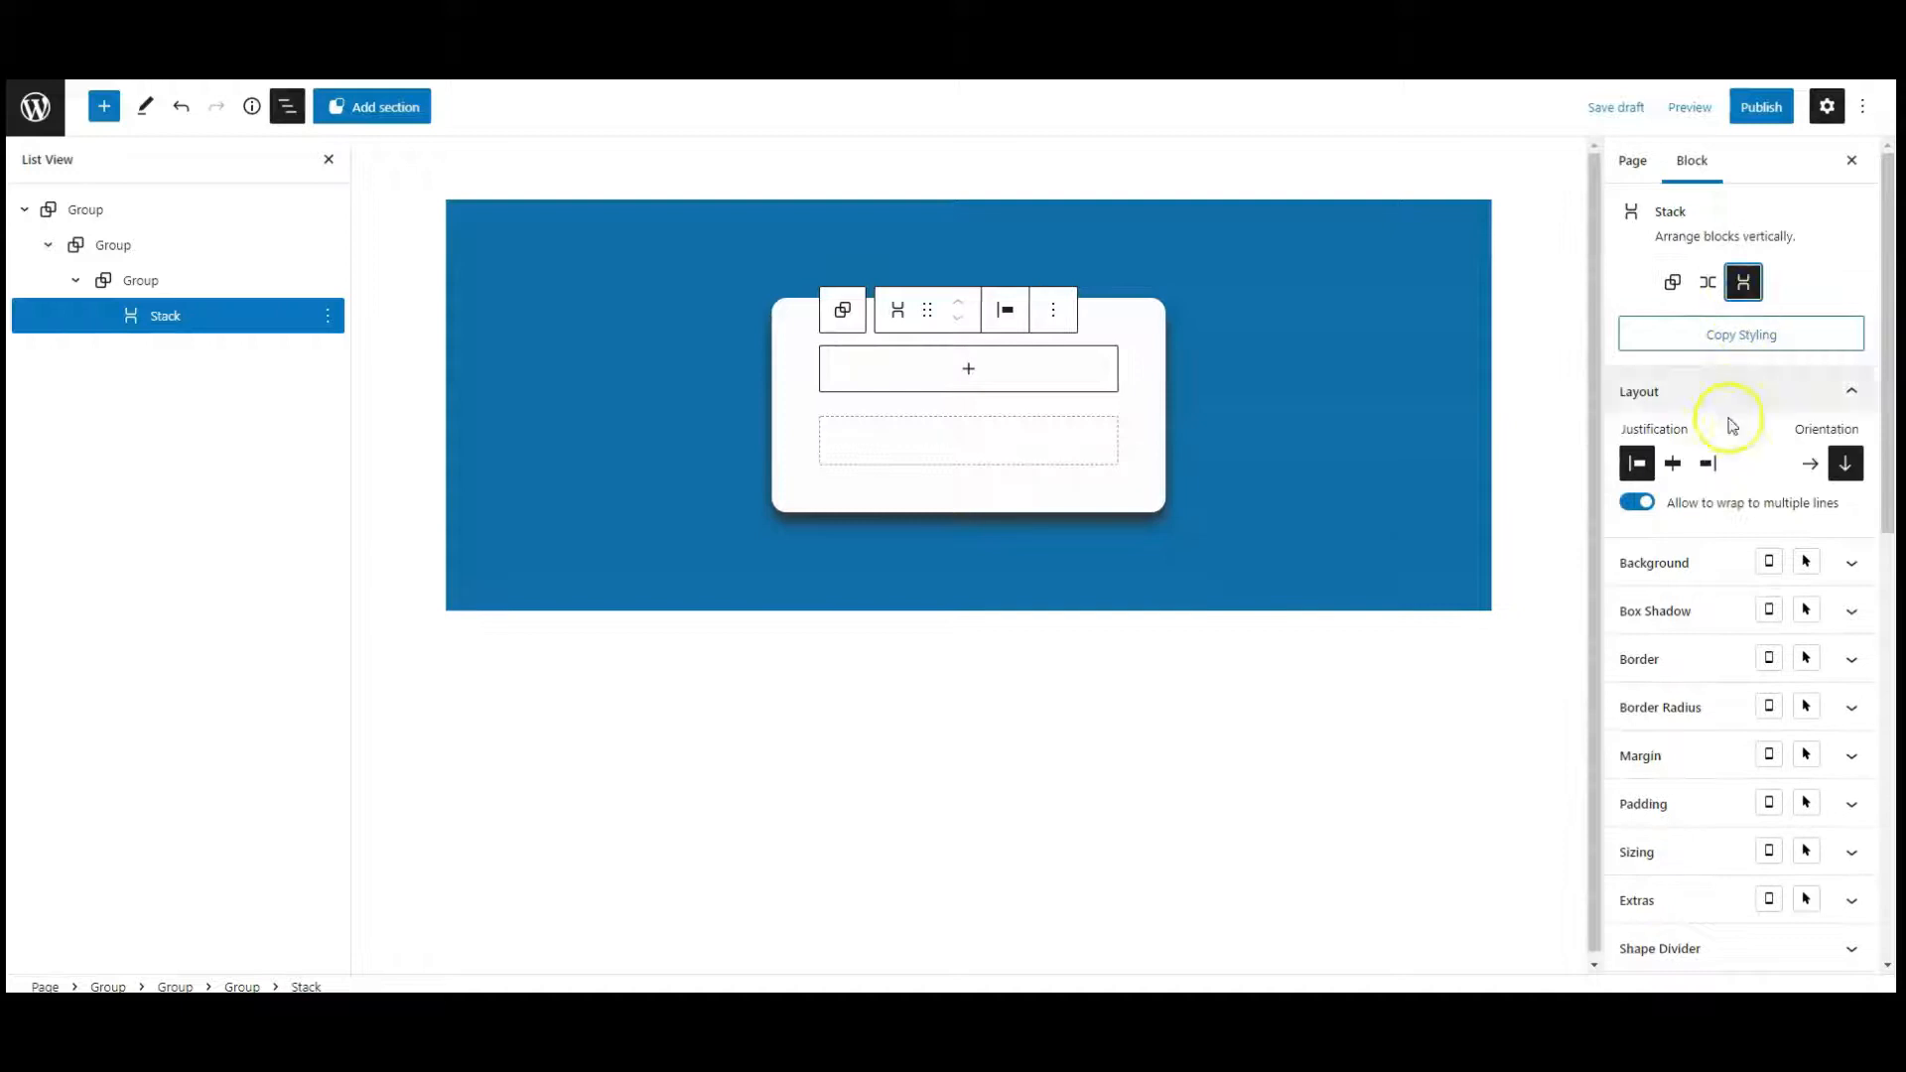
# Insert an Image block in the stack using the plugin-list screenshot 1-1.png from the media library
pyautogui.click(963, 371)
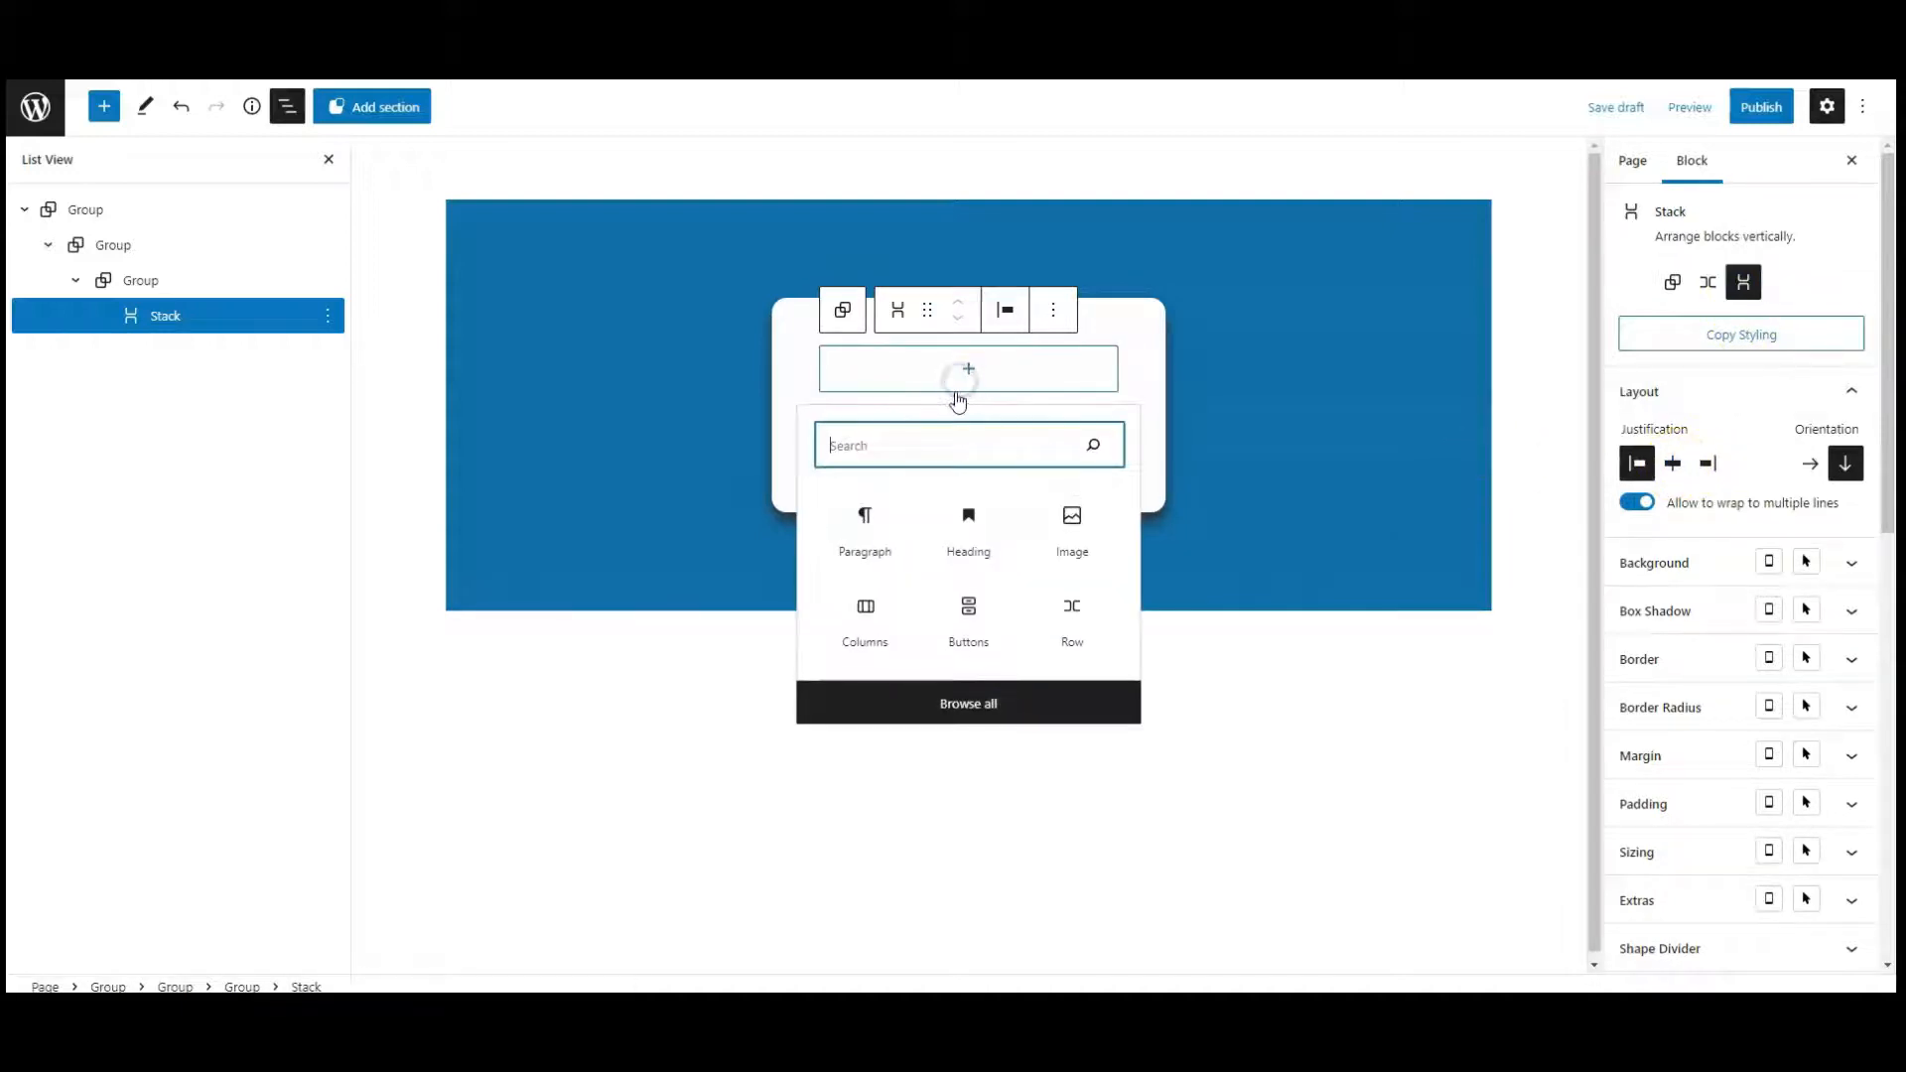
pyautogui.click(1071, 516)
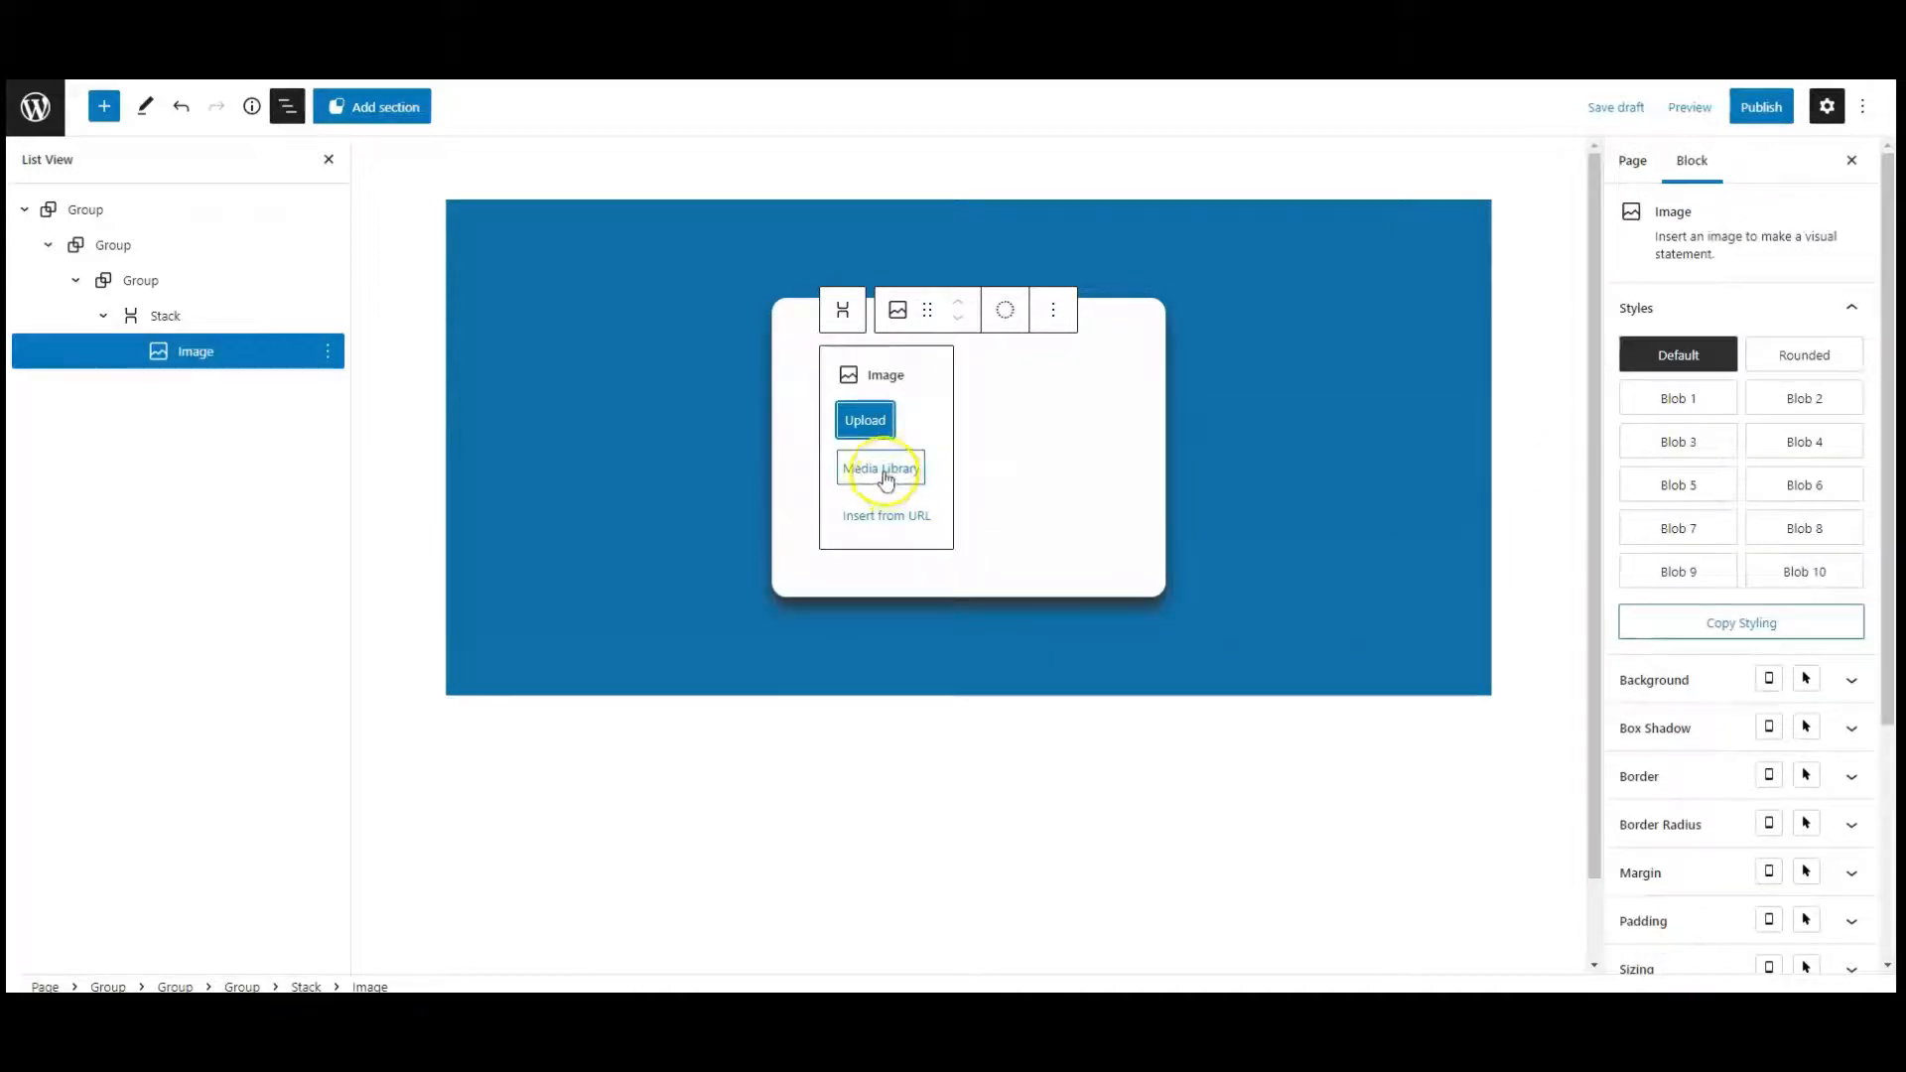
pyautogui.click(883, 471)
pyautogui.click(567, 392)
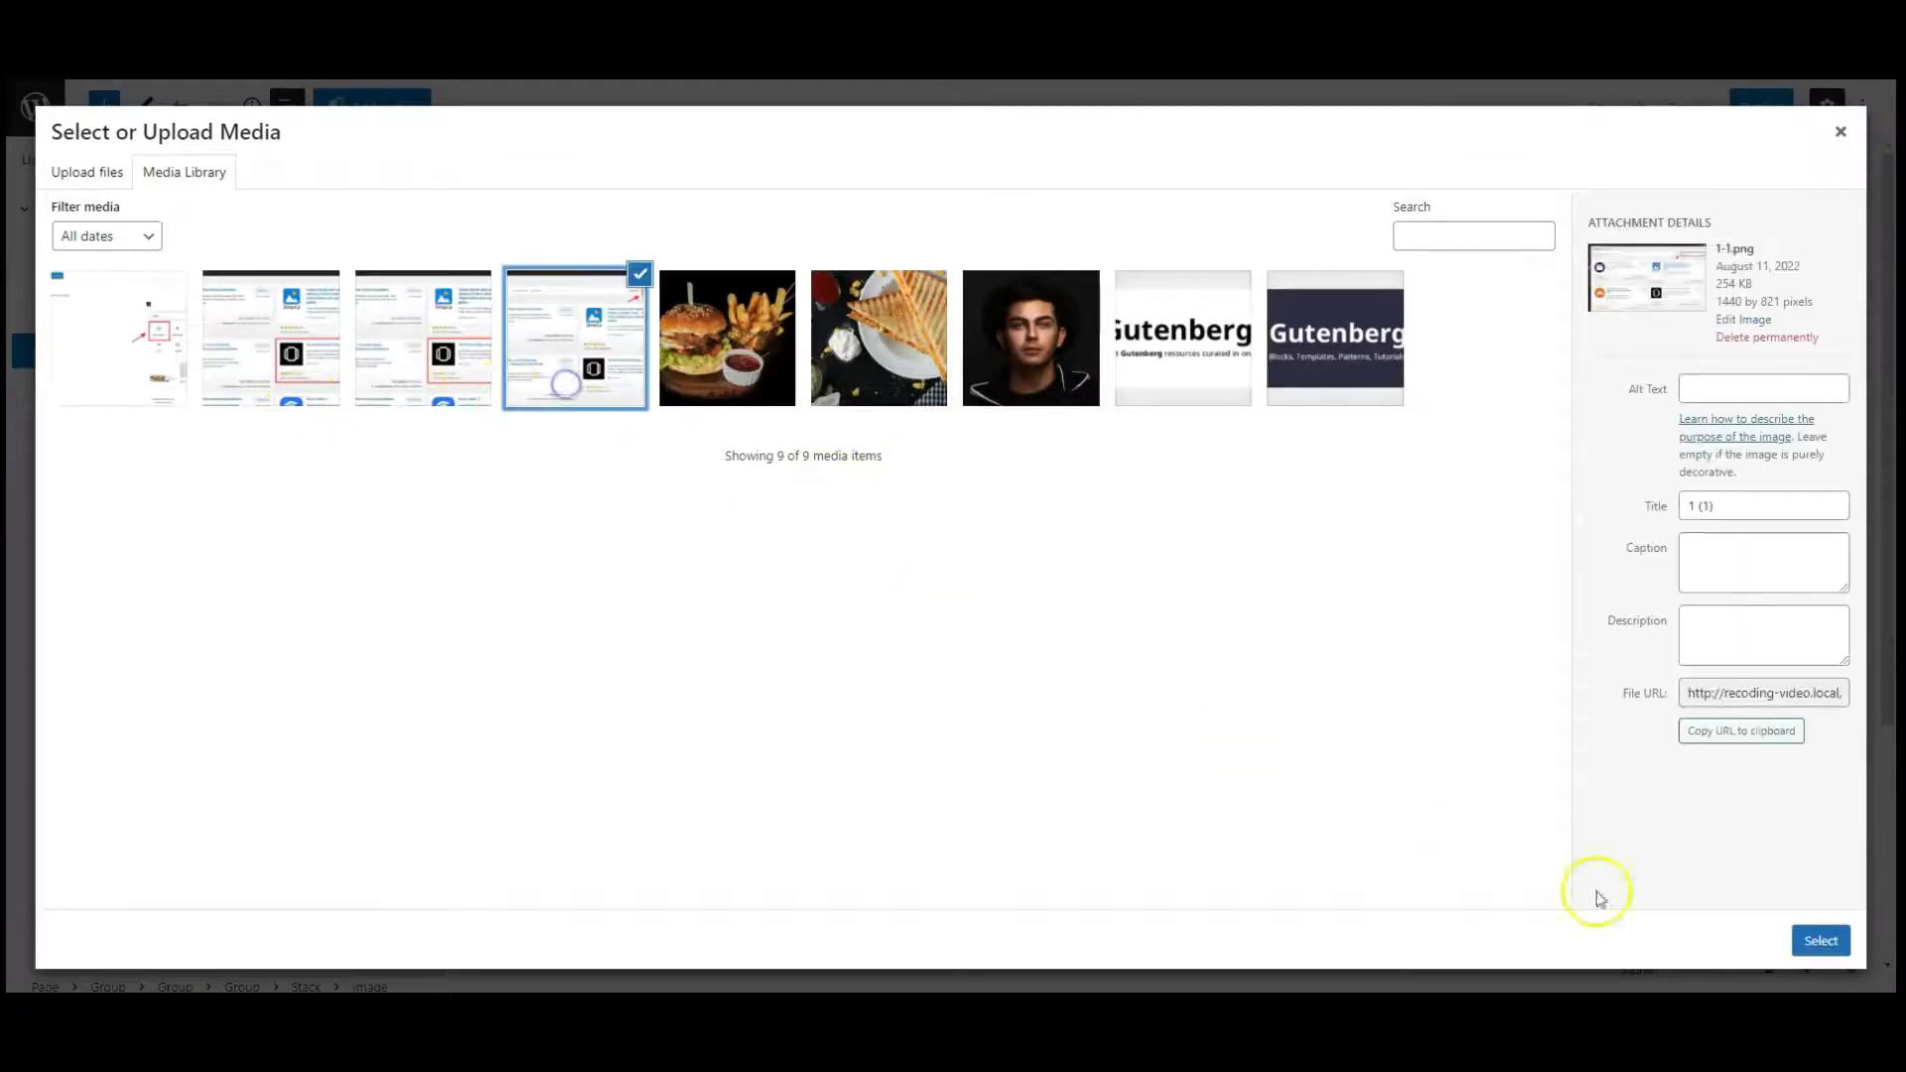
pyautogui.click(1821, 939)
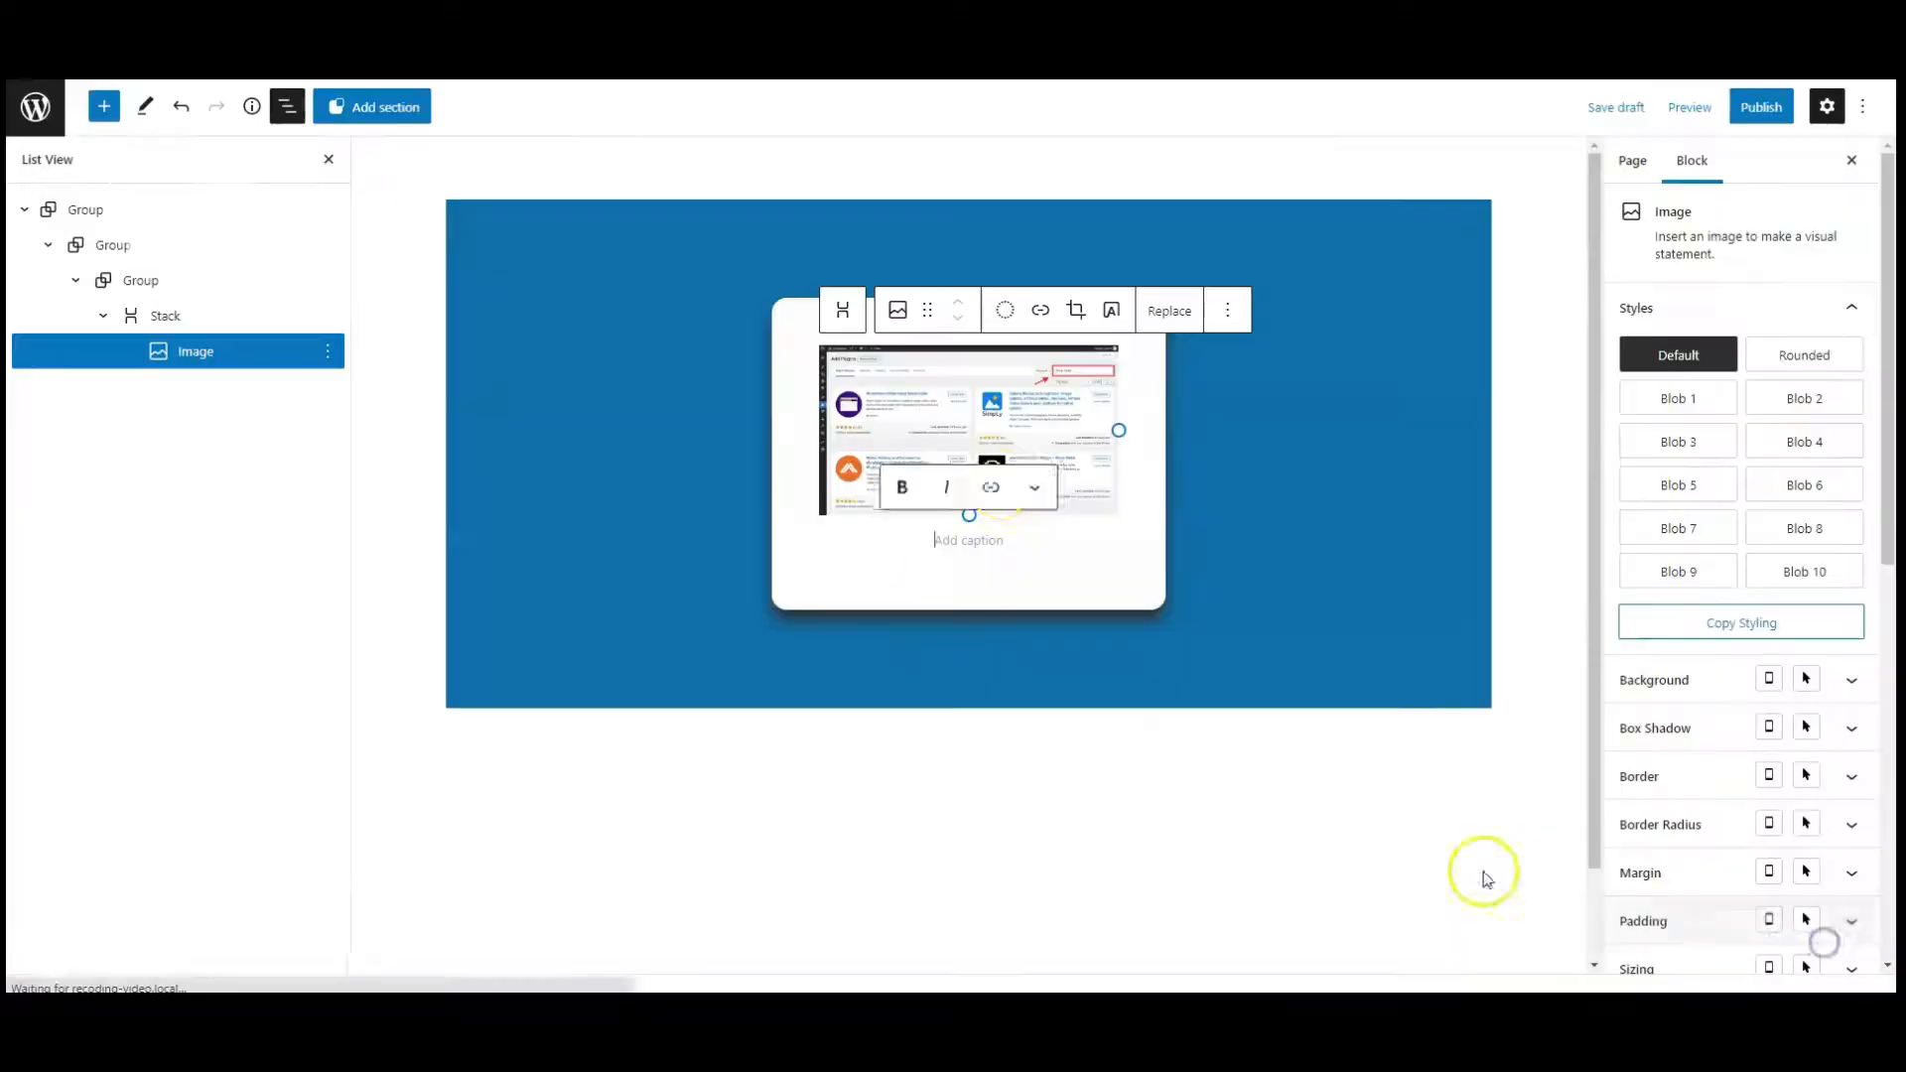
# Add a Heading block below the image with the text "Search Block Slider Plugin"
pyautogui.click(968, 434)
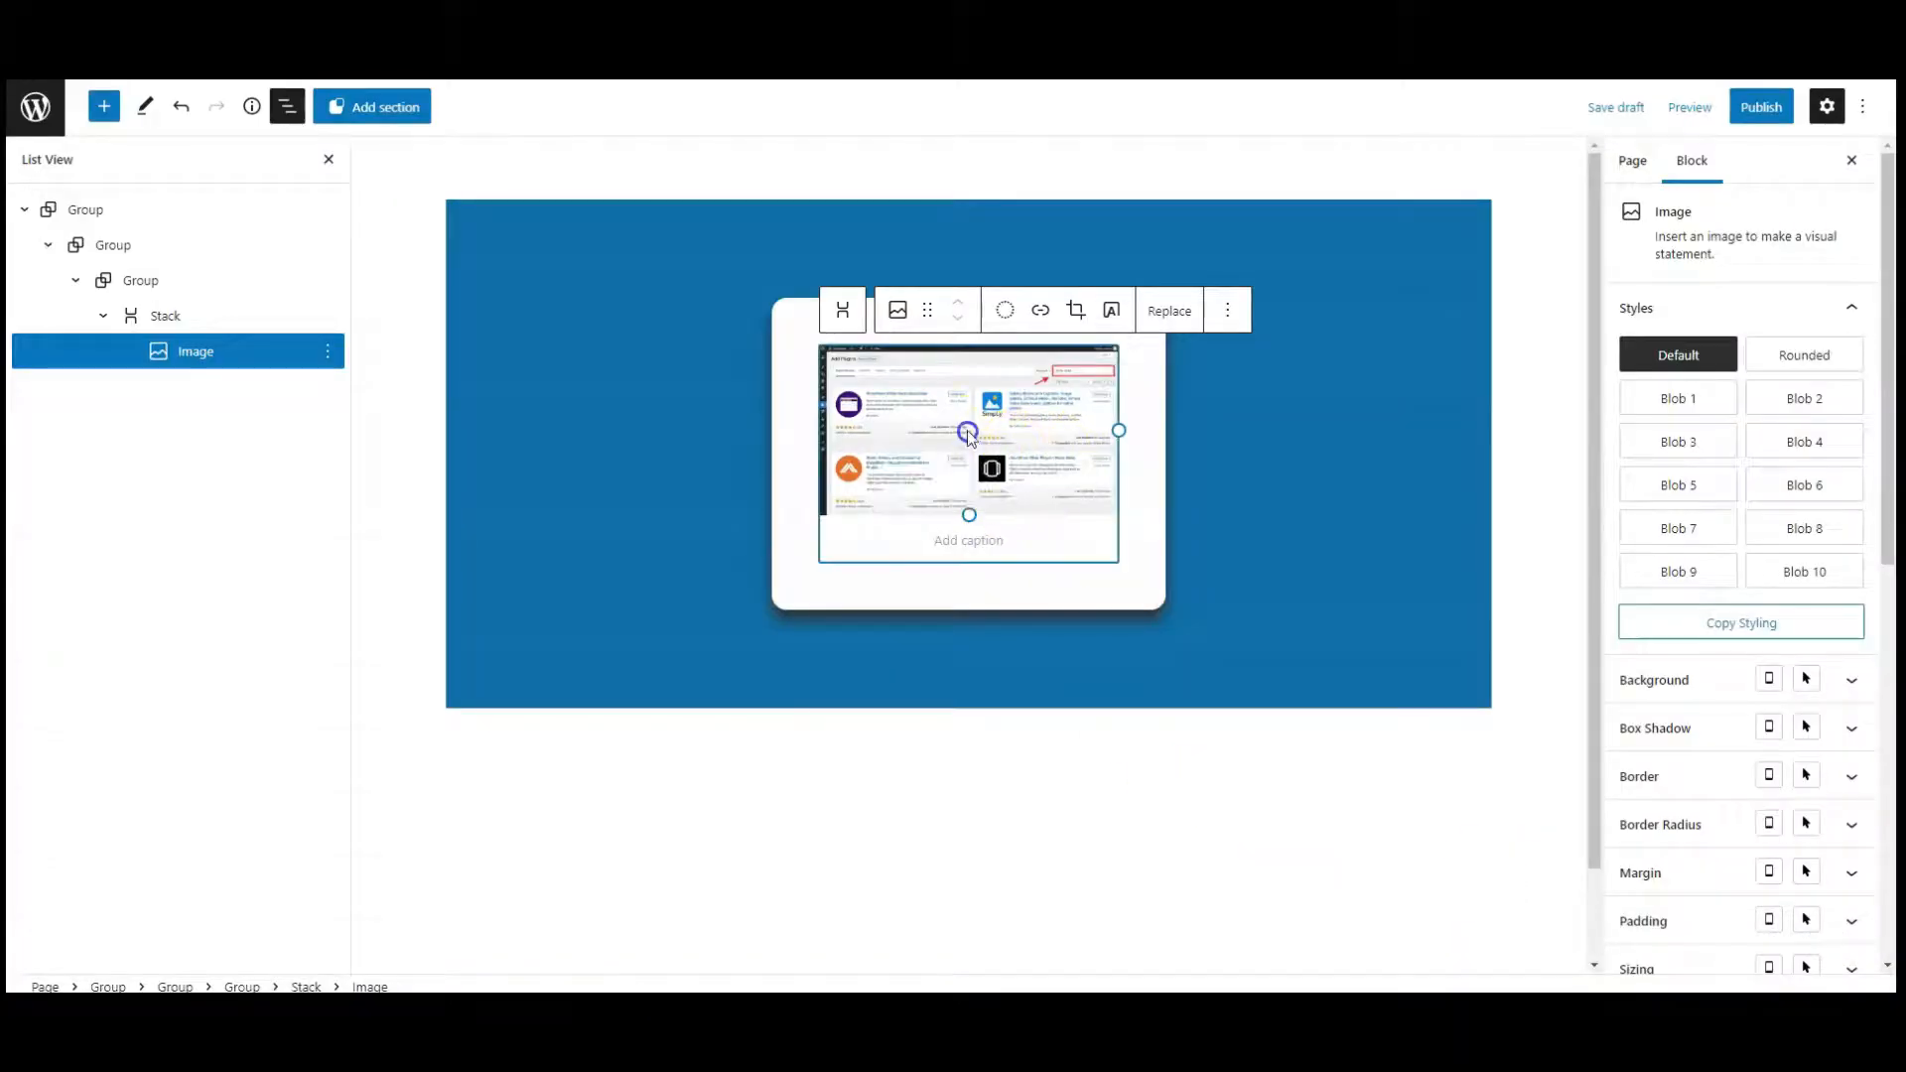
pyautogui.click(92, 112)
pyautogui.write('he')
pyautogui.click(78, 175)
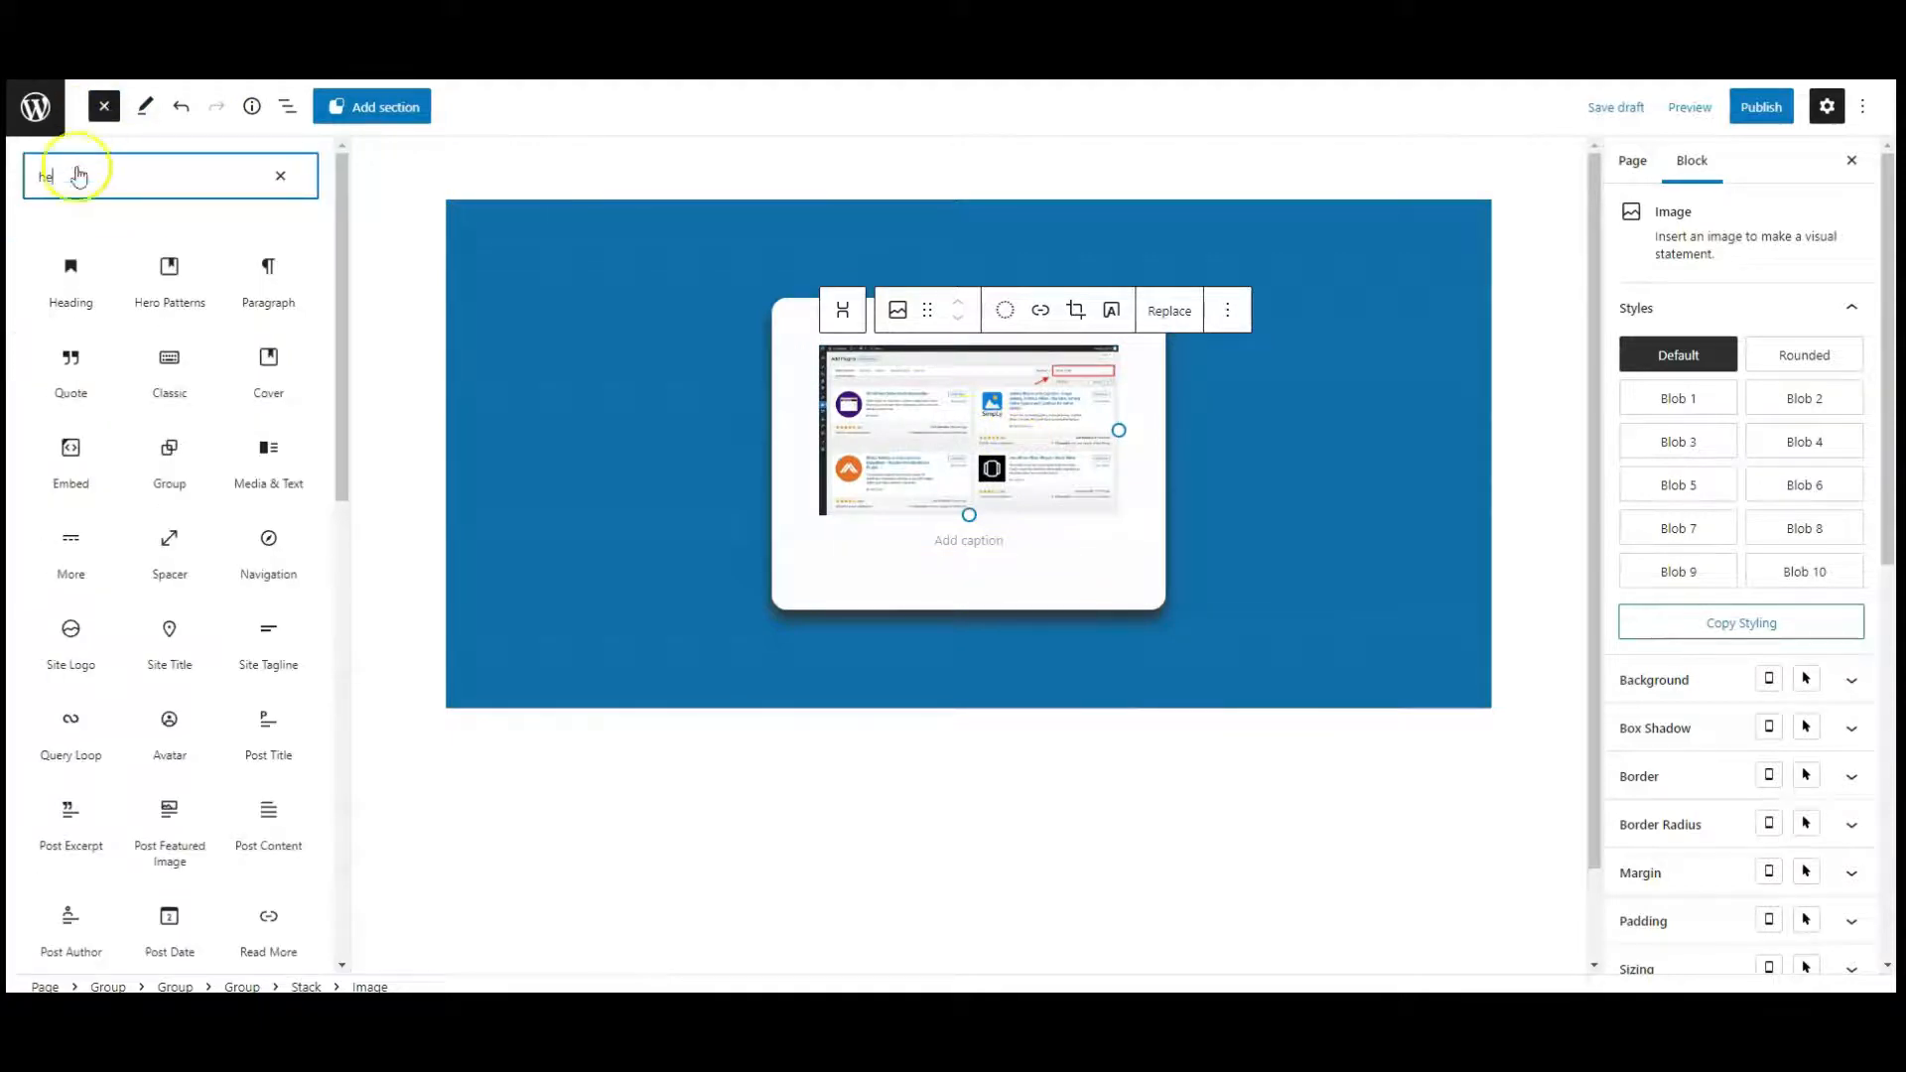
pyautogui.click(78, 282)
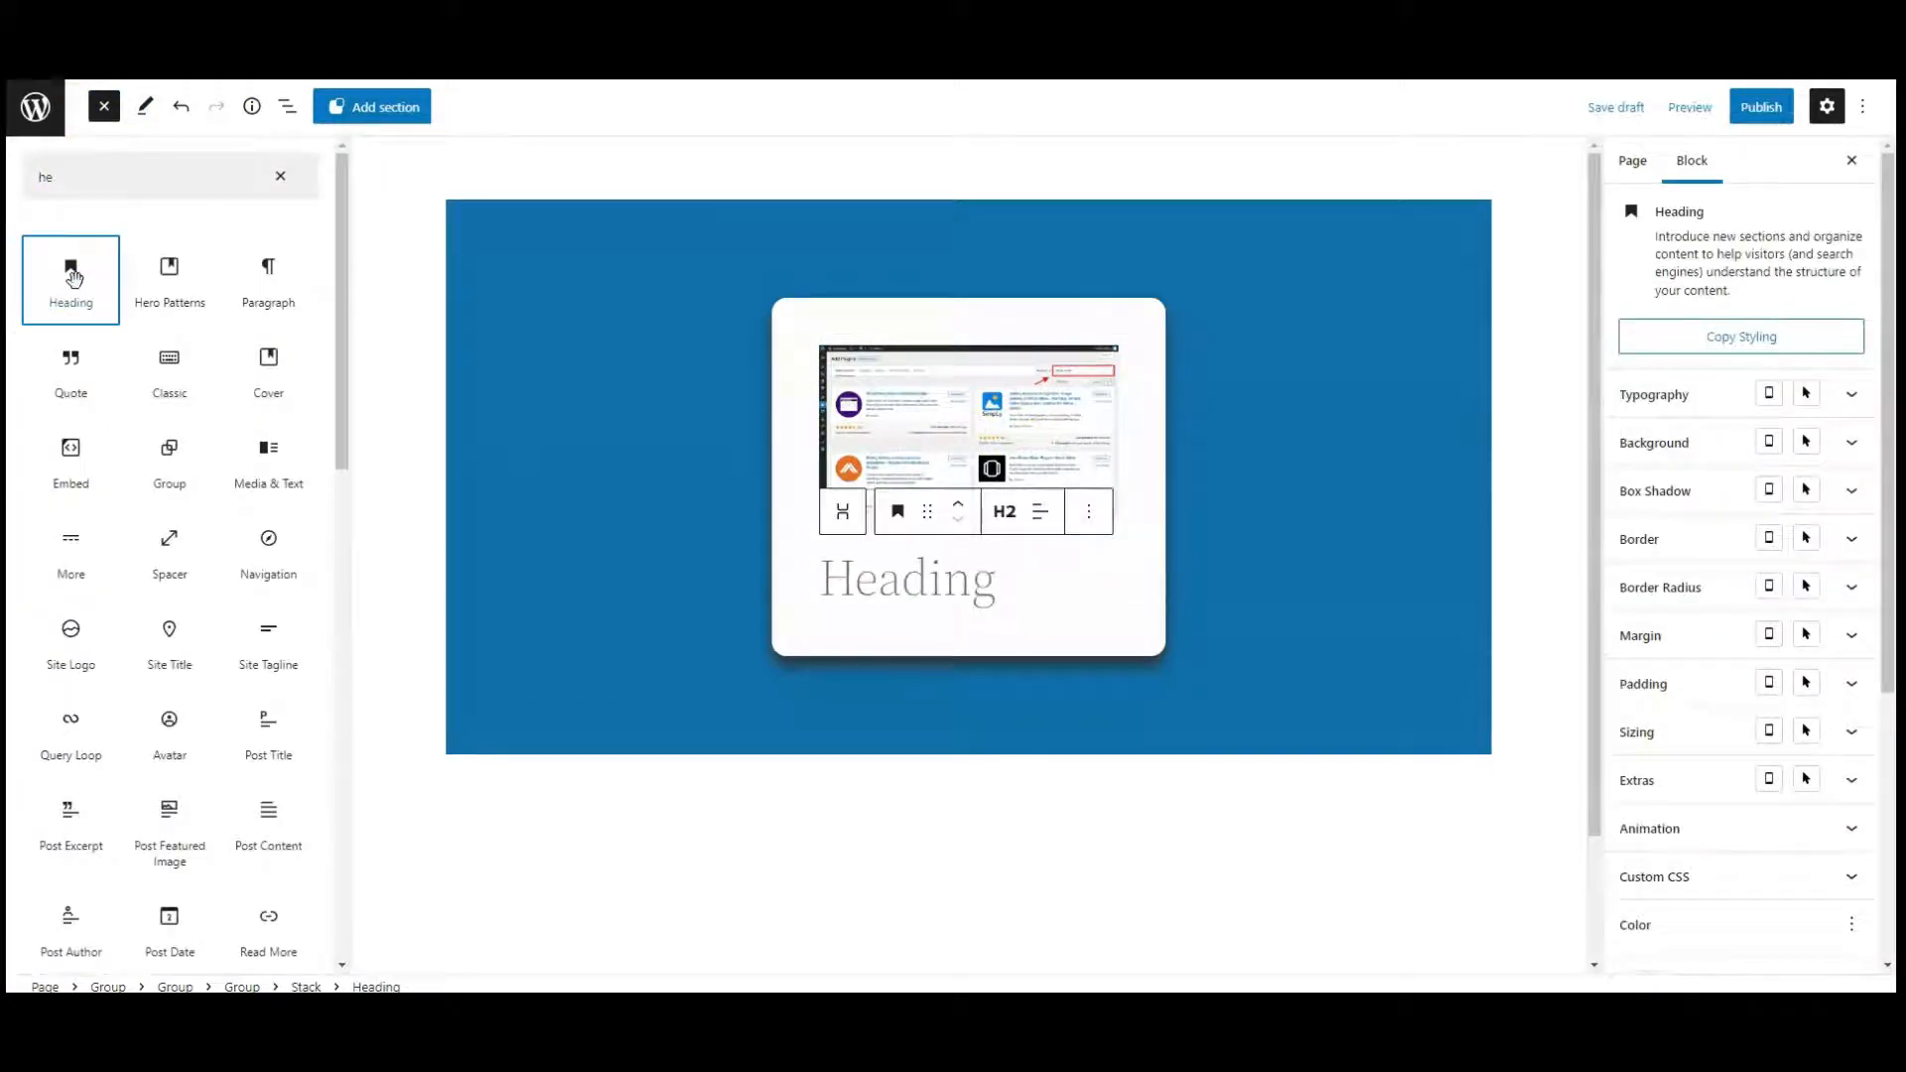
pyautogui.click(105, 107)
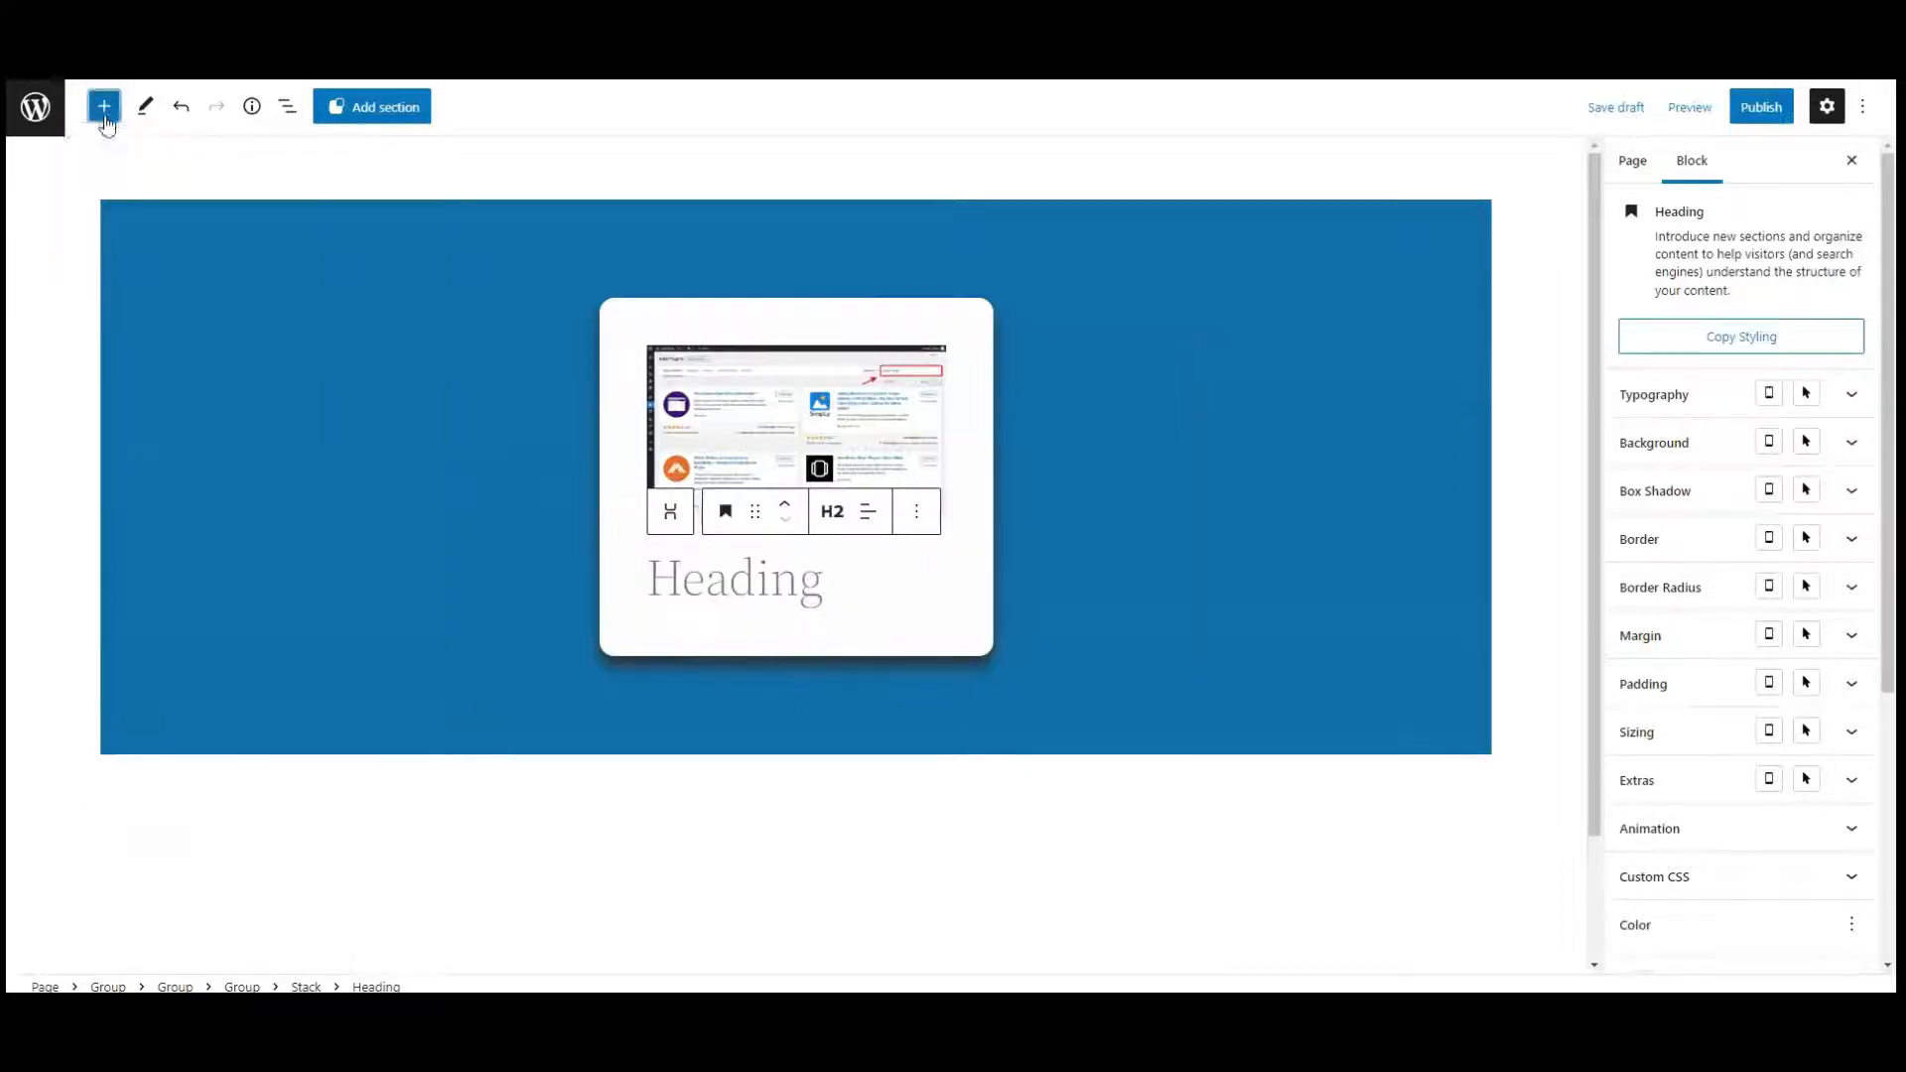
pyautogui.write('Search Block Slider Plugin')
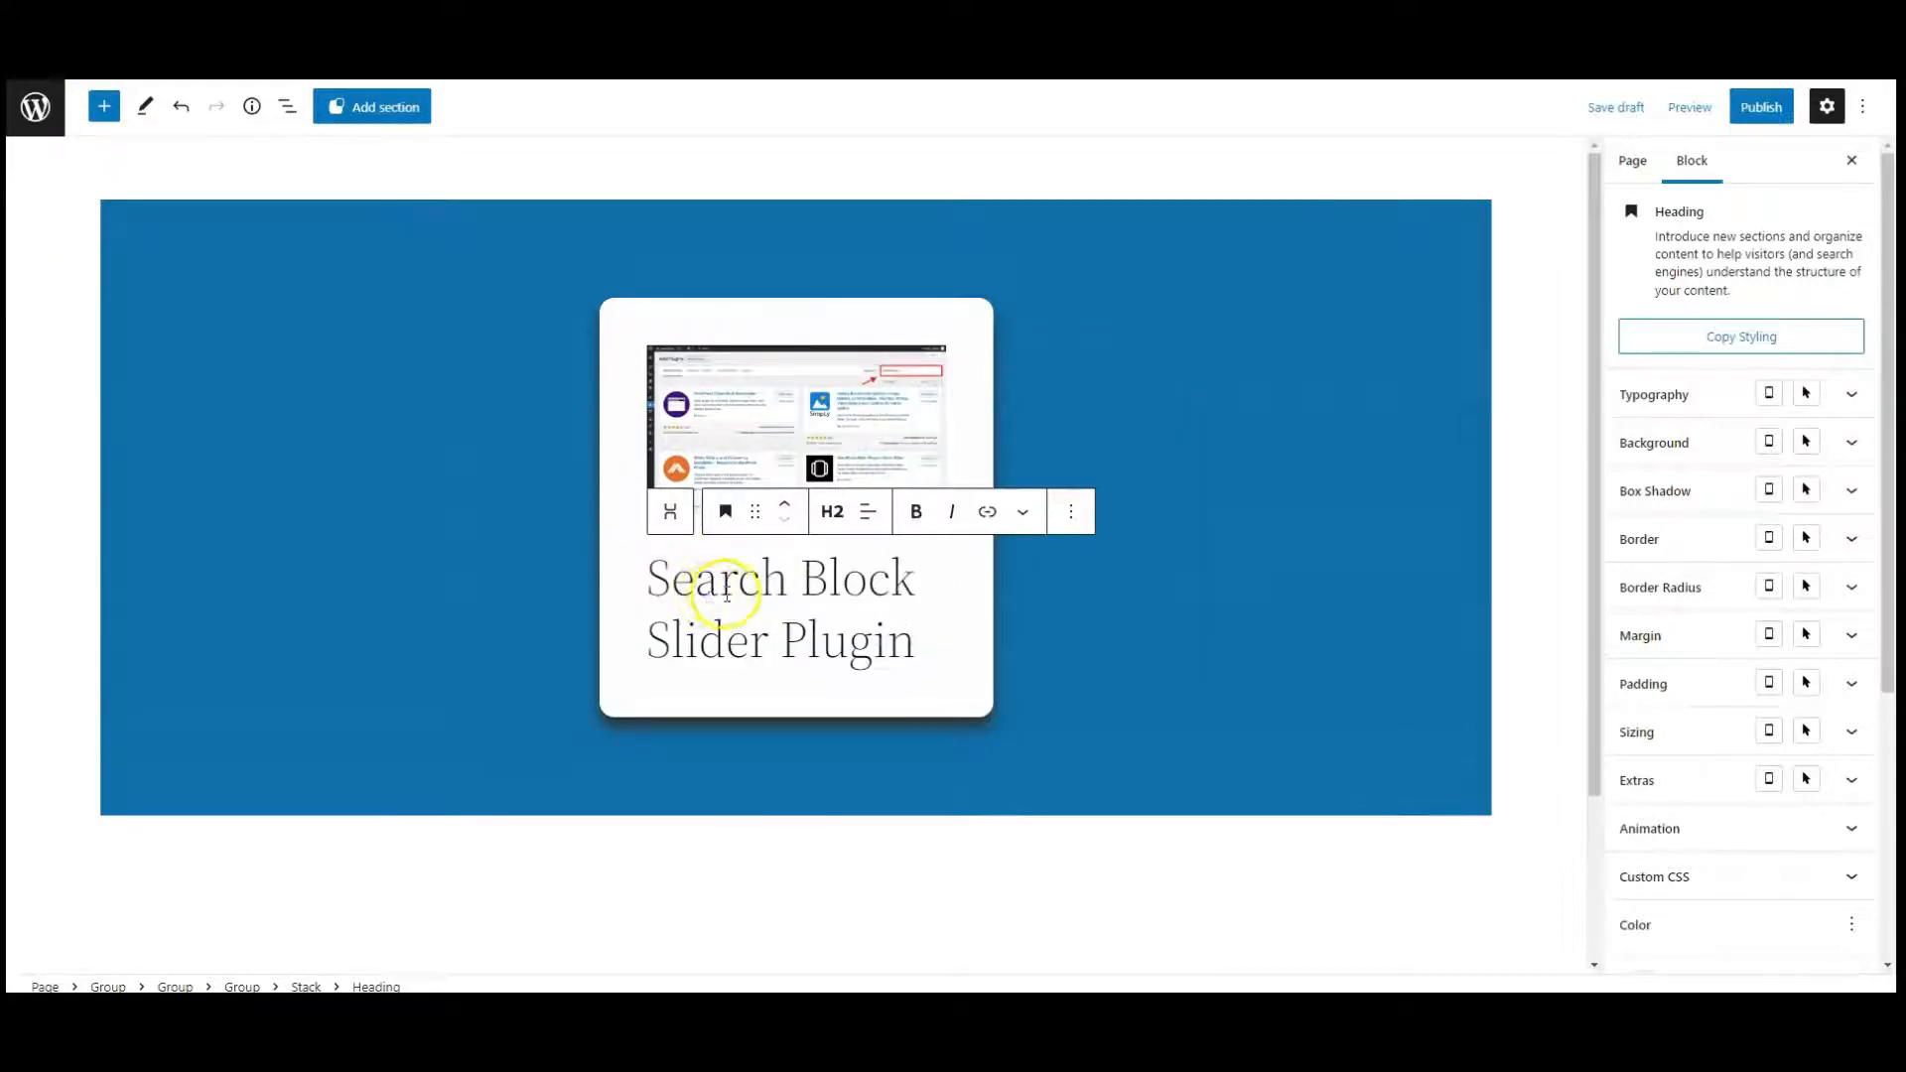
# Set the heading's font weight to Regular and its size to 30 px
pyautogui.click(1673, 397)
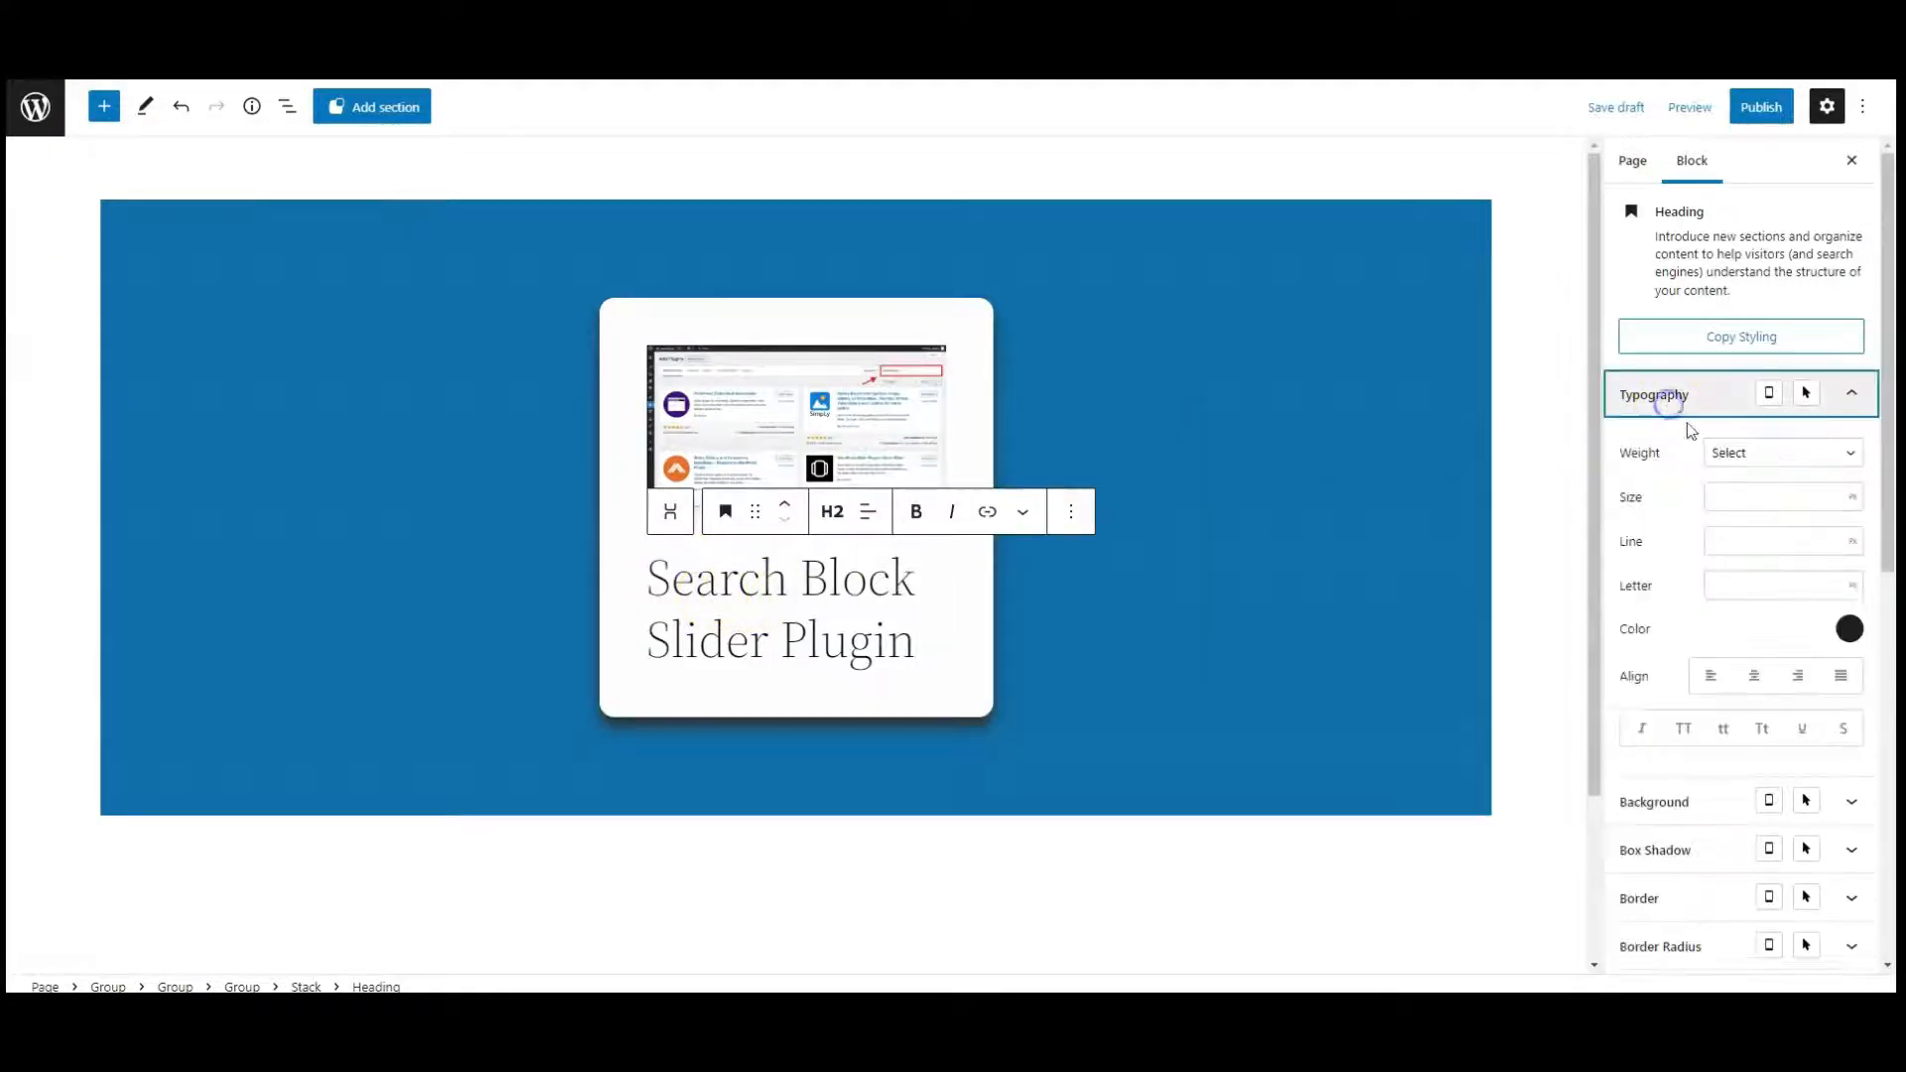
pyautogui.click(1735, 453)
pyautogui.click(1737, 512)
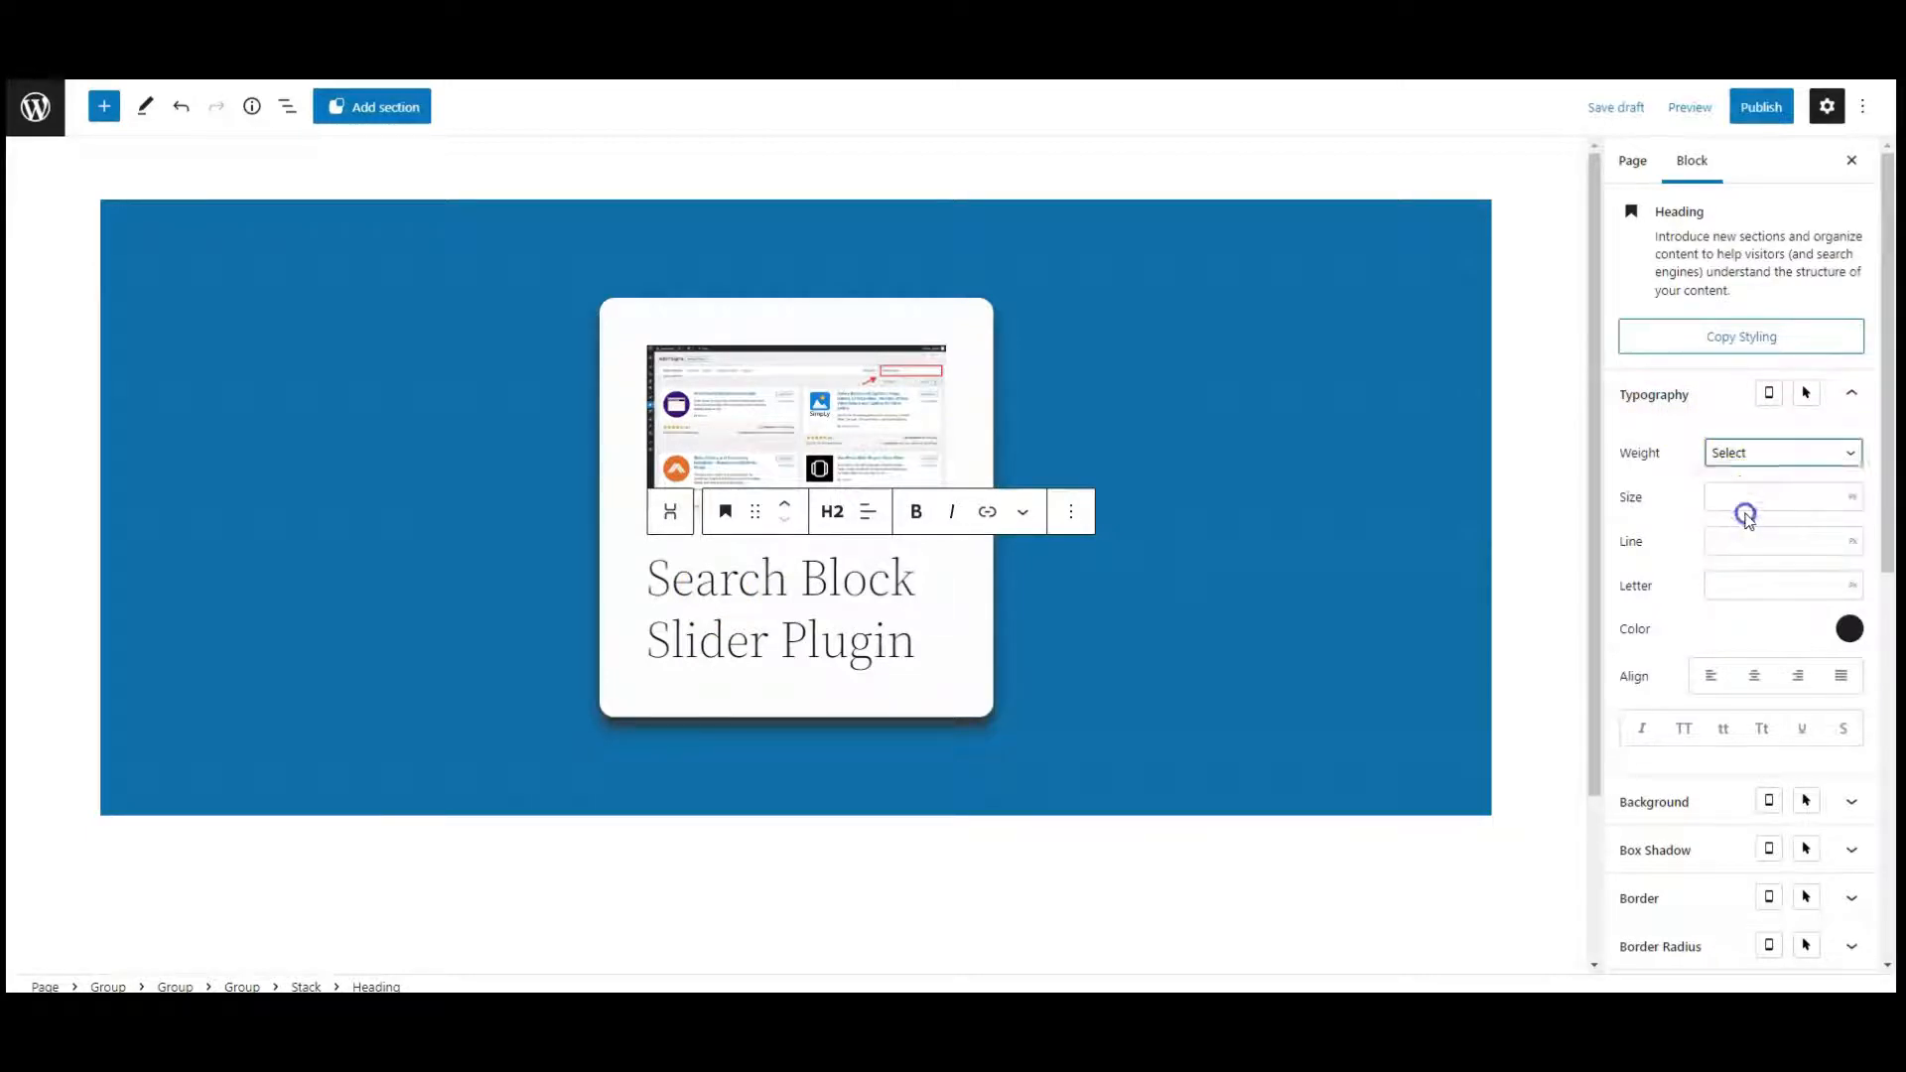
pyautogui.write('30')
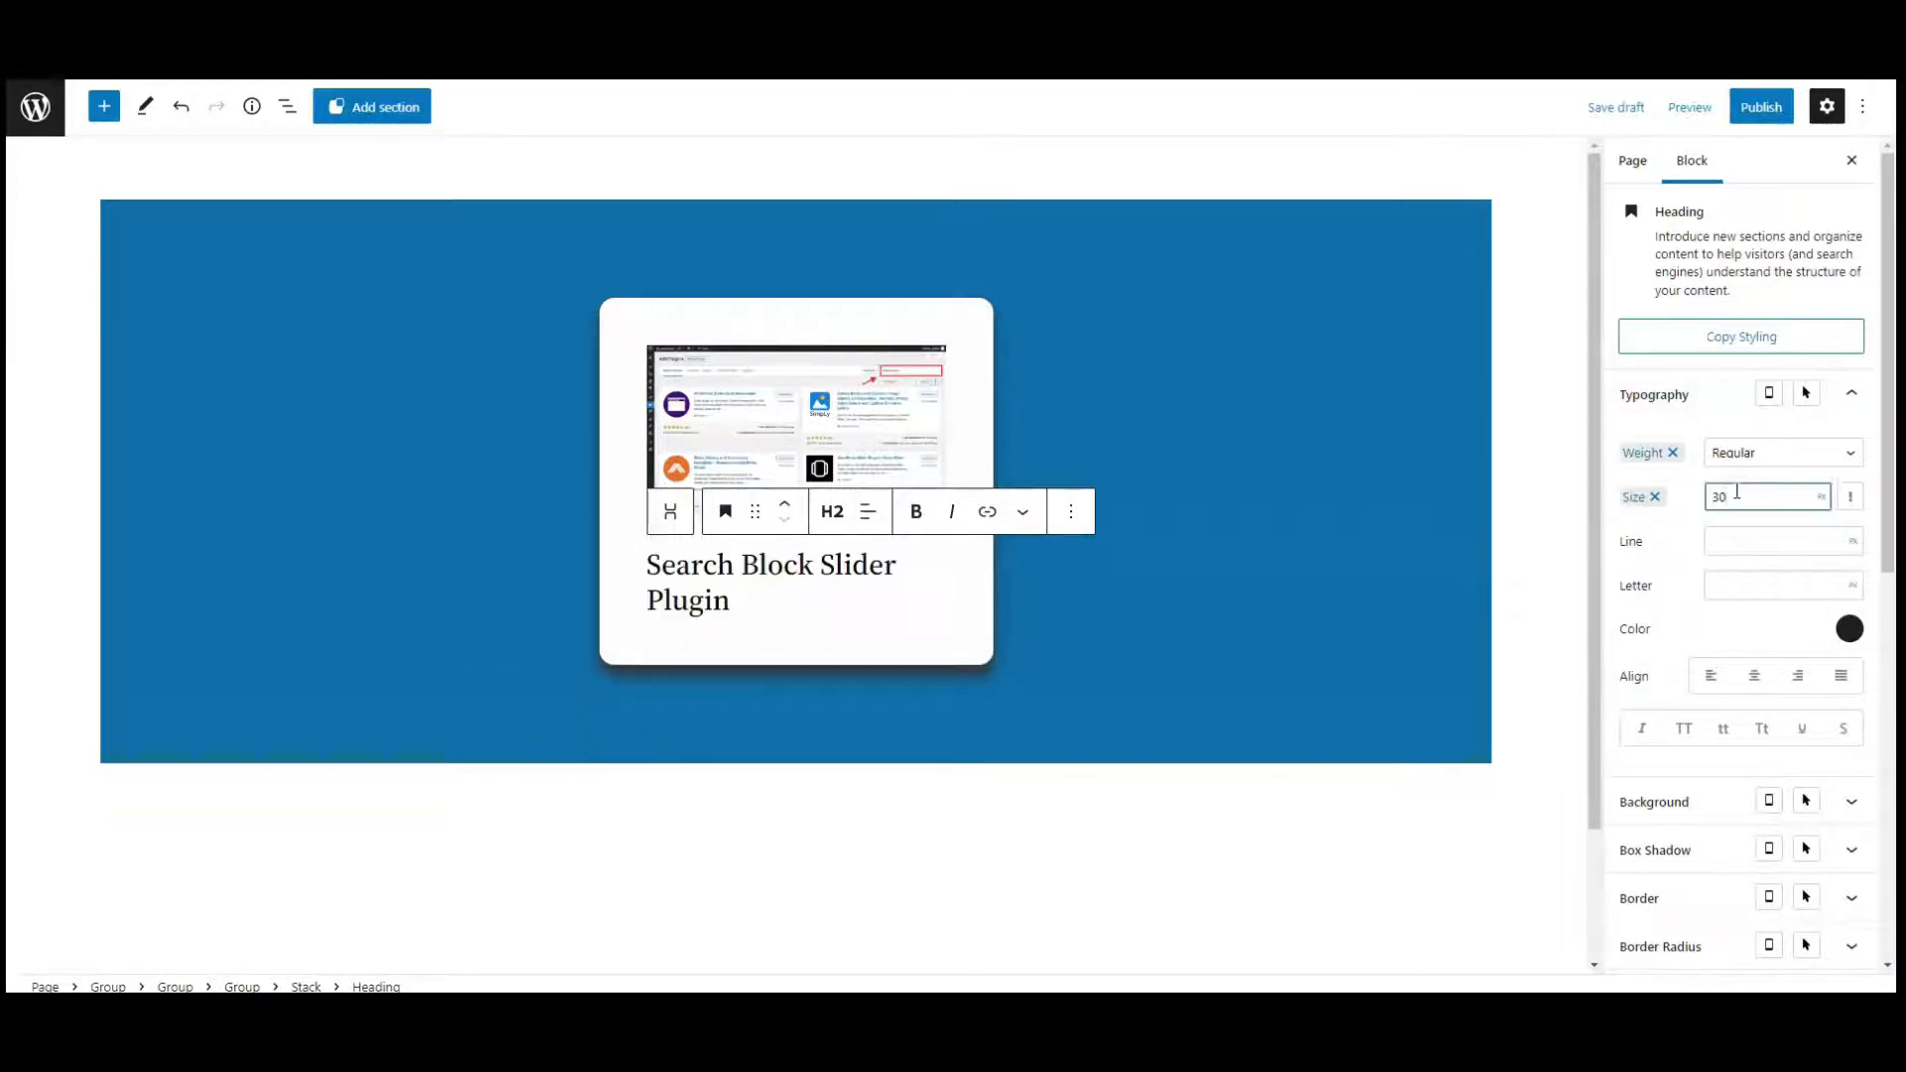
# Set the heading's text color to the same blue as the section background
pyautogui.click(1844, 629)
pyautogui.click(1791, 702)
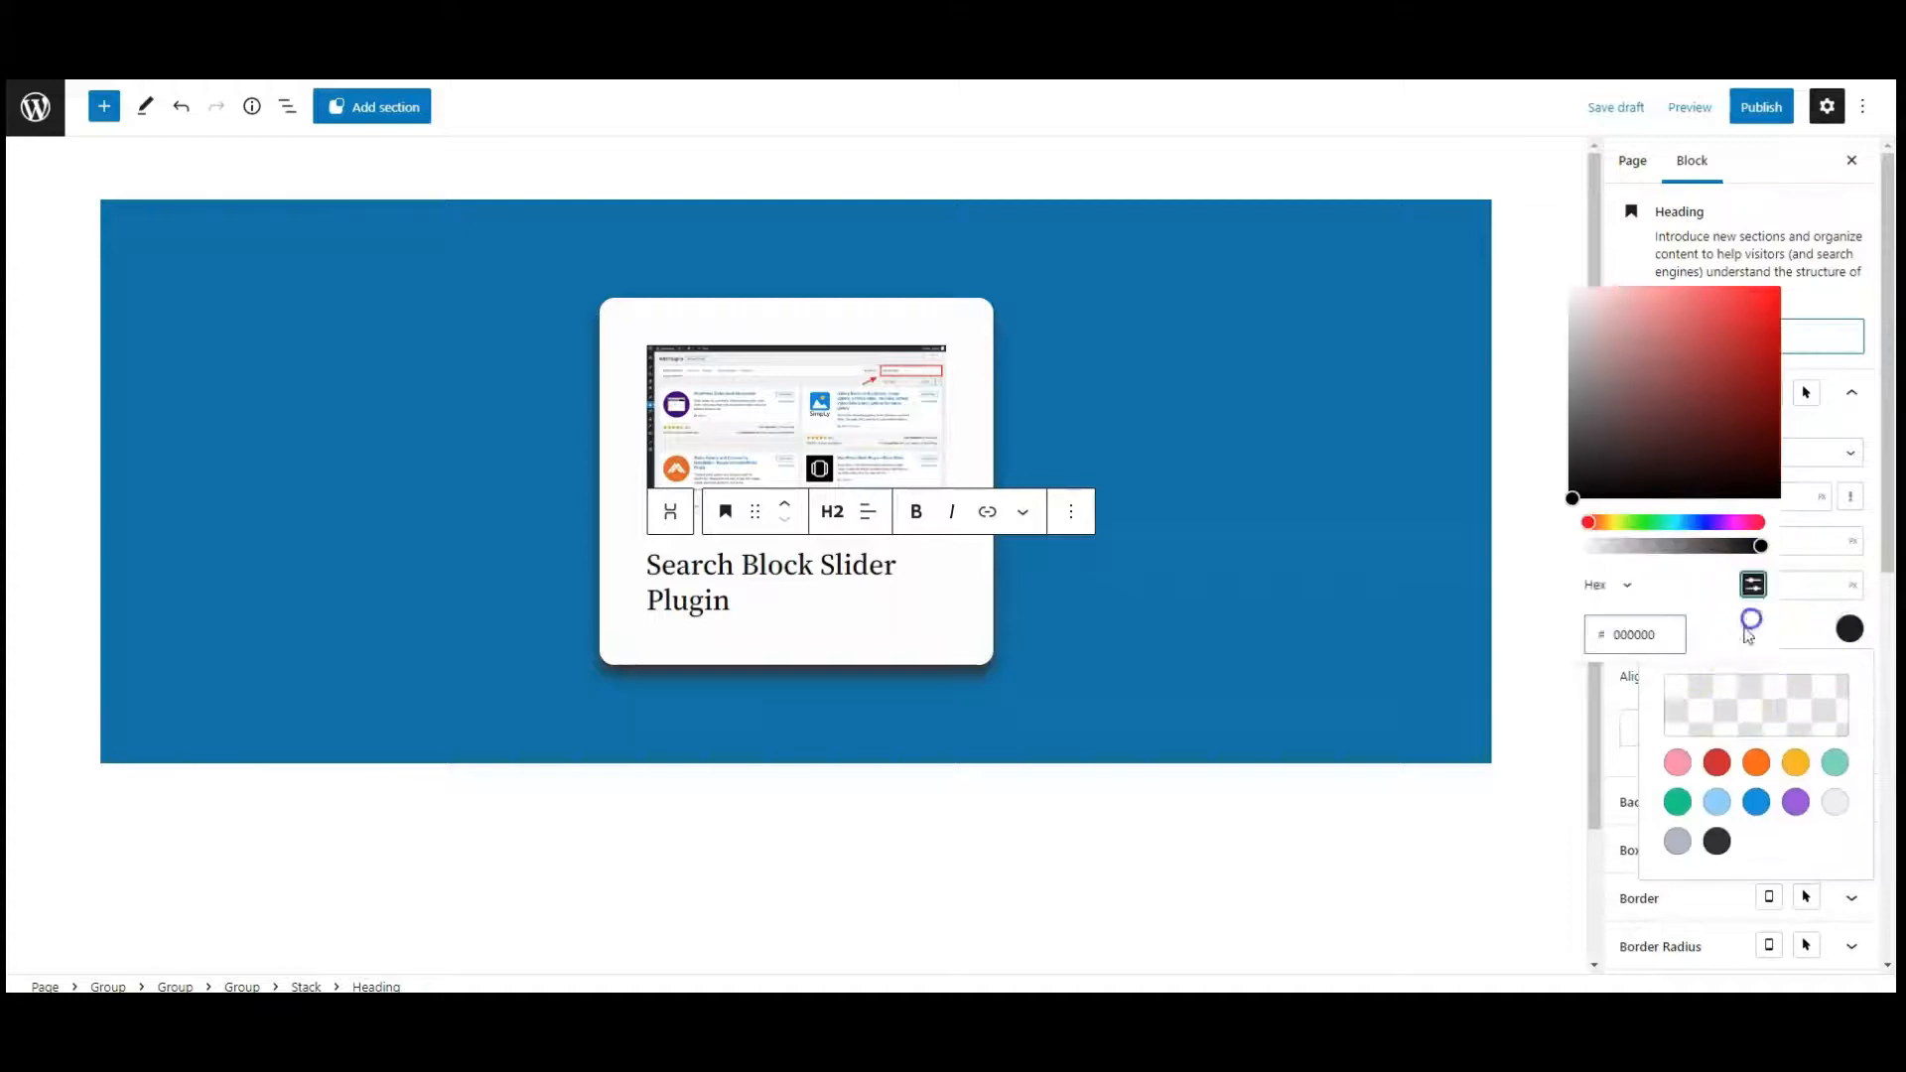
pyautogui.click(1817, 630)
pyautogui.click(1659, 396)
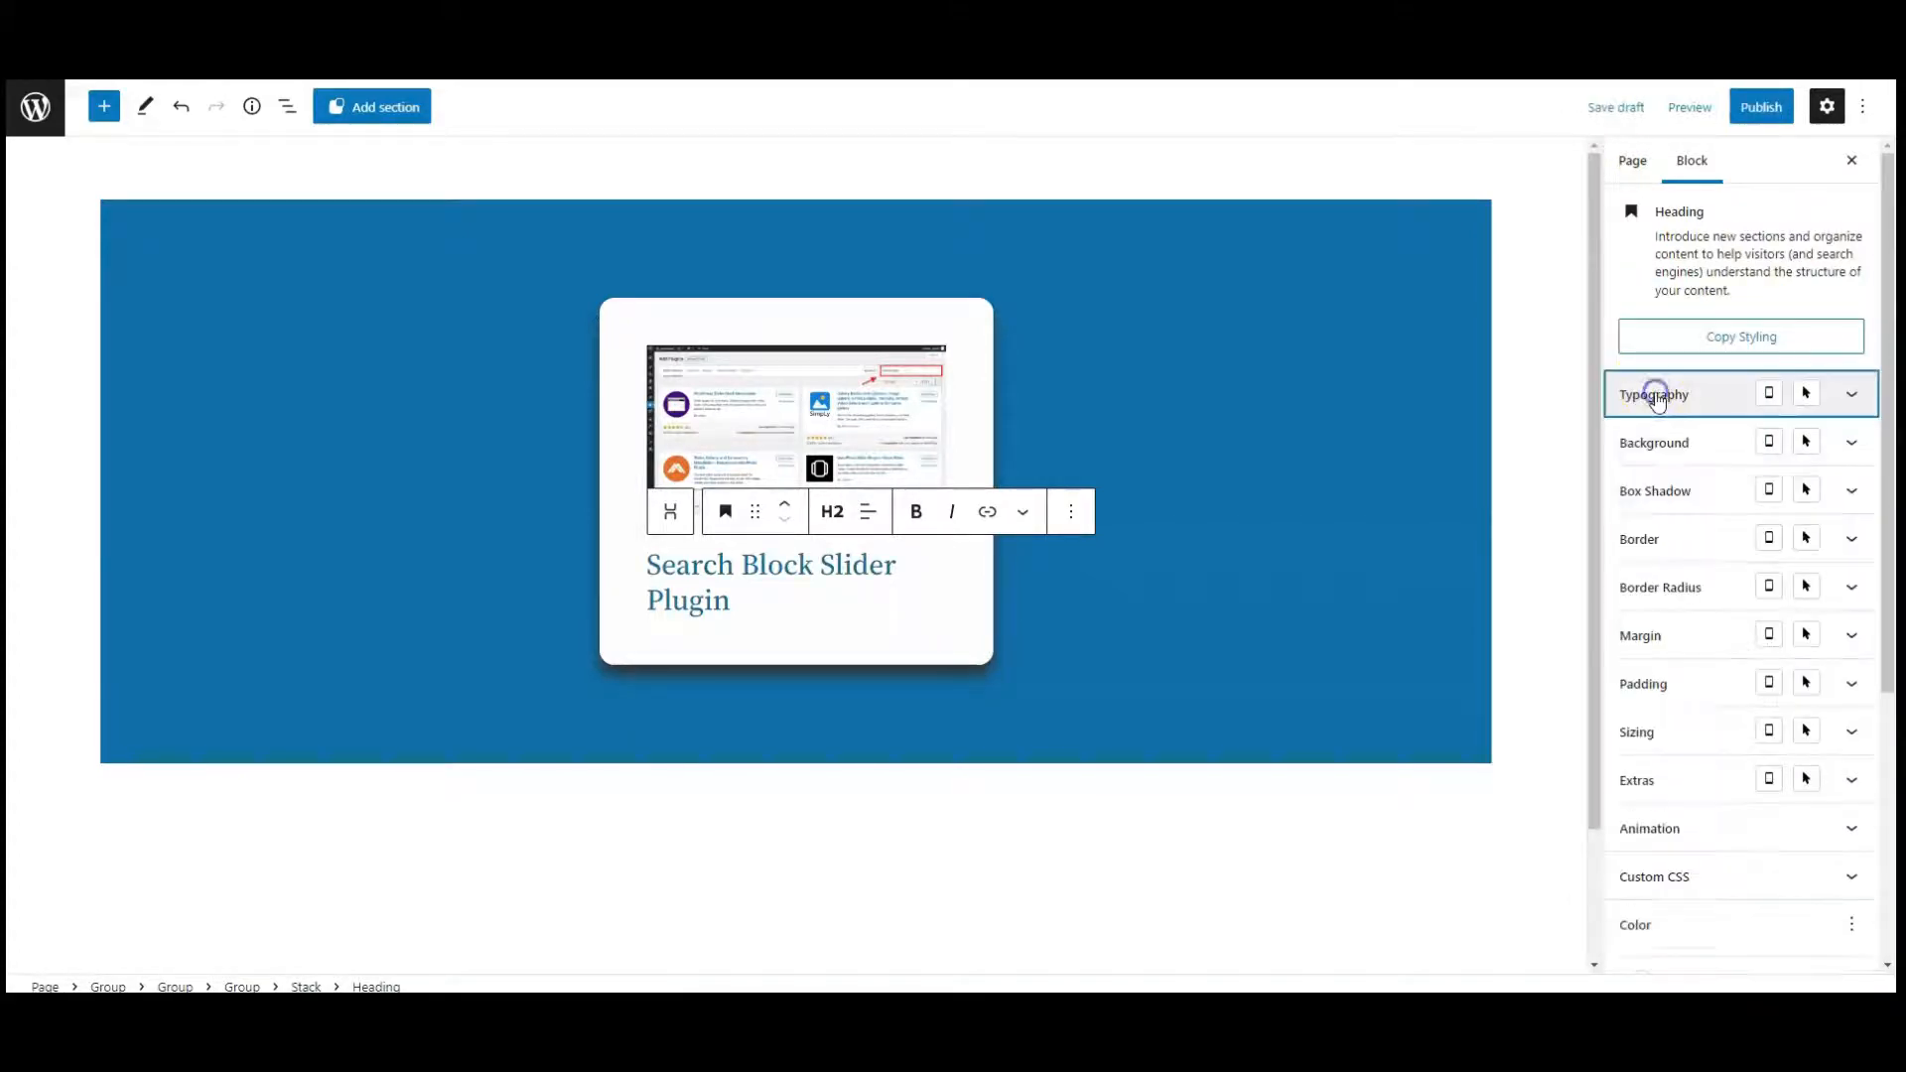
# Add a Paragraph block below the heading with the description starting "Block Slider is the Next Generation WordPress Slider Plugin."
pyautogui.click(746, 596)
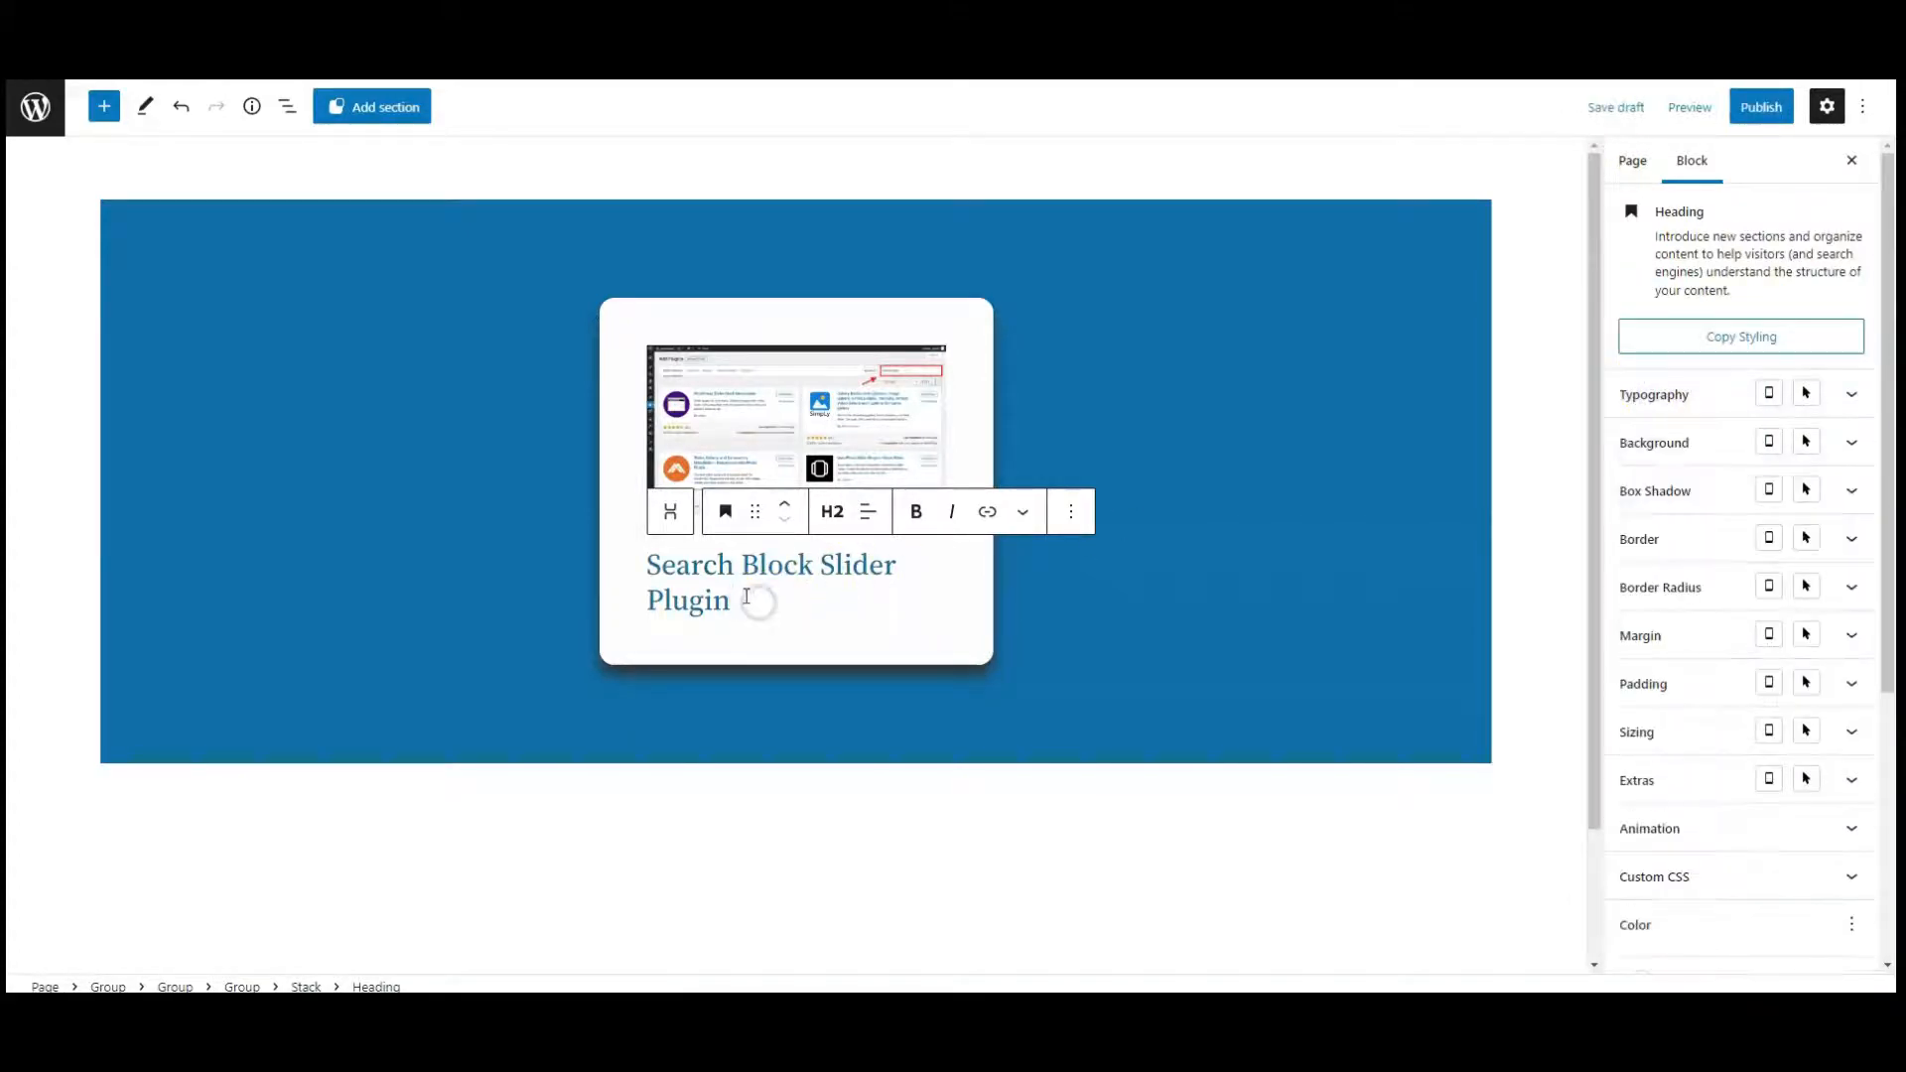
pyautogui.click(96, 121)
pyautogui.click(78, 655)
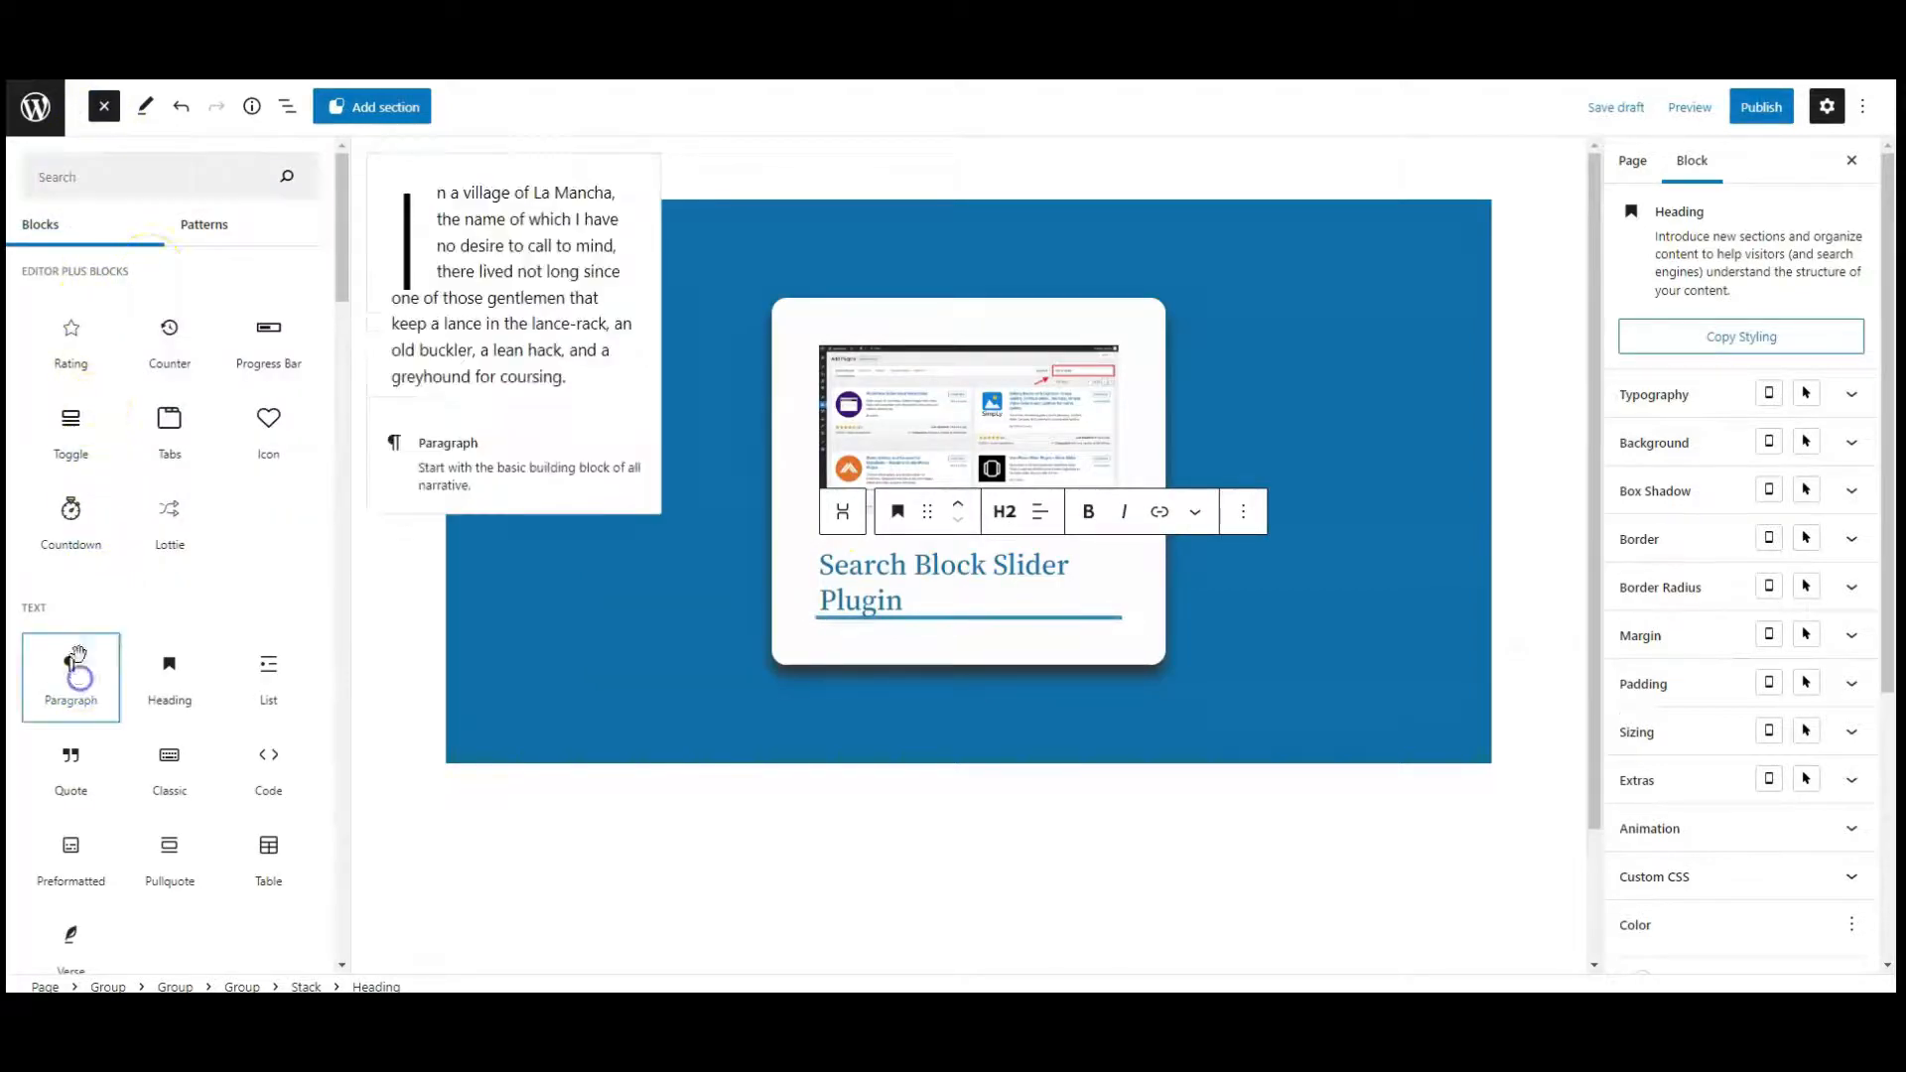
pyautogui.click(112, 123)
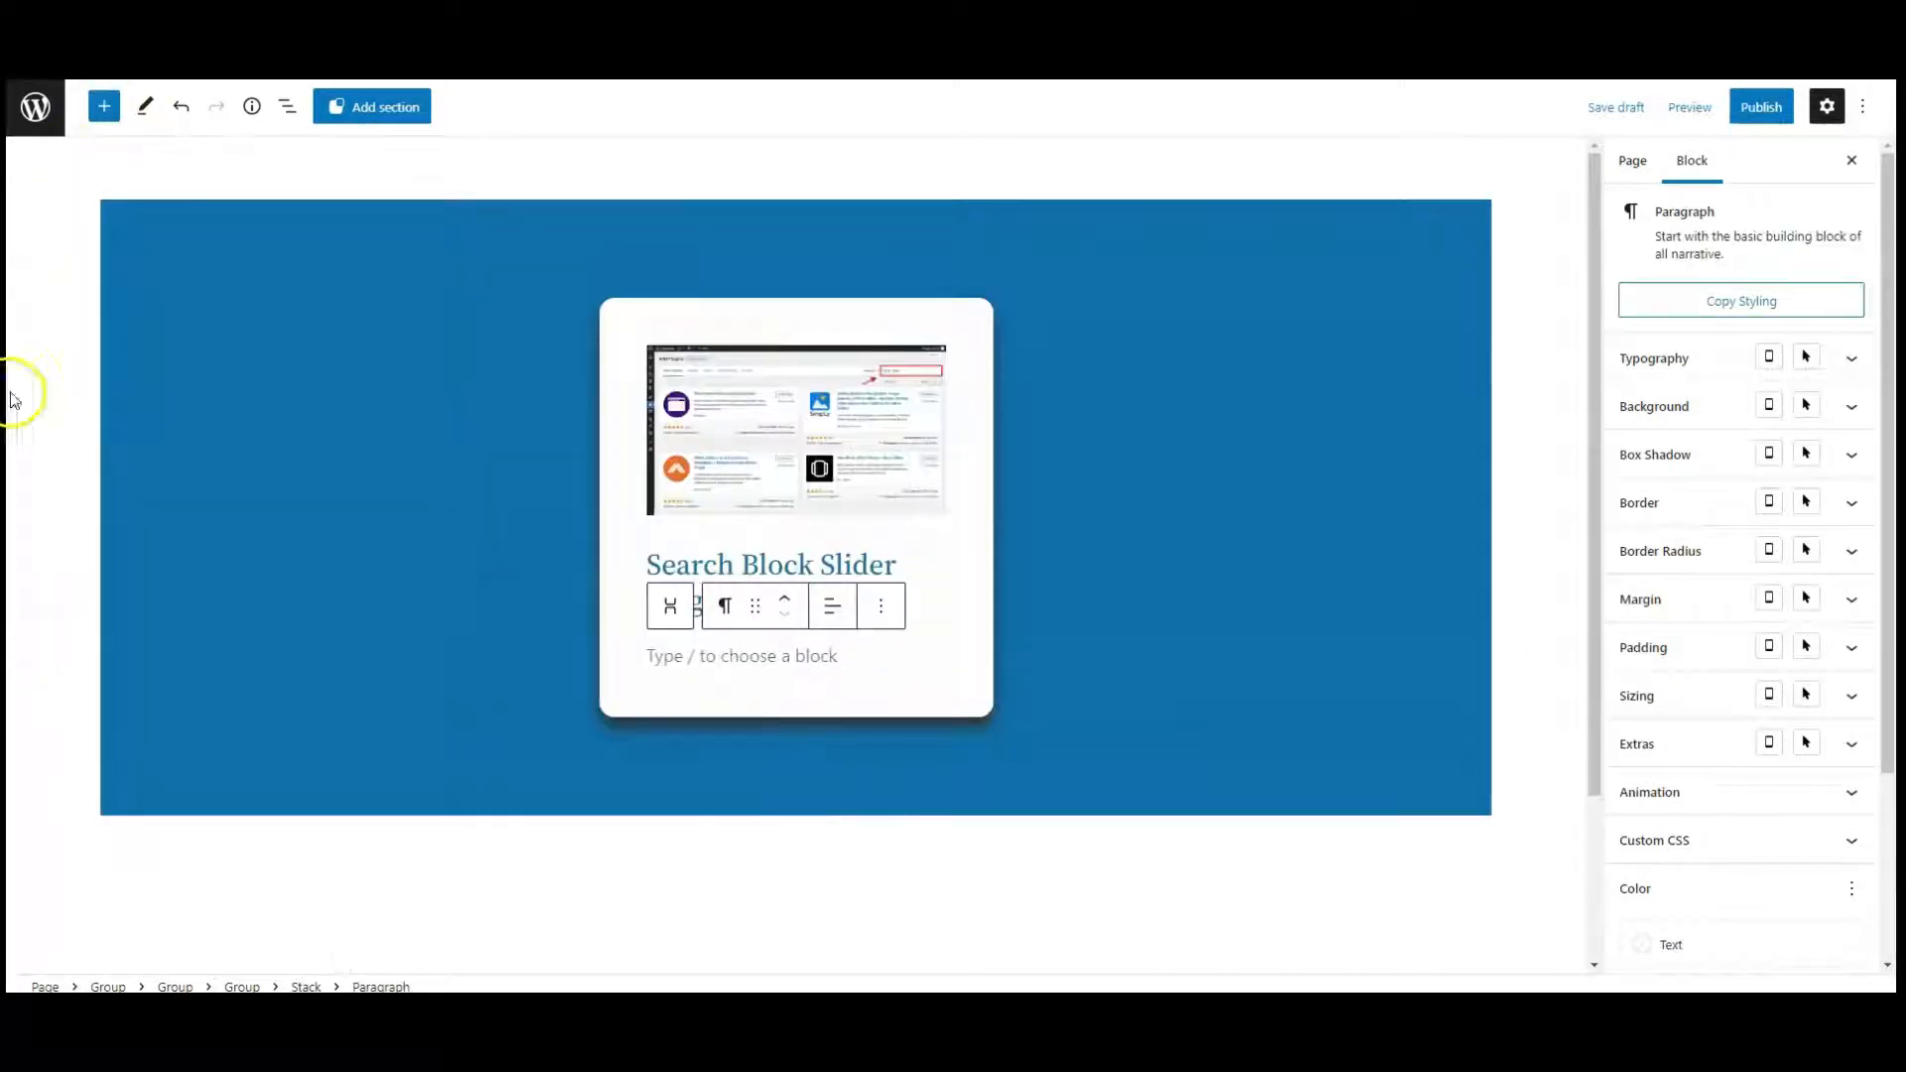
pyautogui.click(699, 655)
pyautogui.write('Block Slider is the Next Generation WordPress Slider Plugin. It uses the WordPress block editor Gutenberg as the slider editor, thus you take the full potential of WordPress blocks as your slide content.')
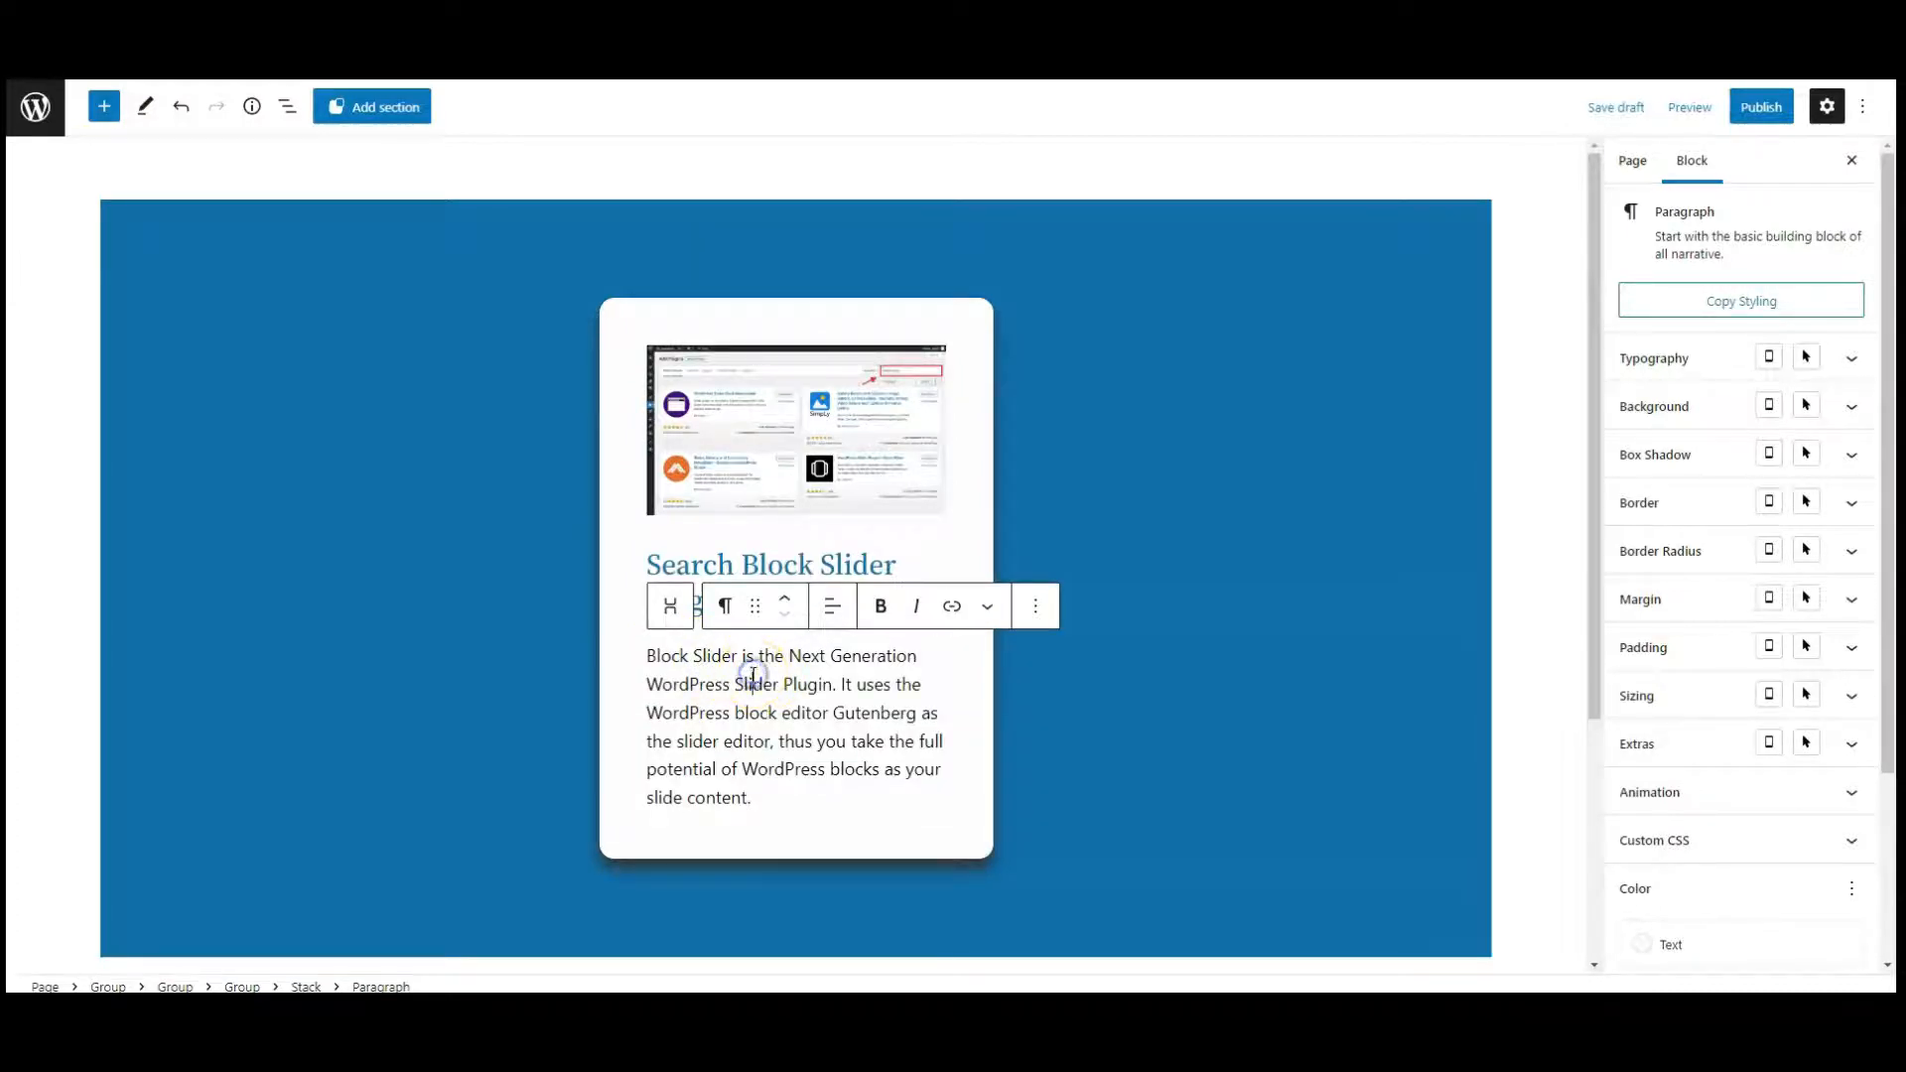
# Set the paragraph's font size to 14 px and its line height to 1.6
pyautogui.click(1651, 359)
pyautogui.click(1738, 462)
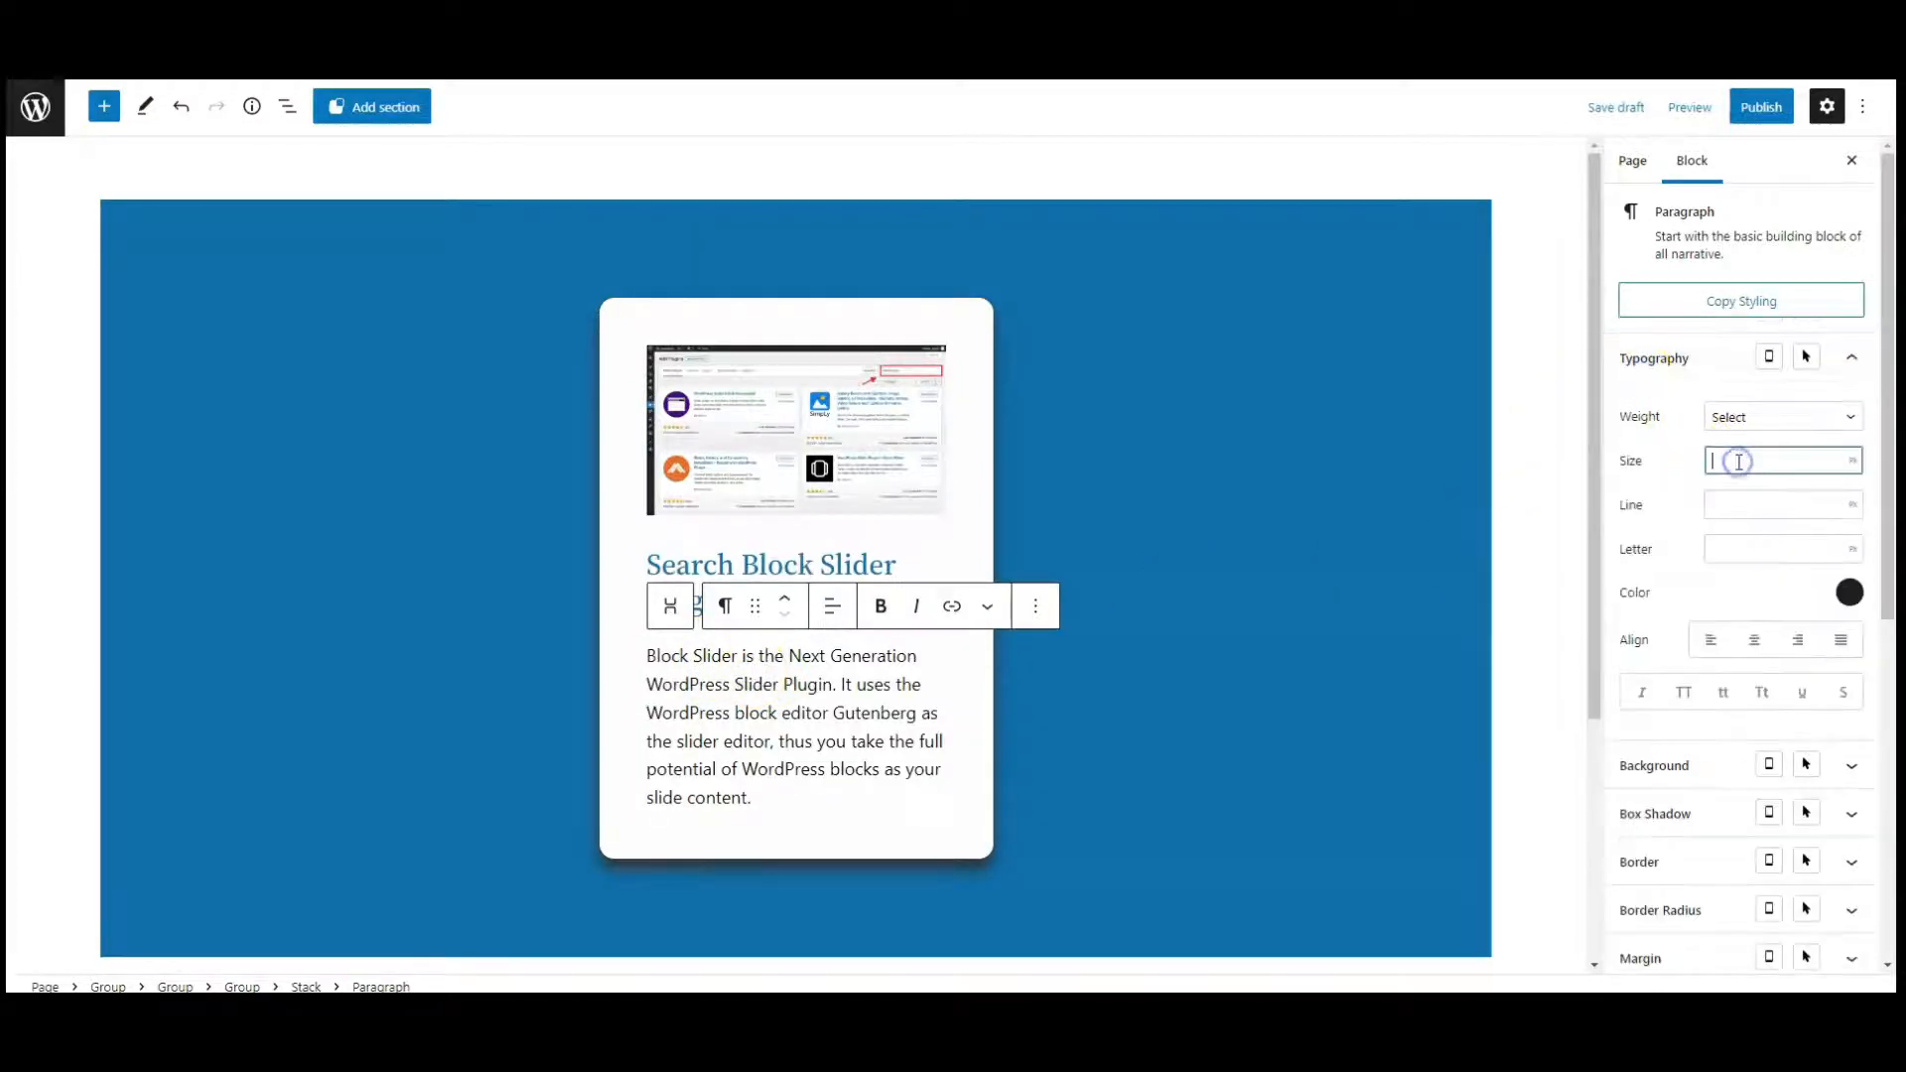
pyautogui.write('14')
pyautogui.click(1746, 512)
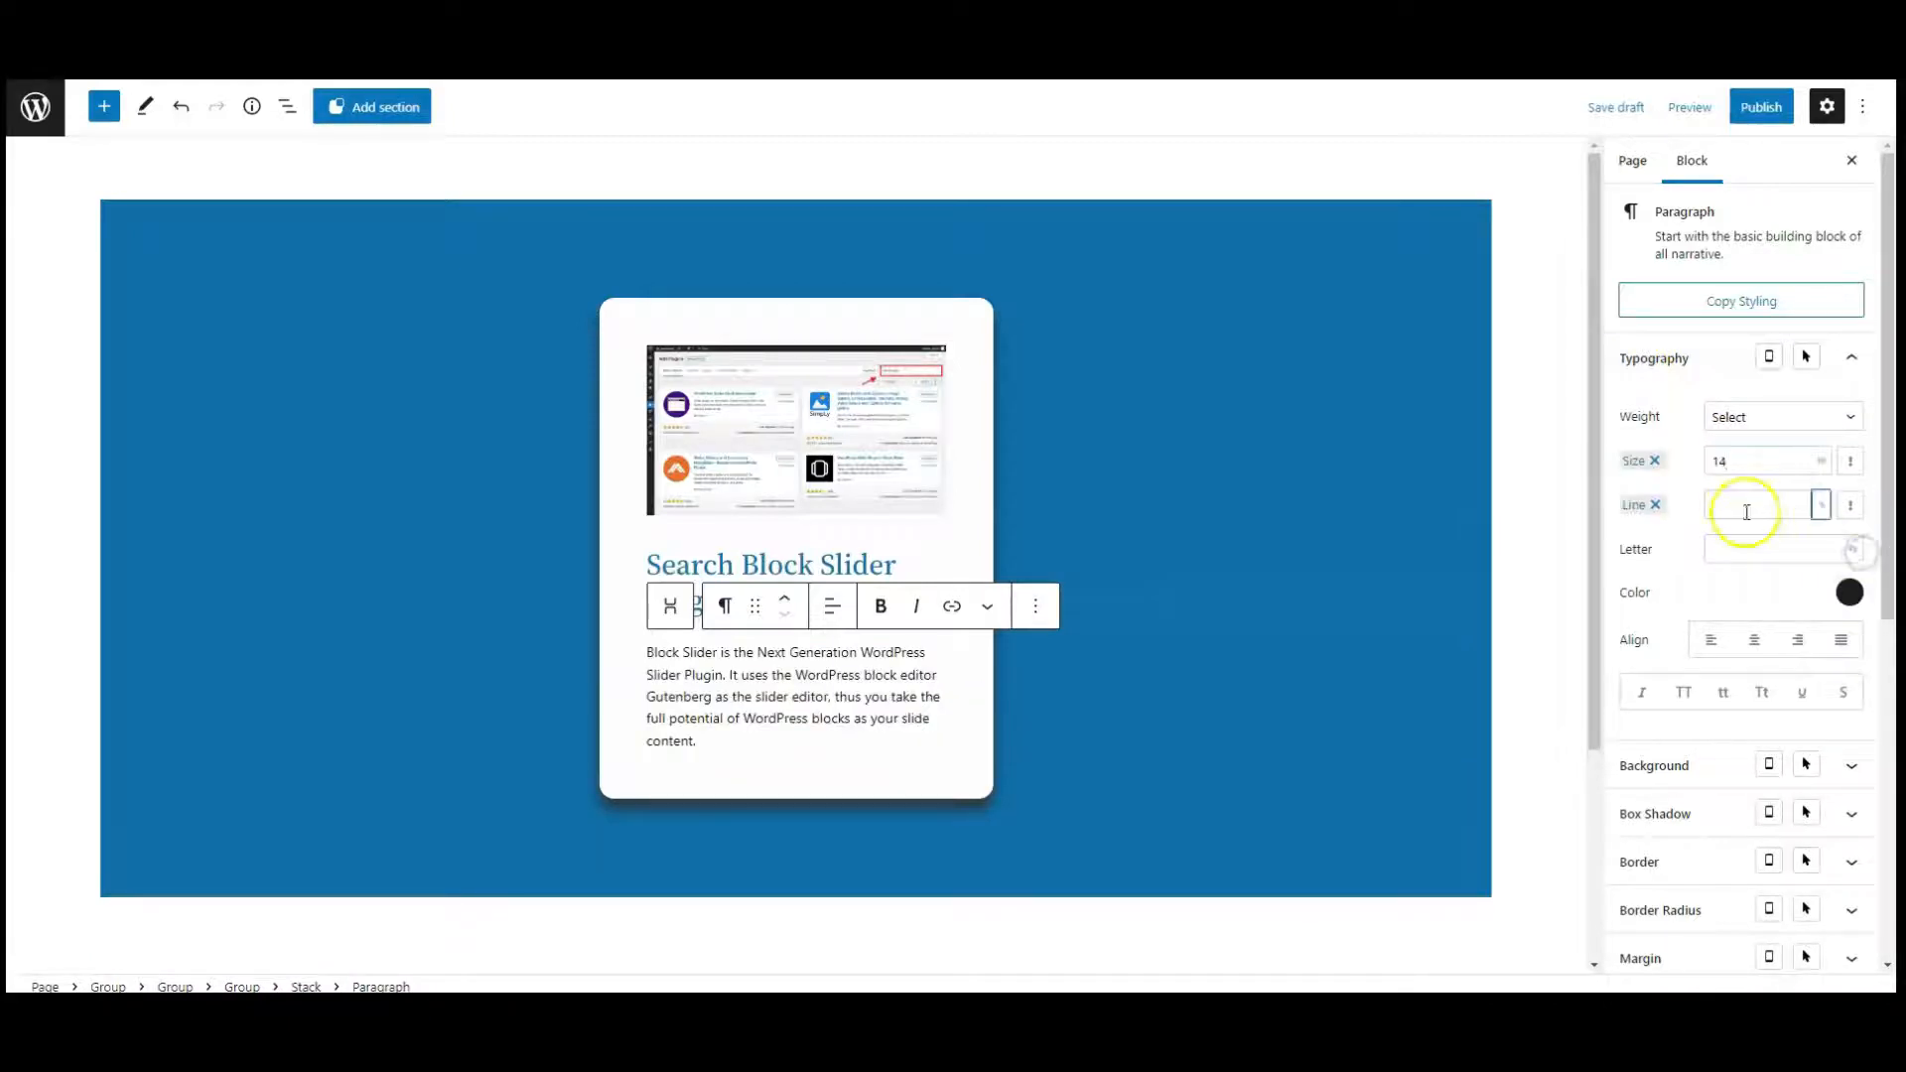
pyautogui.click(1824, 545)
pyautogui.click(1769, 497)
pyautogui.write('1.6')
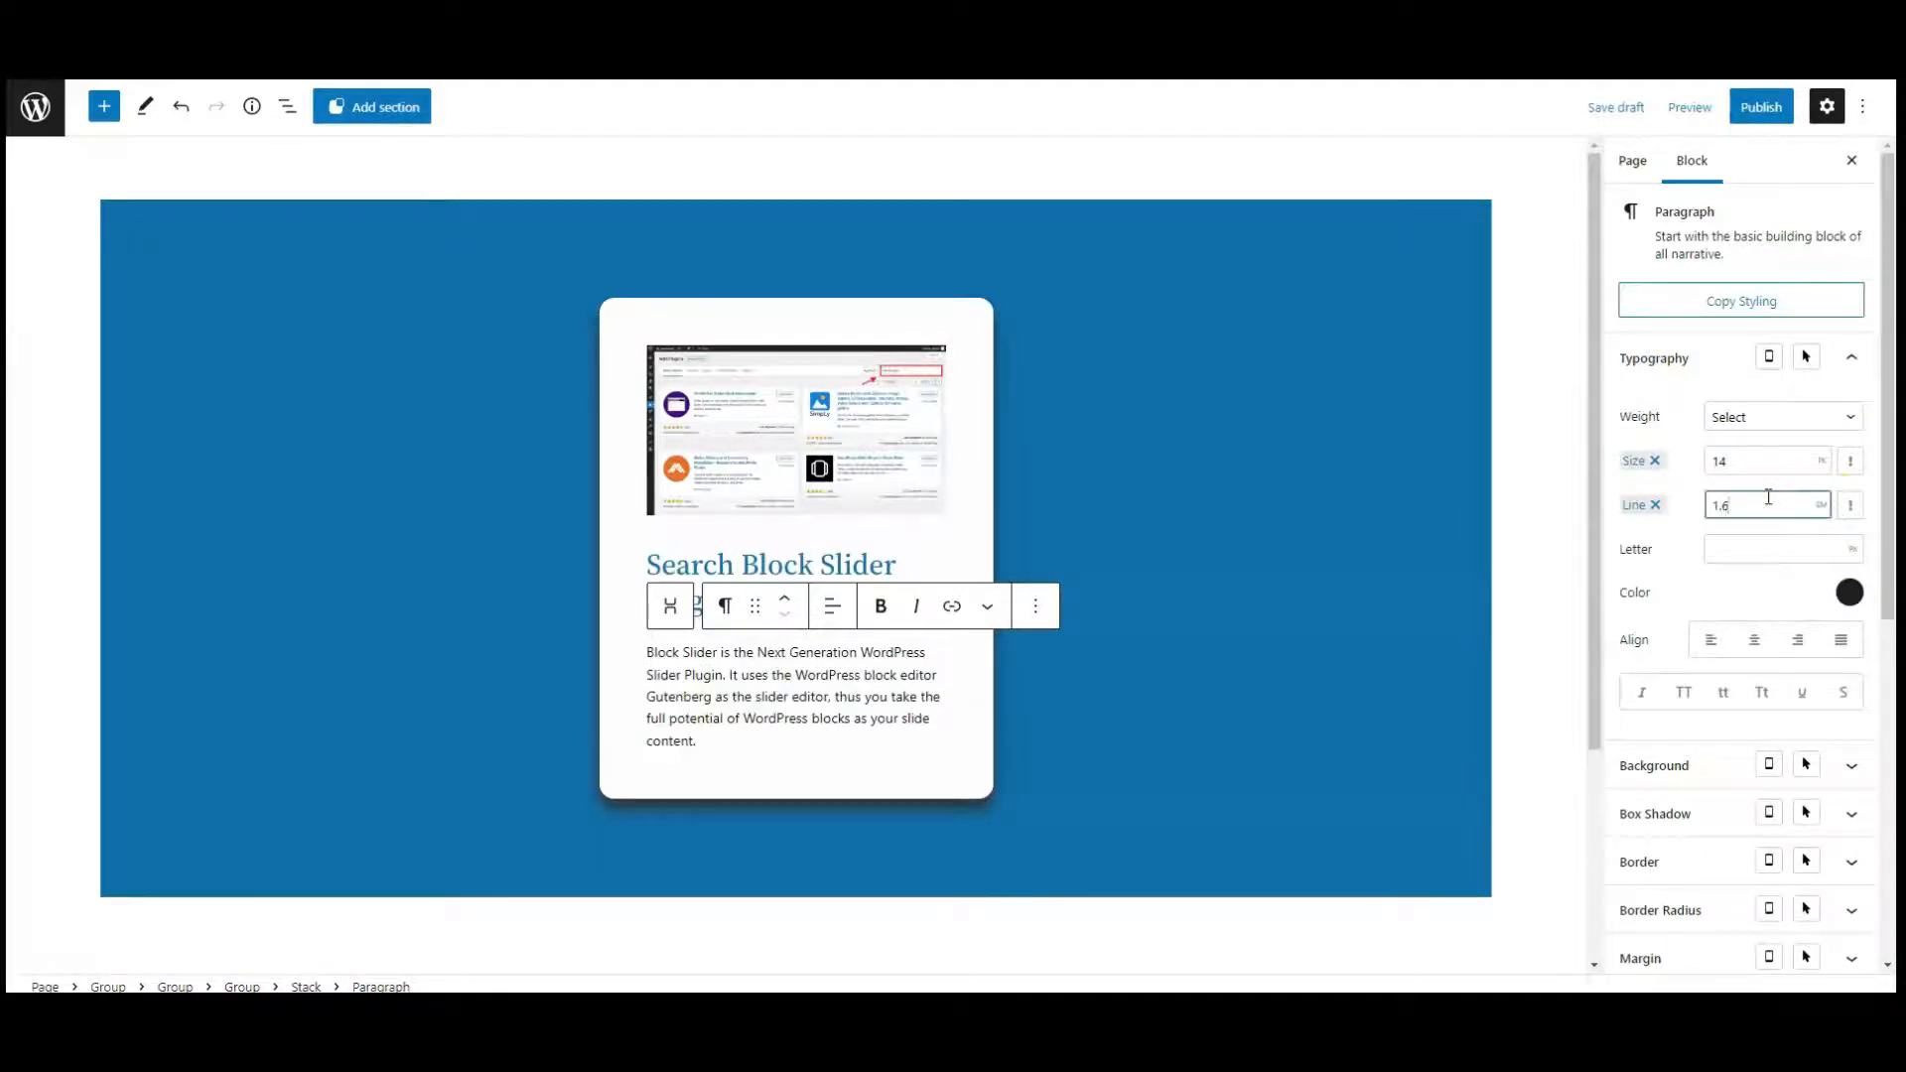
pyautogui.click(1697, 355)
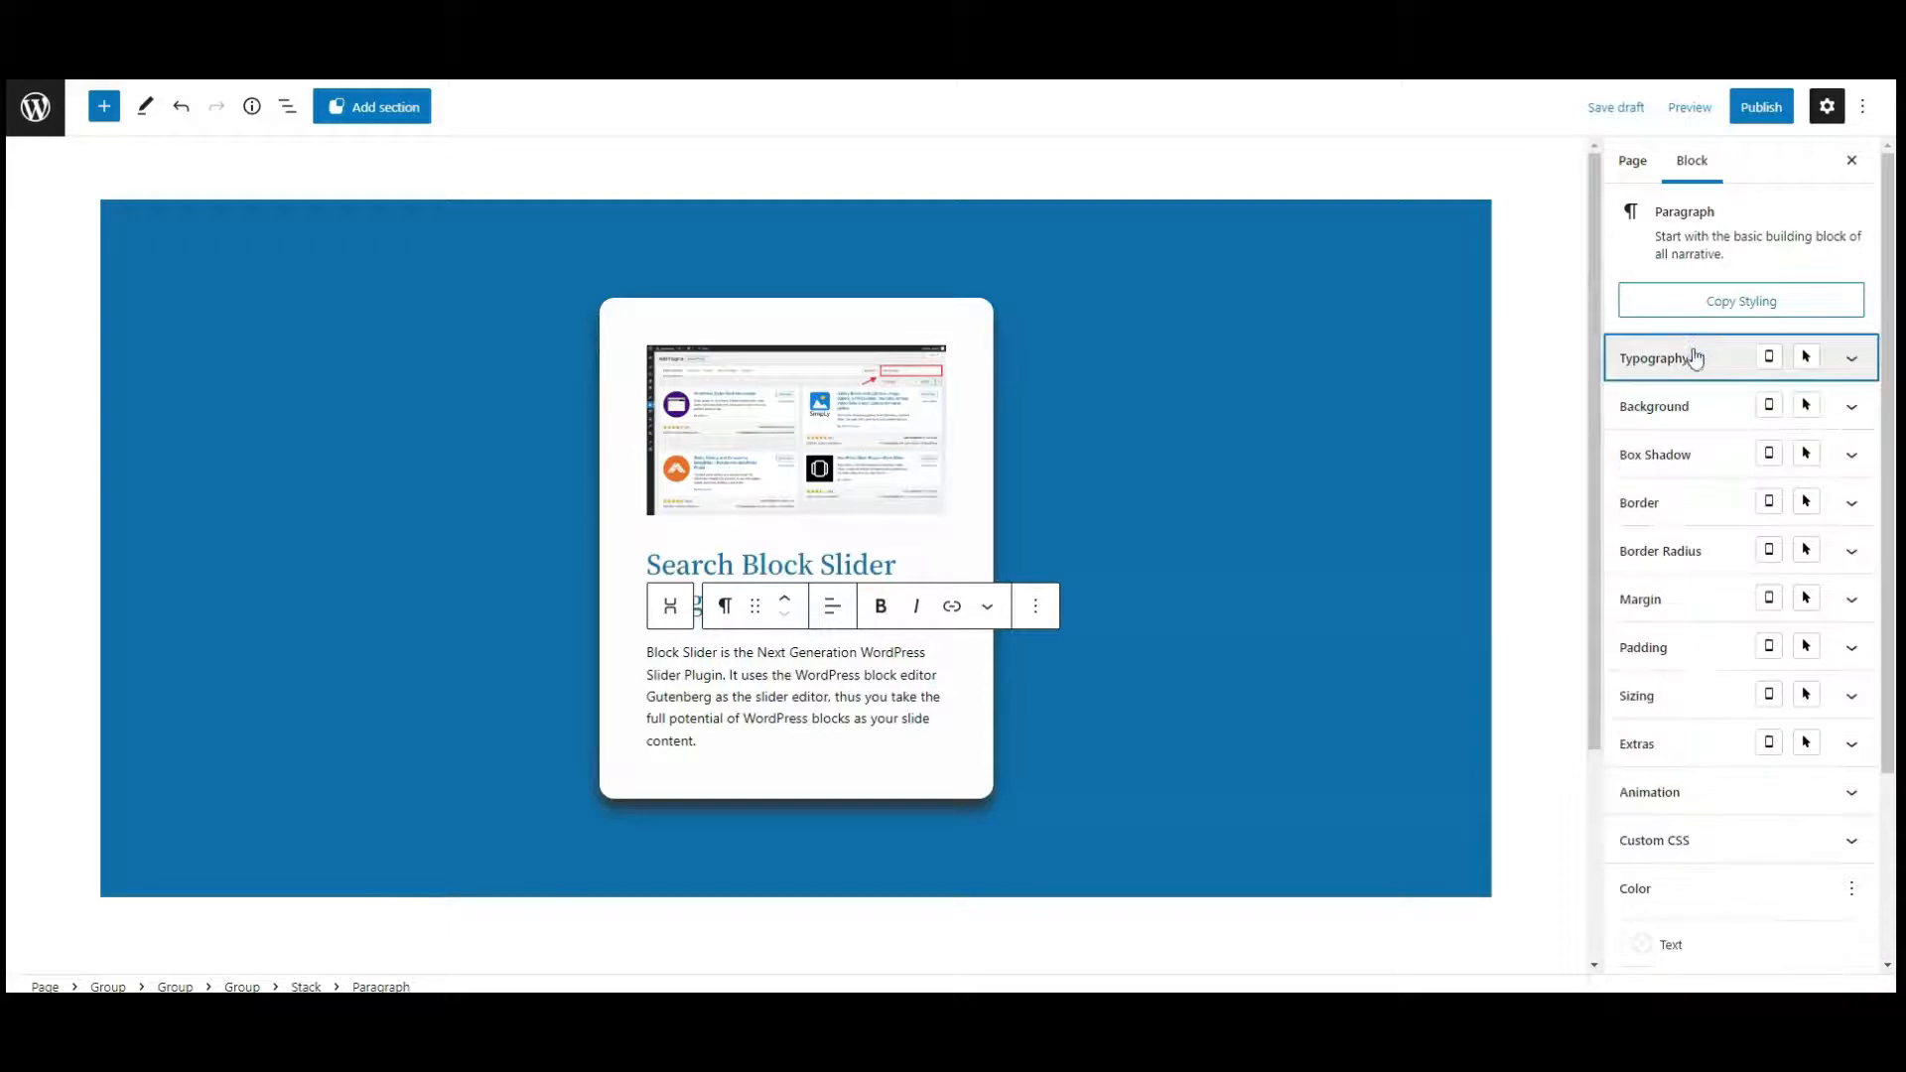
# Give the Stack block holding the image, heading and paragraph the additional CSS class "info-slide"
pyautogui.click(1316, 328)
pyautogui.click(296, 121)
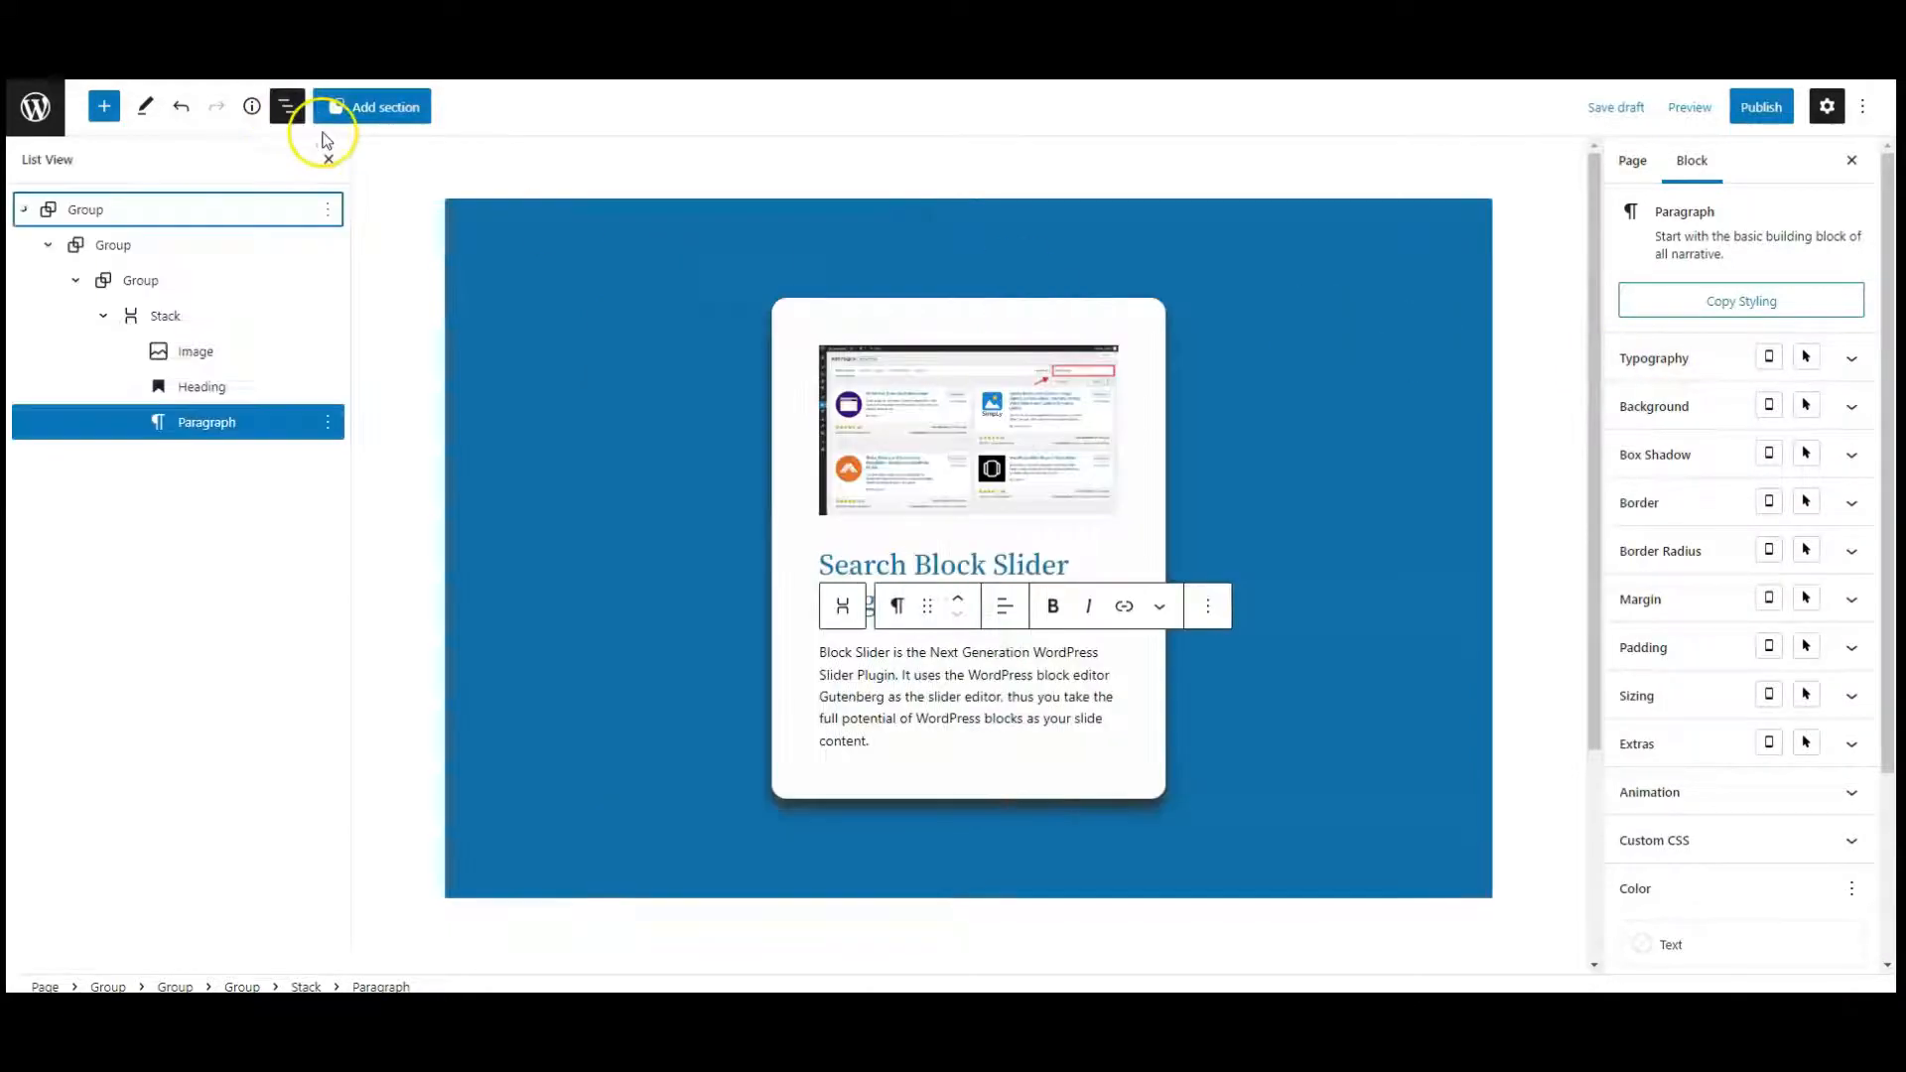
pyautogui.click(102, 317)
pyautogui.click(172, 320)
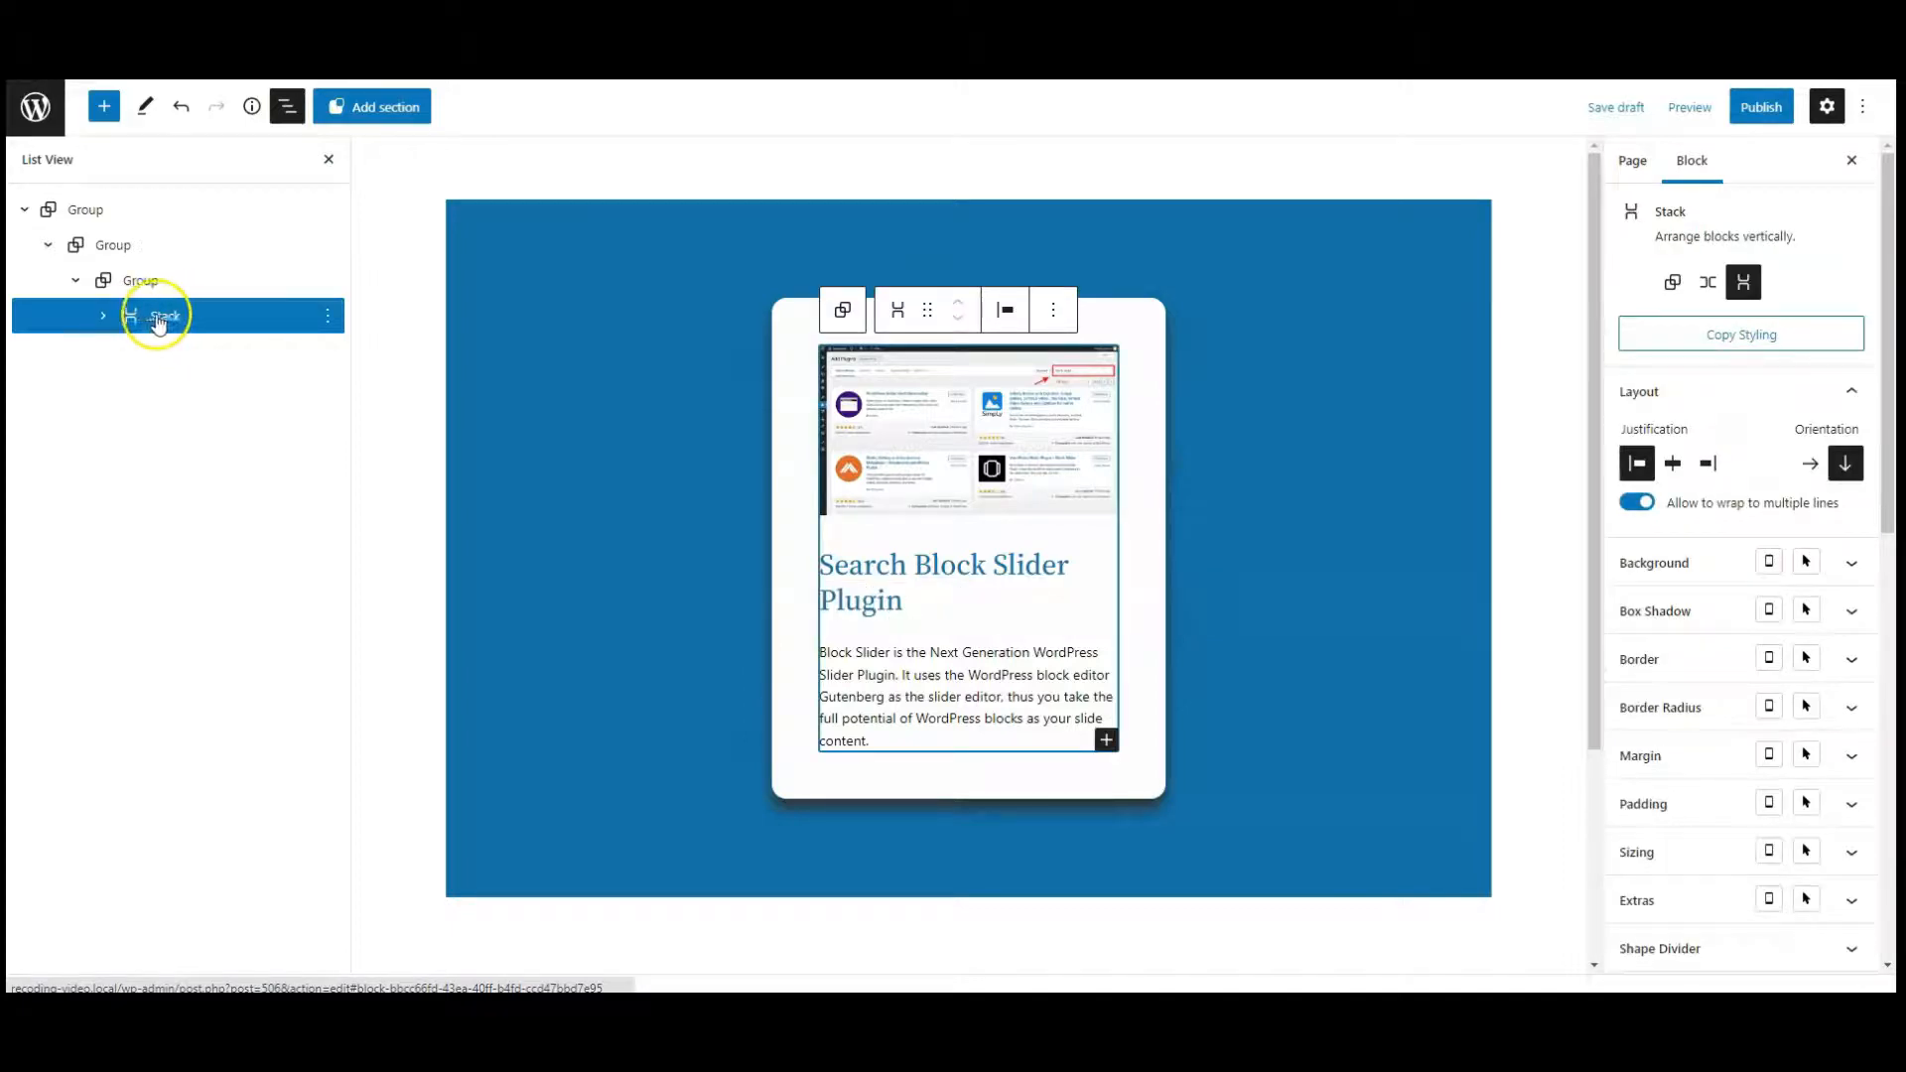
pyautogui.scroll(-3, 1800, 566)
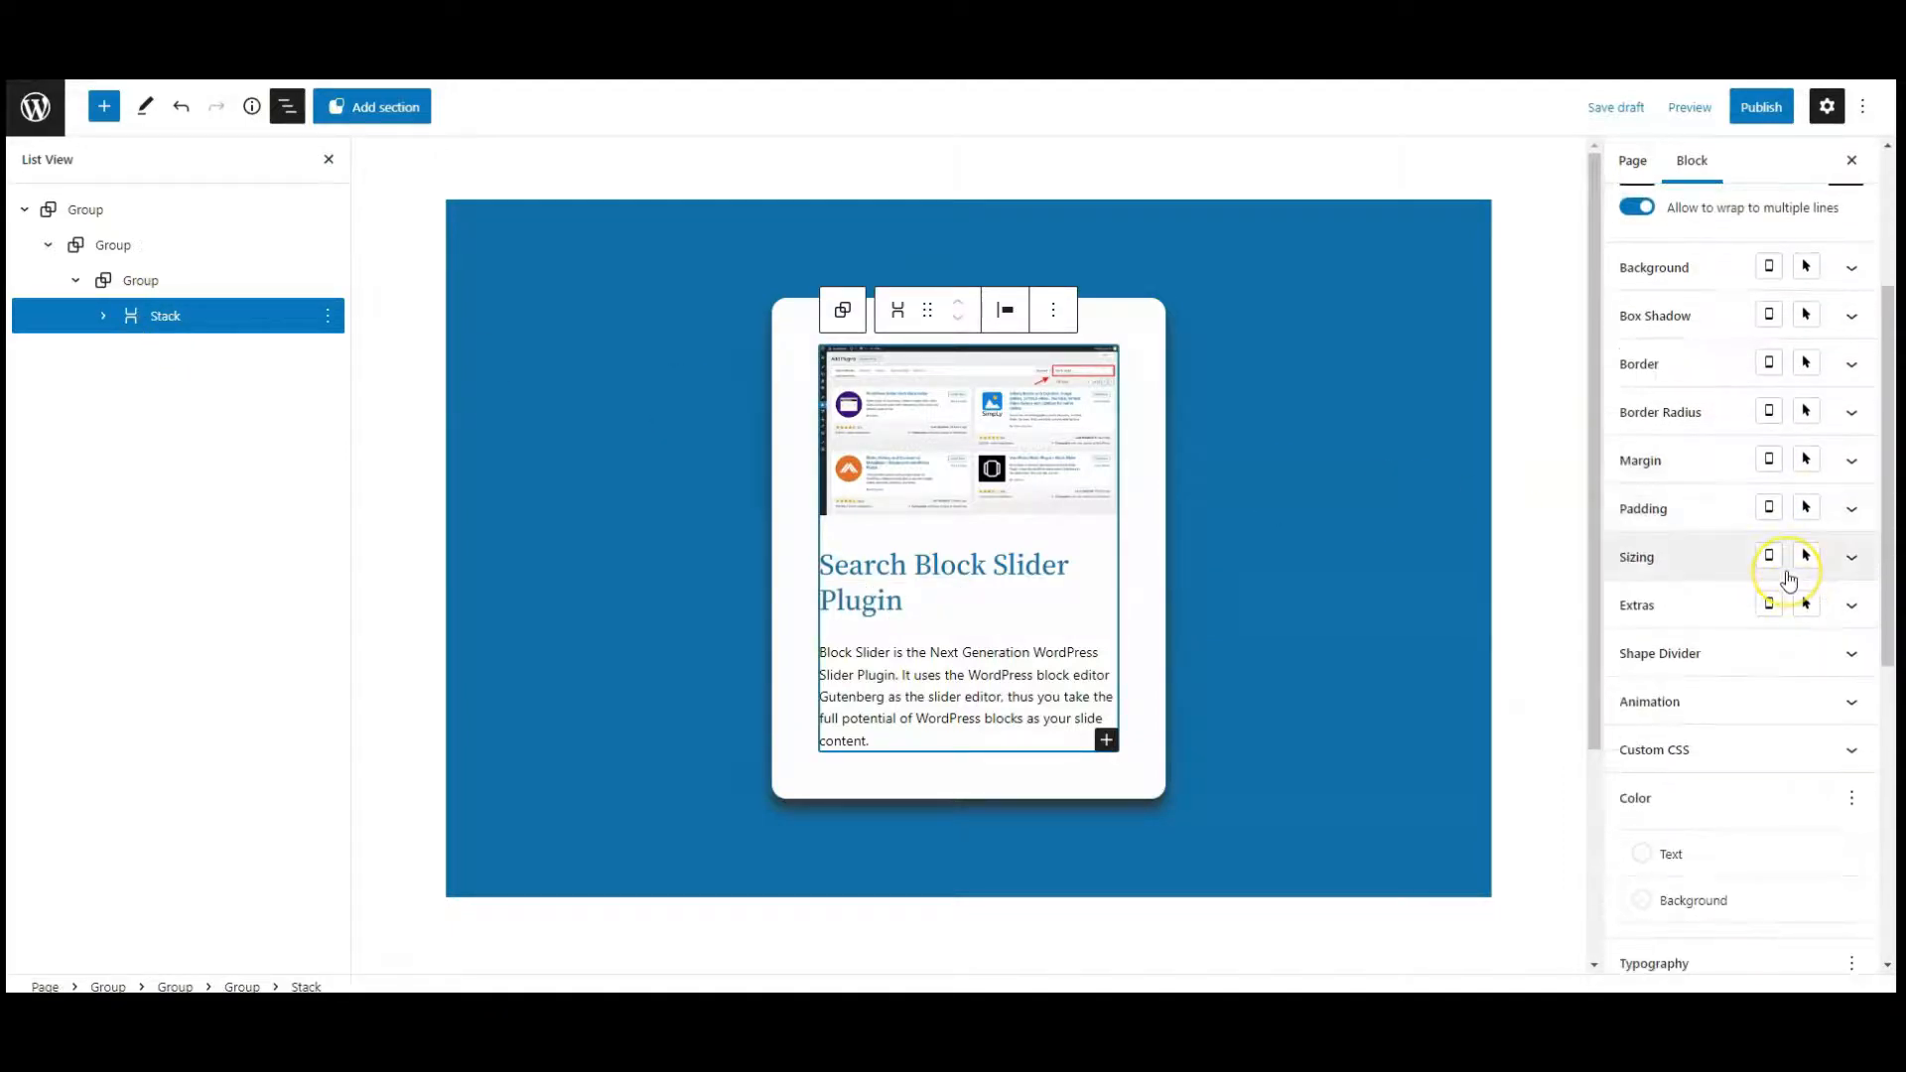
pyautogui.scroll(-6, 1788, 579)
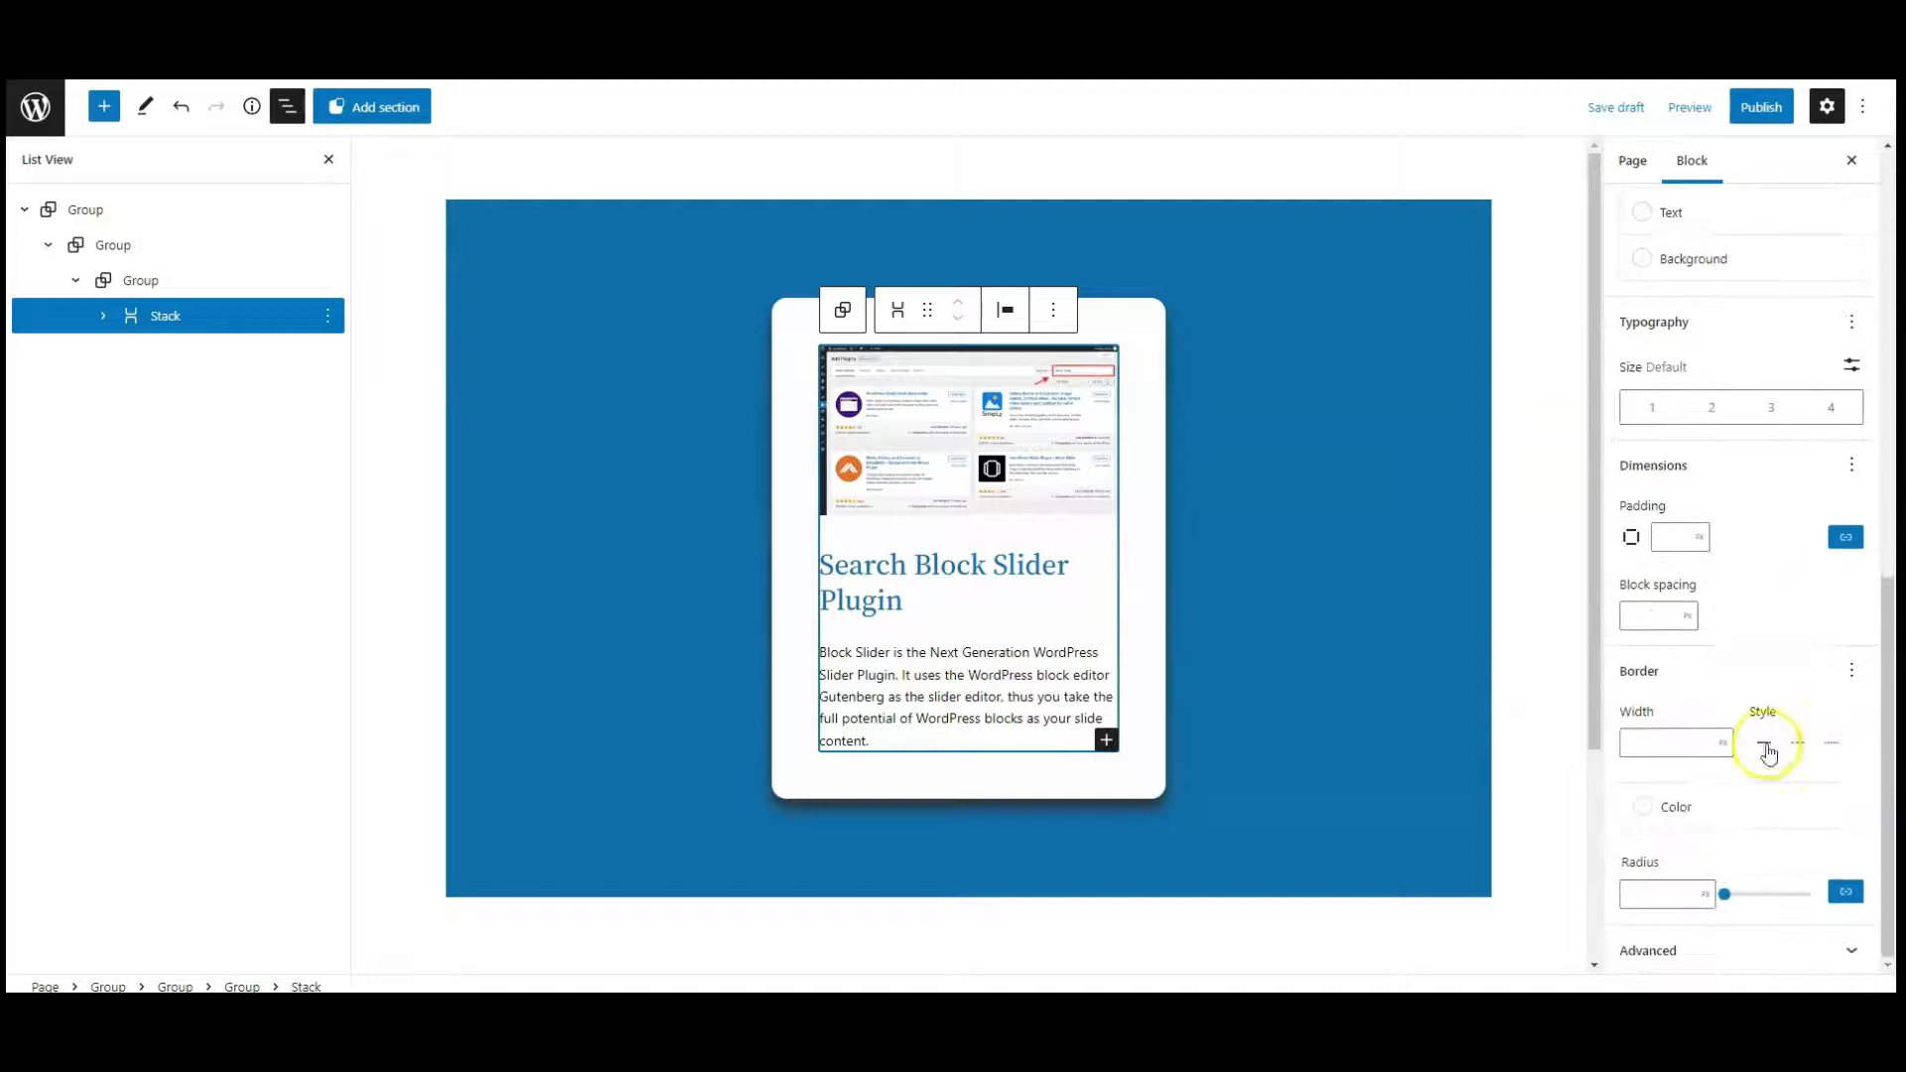
pyautogui.click(1687, 948)
pyautogui.scroll(-5, 1687, 943)
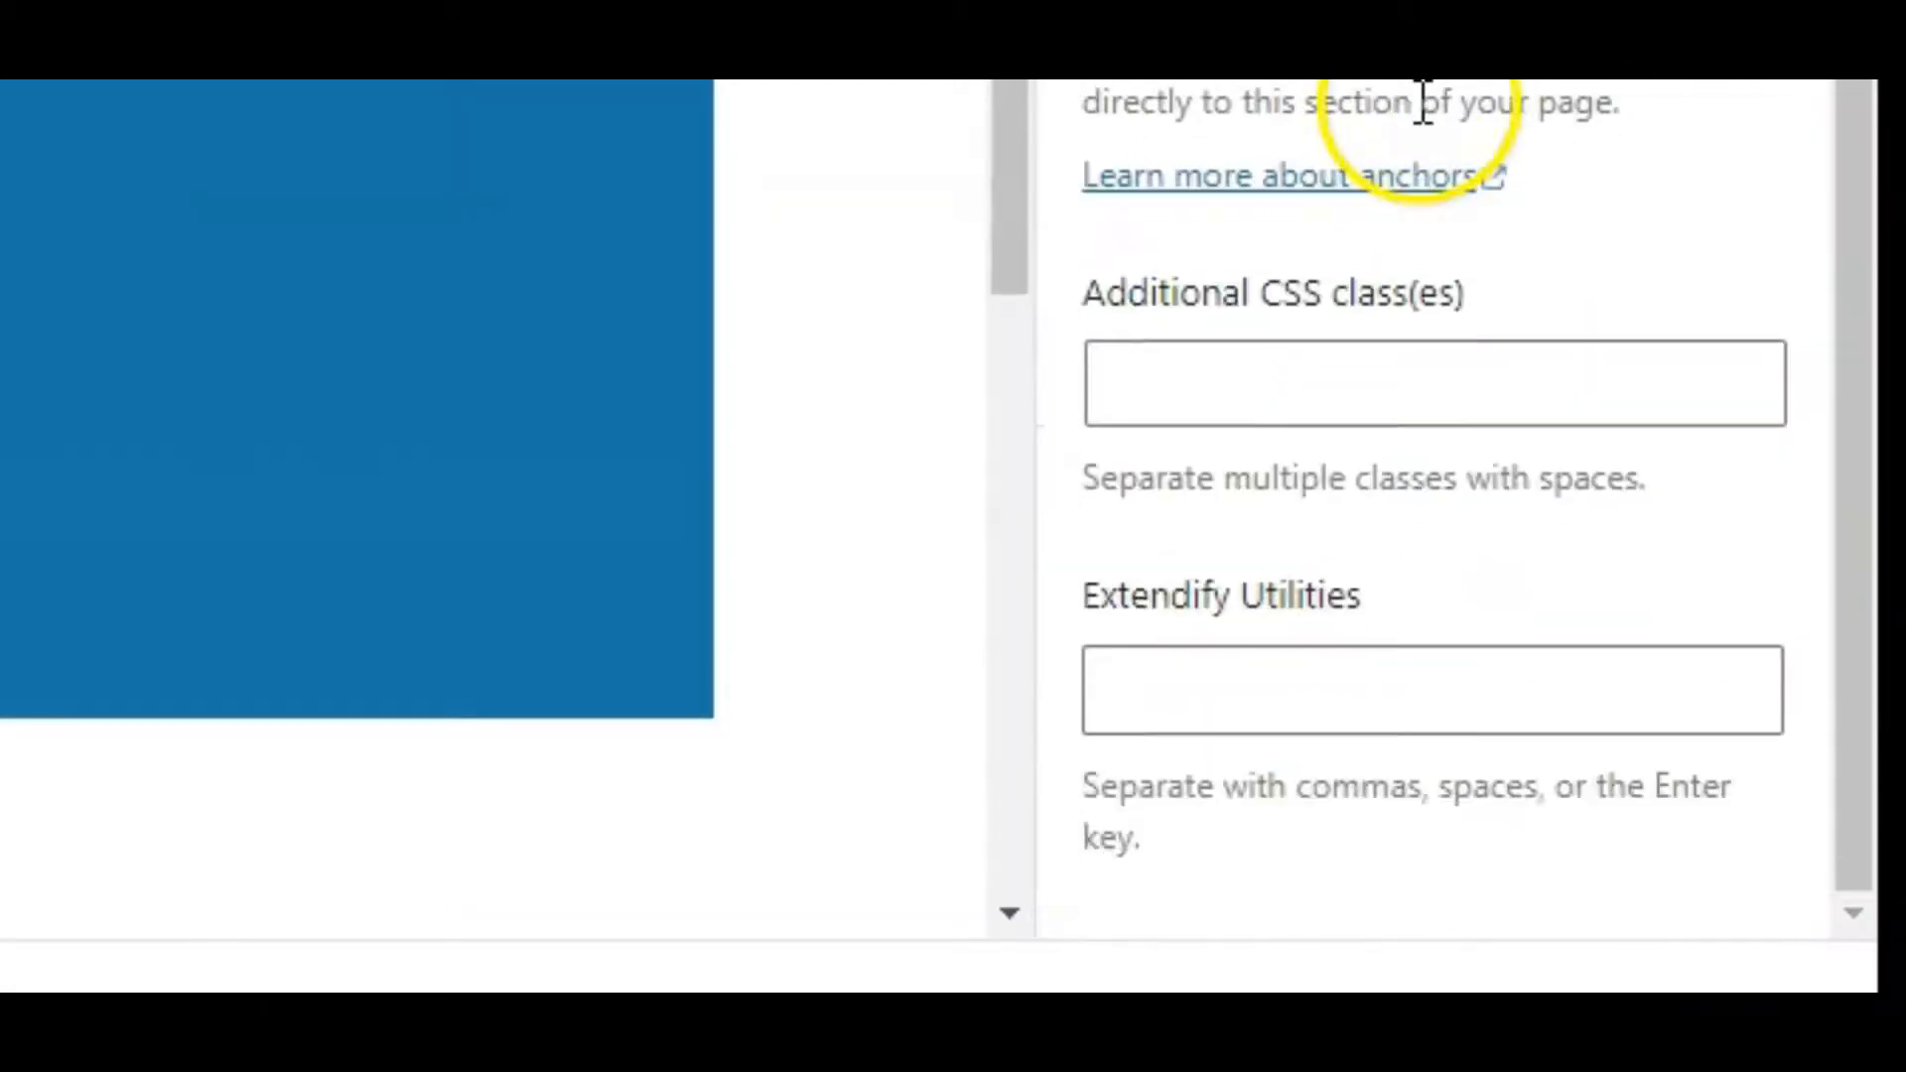
pyautogui.click(1225, 374)
pyautogui.write('info-slide')
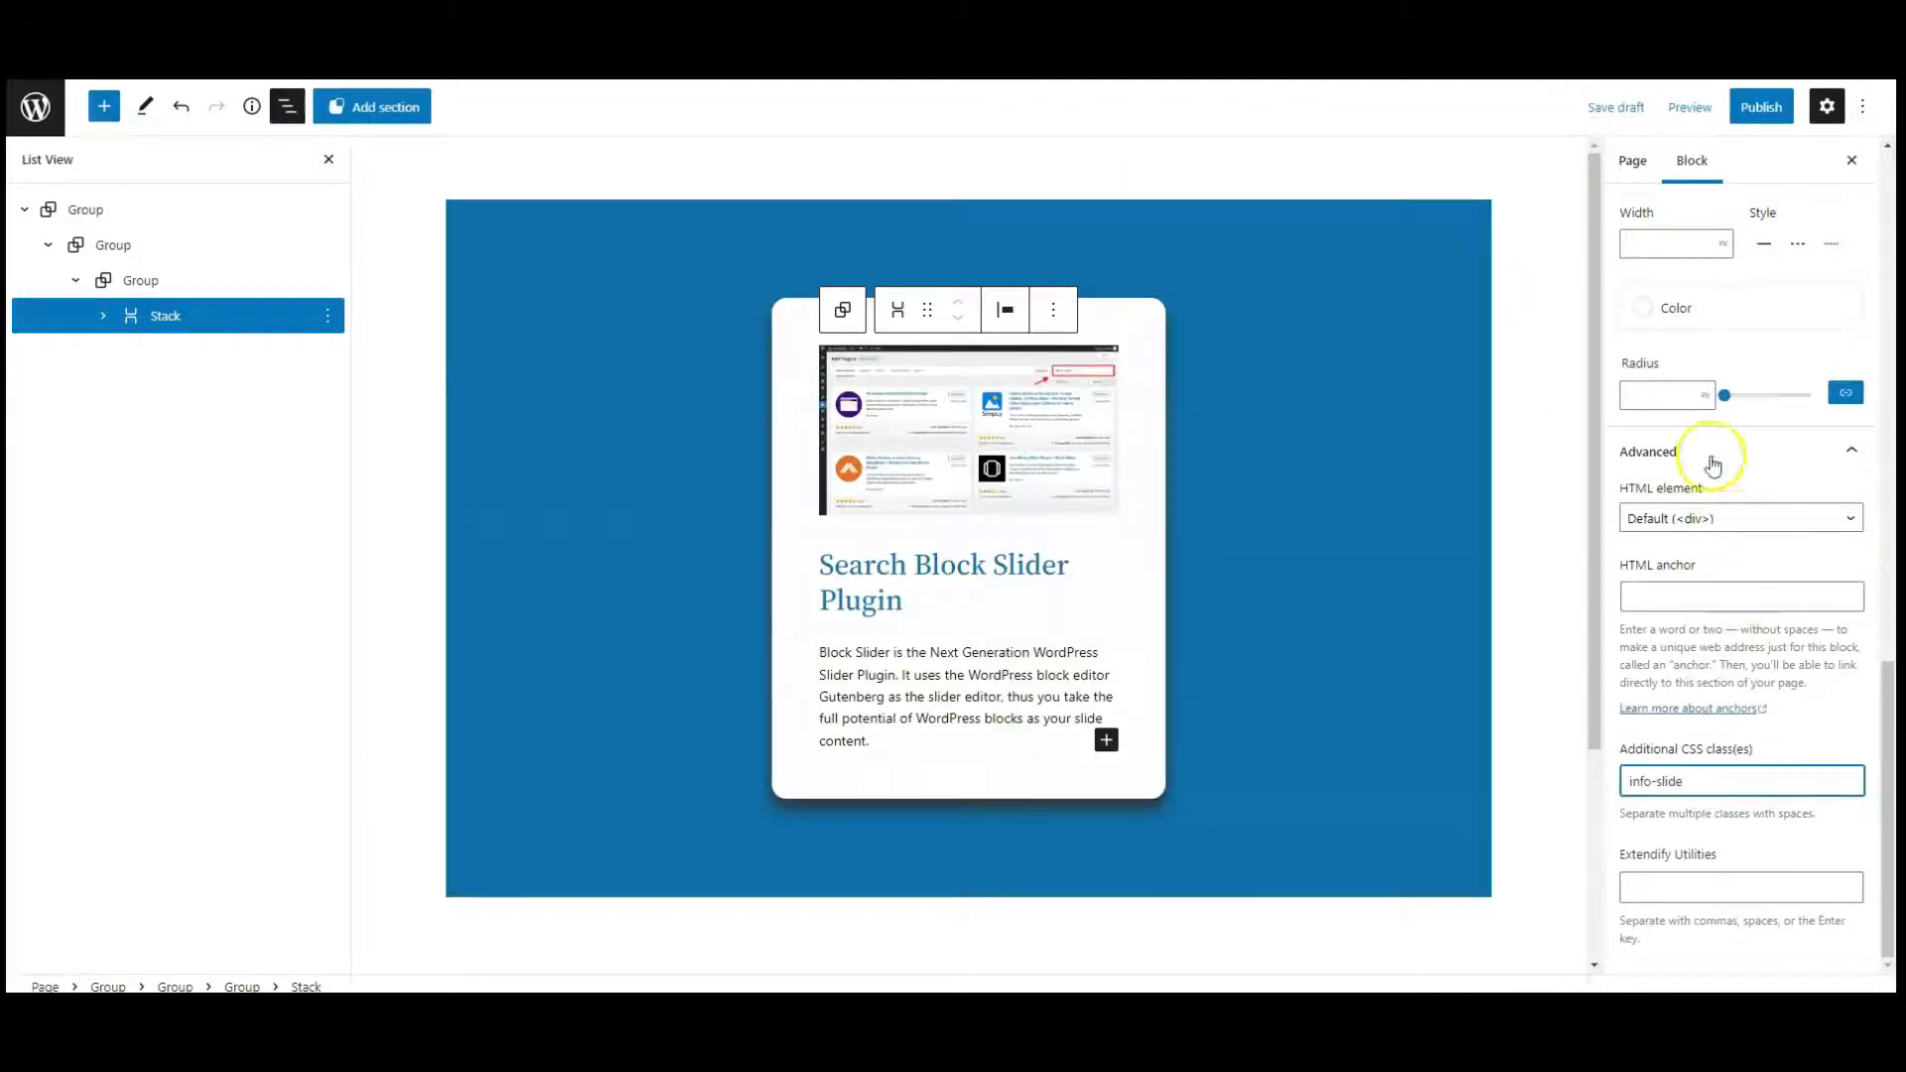
pyautogui.click(1711, 459)
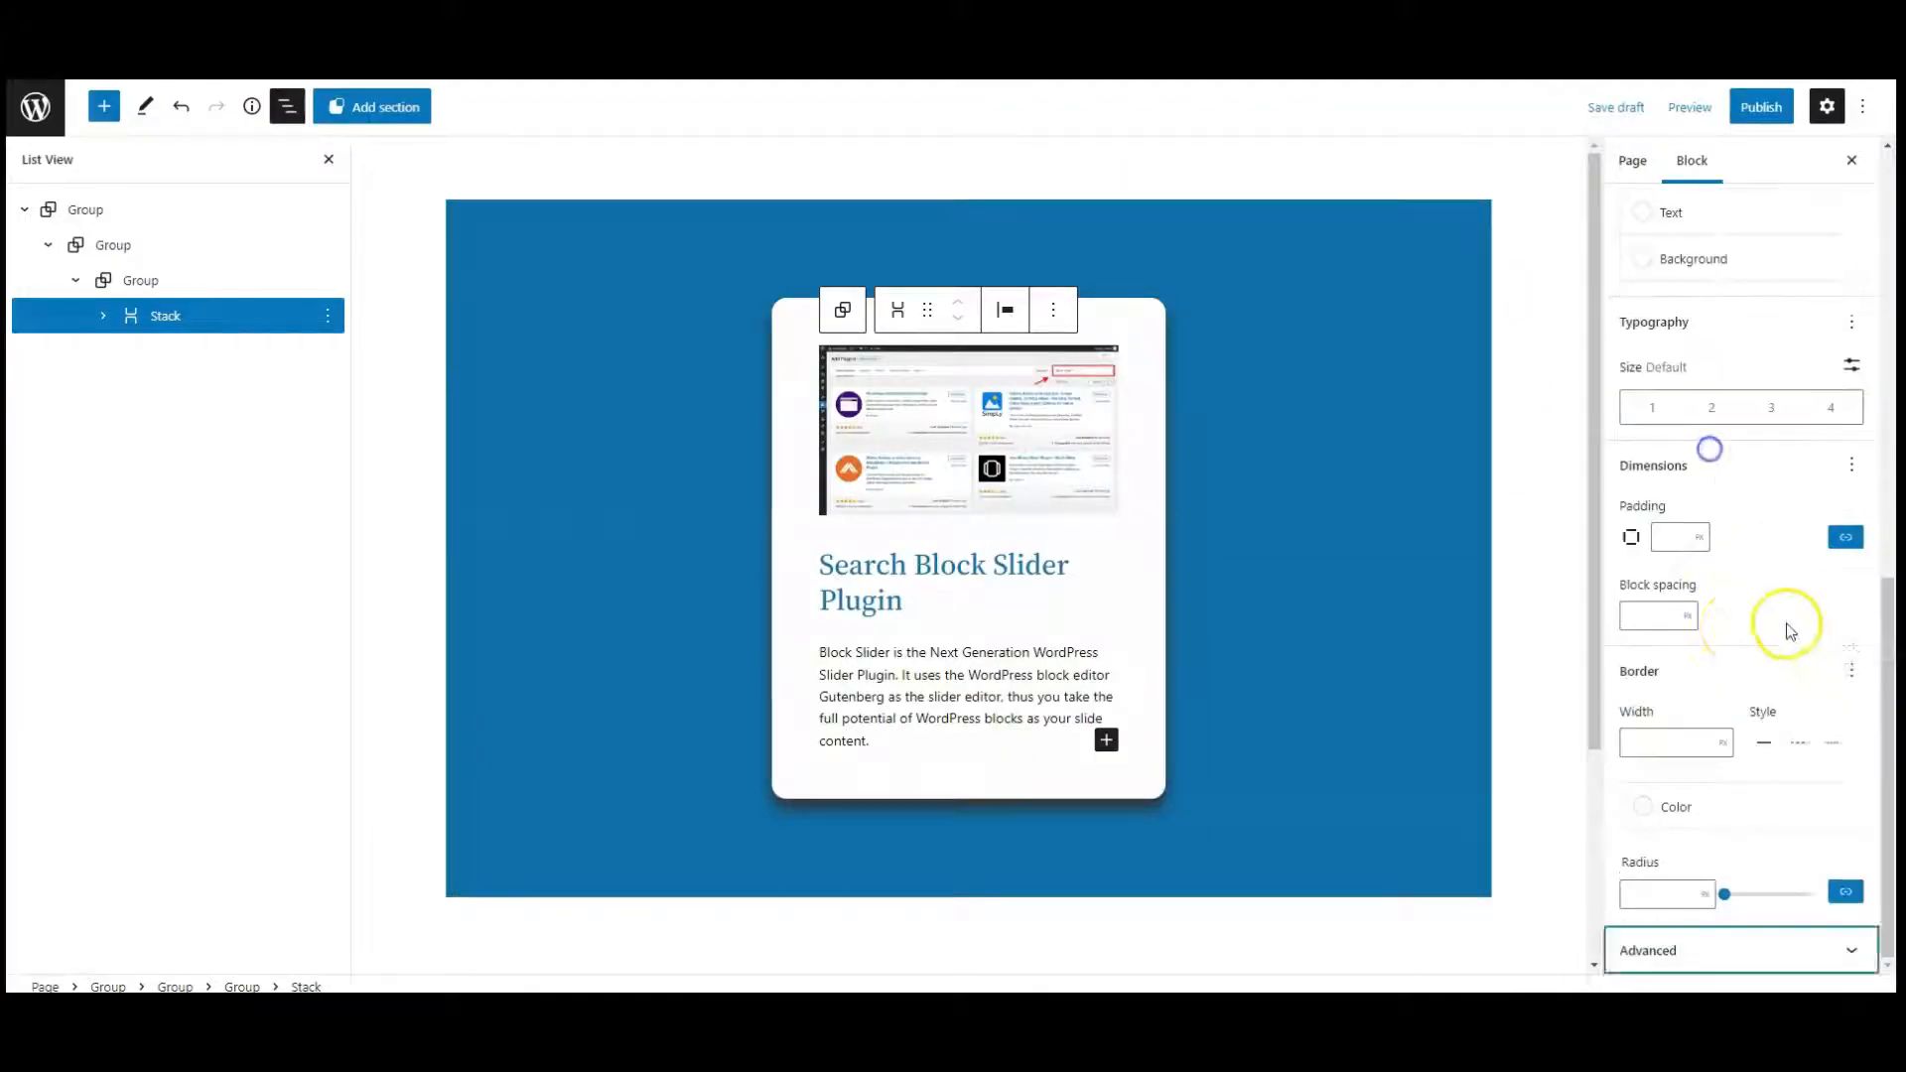
# Center-align the text of the heading and of the paragraph in the stack
pyautogui.click(888, 589)
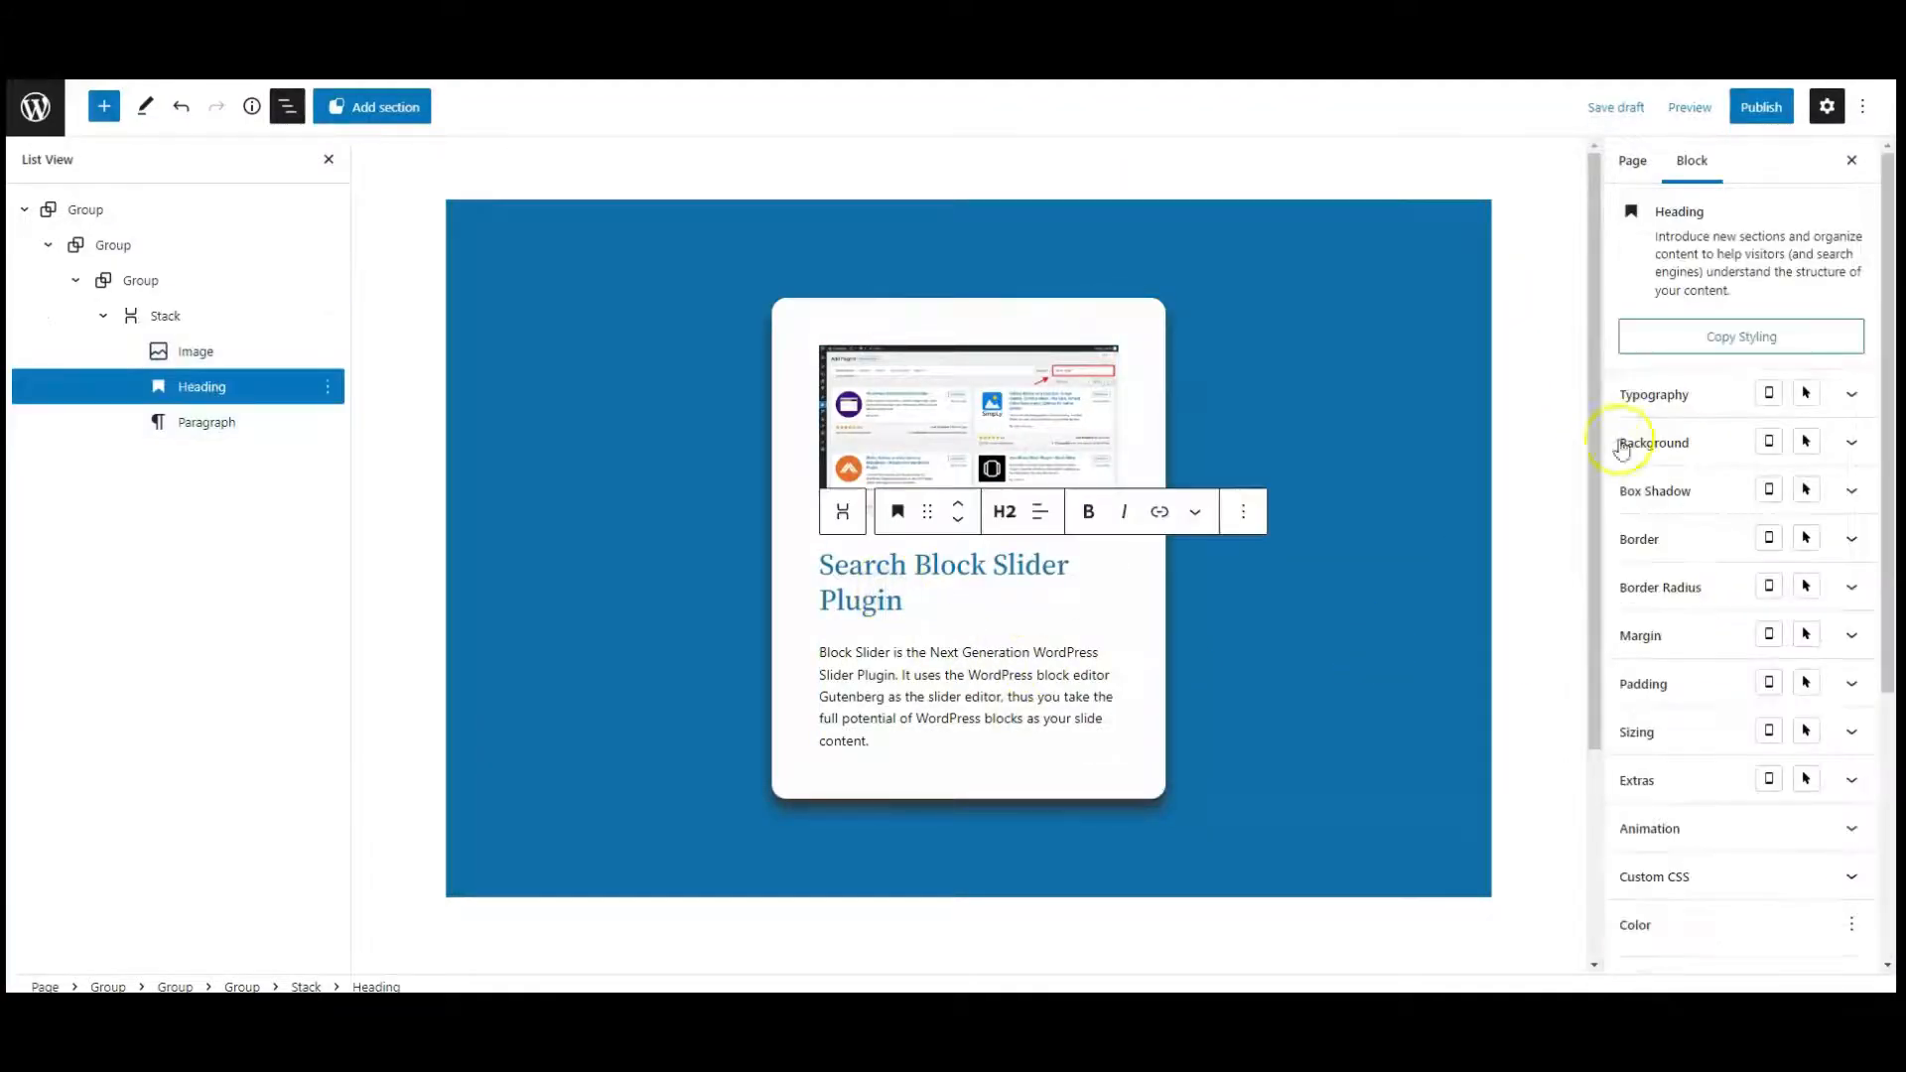
pyautogui.click(1680, 402)
pyautogui.click(1754, 680)
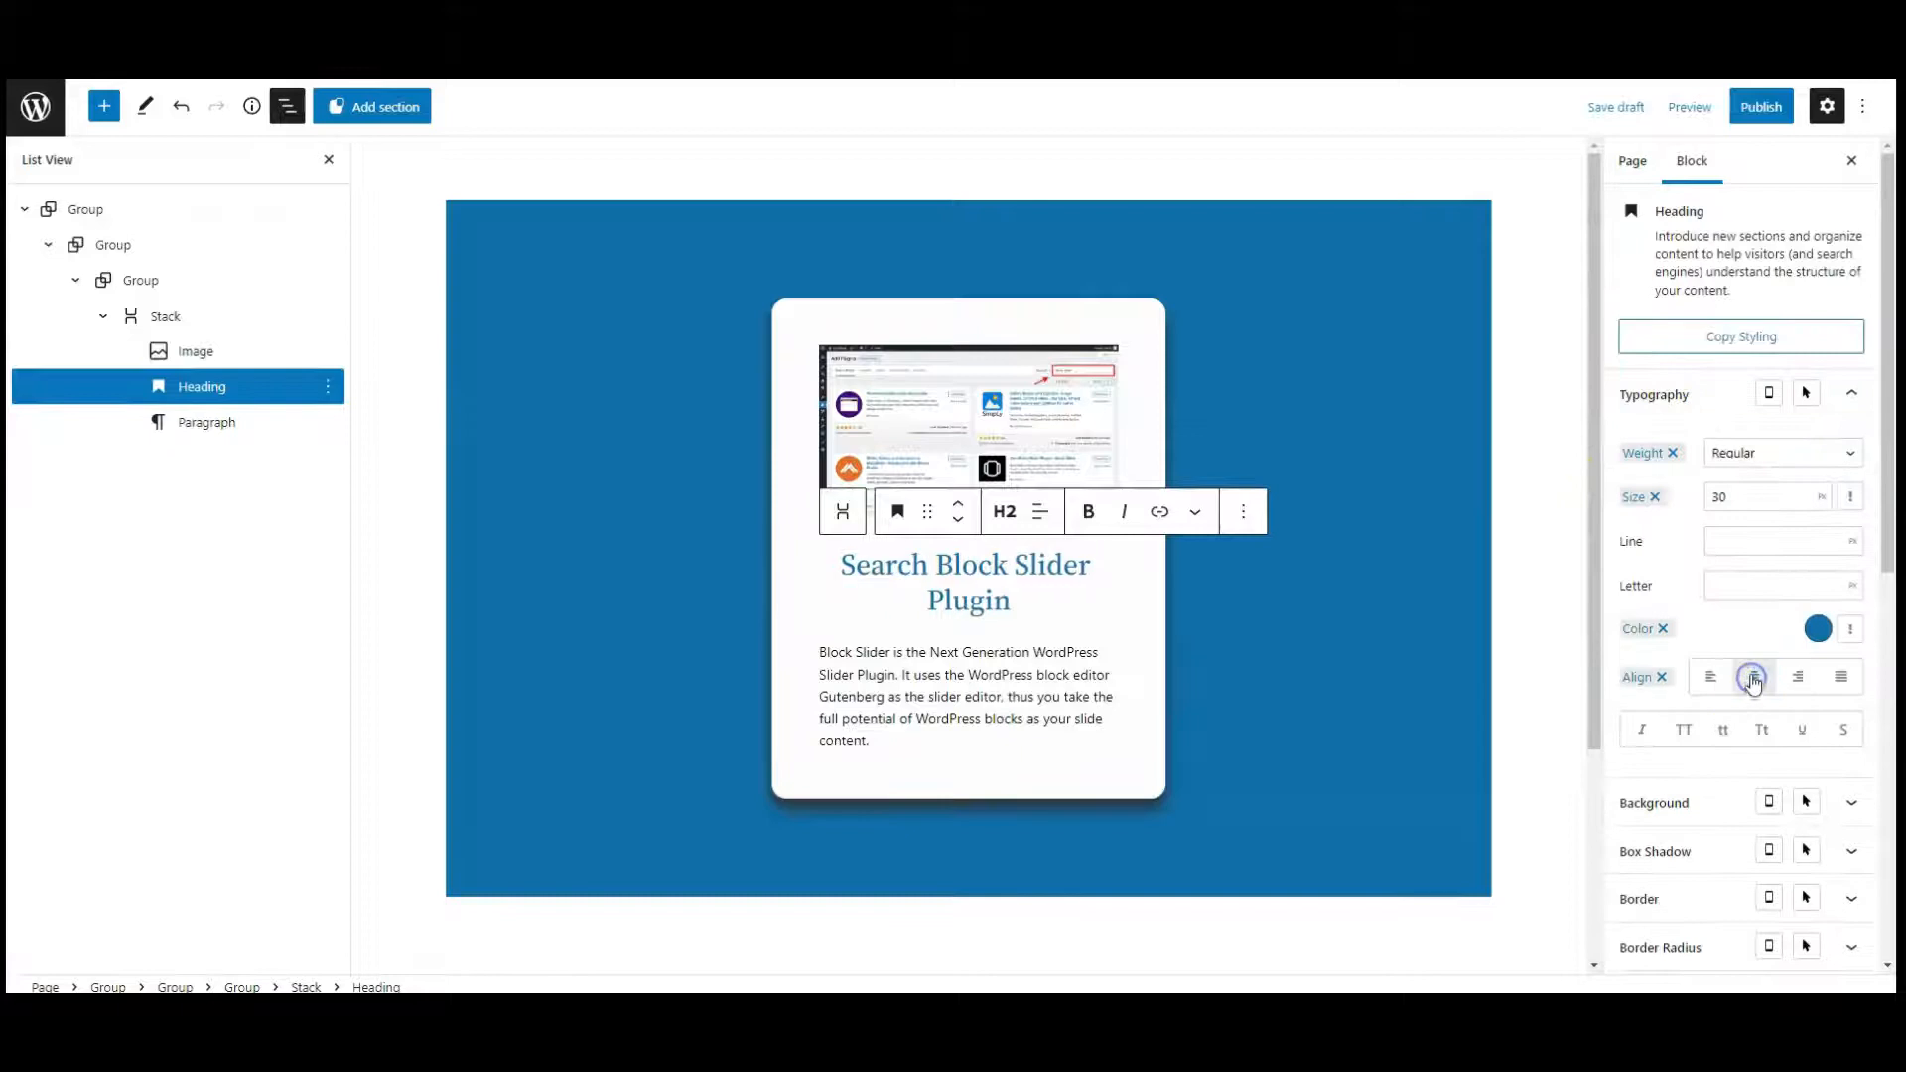
pyautogui.click(1664, 399)
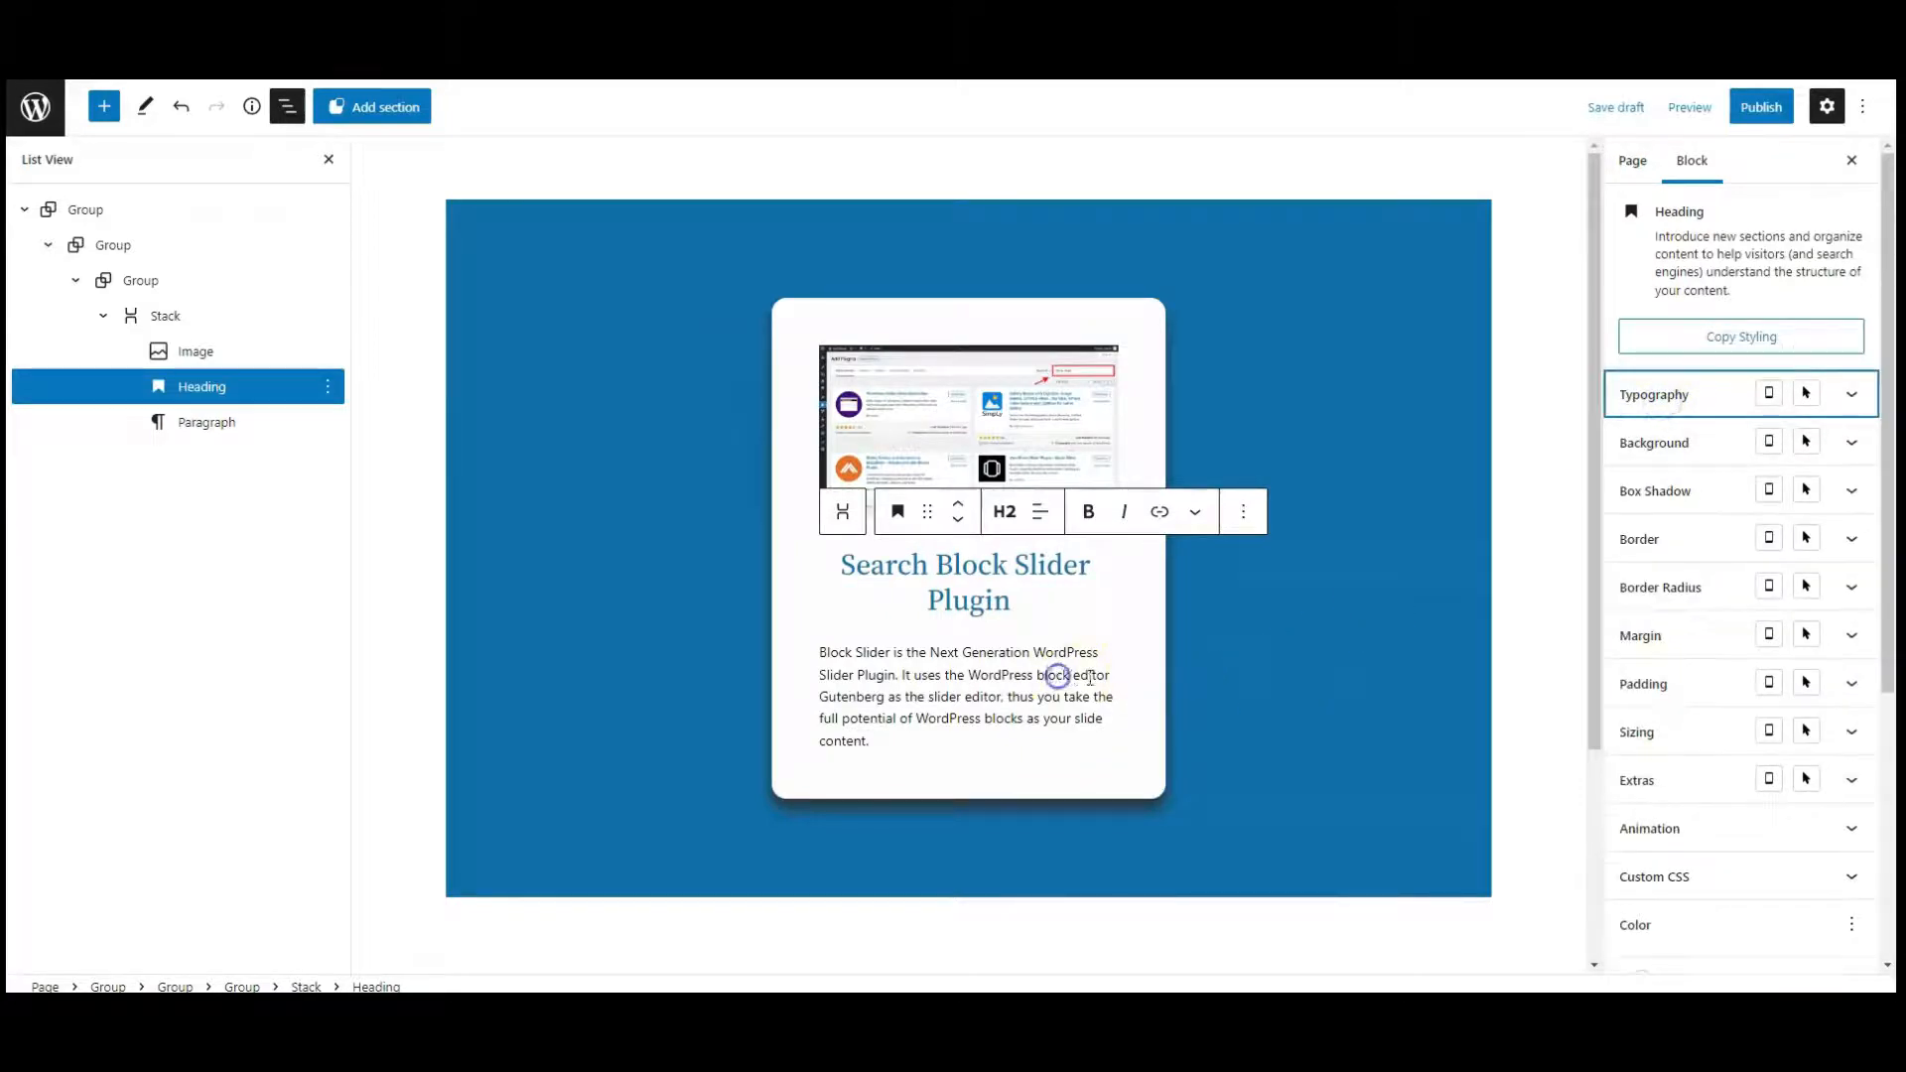
pyautogui.click(1057, 676)
pyautogui.click(1652, 364)
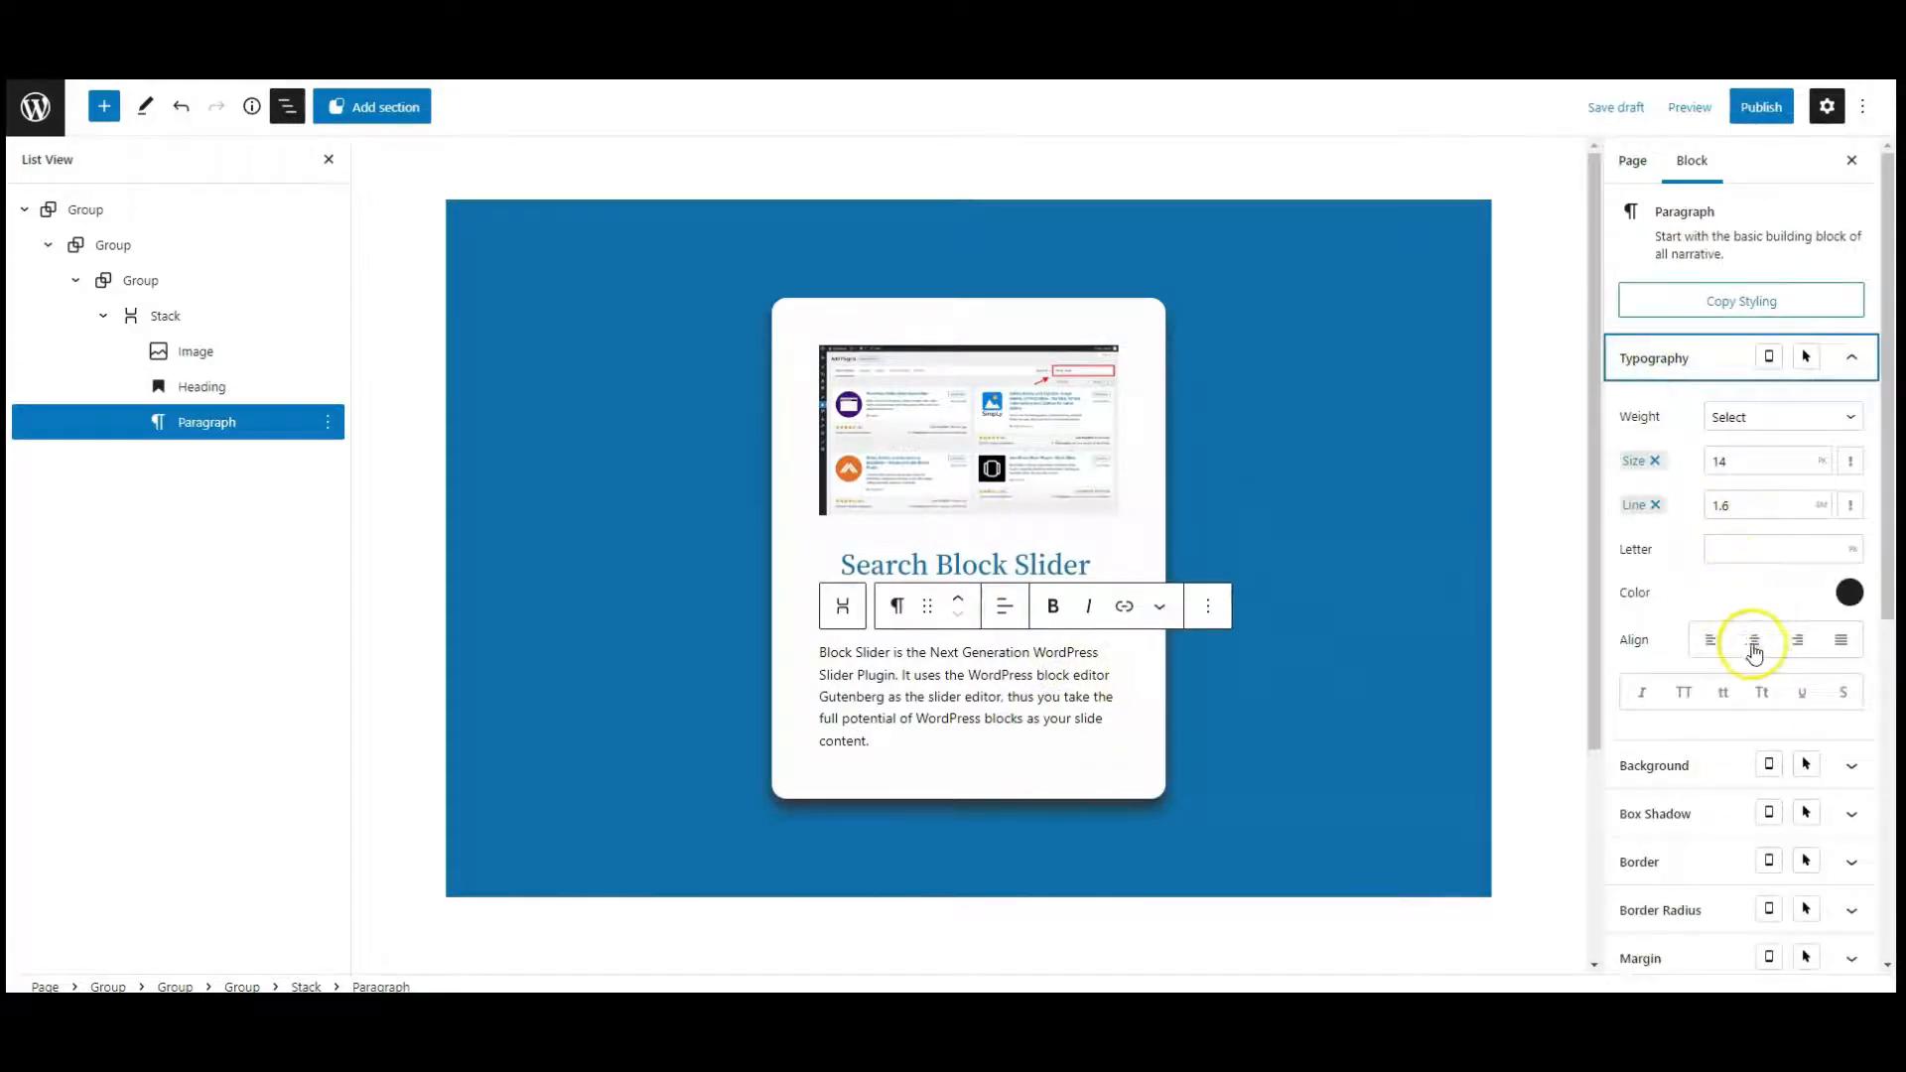
pyautogui.click(1755, 643)
pyautogui.click(1674, 370)
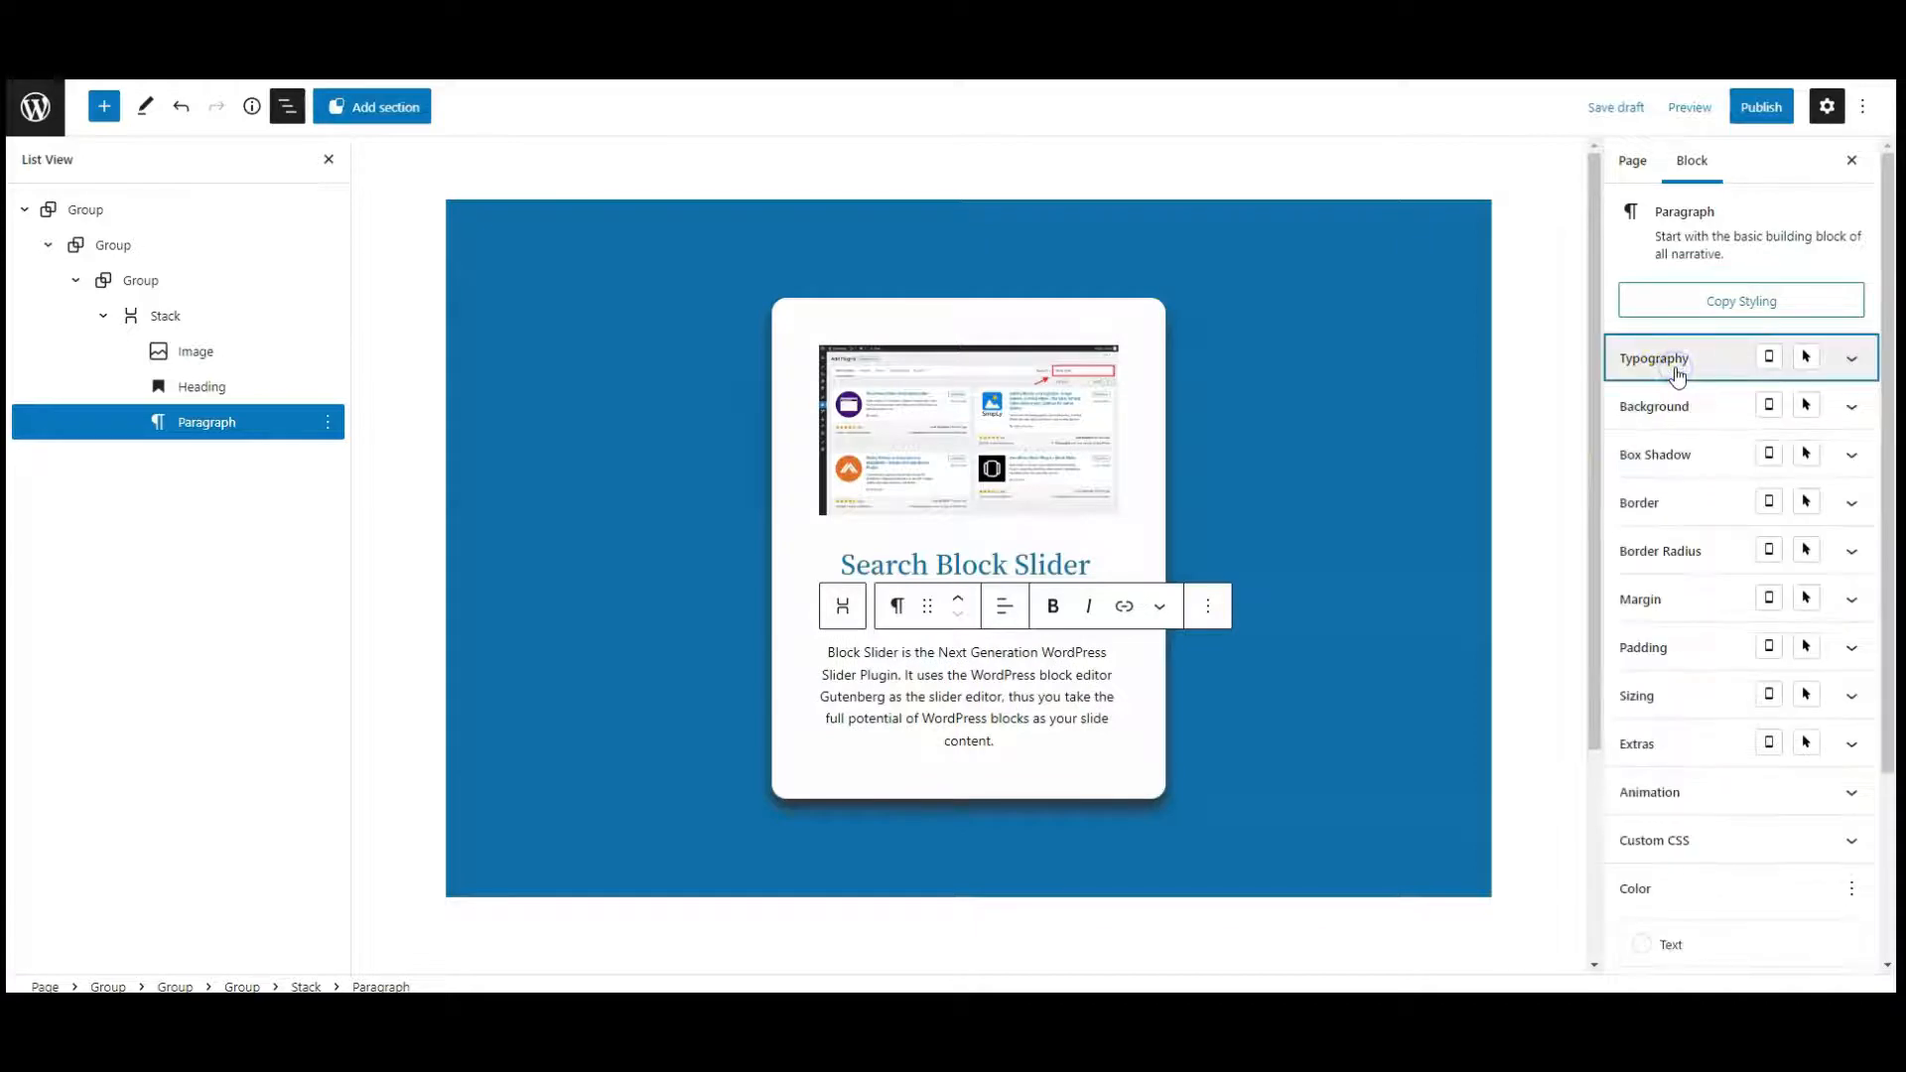
# Duplicate the finished stack three times inside its group and collapse the first stack in the block list
pyautogui.click(202, 323)
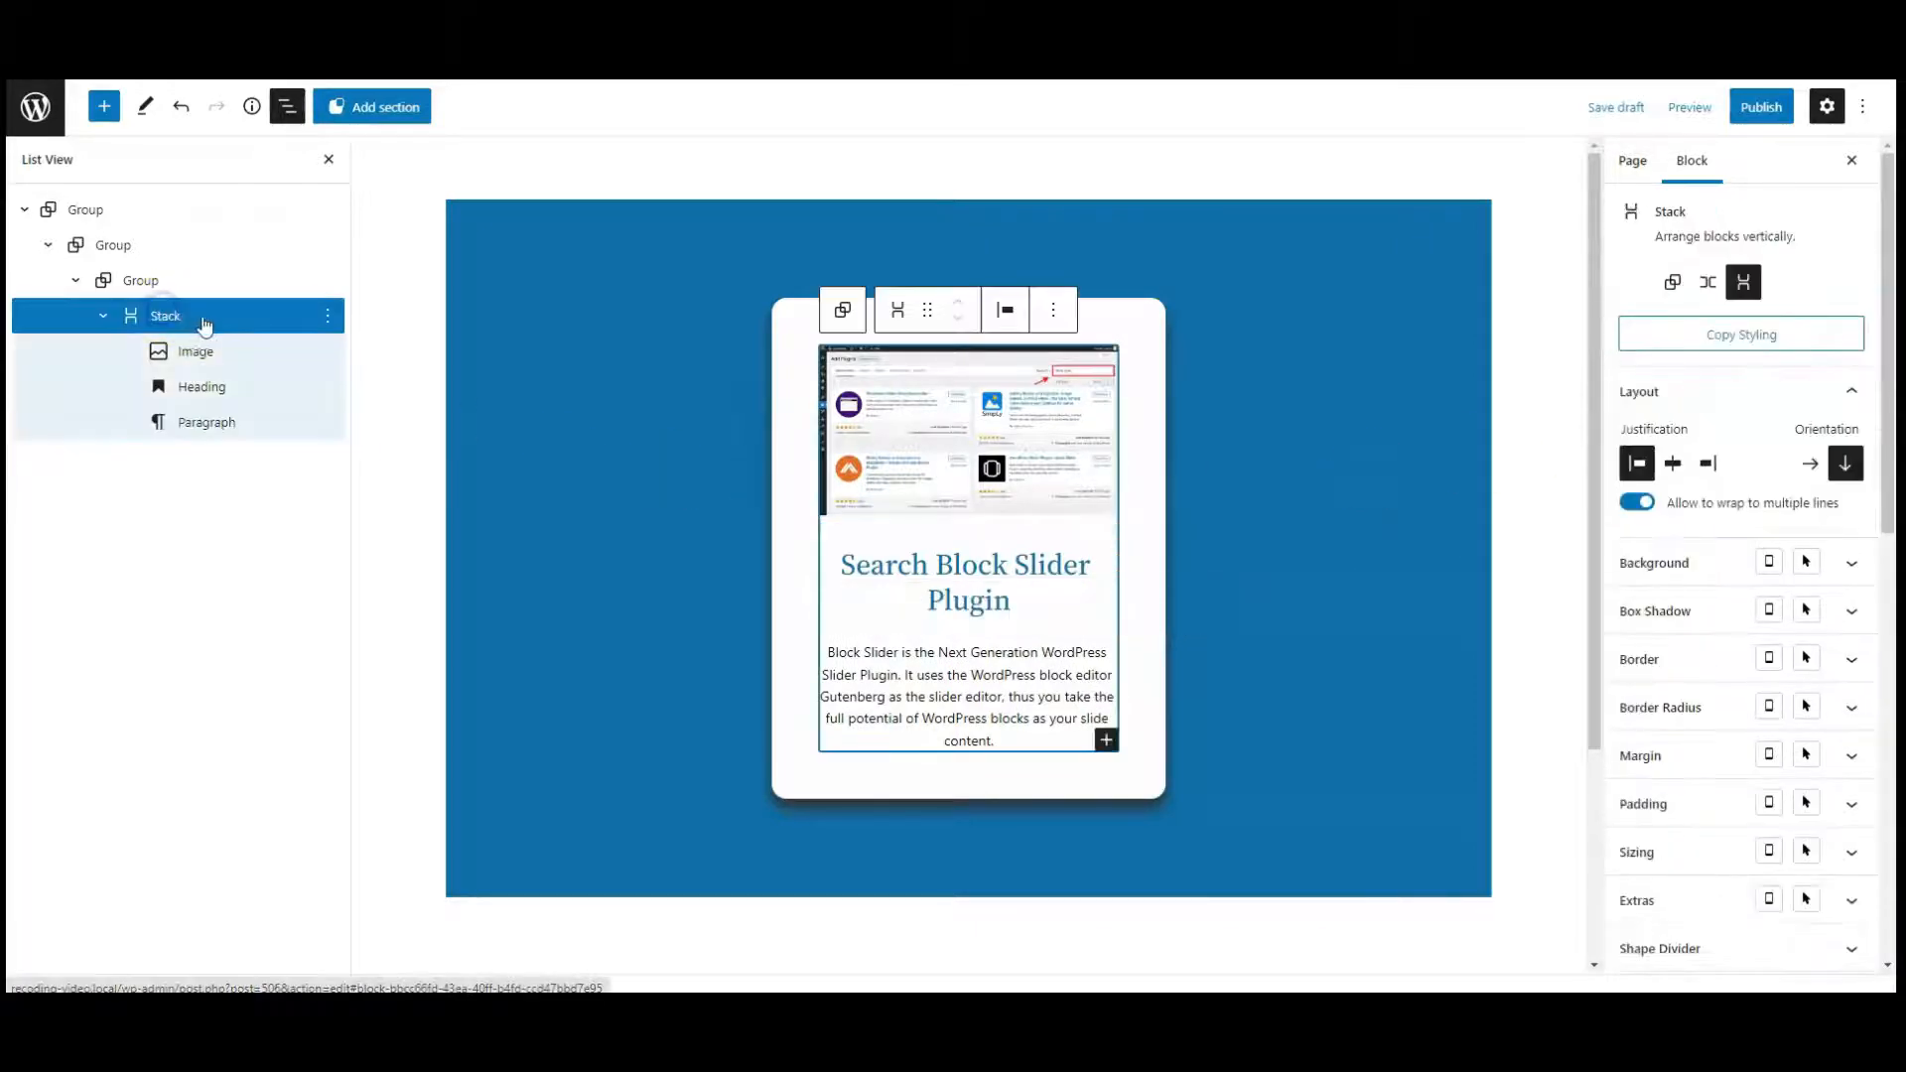
pyautogui.click(1054, 310)
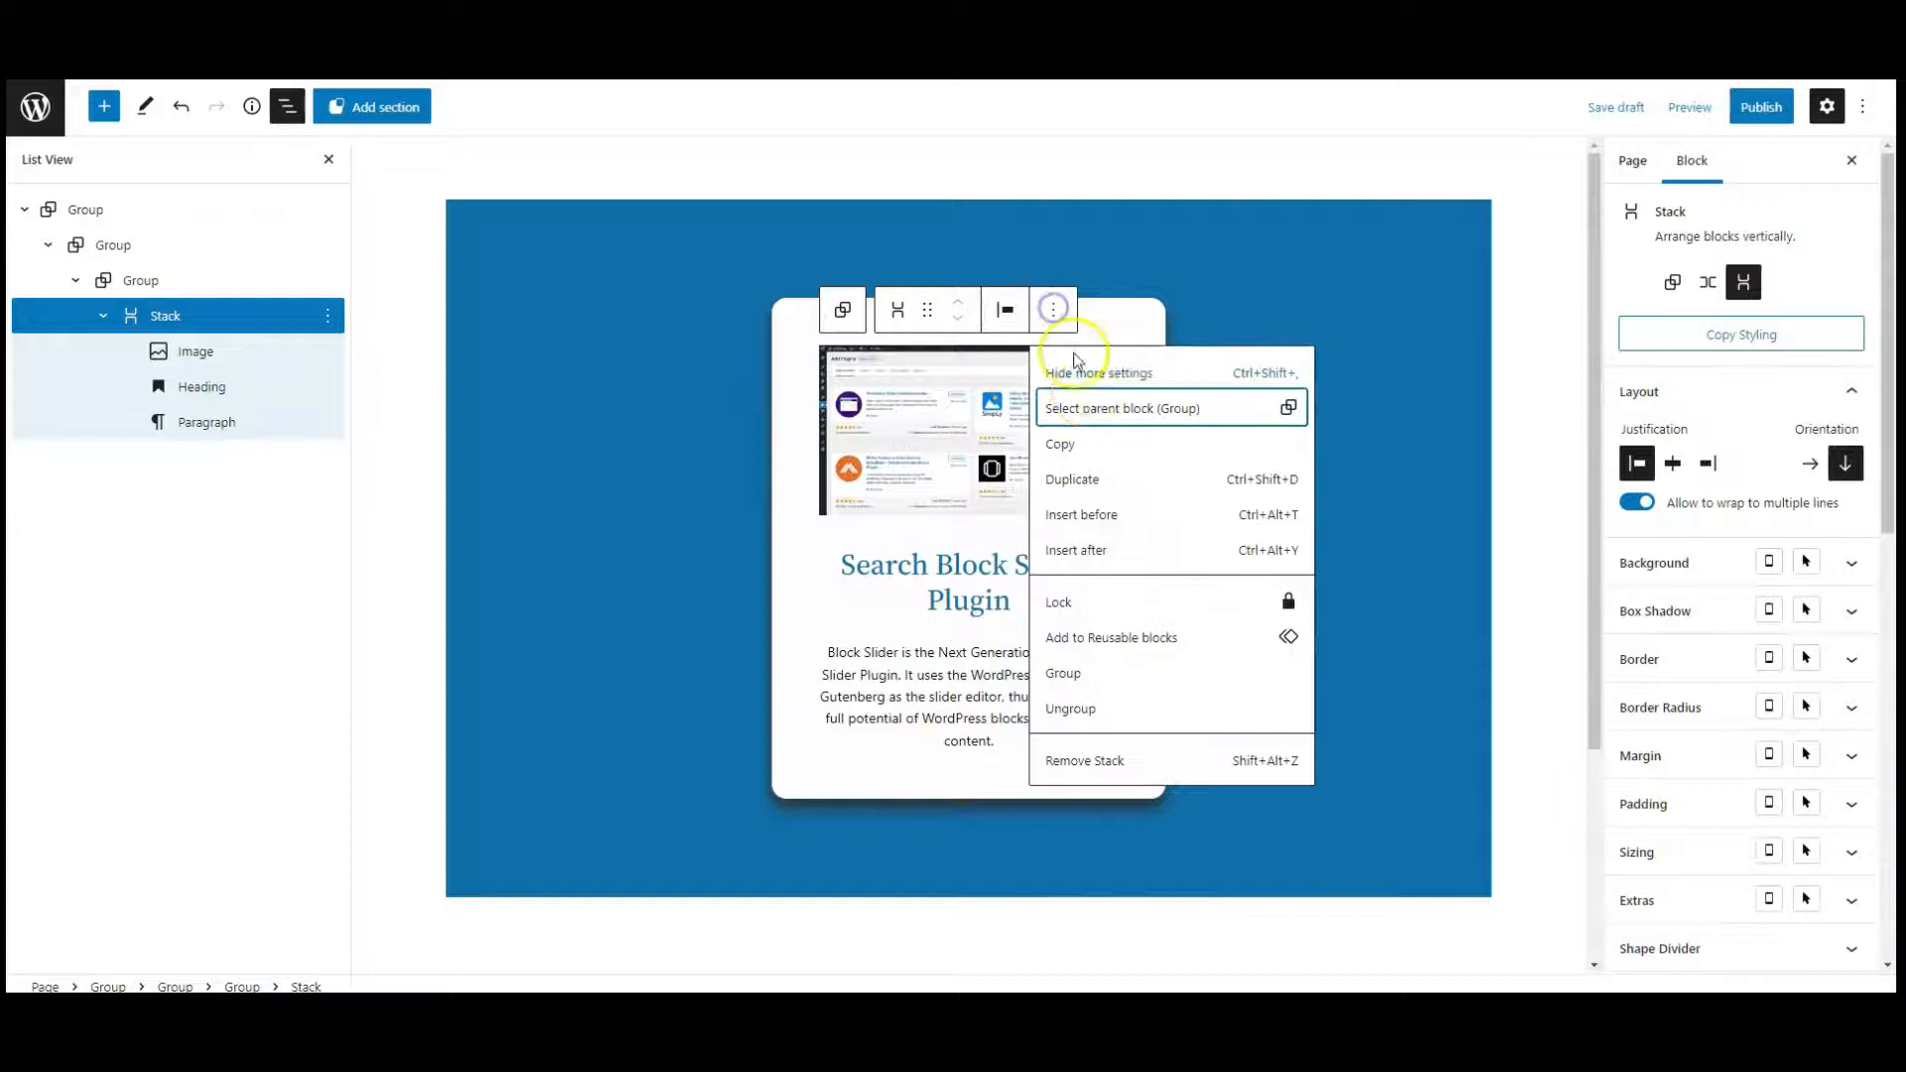
pyautogui.click(1084, 487)
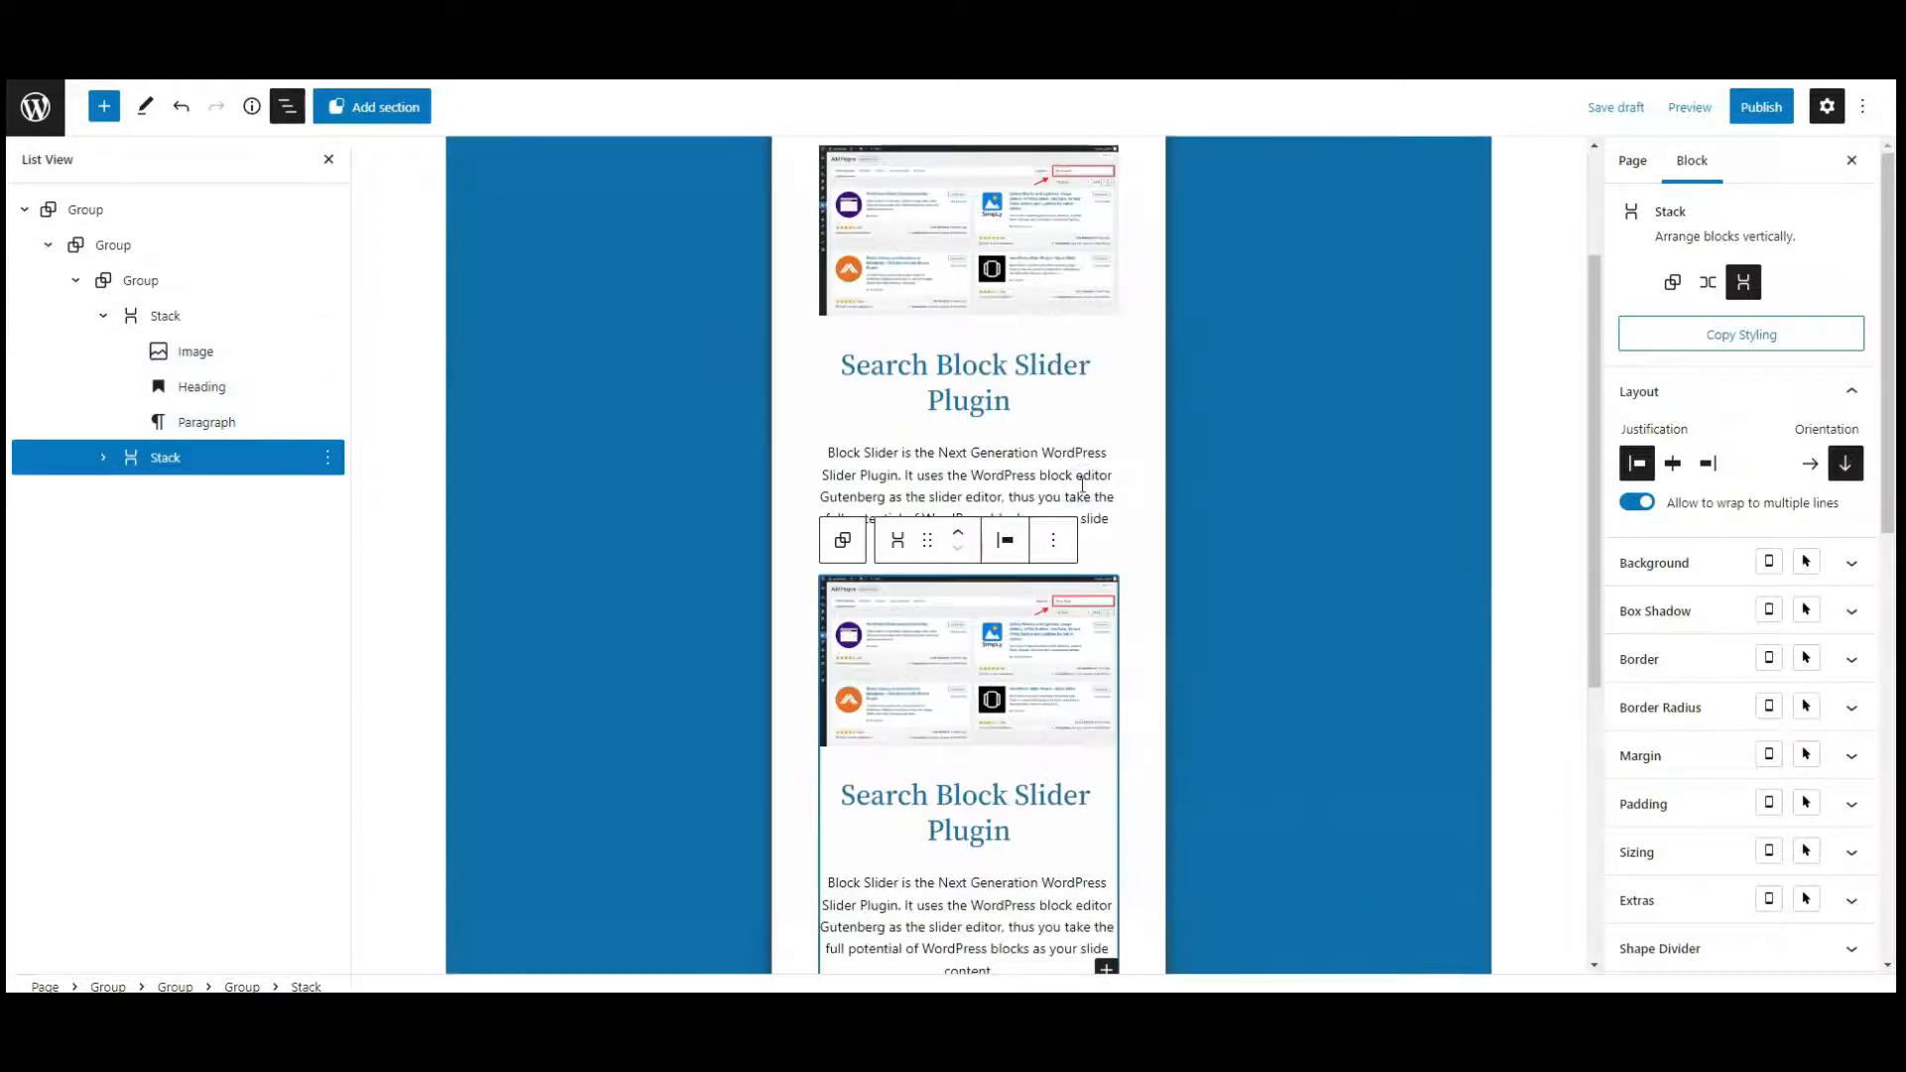
pyautogui.click(1060, 548)
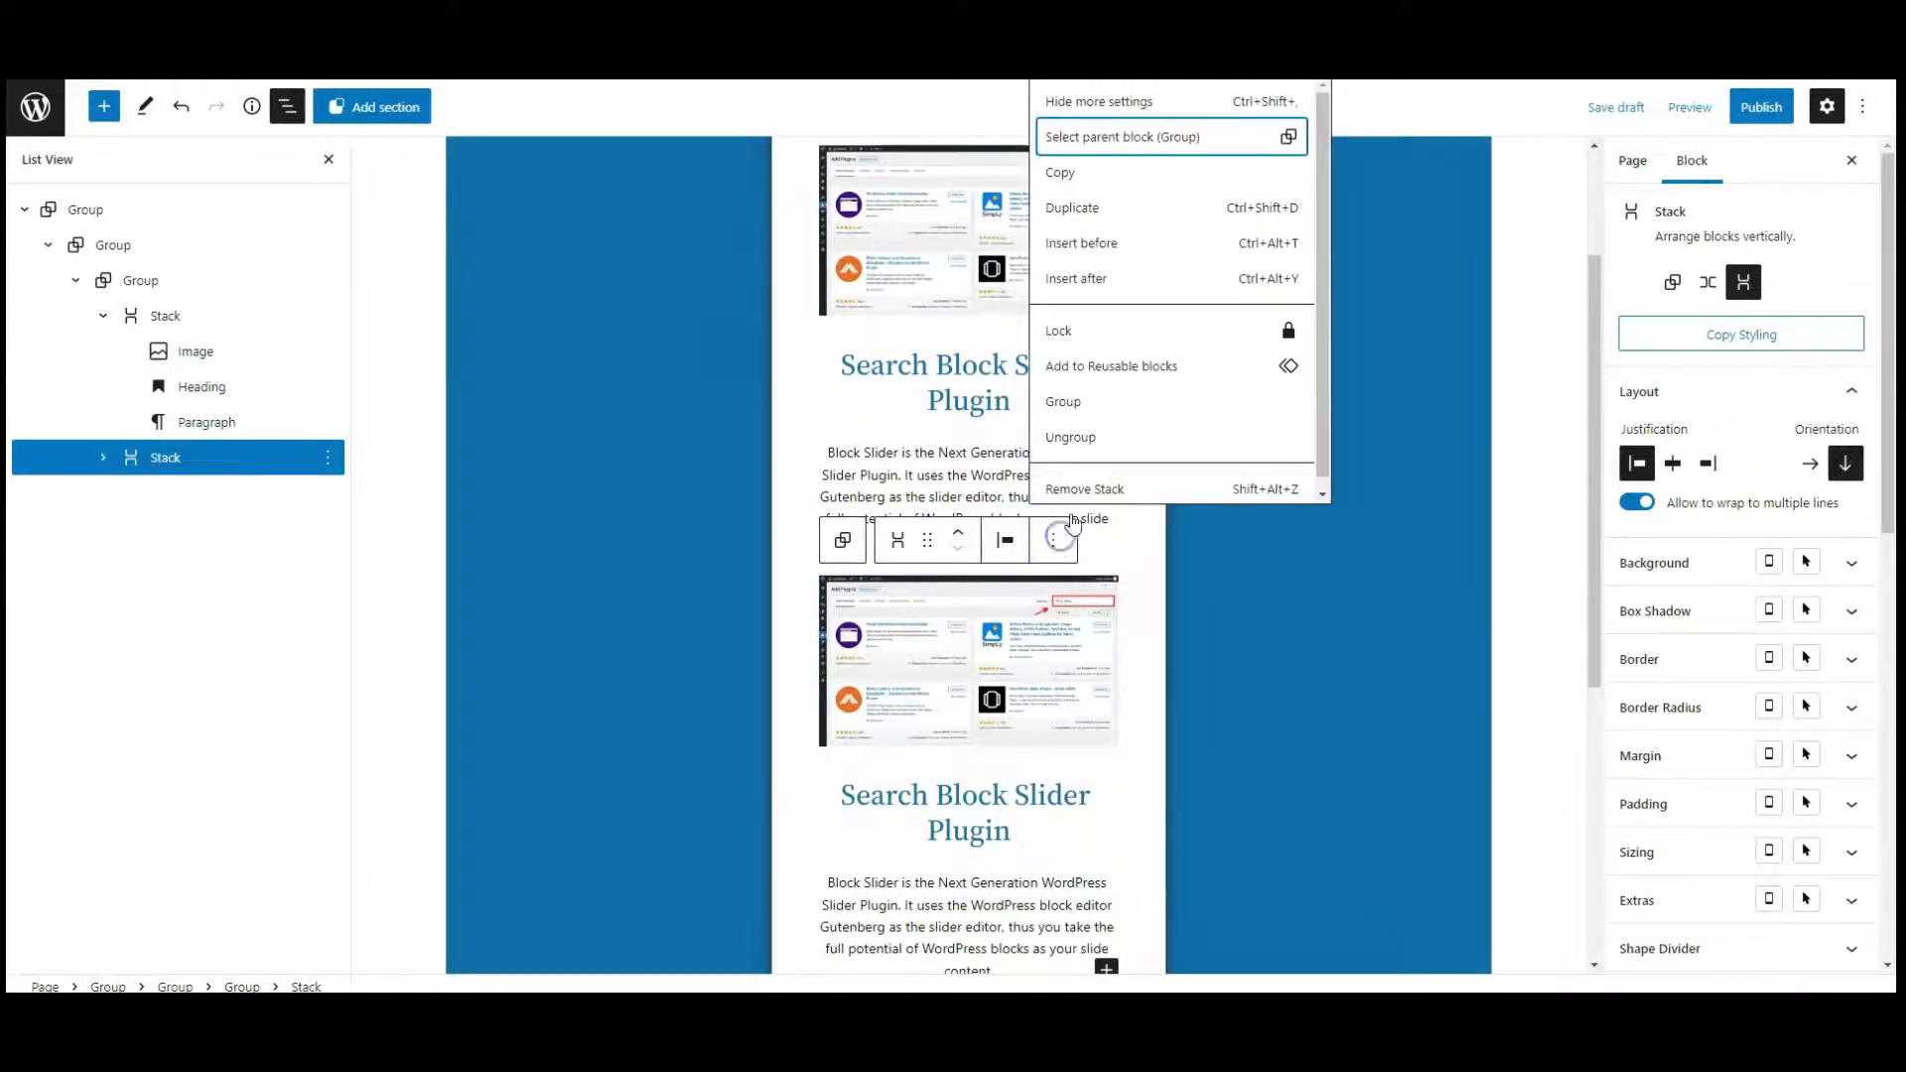
pyautogui.click(1081, 208)
pyautogui.click(1053, 320)
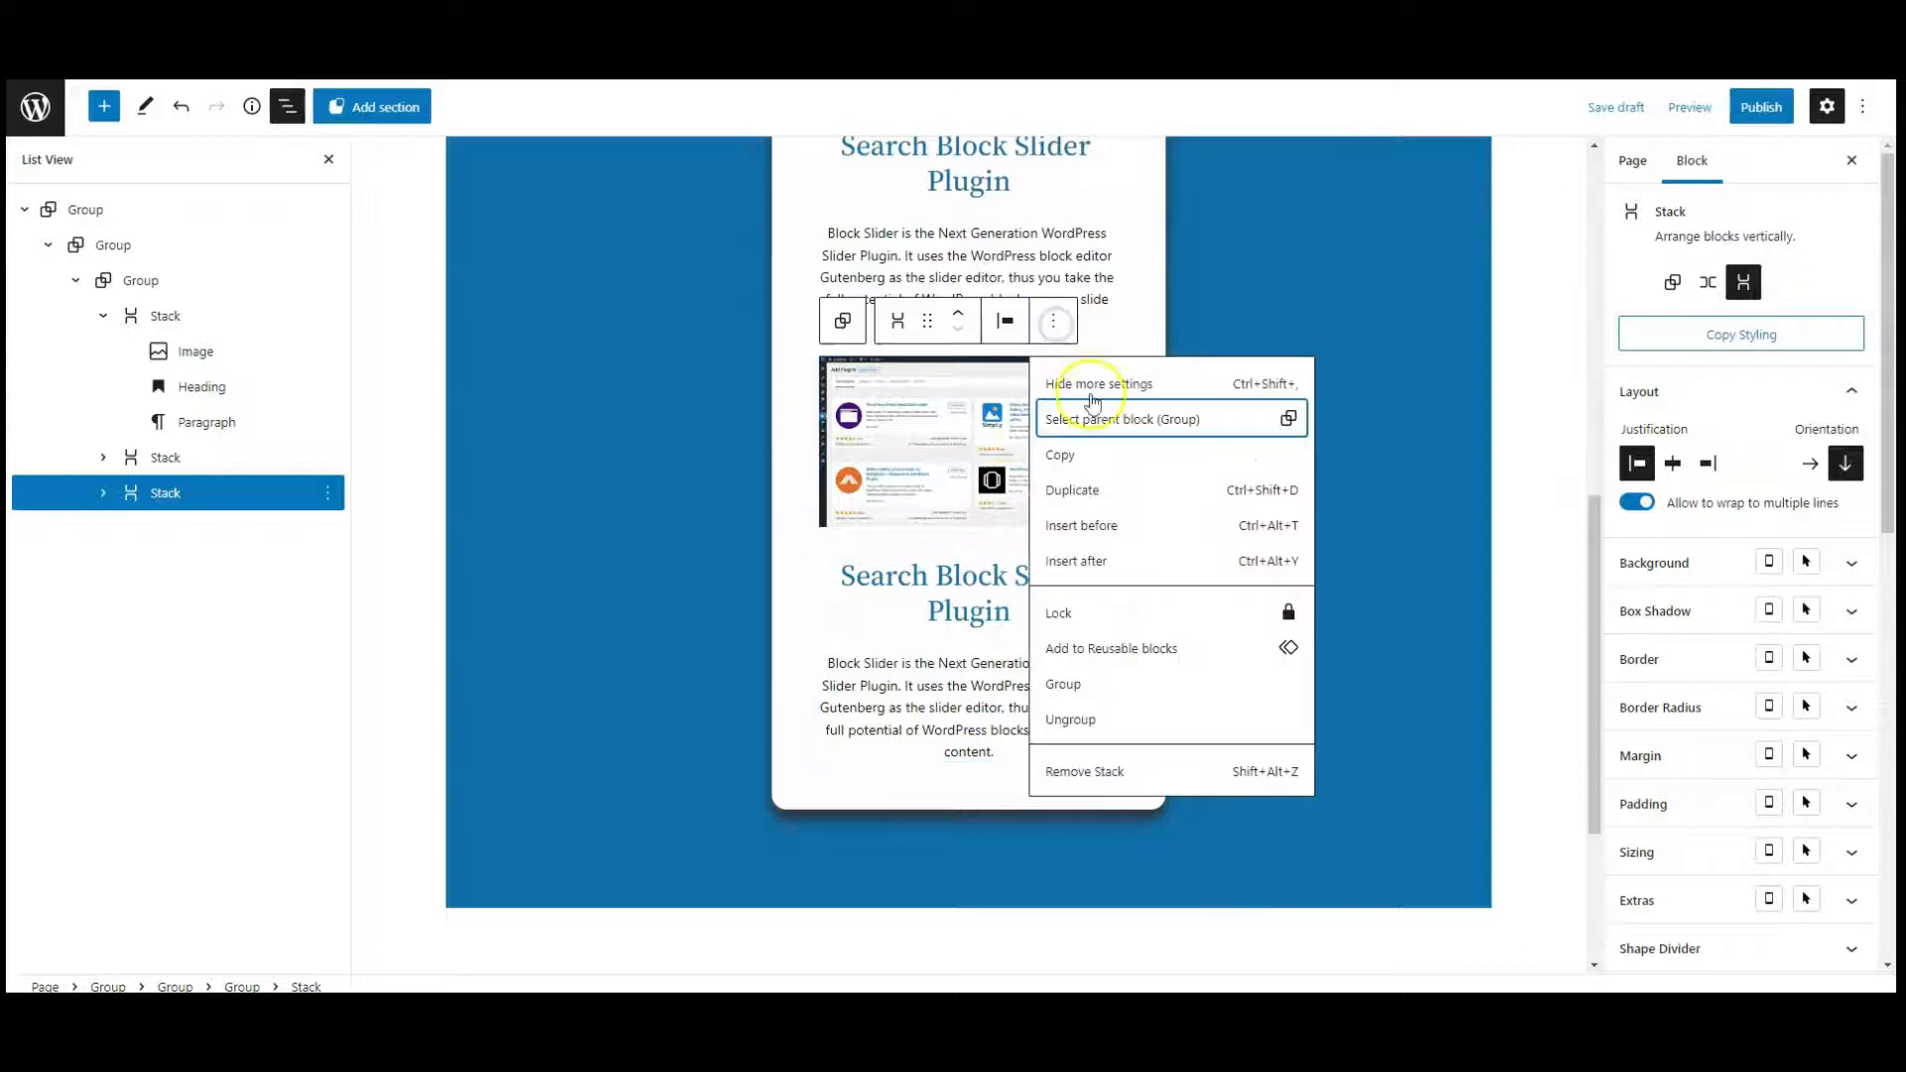
pyautogui.click(1089, 496)
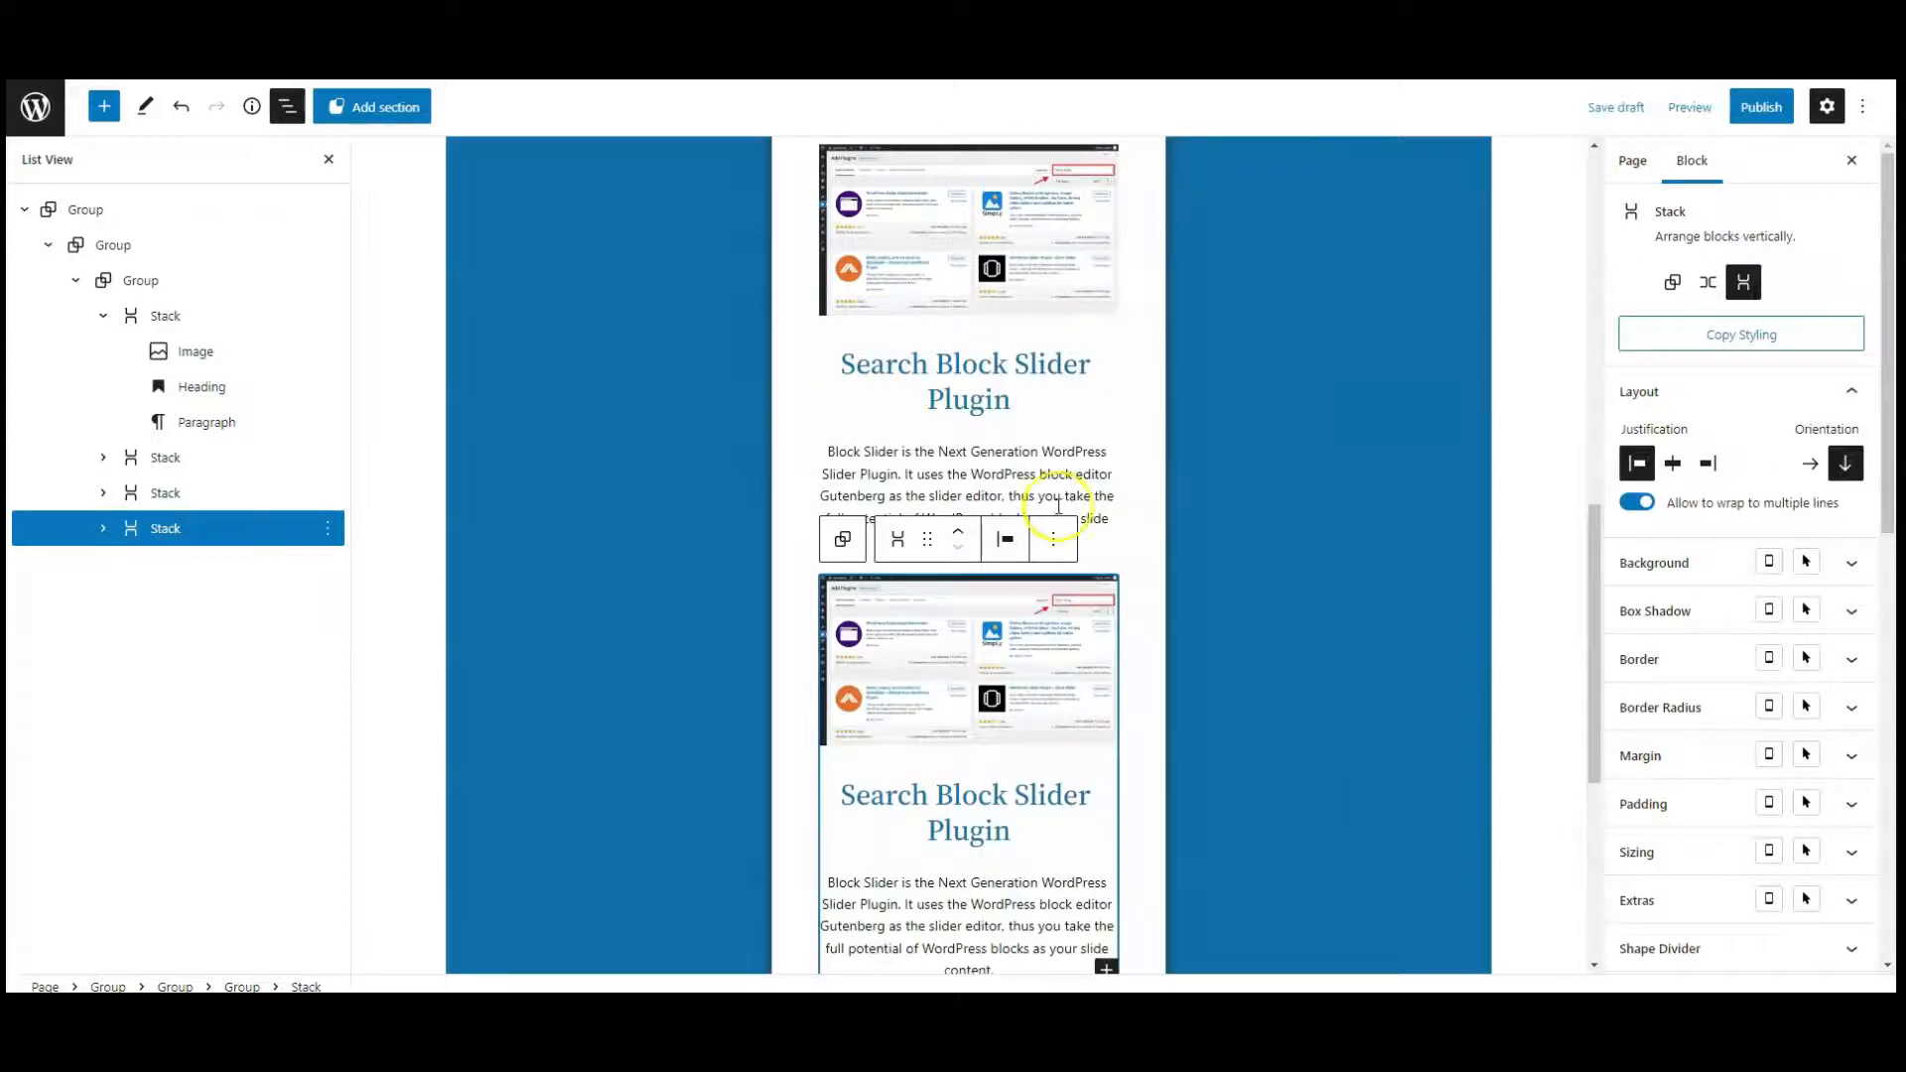
pyautogui.click(103, 315)
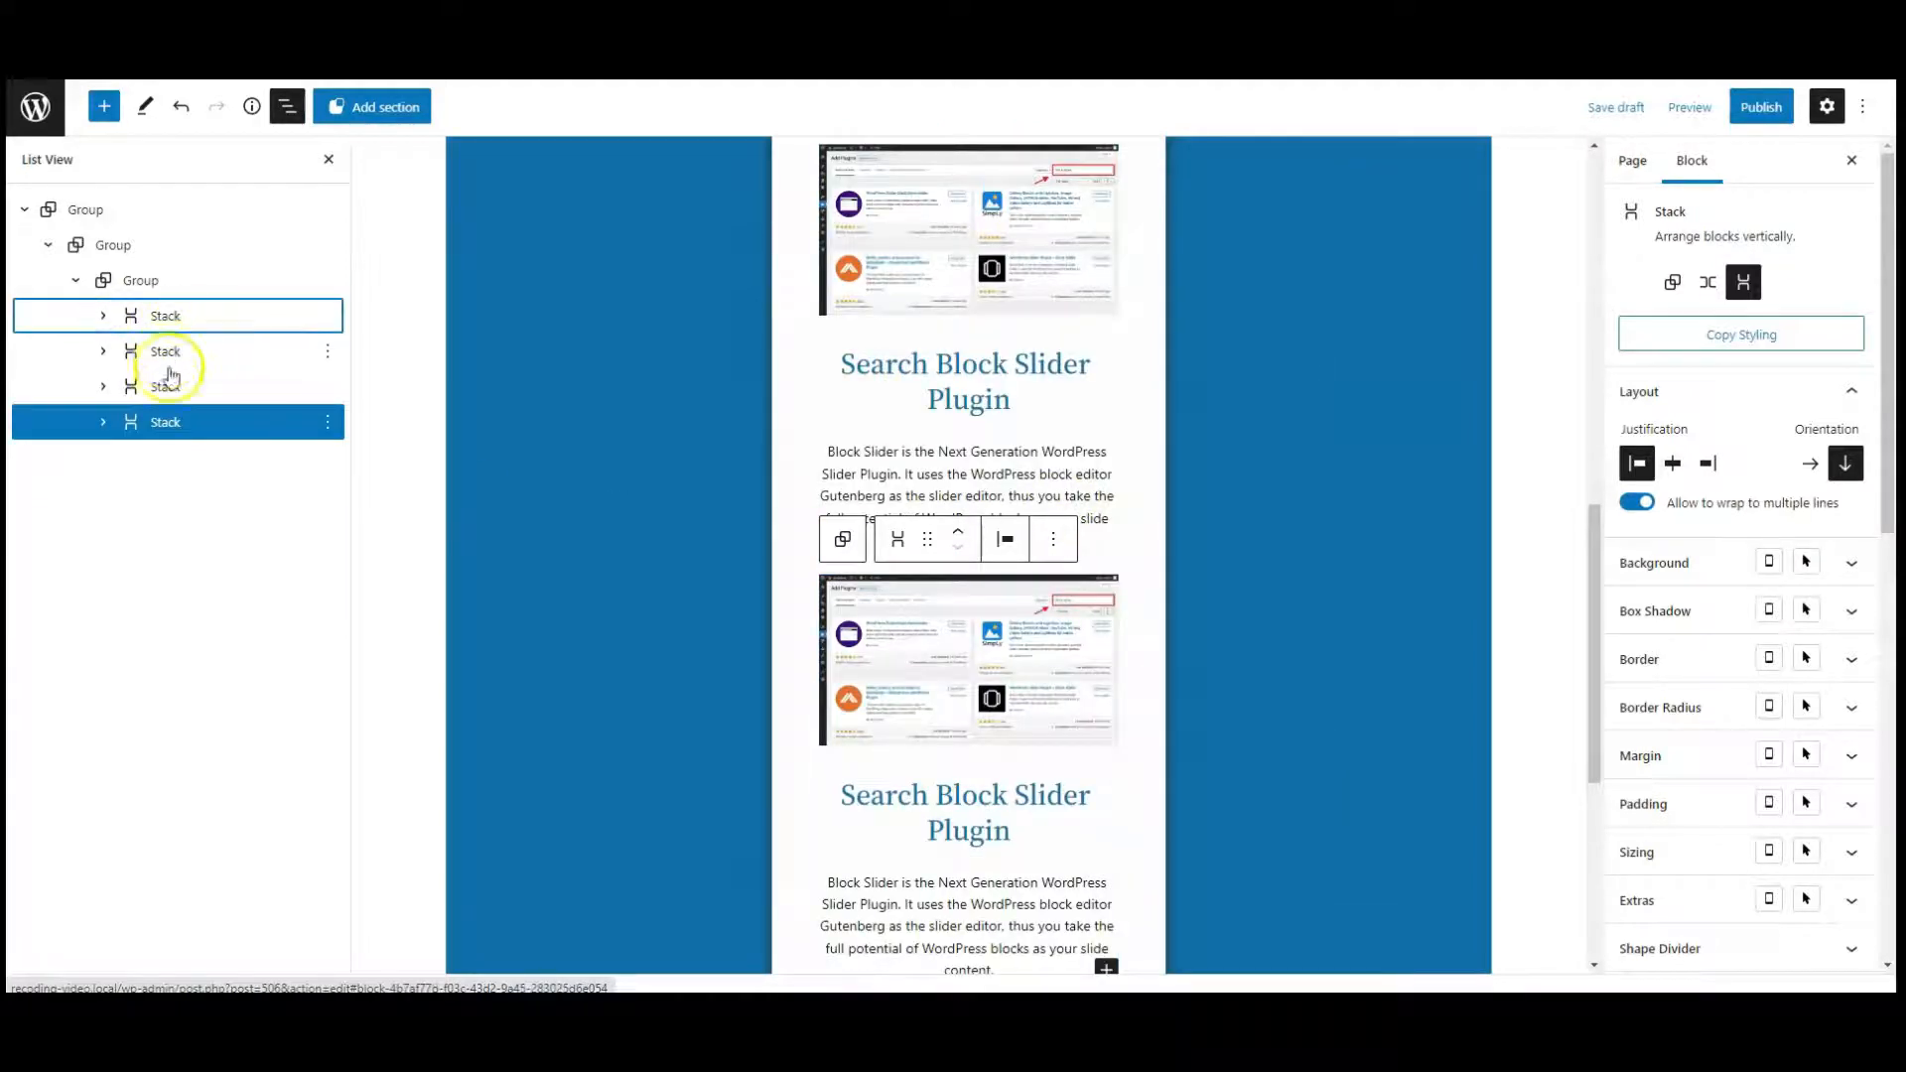
# Replace the image in the second stack with 2-1.png from the media library
pyautogui.scroll(10, 946, 623)
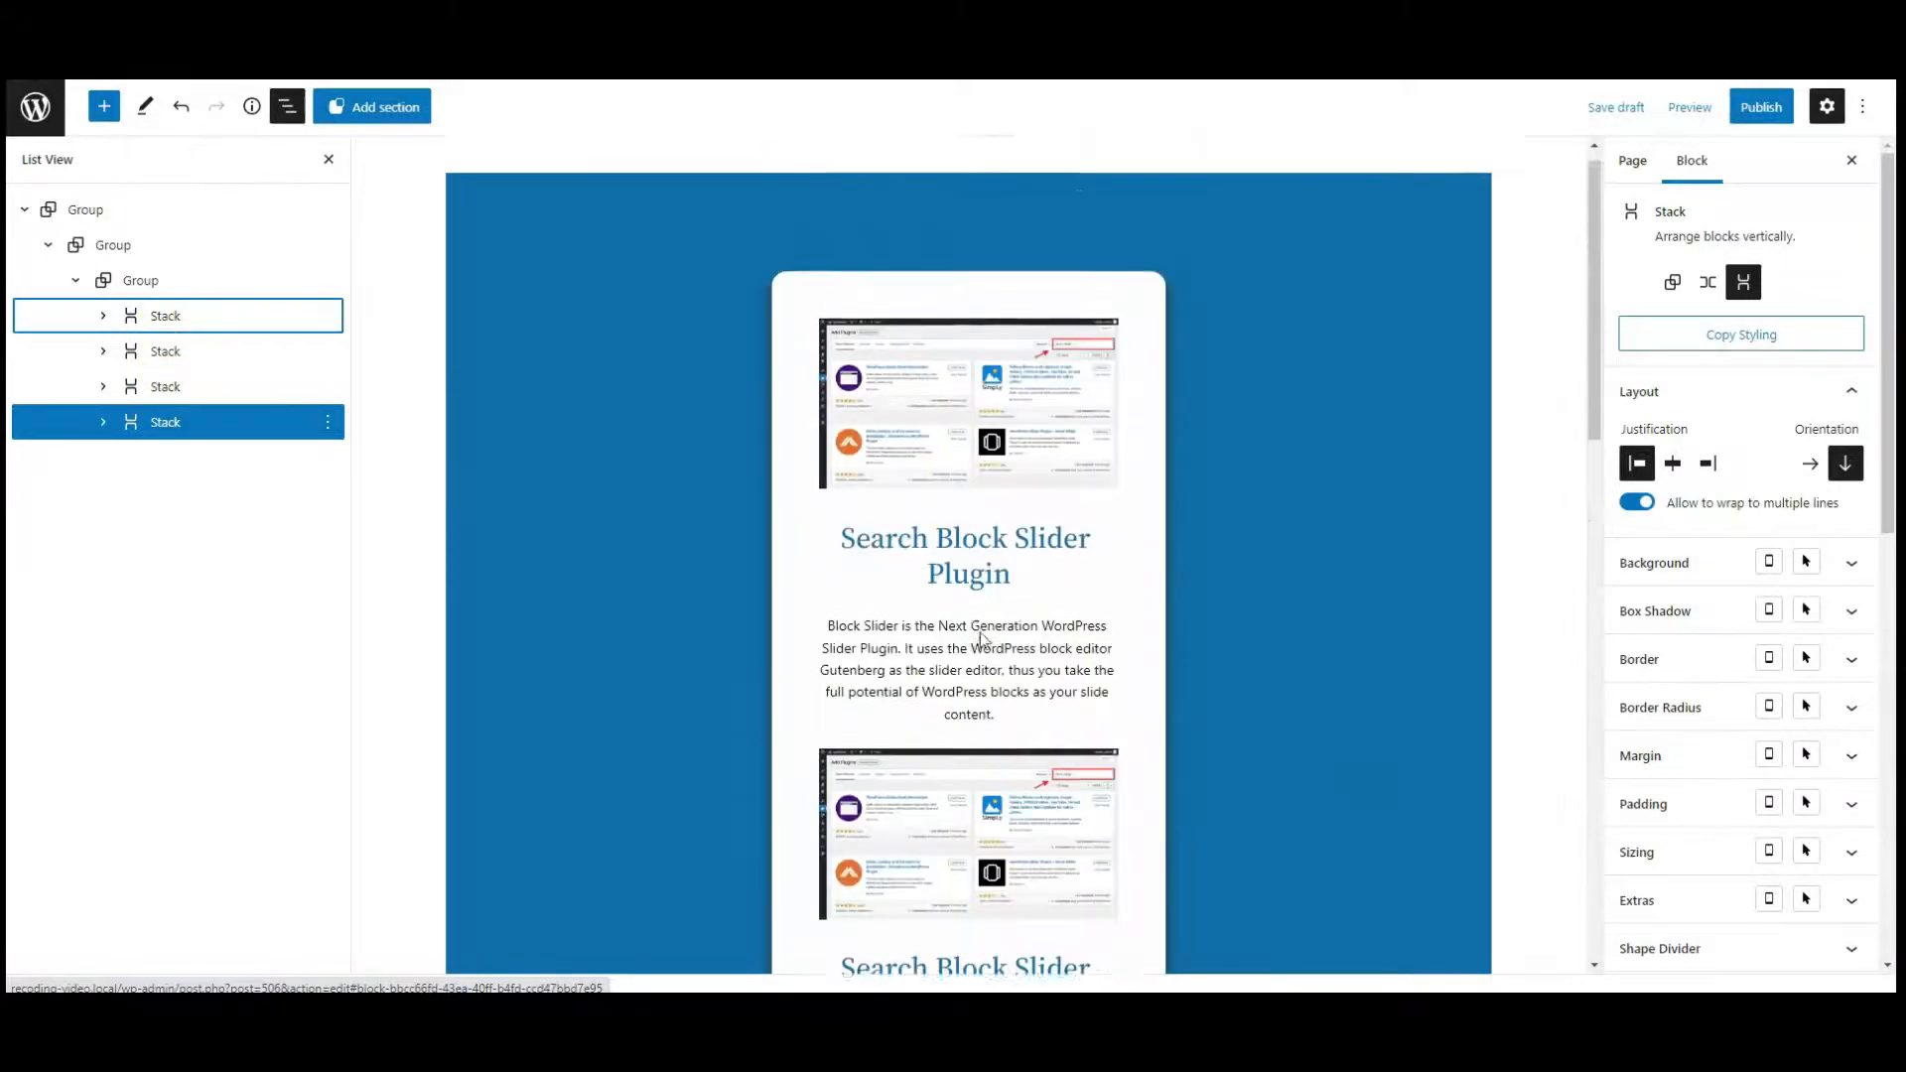
pyautogui.click(159, 351)
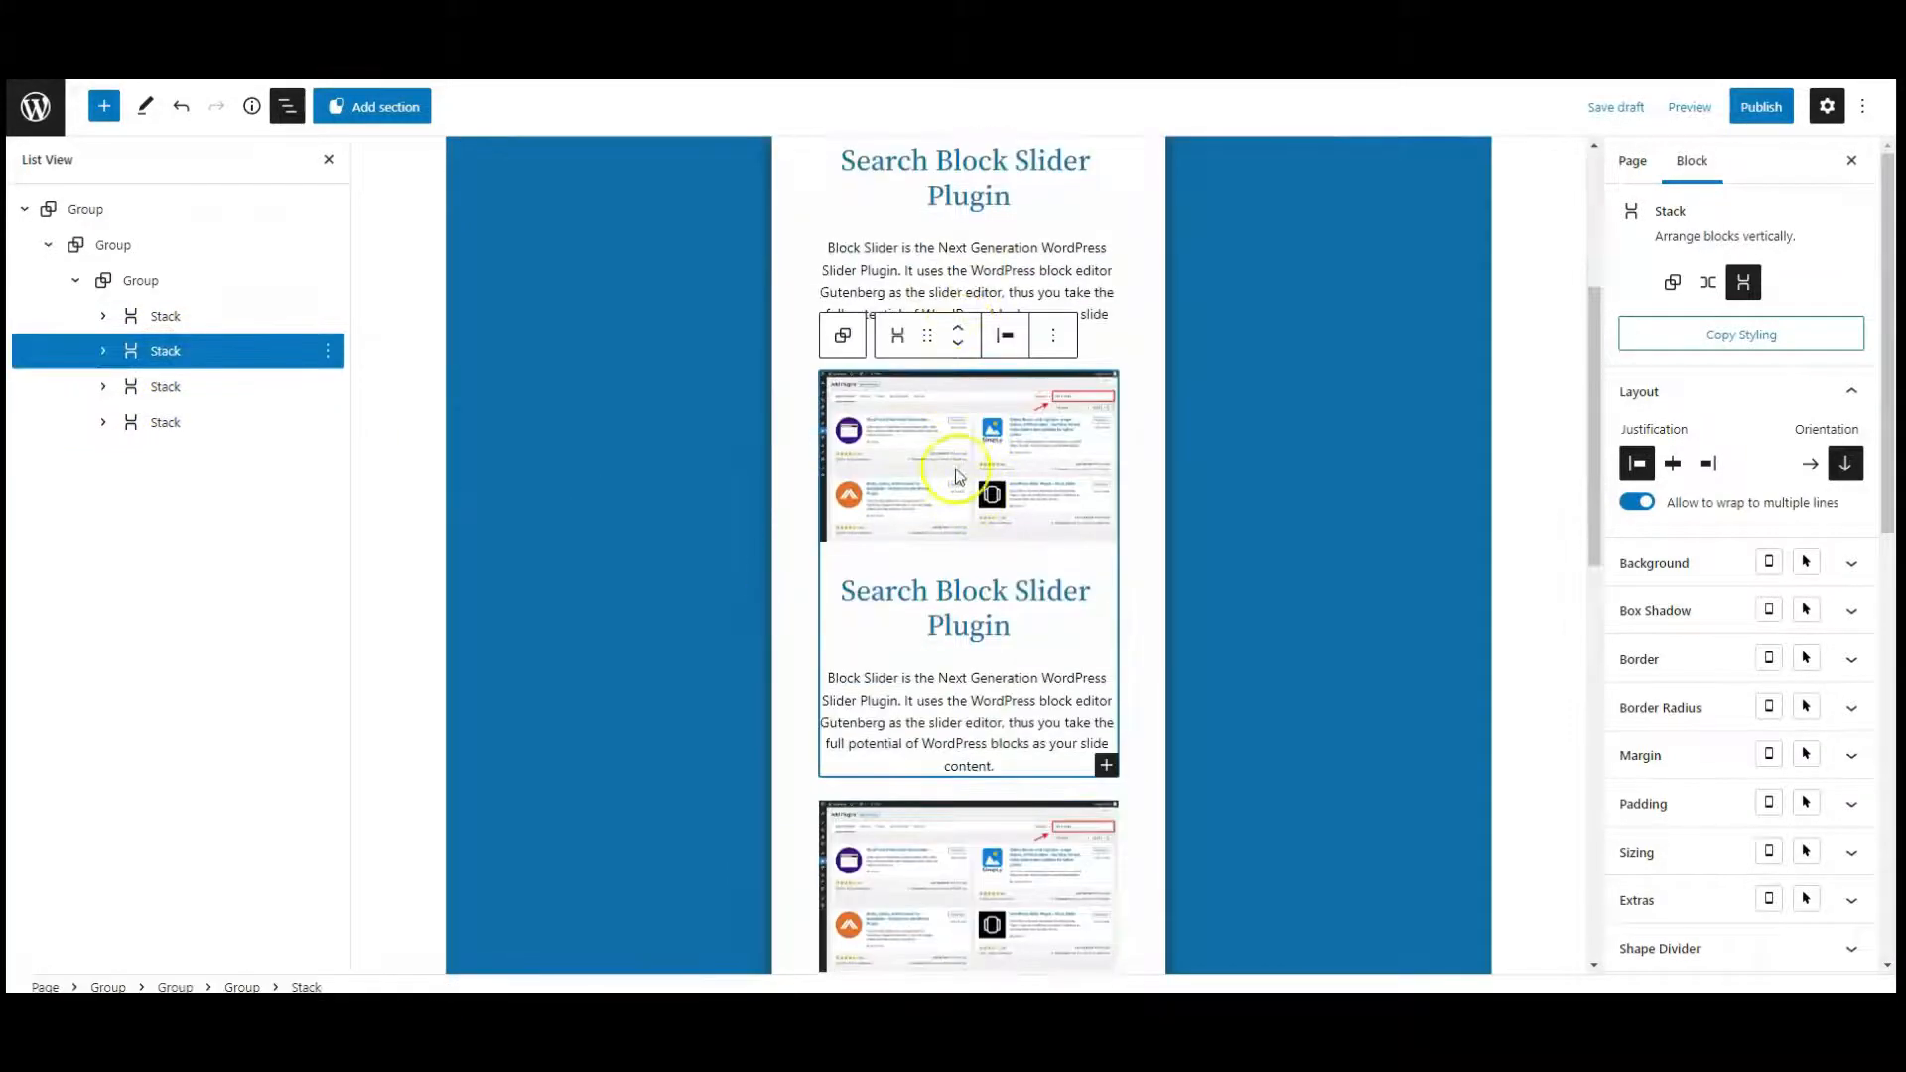
pyautogui.click(927, 473)
pyautogui.click(1169, 336)
pyautogui.click(1201, 397)
pyautogui.click(455, 367)
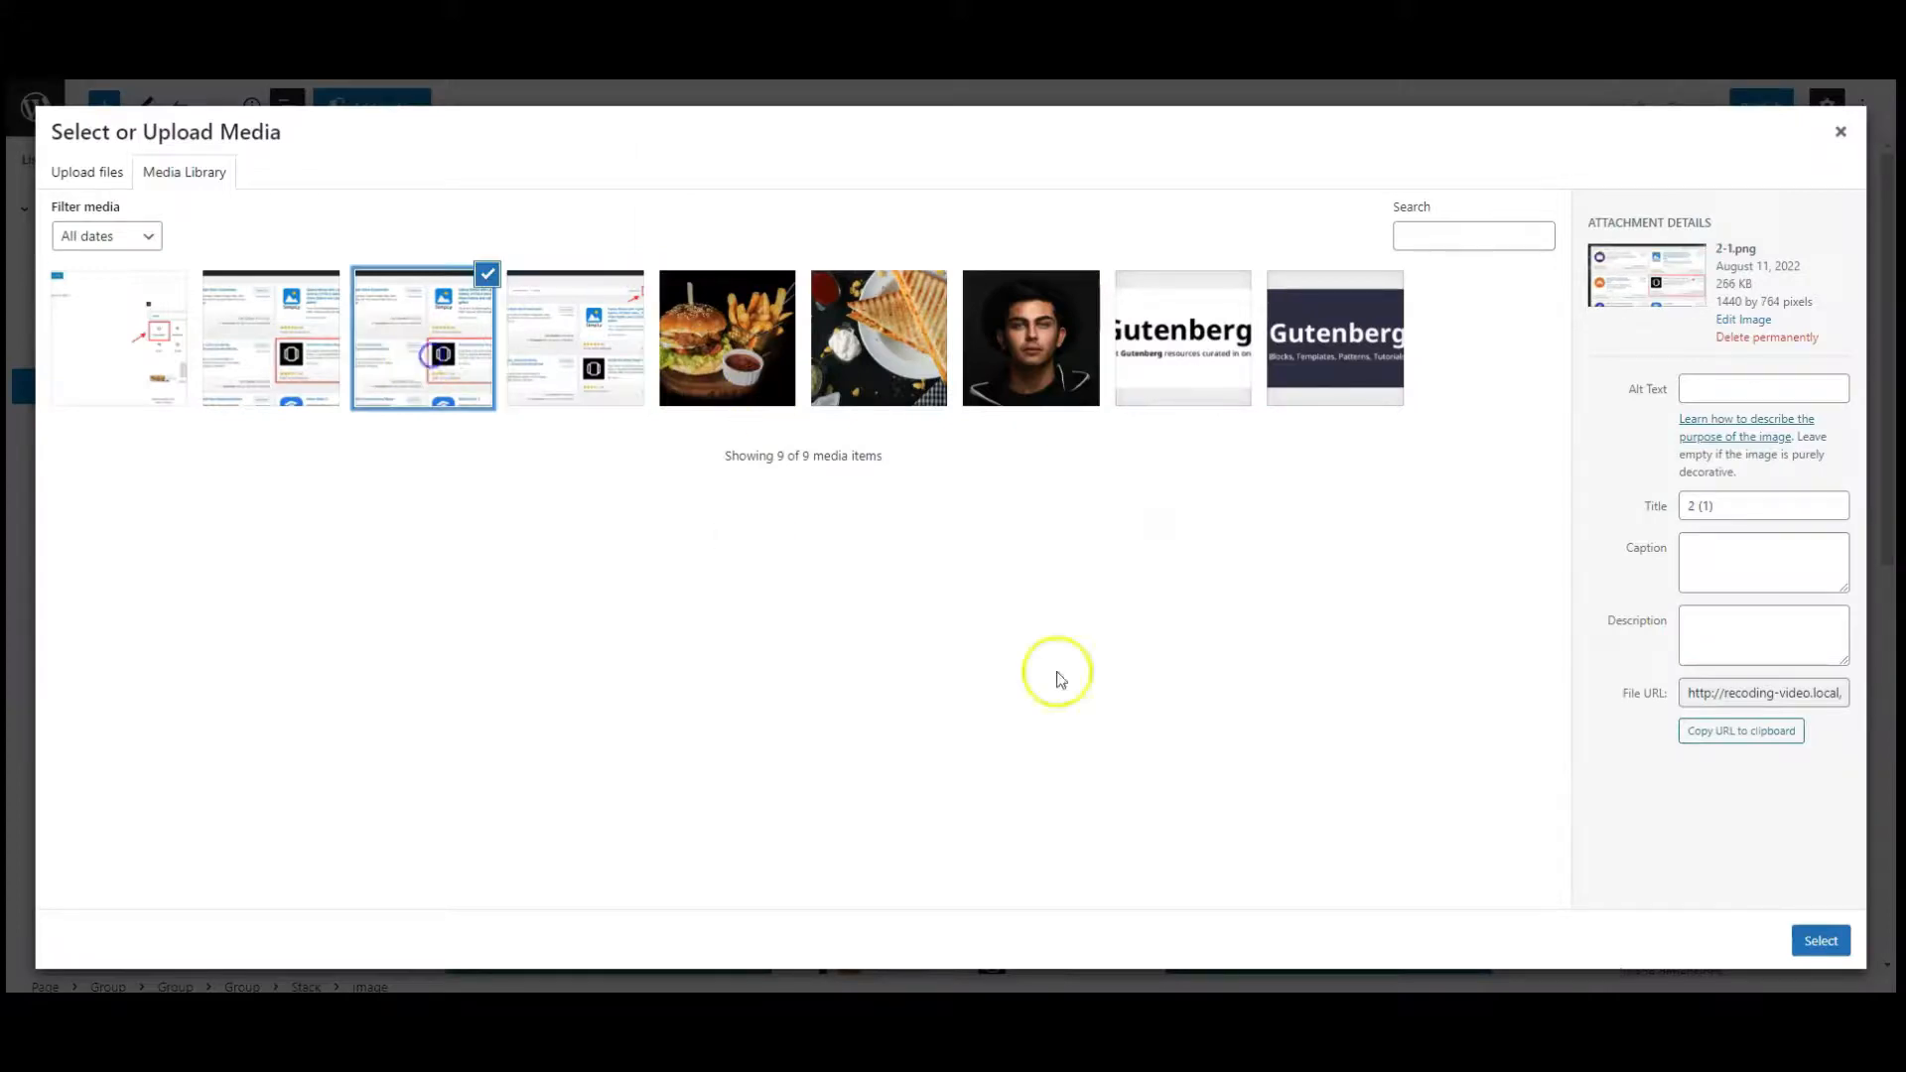
pyautogui.click(1816, 936)
# Change the second stack's heading to "Installed Block Slider Plugin" and replace its paragraph with the text beginning "It's is lightning fast and easy to use."
pyautogui.scroll(-1, 1052, 626)
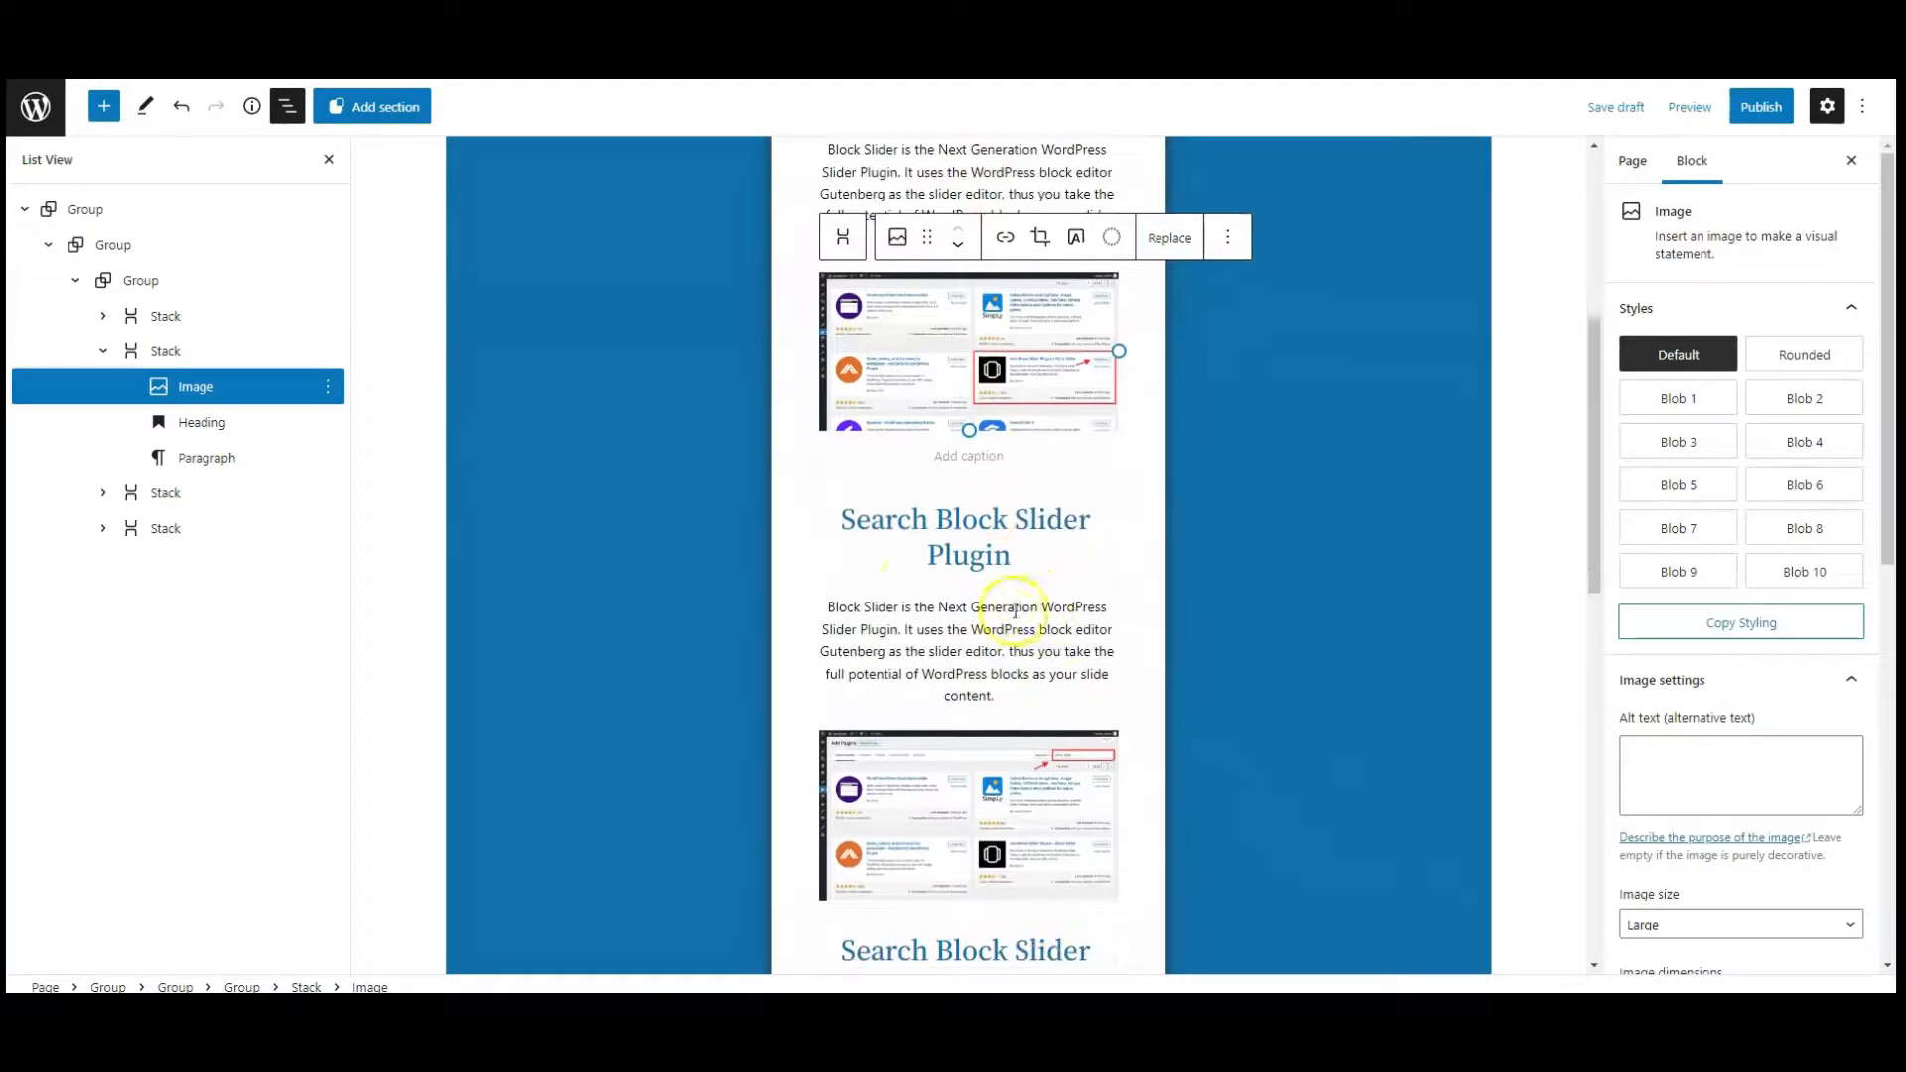
pyautogui.tripleClick(958, 561)
pyautogui.tripleClick(949, 479)
pyautogui.write('Installed Block Slider Plugin')
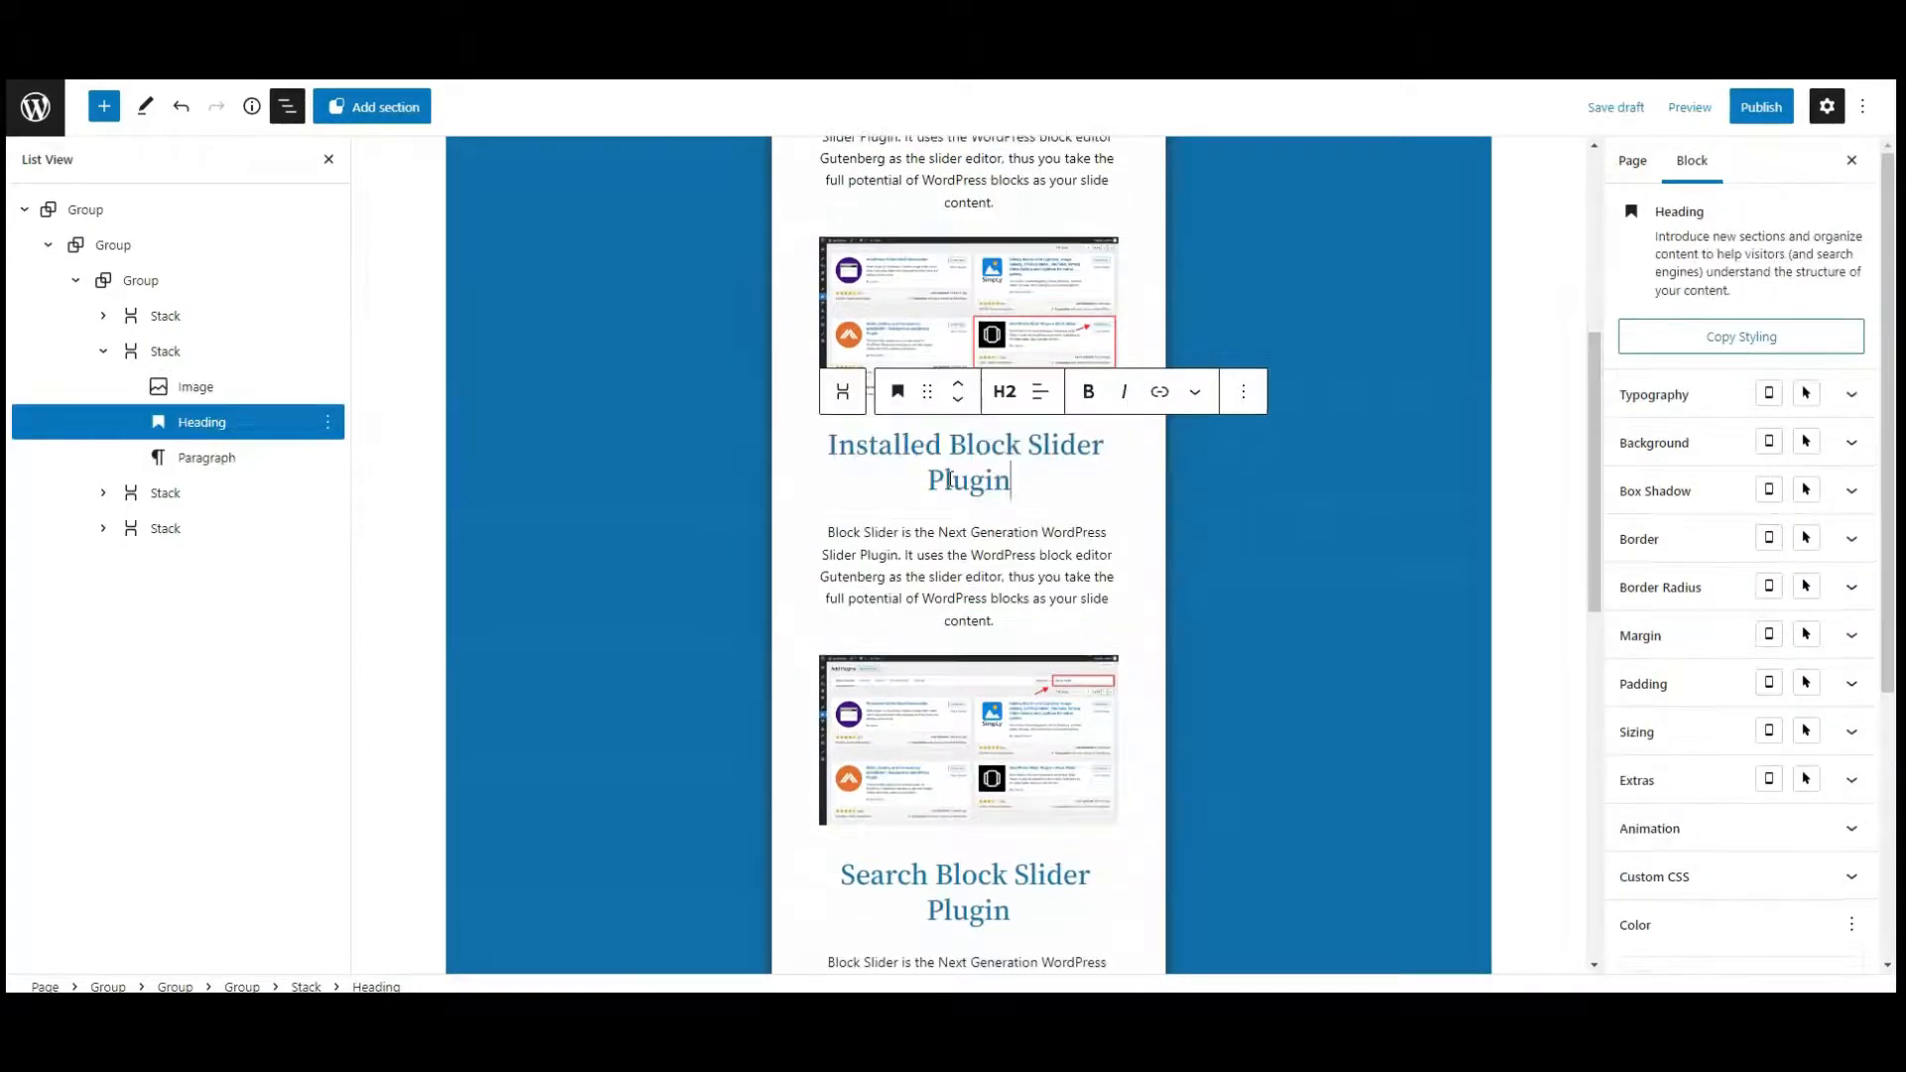
pyautogui.tripleClick(929, 568)
pyautogui.write("It's is lightning fast and easy to use. It's not just another WordPress slider plugin — it's a new way to build beautiful, responsive slideshows. You get all the features you need to create stunning slideshows, without a clunky slider builder.")
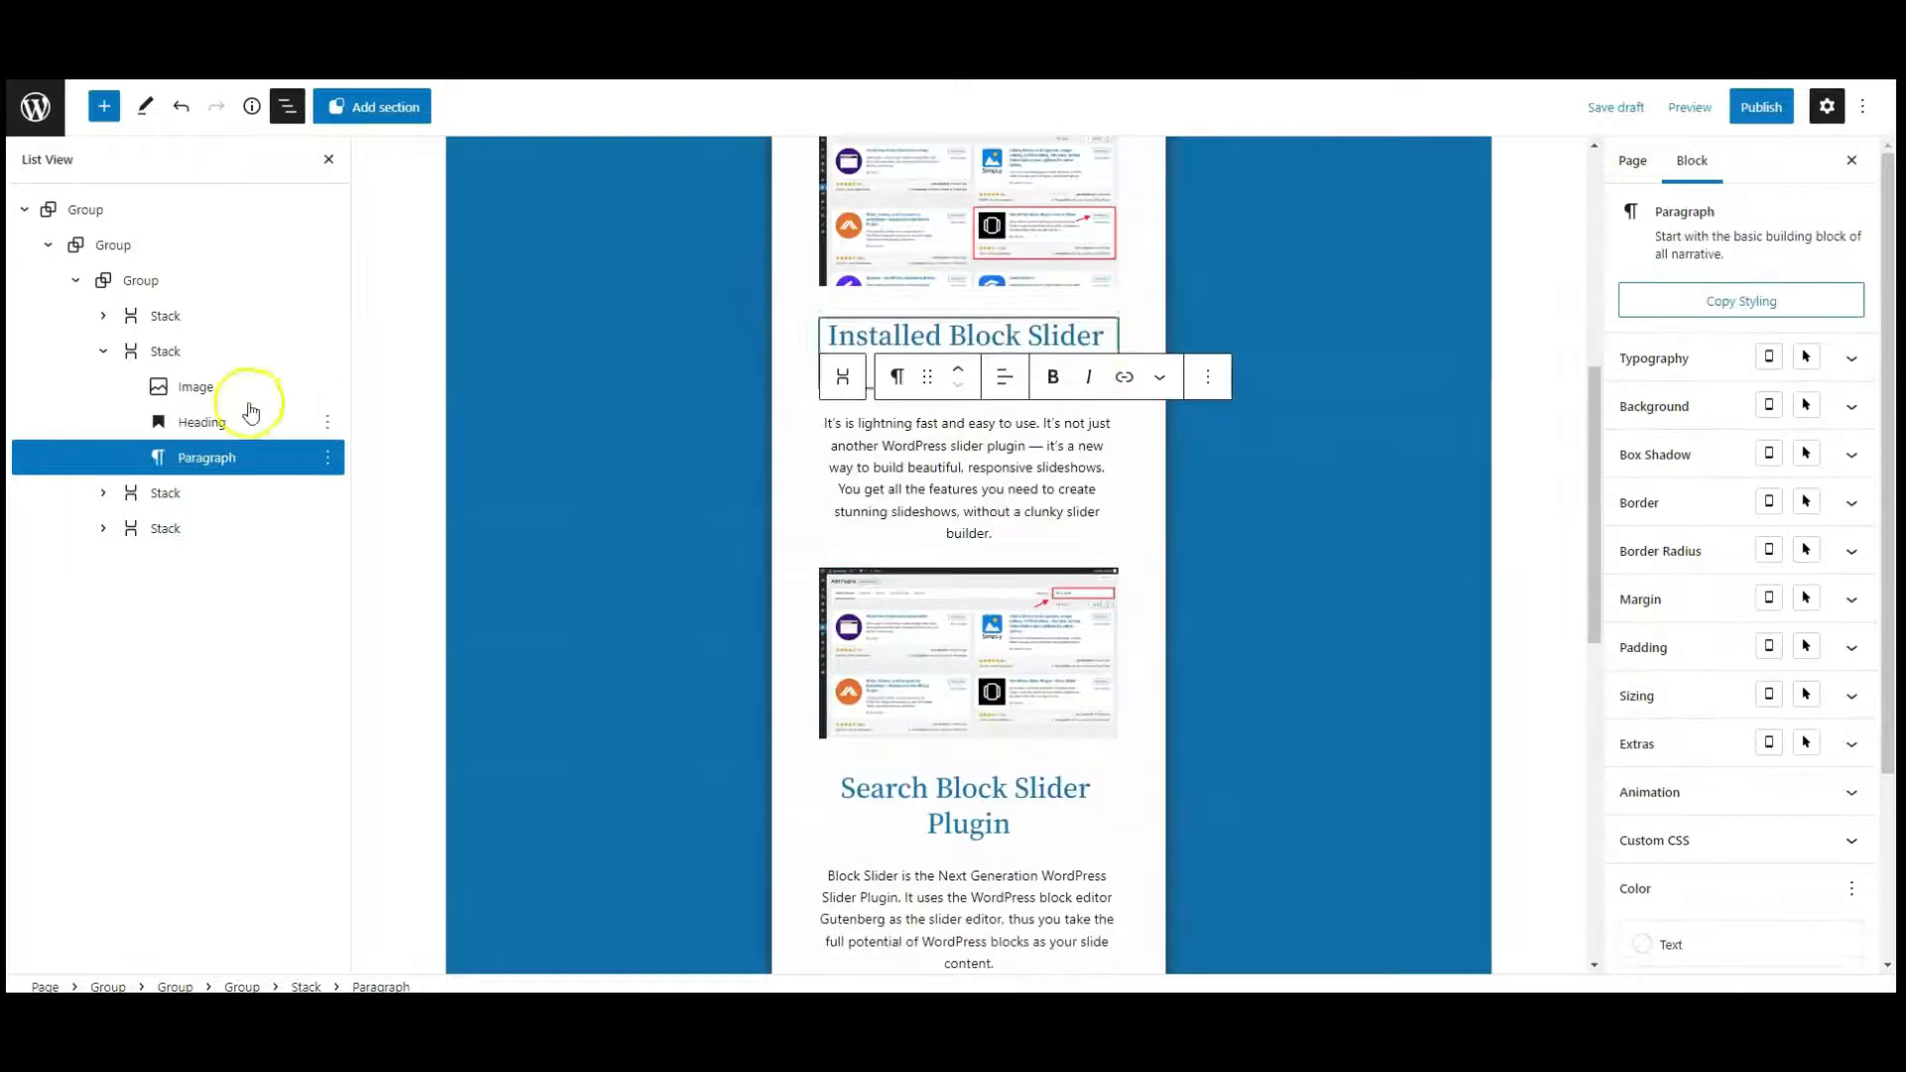
# Replace the image in the third stack with the screenshot of the plugin's activation button from the media library
pyautogui.click(102, 352)
pyautogui.click(165, 386)
pyautogui.click(977, 353)
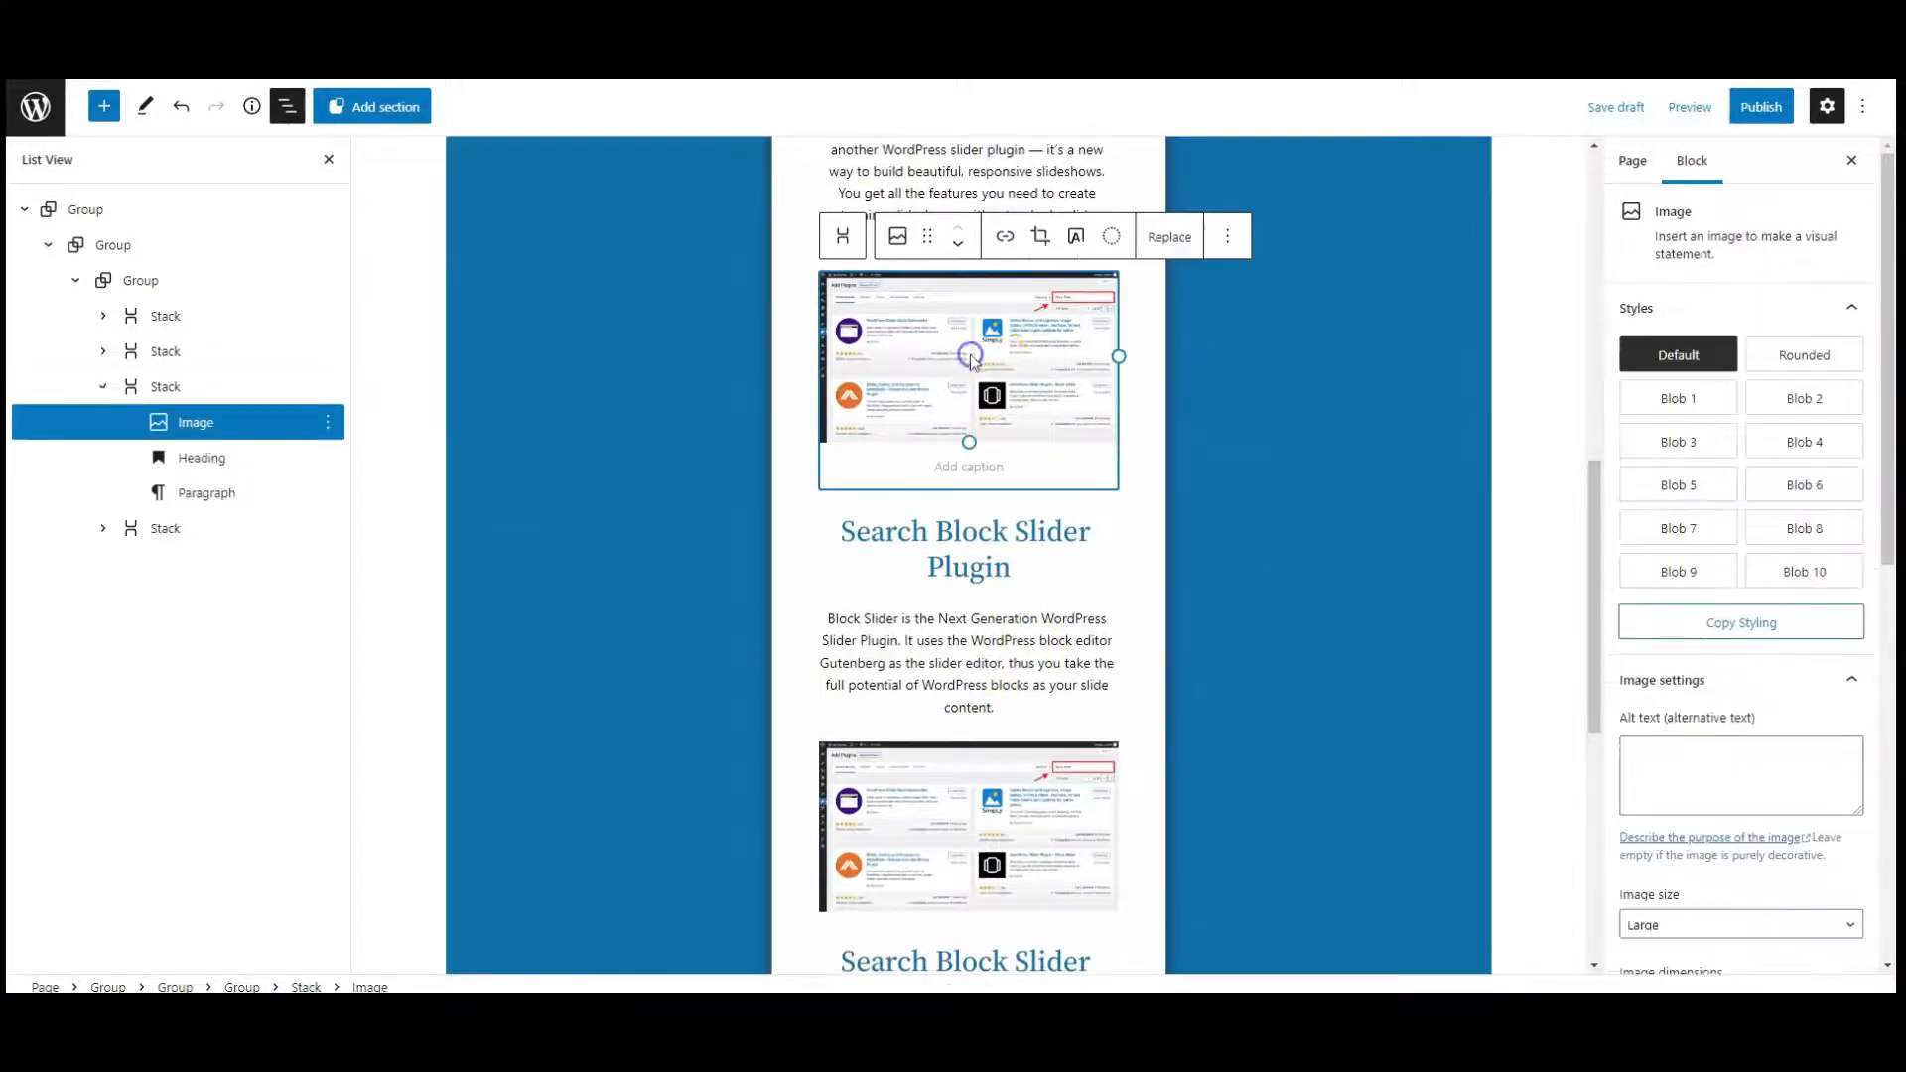
pyautogui.click(1162, 248)
pyautogui.click(1176, 300)
pyautogui.click(292, 348)
pyautogui.click(1816, 941)
# Set the third stack's heading to "Active Block Slider Plugin" and replace its paragraph with the text beginning "Activate the plugin through the 'Plugins' menu in WordPress."
pyautogui.tripleClick(955, 531)
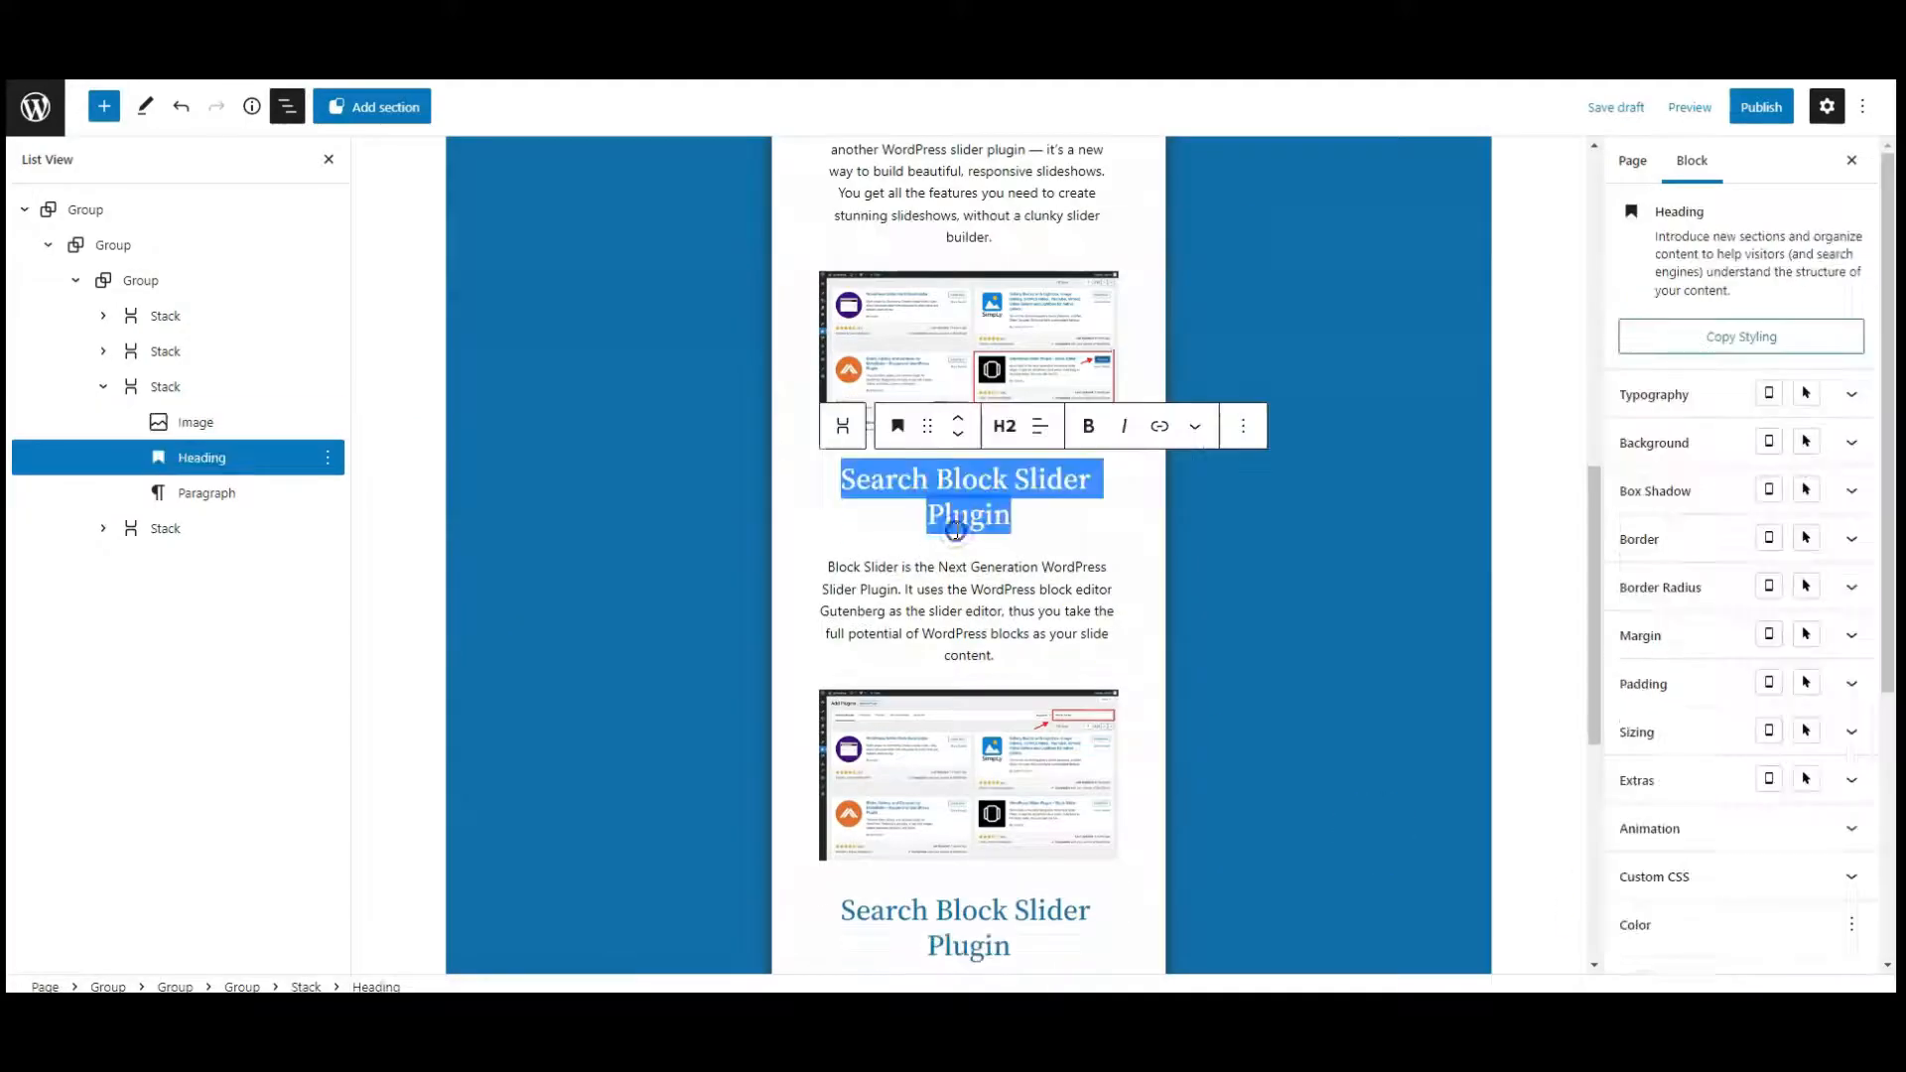
pyautogui.write('Active Block Slider Plugin')
pyautogui.tripleClick(939, 544)
pyautogui.write("Activate the plugin through the 'Plugins' menu in WordPress. Once Activated, you will find 'Block Slider' block in the Gutenberg editor")
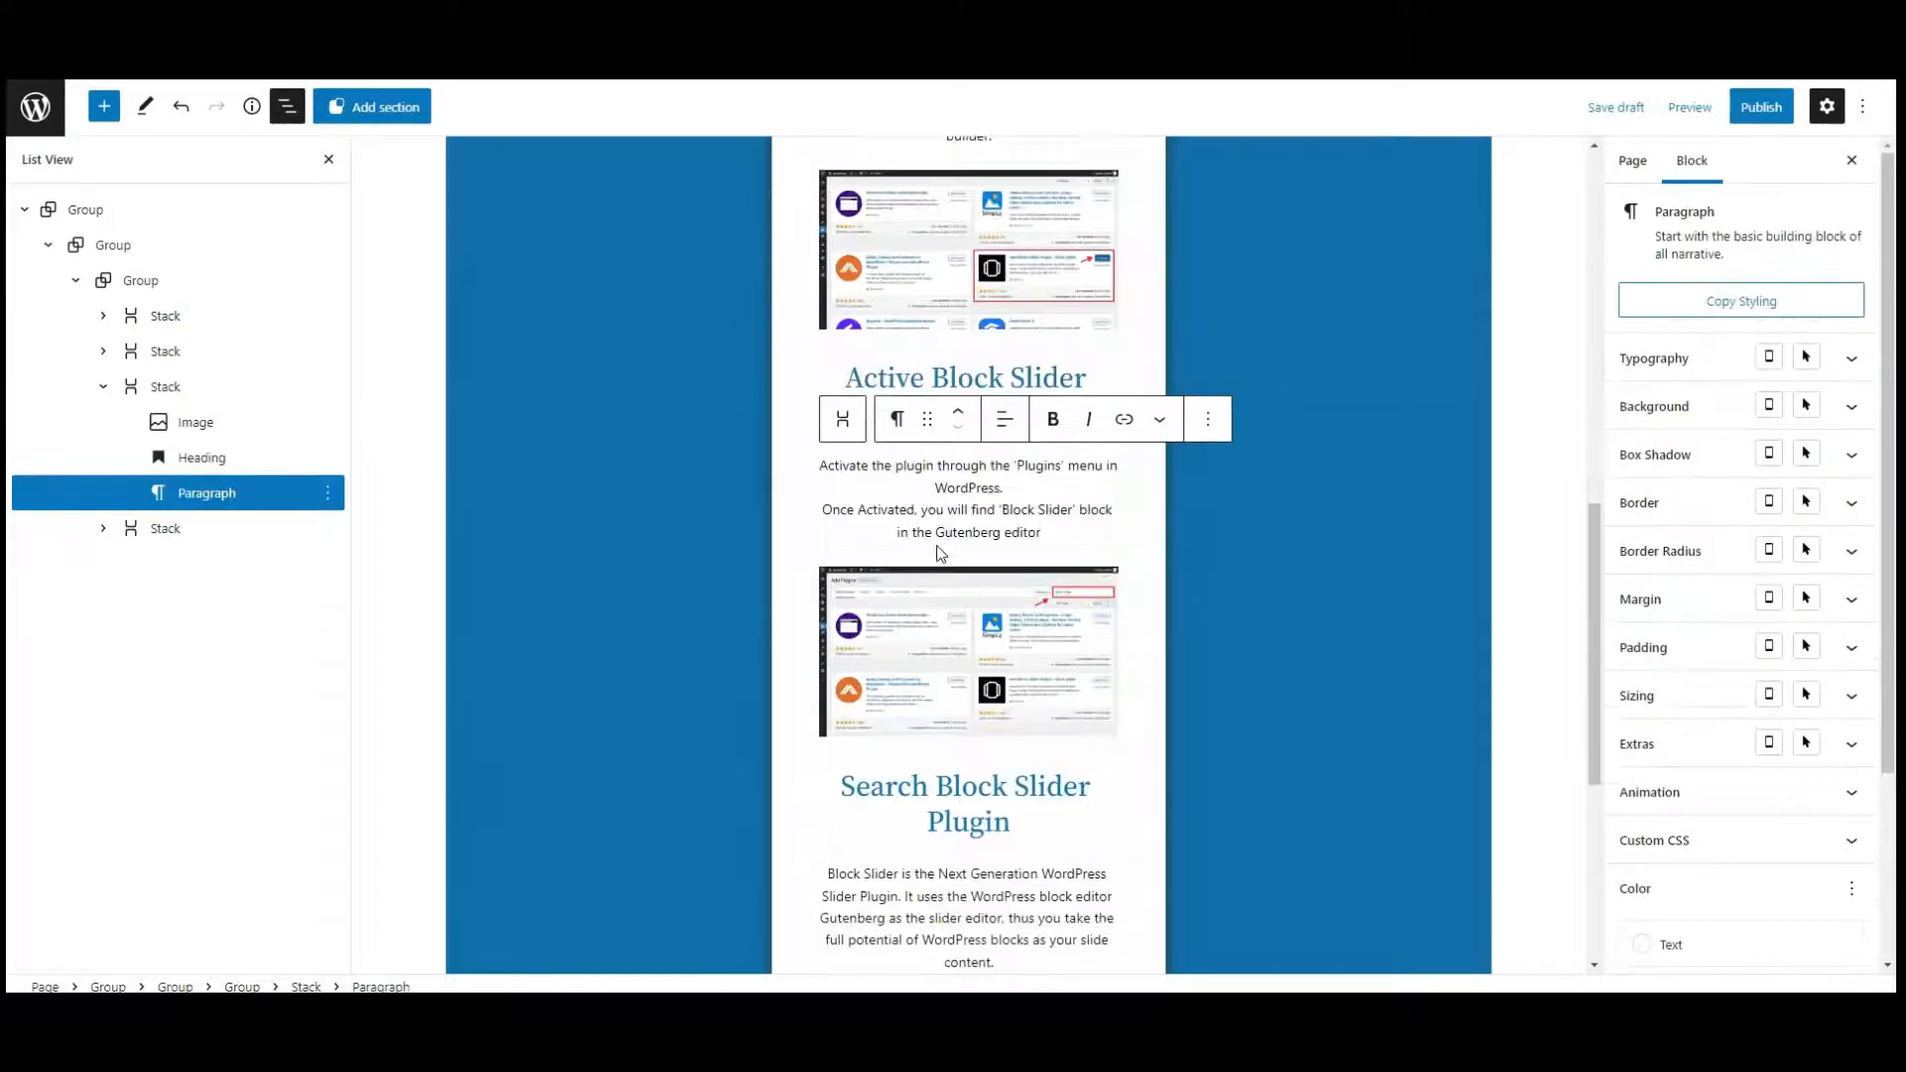
# Replace the image in the fourth stack with the screenshot of the editor's block inserter from the media library
pyautogui.click(103, 386)
pyautogui.click(172, 429)
pyautogui.click(953, 659)
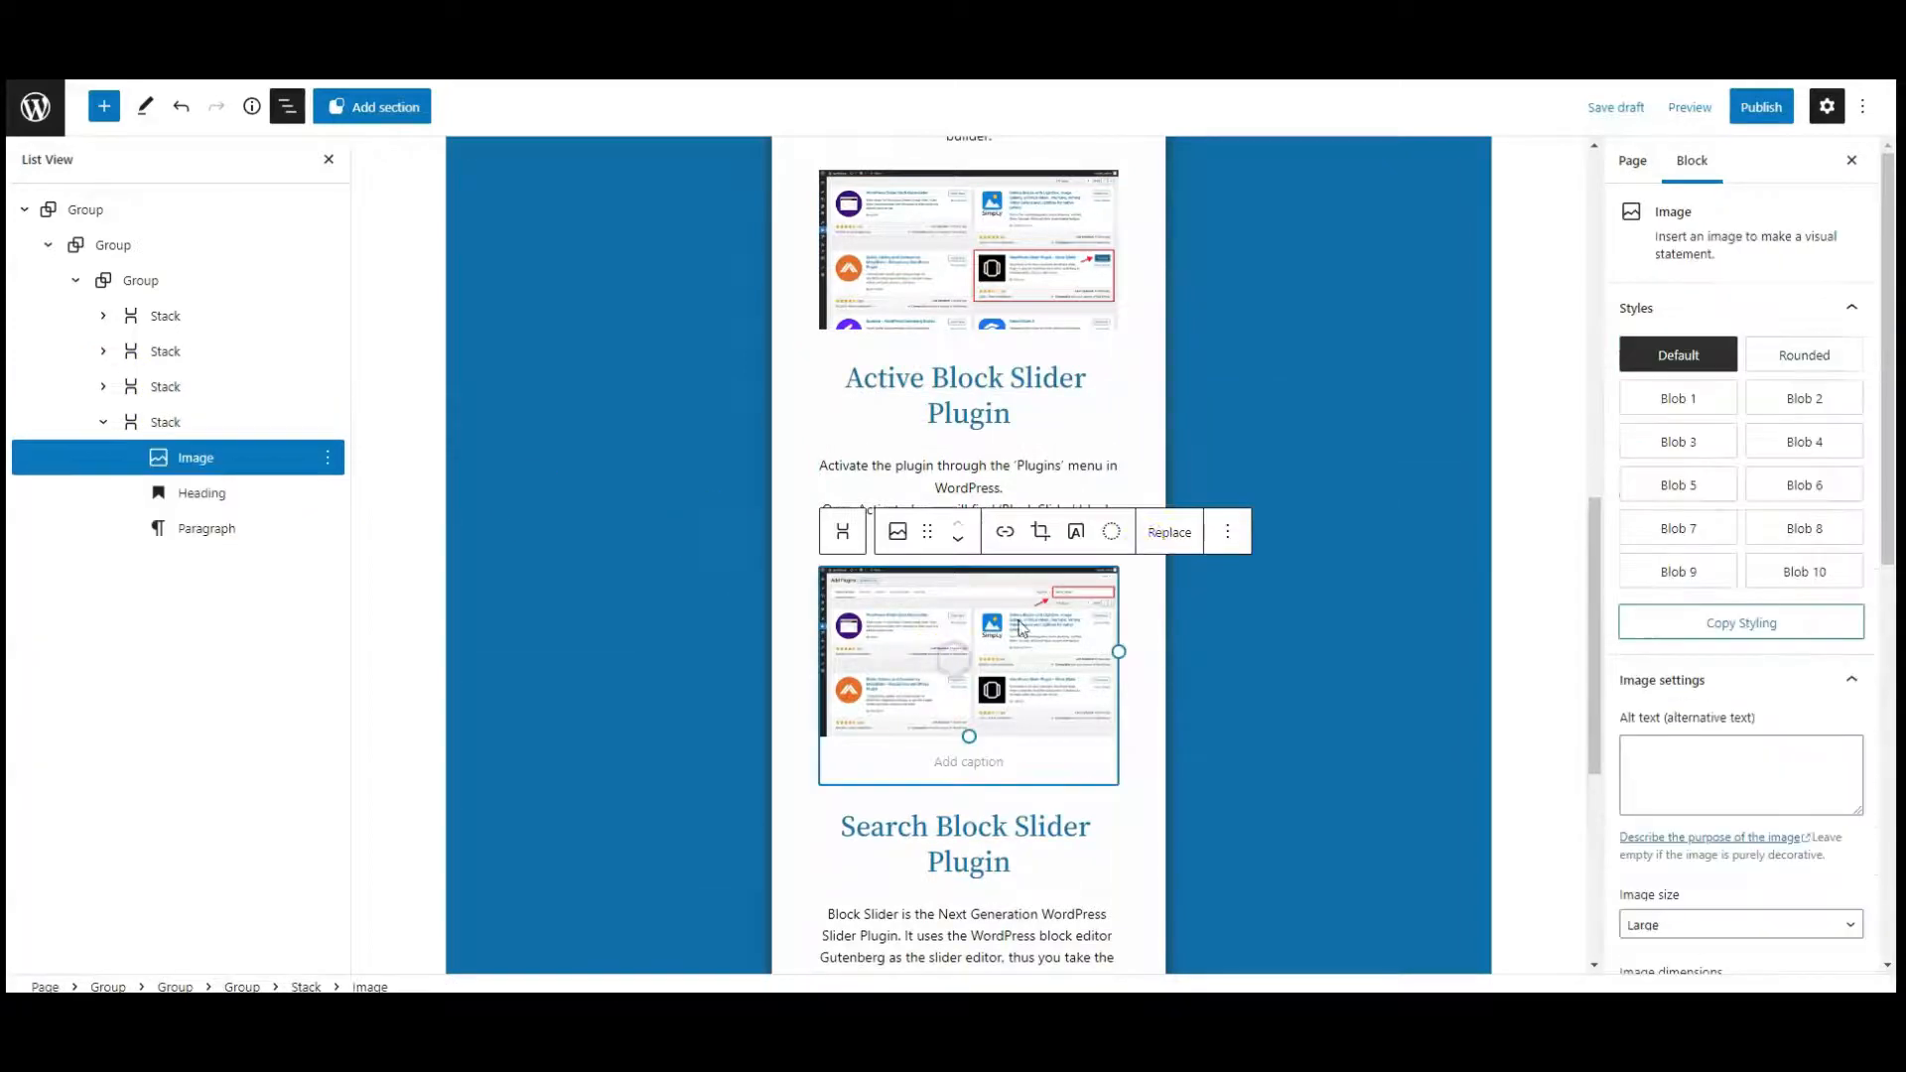
pyautogui.click(1163, 532)
pyautogui.click(1223, 594)
pyautogui.click(79, 358)
pyautogui.click(1831, 941)
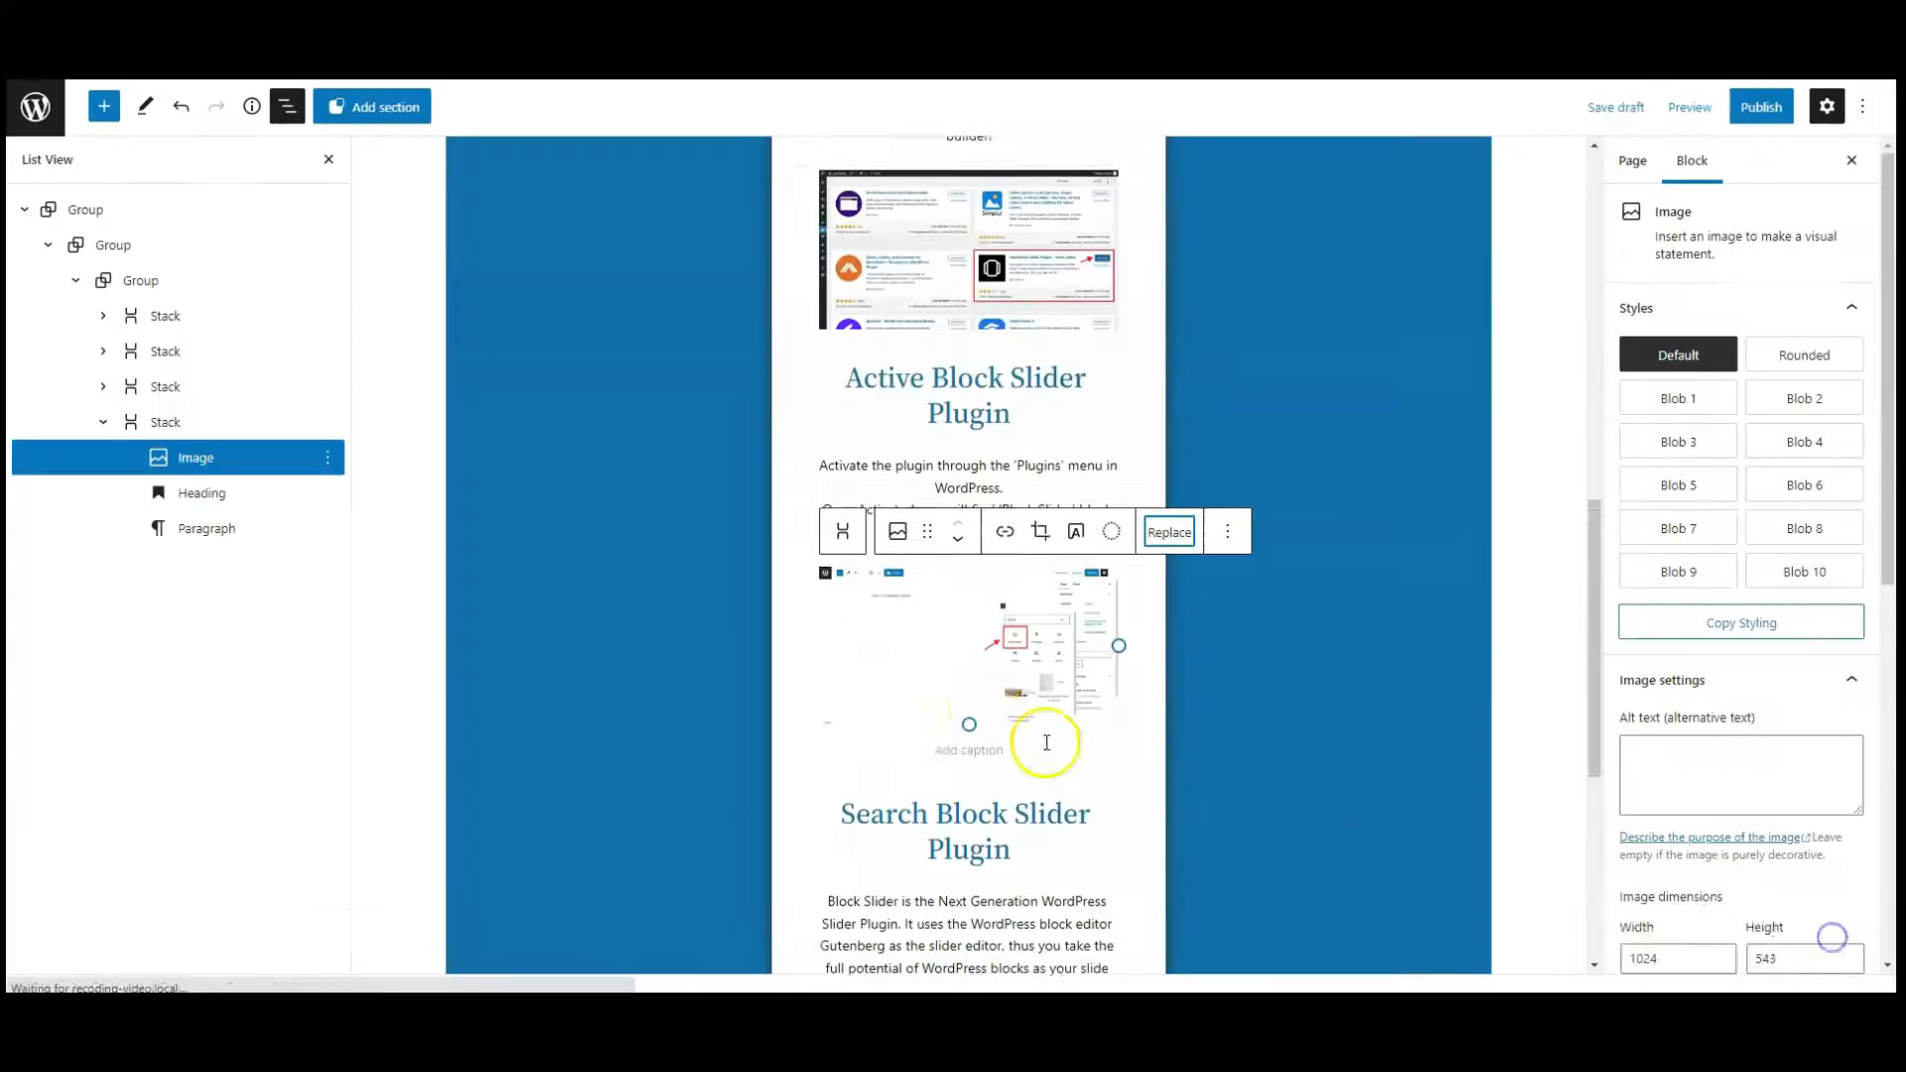
pyautogui.scroll(-2, 968, 663)
pyautogui.click(959, 646)
pyautogui.tripleClick(958, 647)
pyautogui.click(960, 611)
pyautogui.click(960, 610)
pyautogui.click(959, 629)
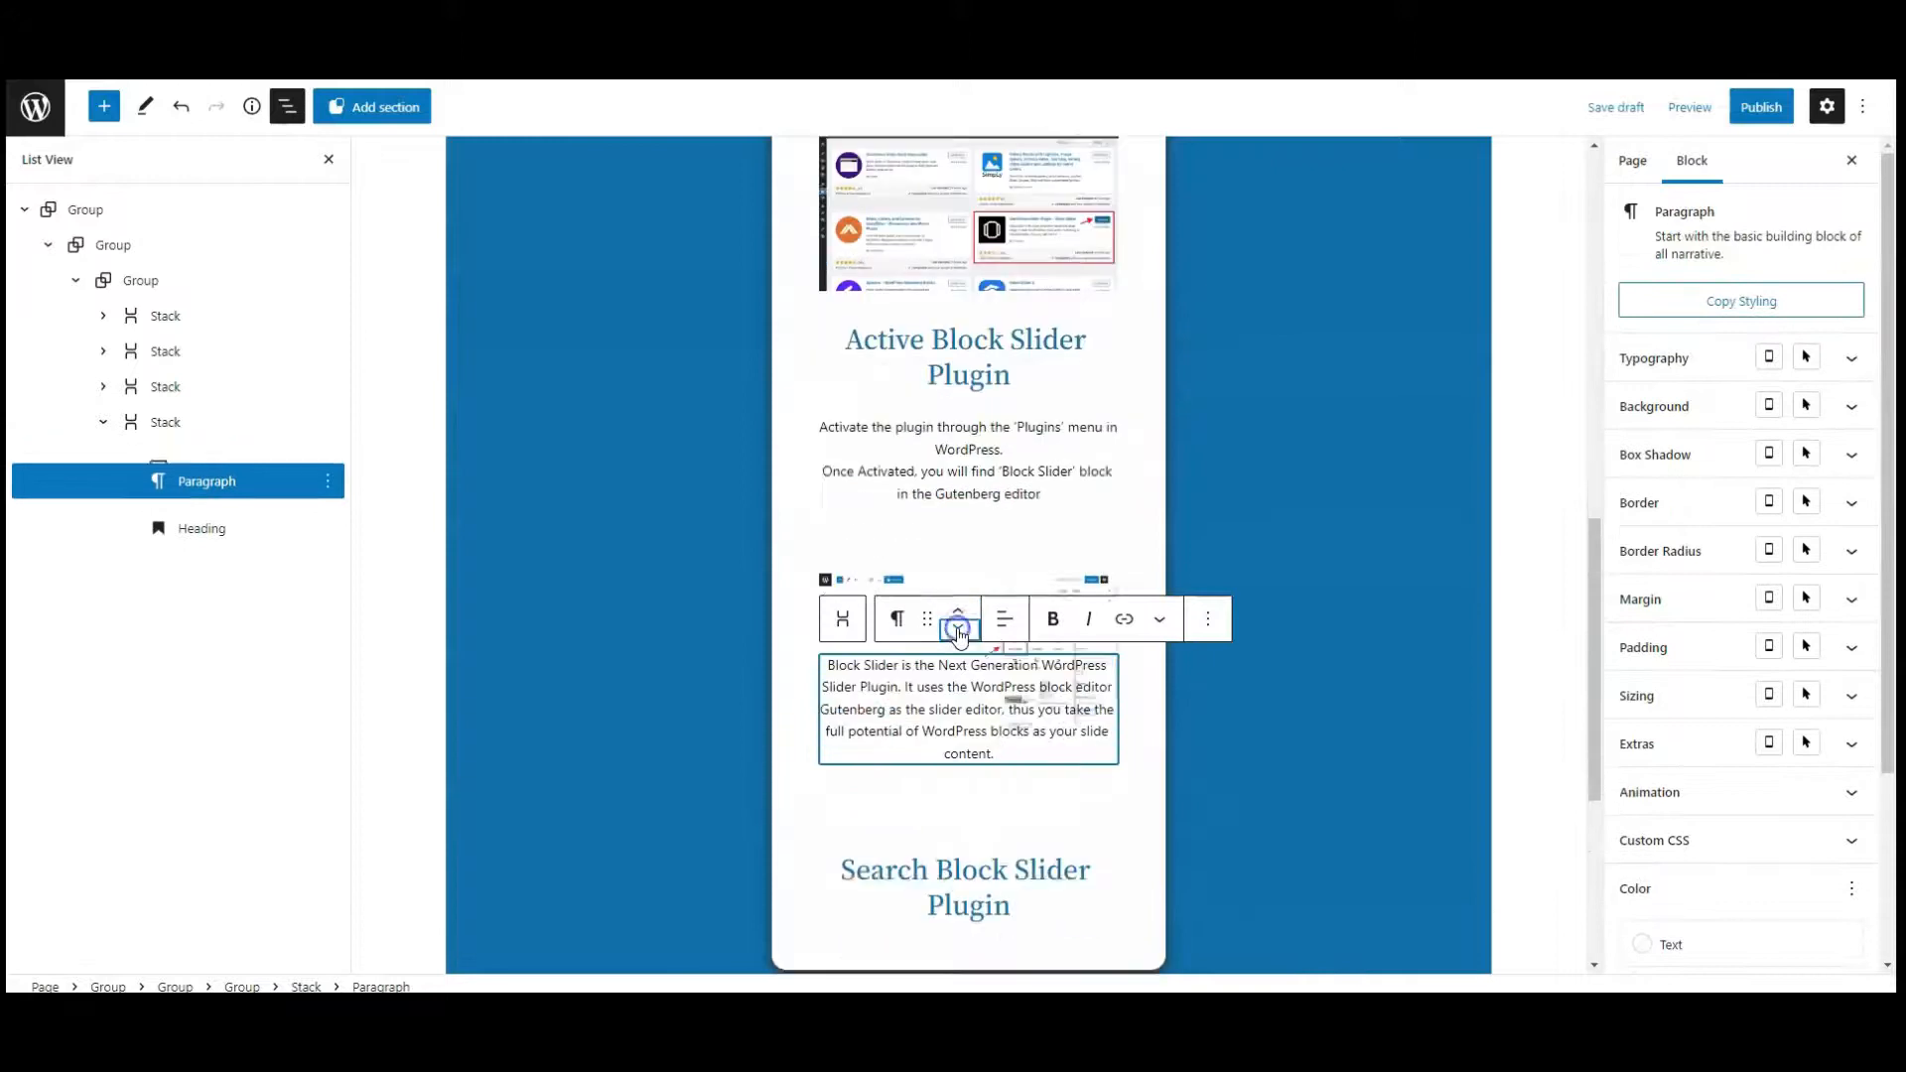
pyautogui.click(959, 630)
# Set the fourth stack's heading to "Add Block Slider Block" and replace its paragraph with the text beginning "A companion slider inserter block that lets you"
pyautogui.tripleClick(953, 580)
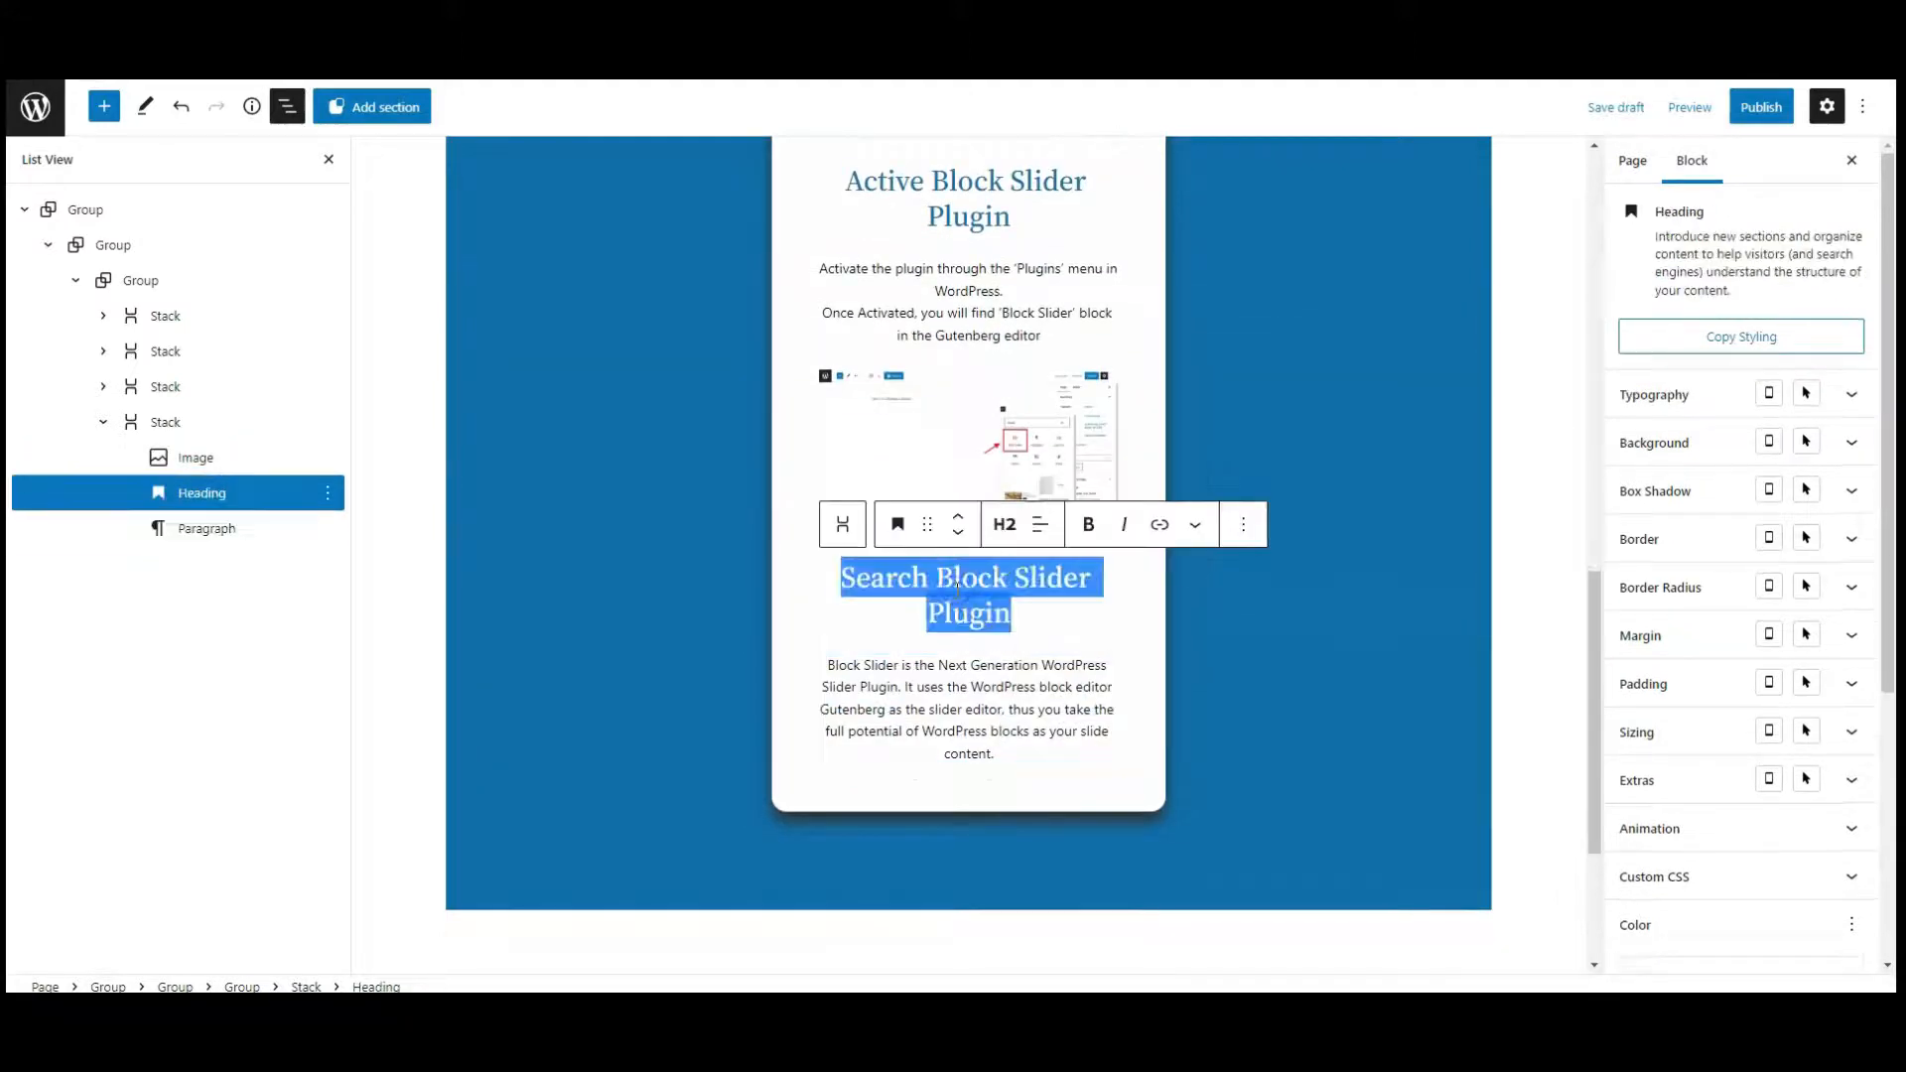
pyautogui.write('Add Block Slider Block')
pyautogui.click(950, 663)
pyautogui.tripleClick(950, 663)
pyautogui.write('A companion slider inserter block that lets you easily insert block slider on wordpress post/pages.')
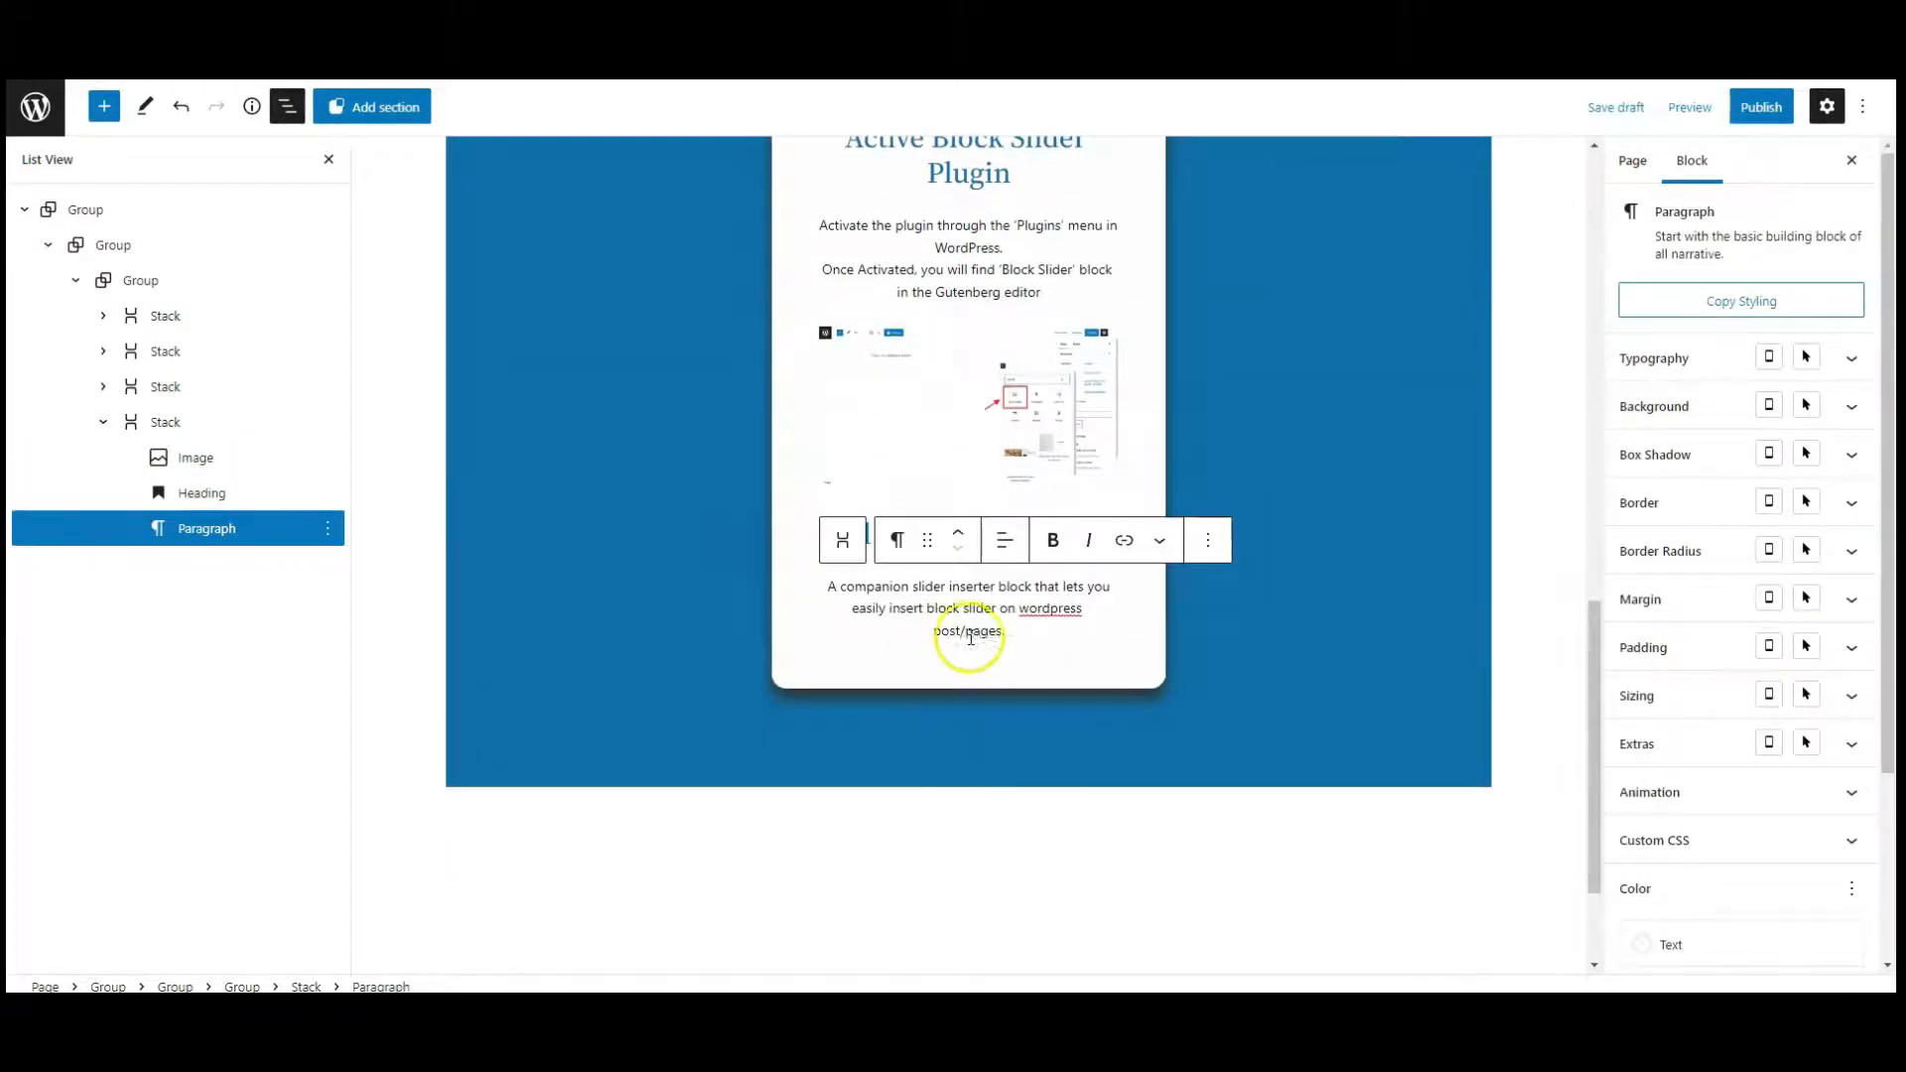
# Add the CSS class active-slide to the first stack alongside its existing info-slide class
pyautogui.click(102, 422)
pyautogui.click(152, 318)
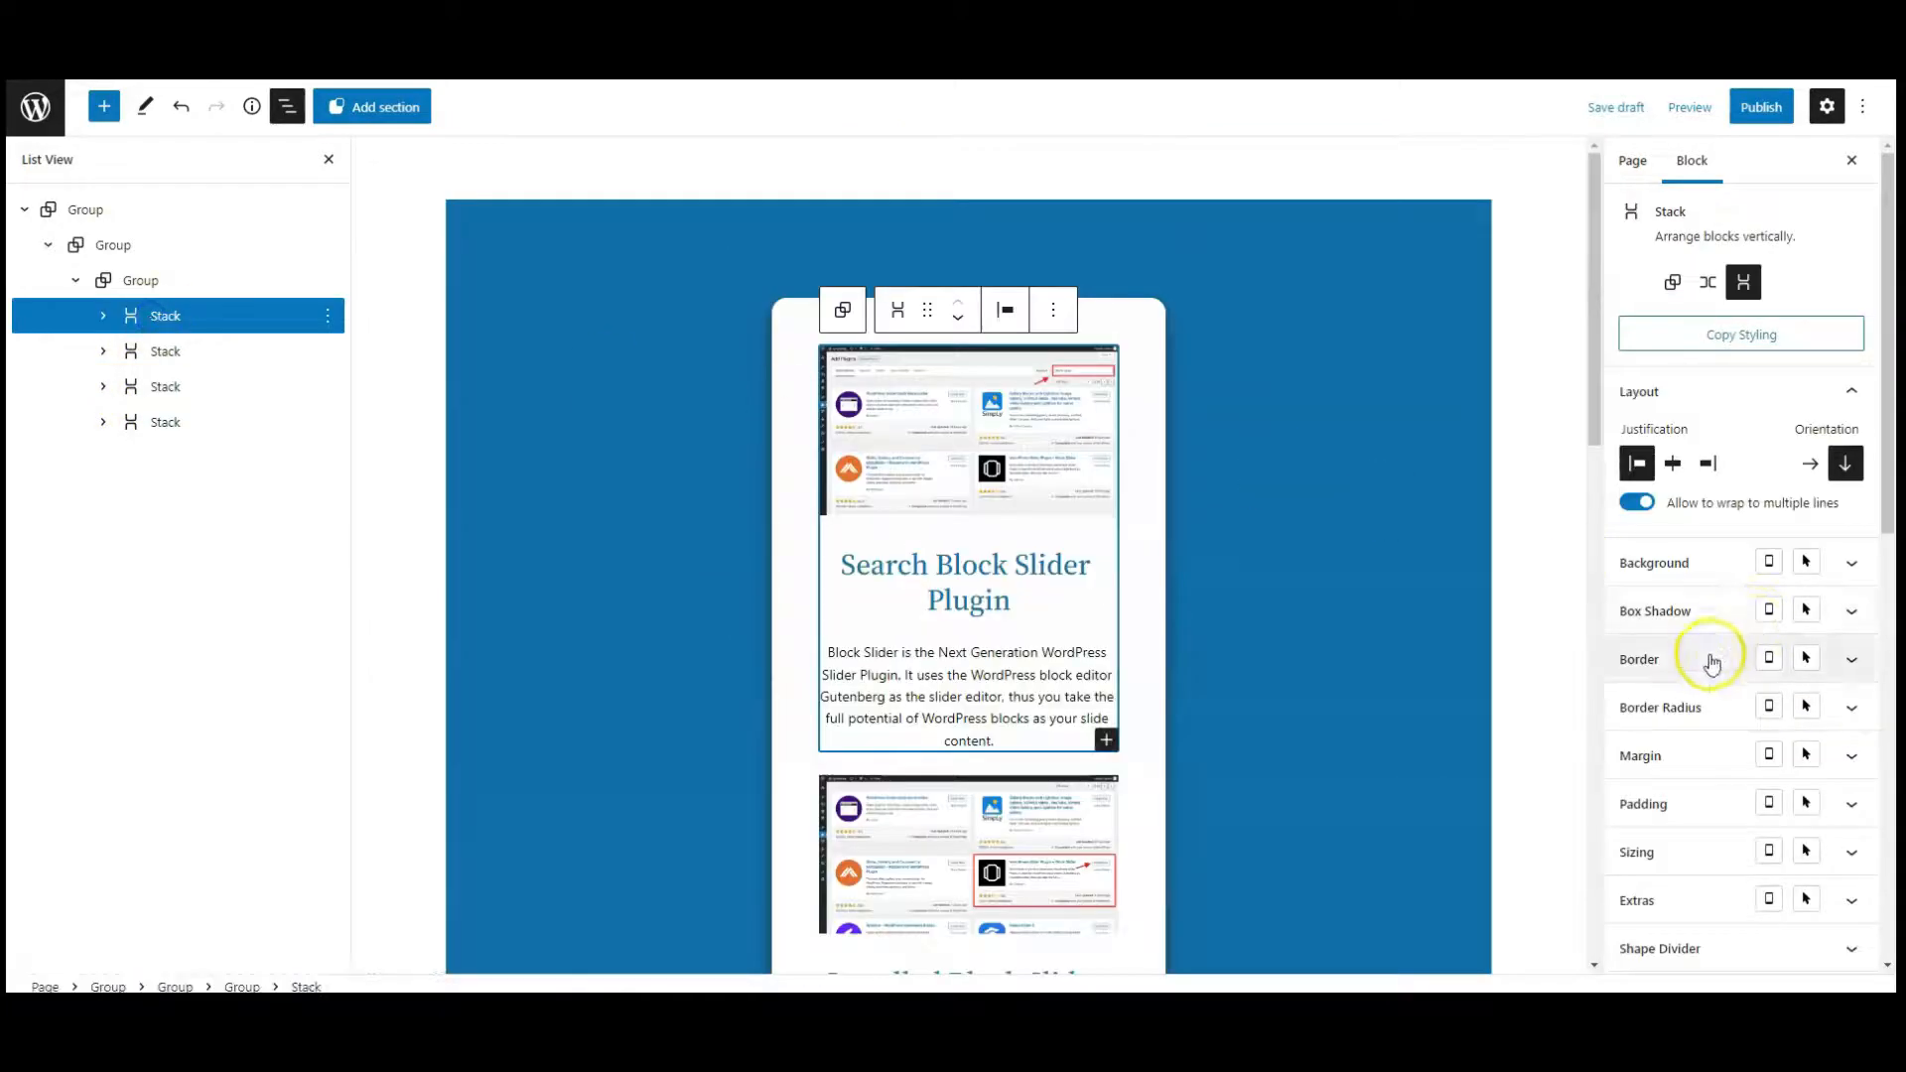
pyautogui.scroll(-10, 1701, 659)
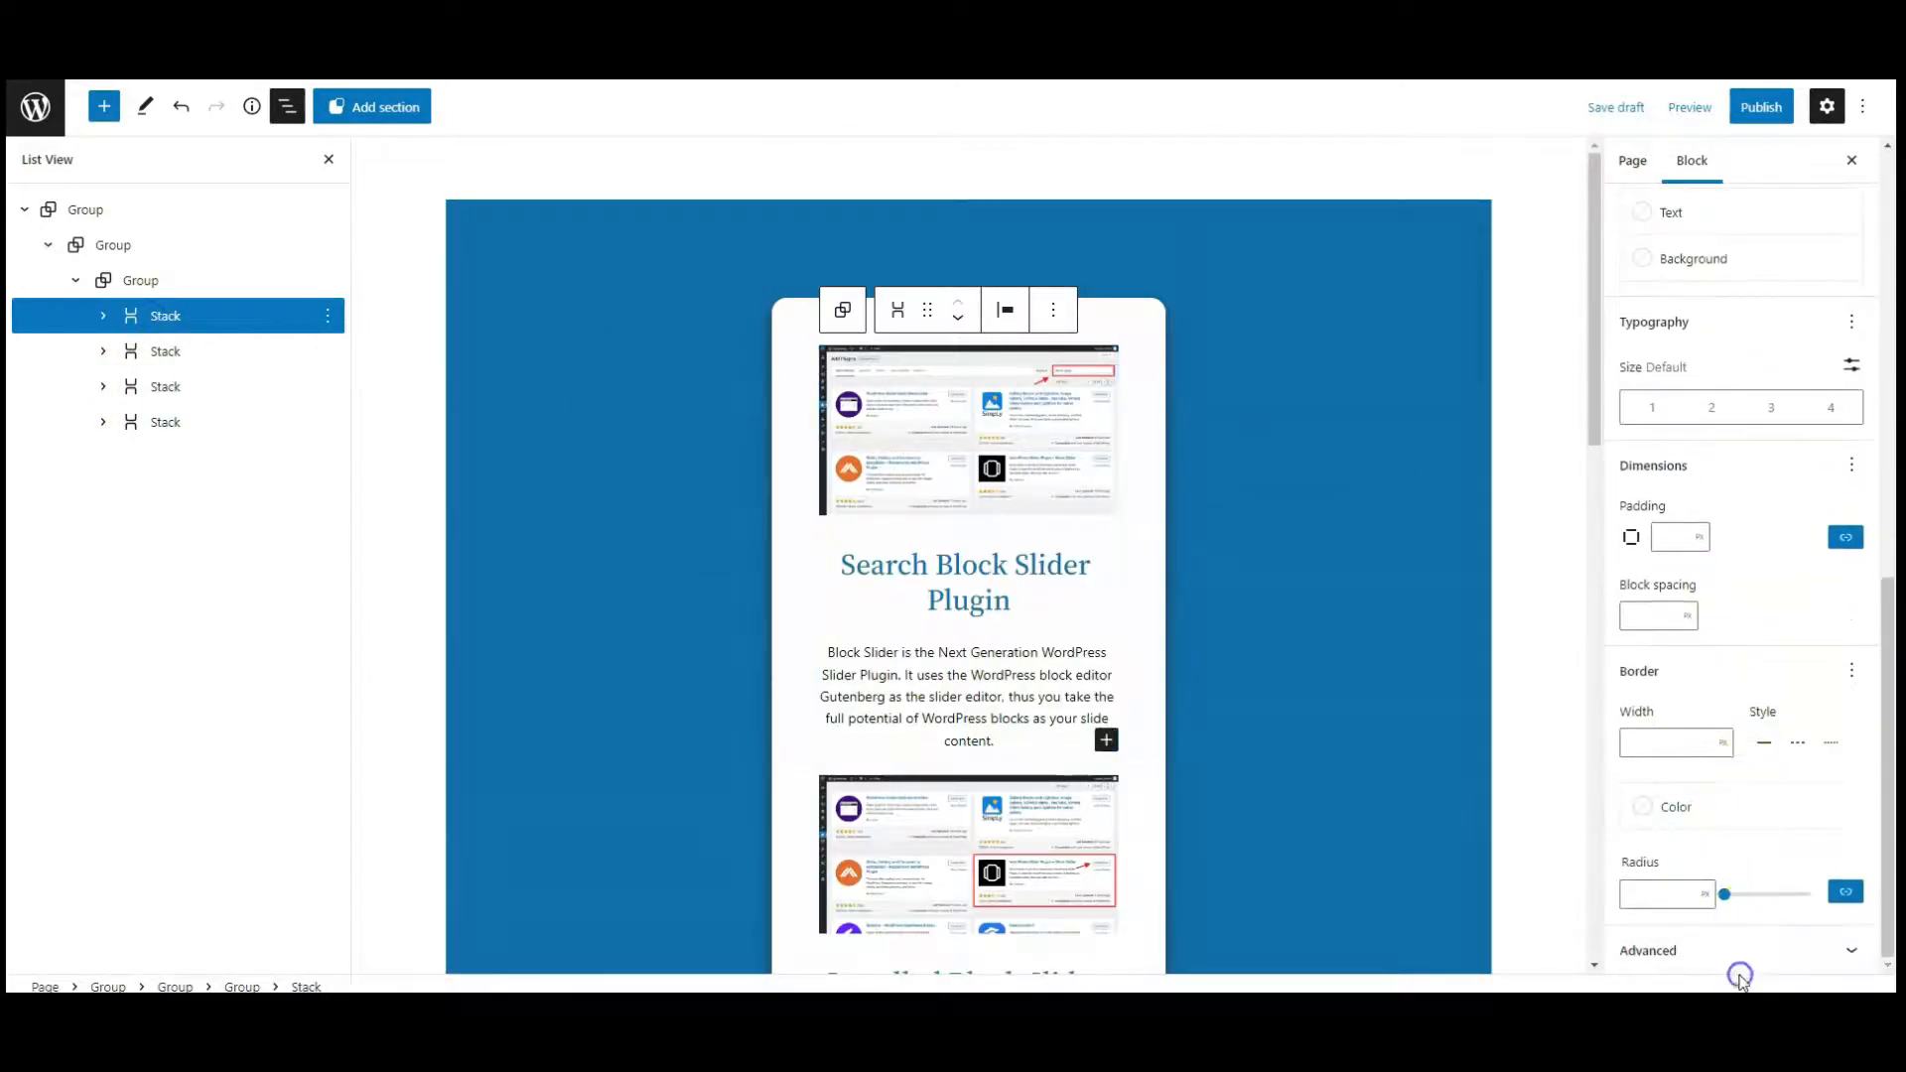
pyautogui.click(1727, 949)
pyautogui.scroll(-5, 1735, 944)
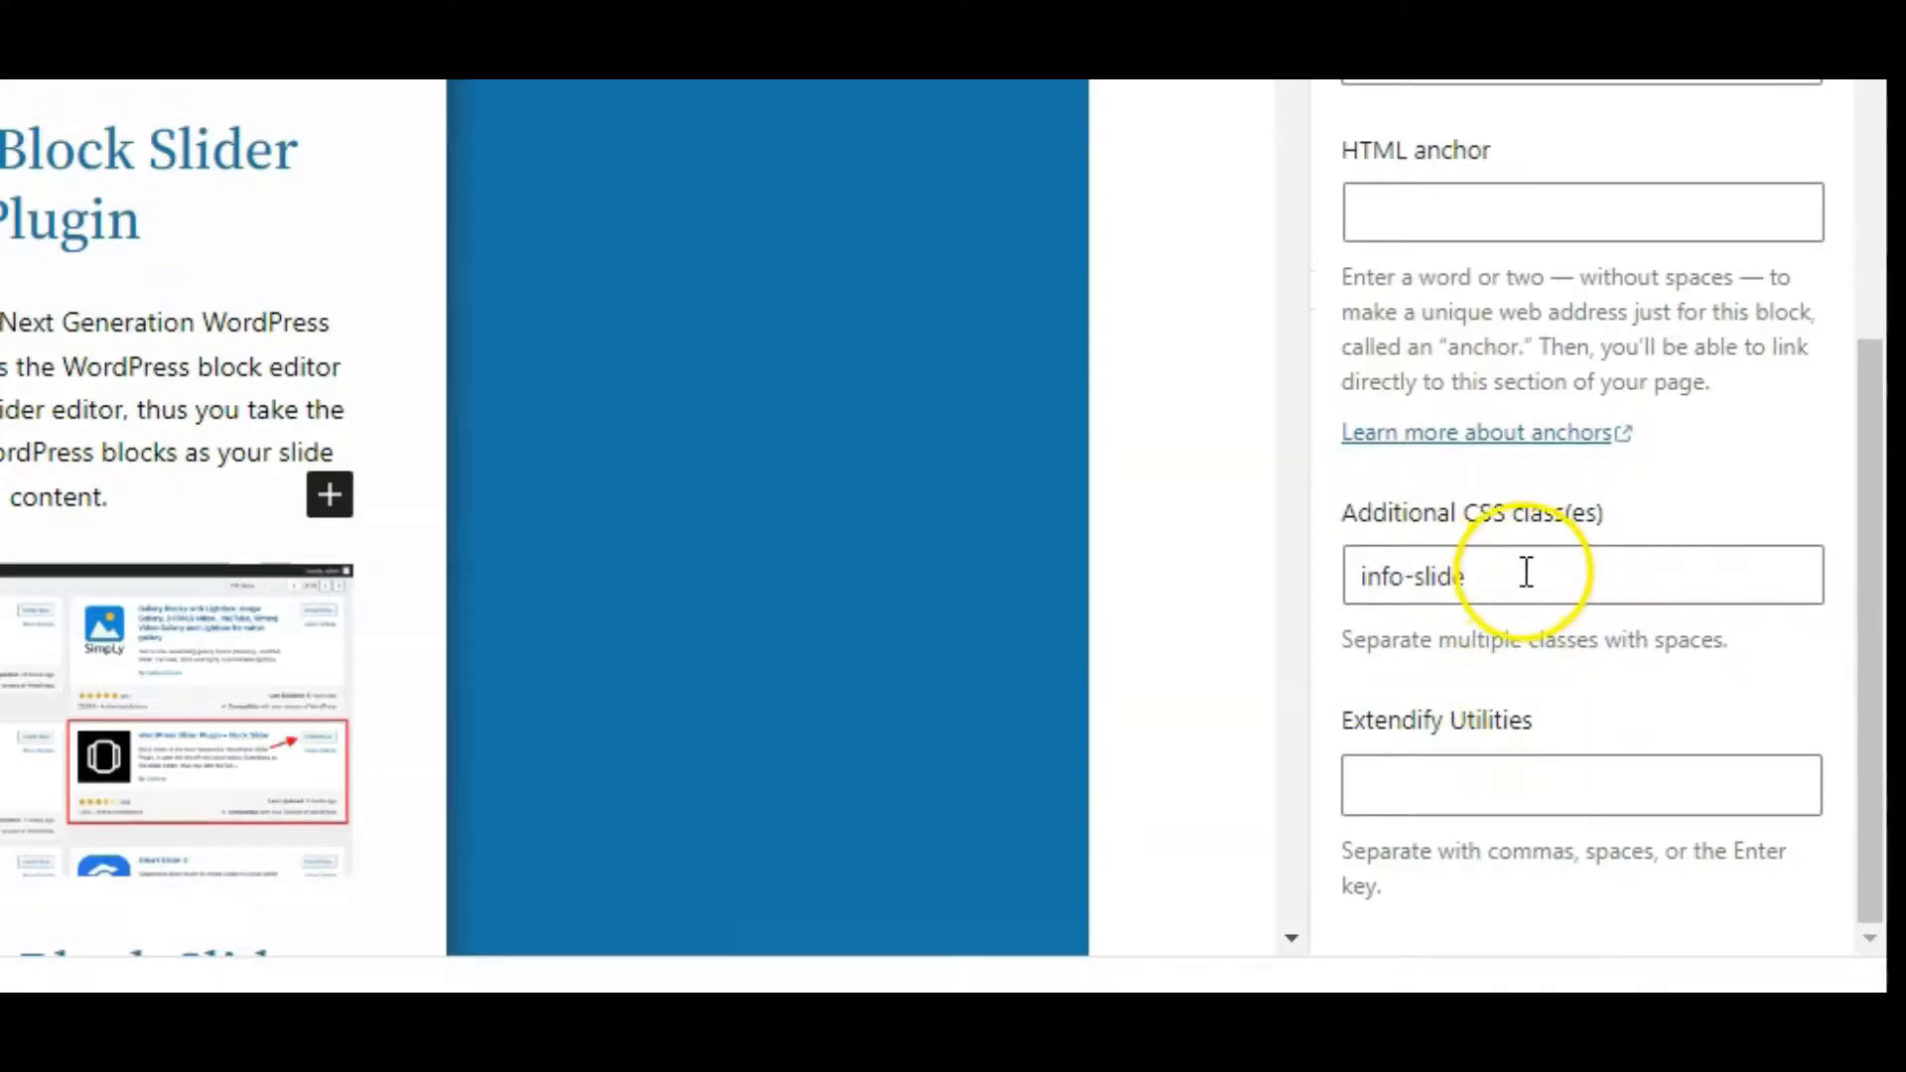
pyautogui.click(1514, 574)
pyautogui.write('active-slide')
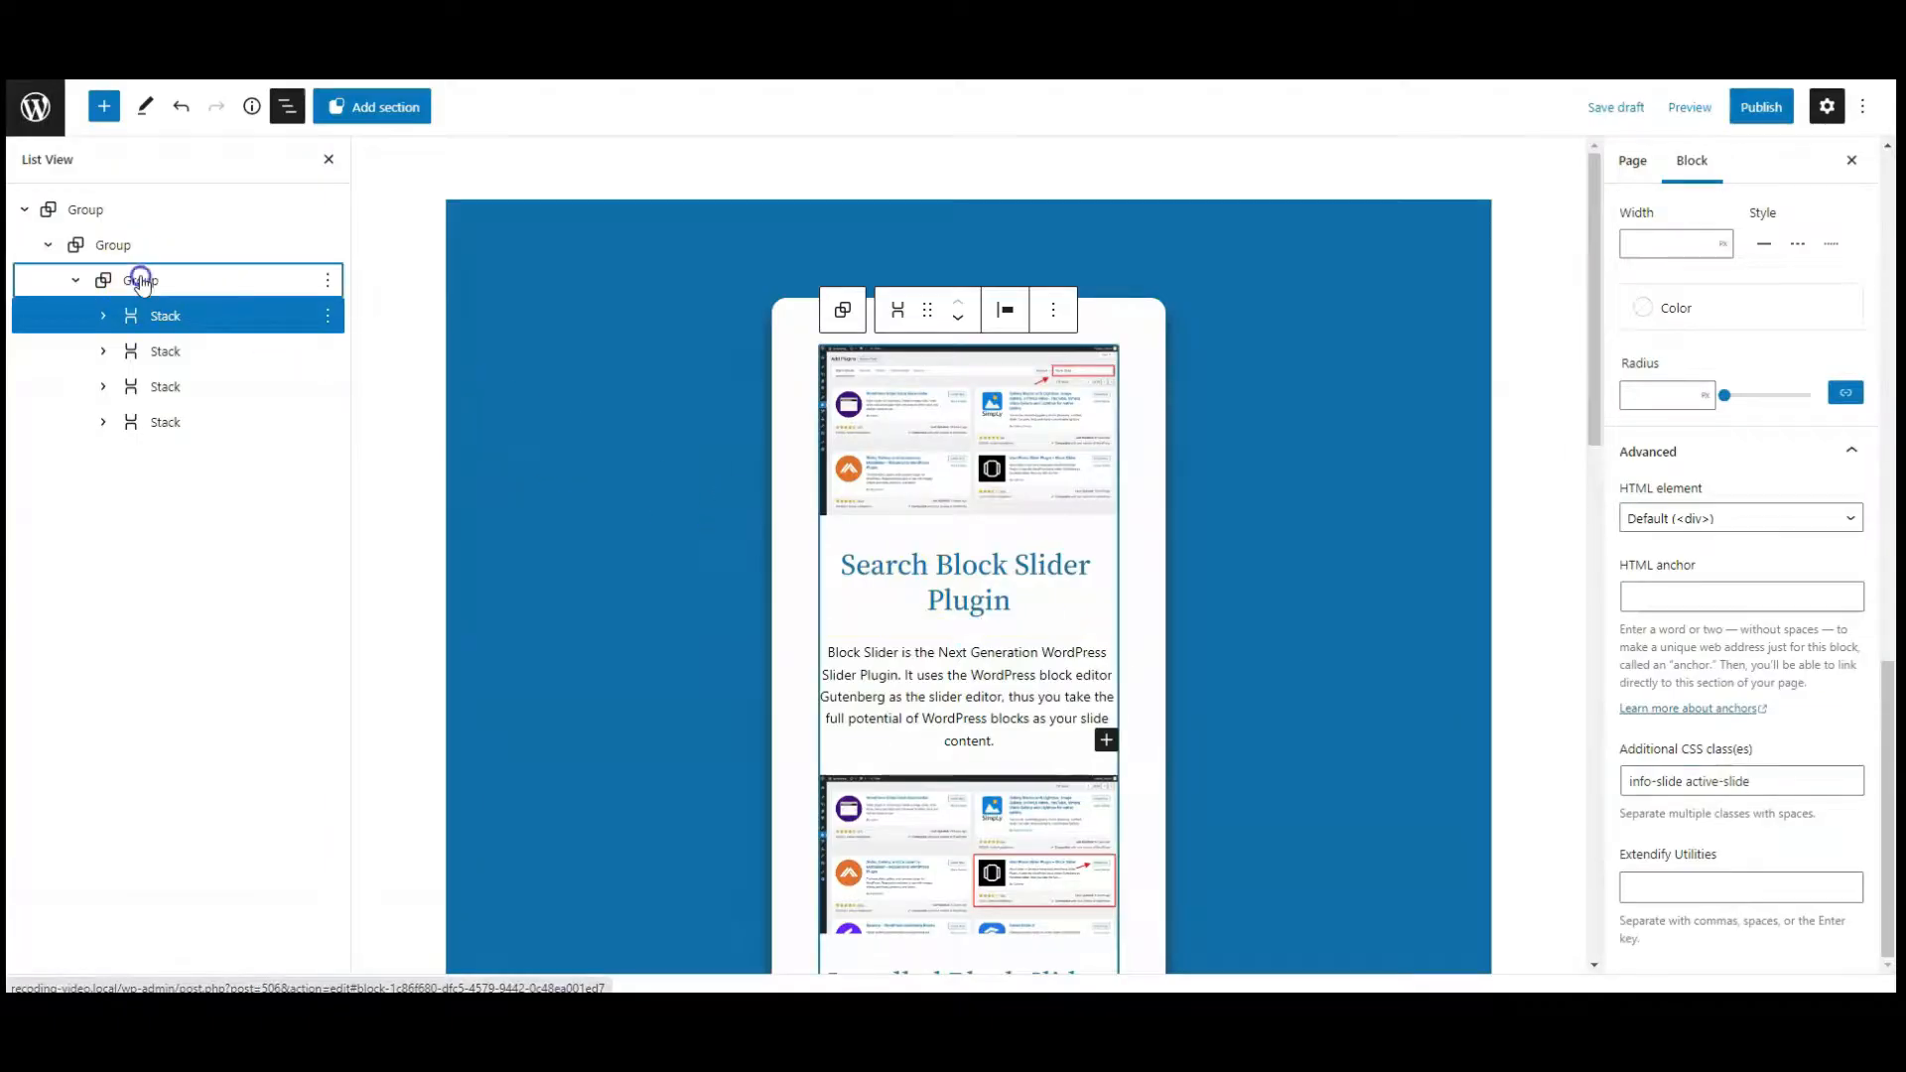
# Give the innermost group that holds the four stacks the CSS class info-slider and collapse it in the block list
pyautogui.click(143, 283)
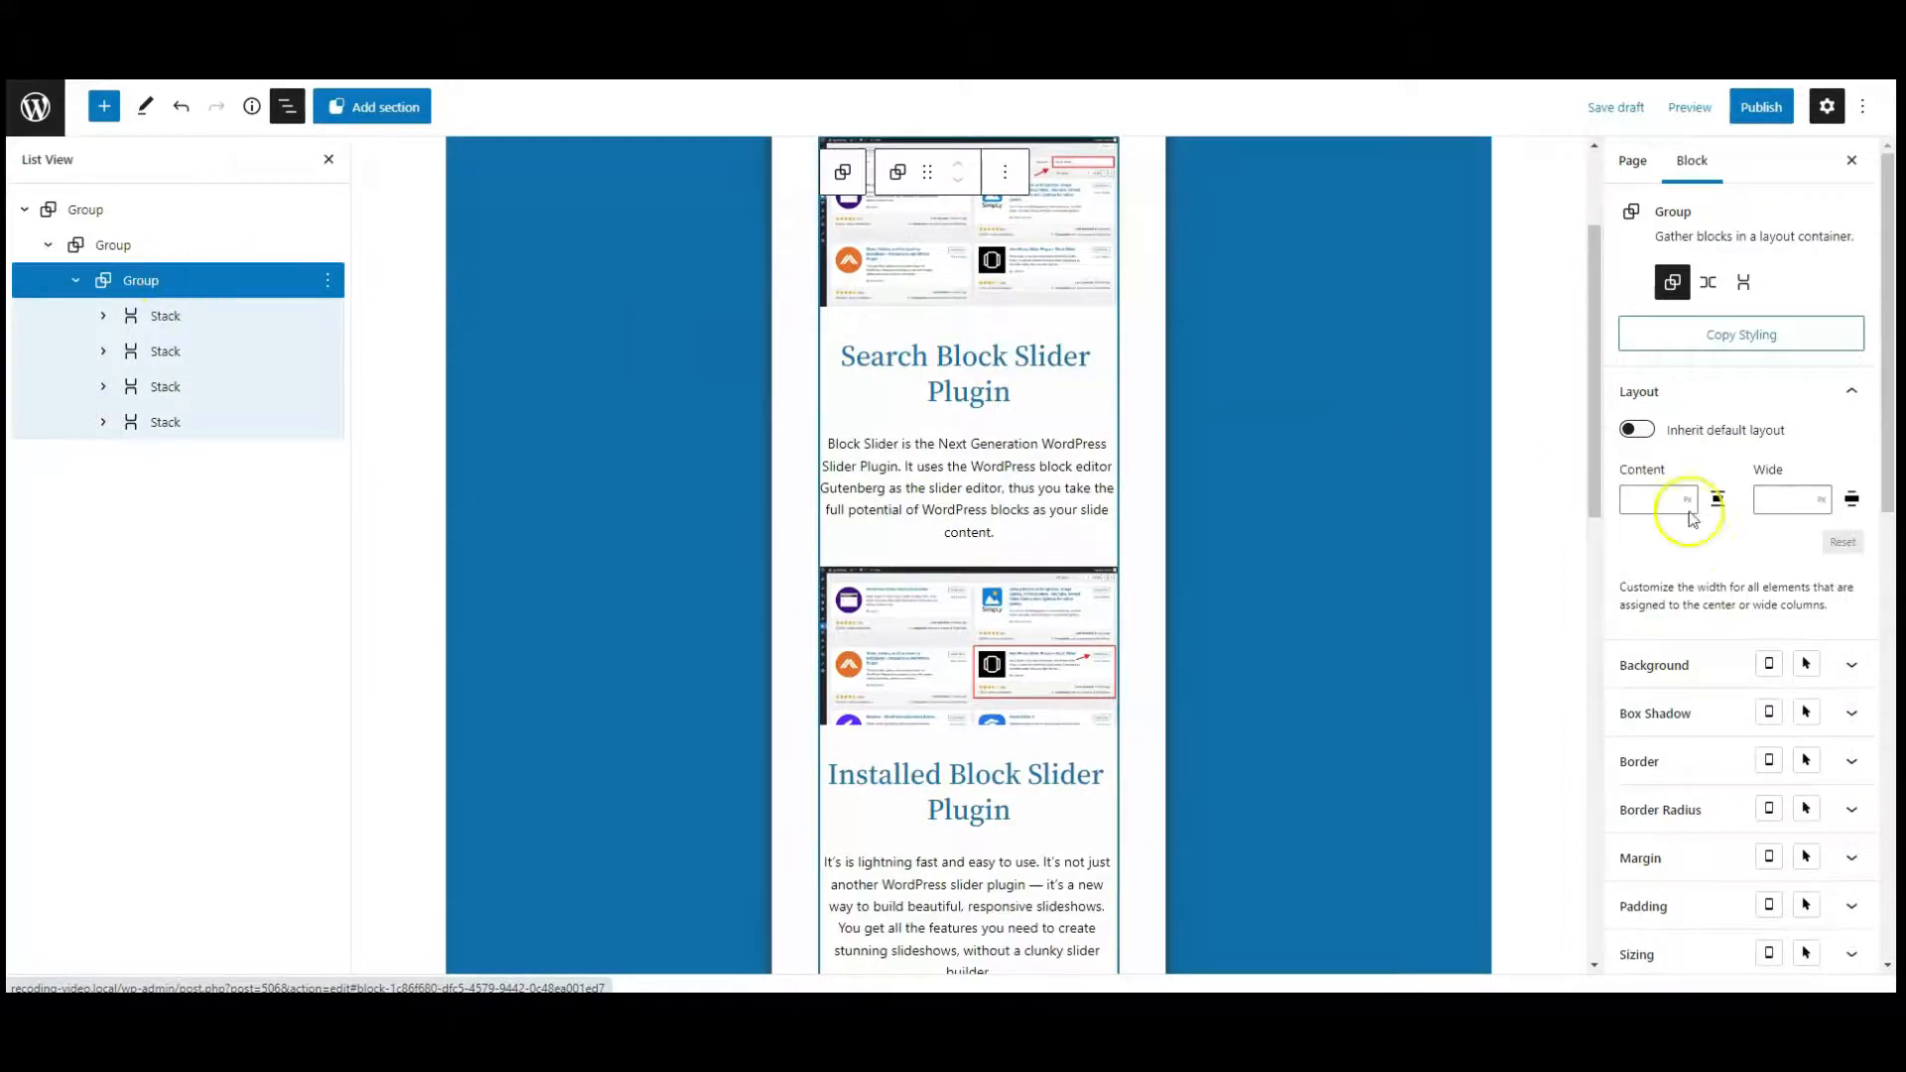
pyautogui.scroll(-10, 1735, 659)
pyautogui.click(1701, 953)
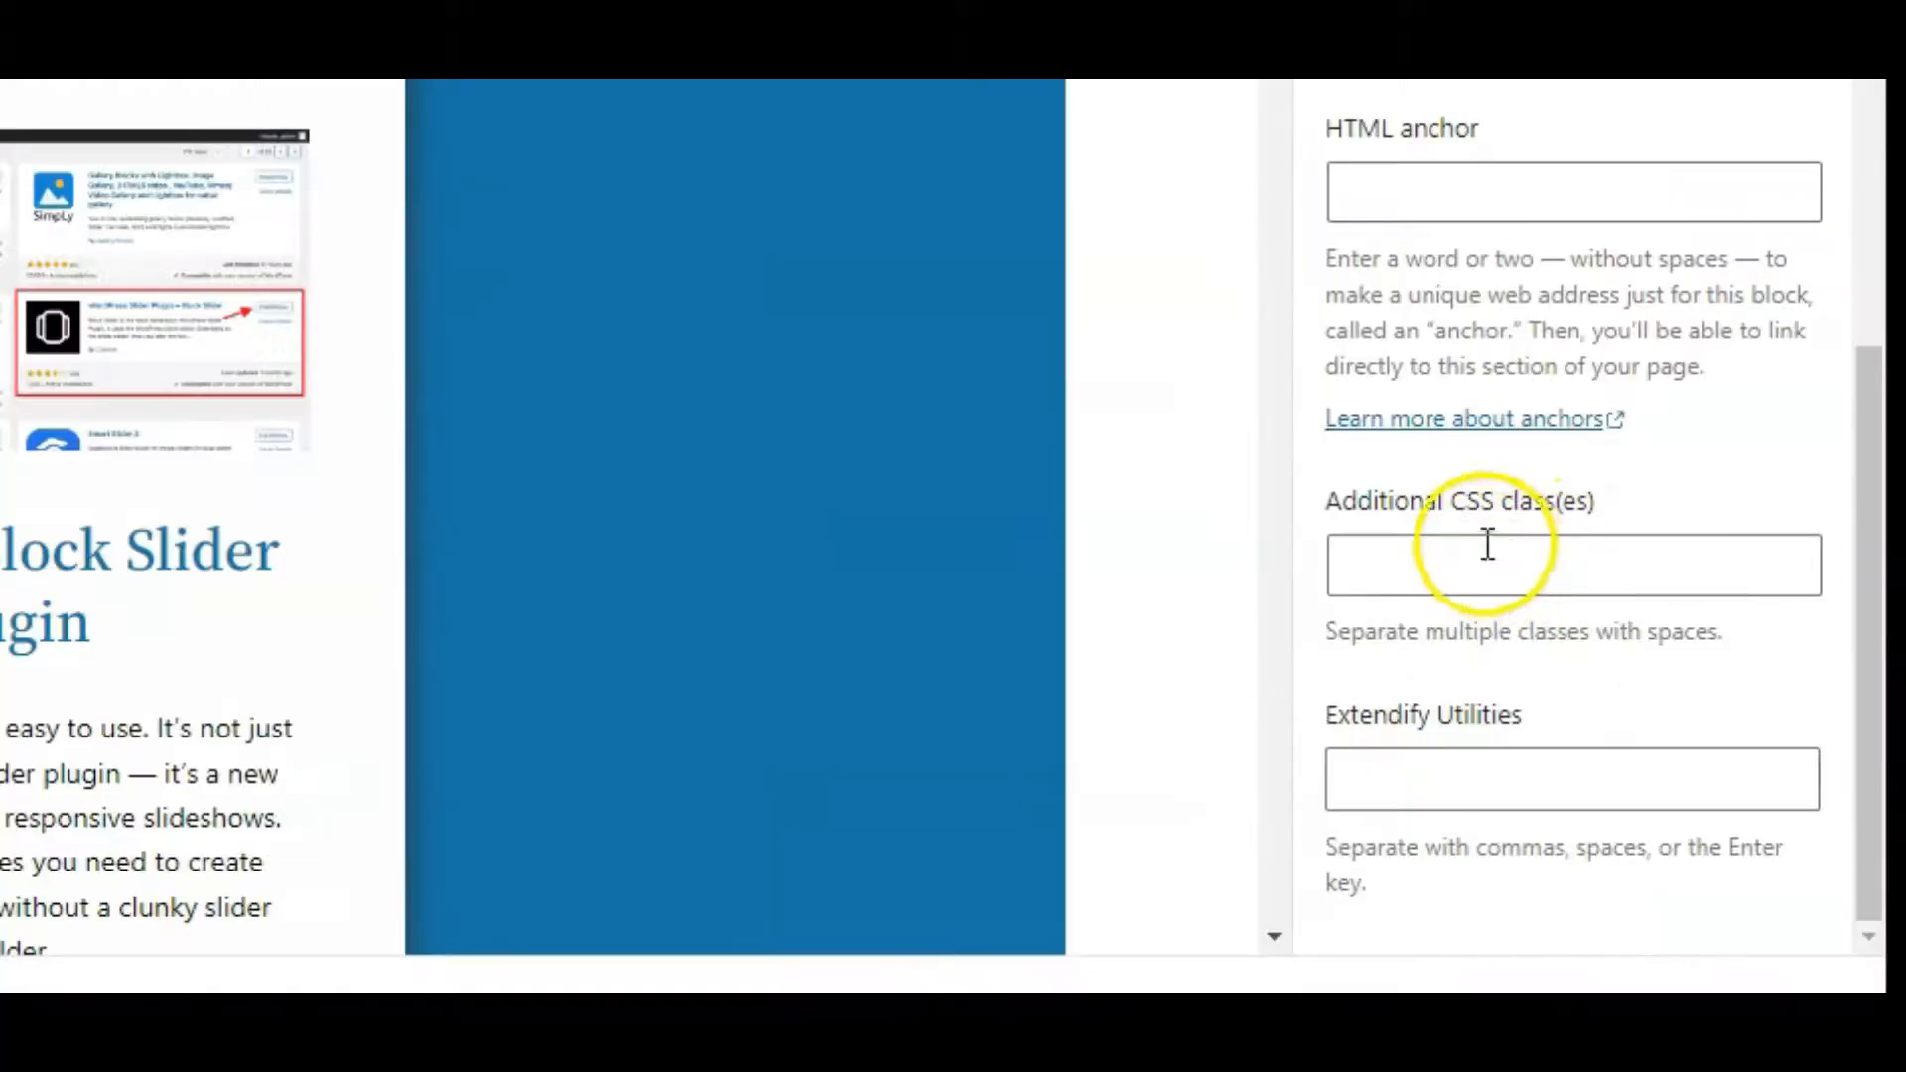
pyautogui.click(1488, 552)
pyautogui.write('info-slider')
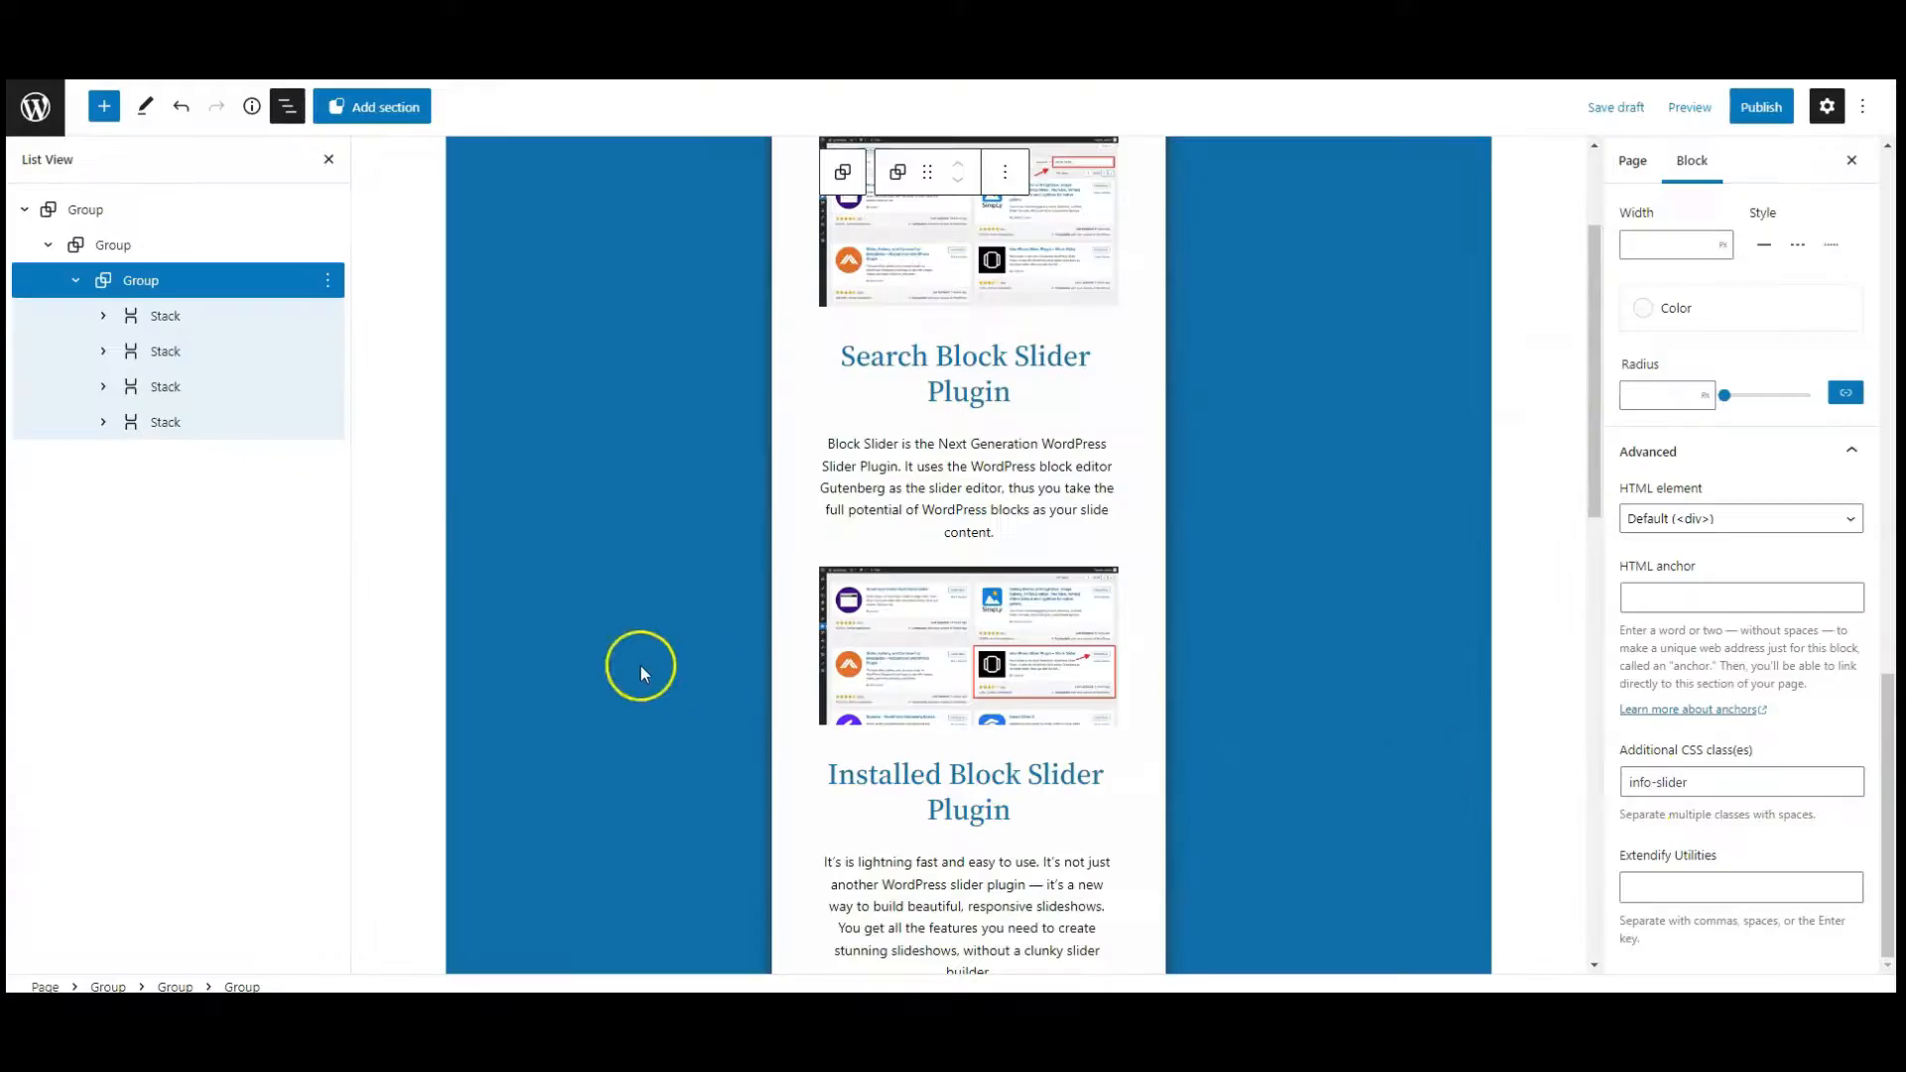
pyautogui.click(76, 280)
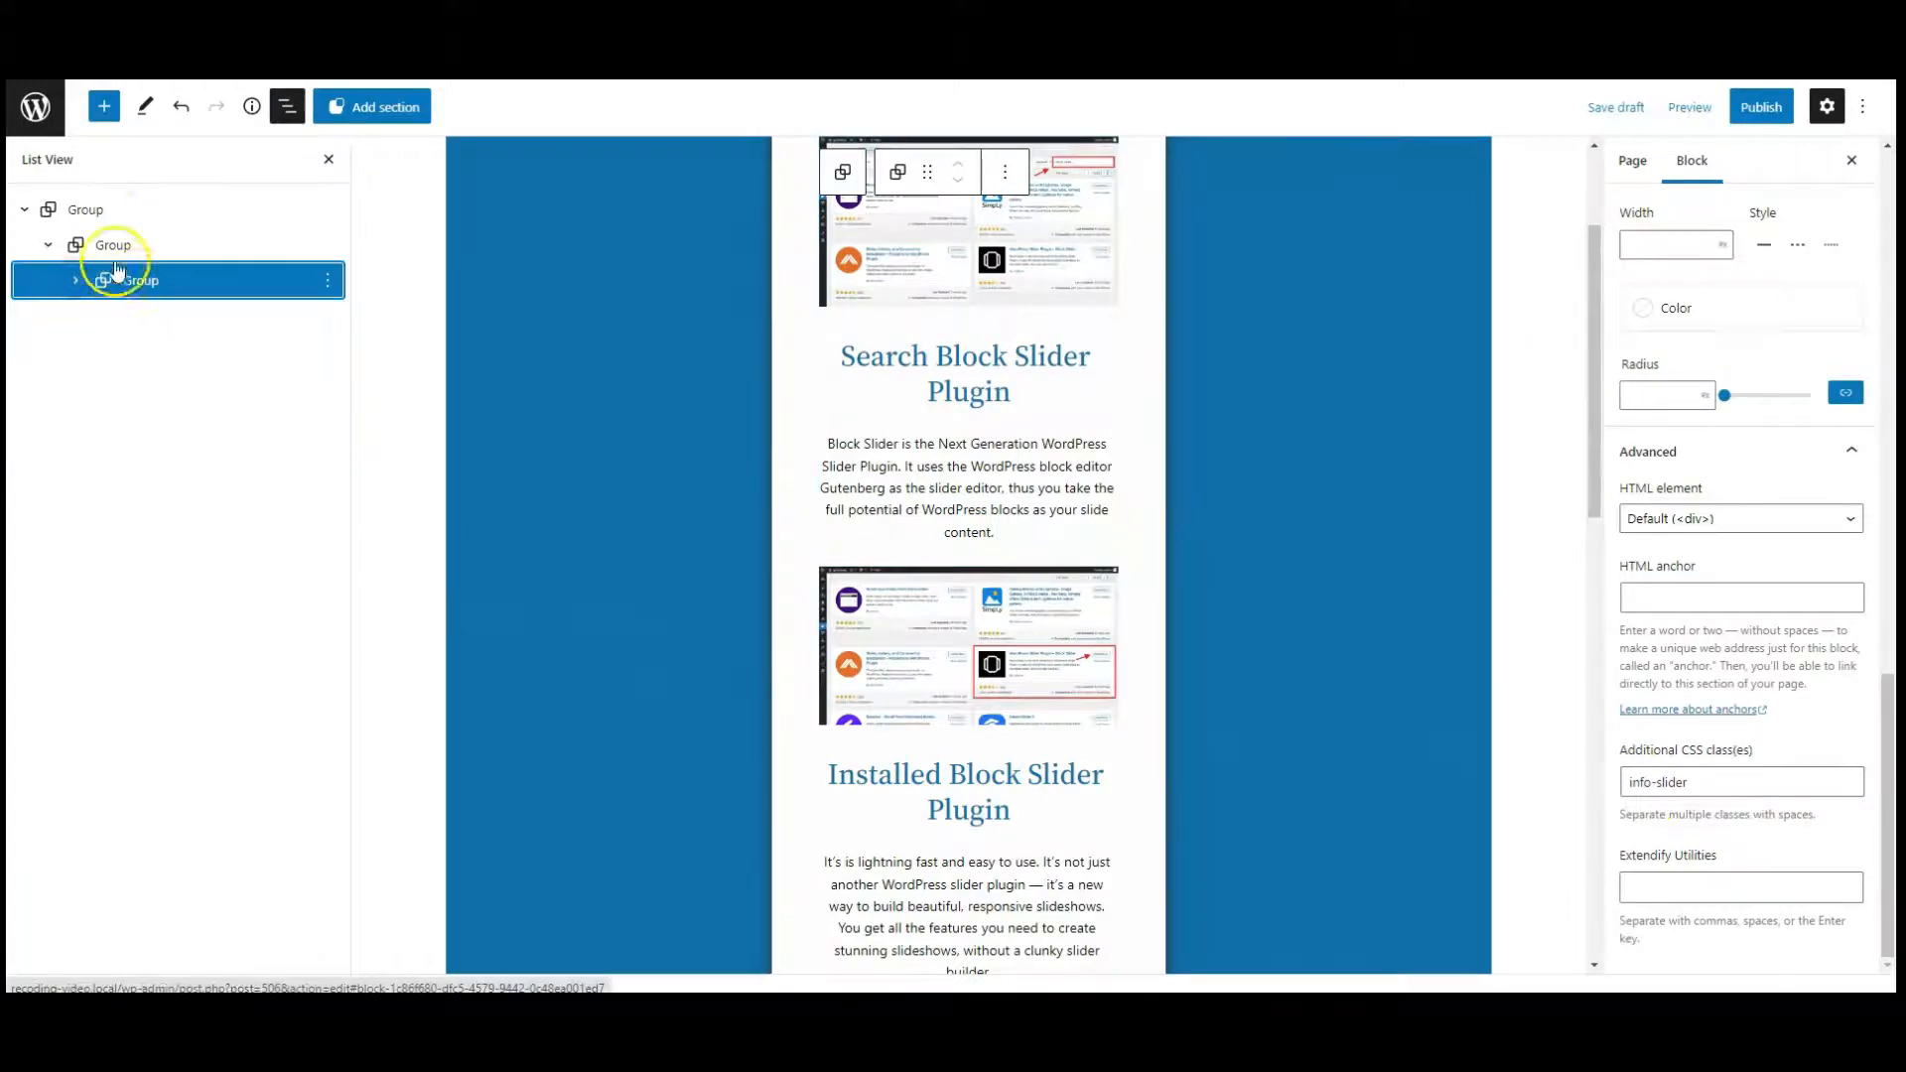
# Insert a Buttons block below the info-slider group inside the white card and label its button PREV
pyautogui.click(105, 111)
pyautogui.write('b')
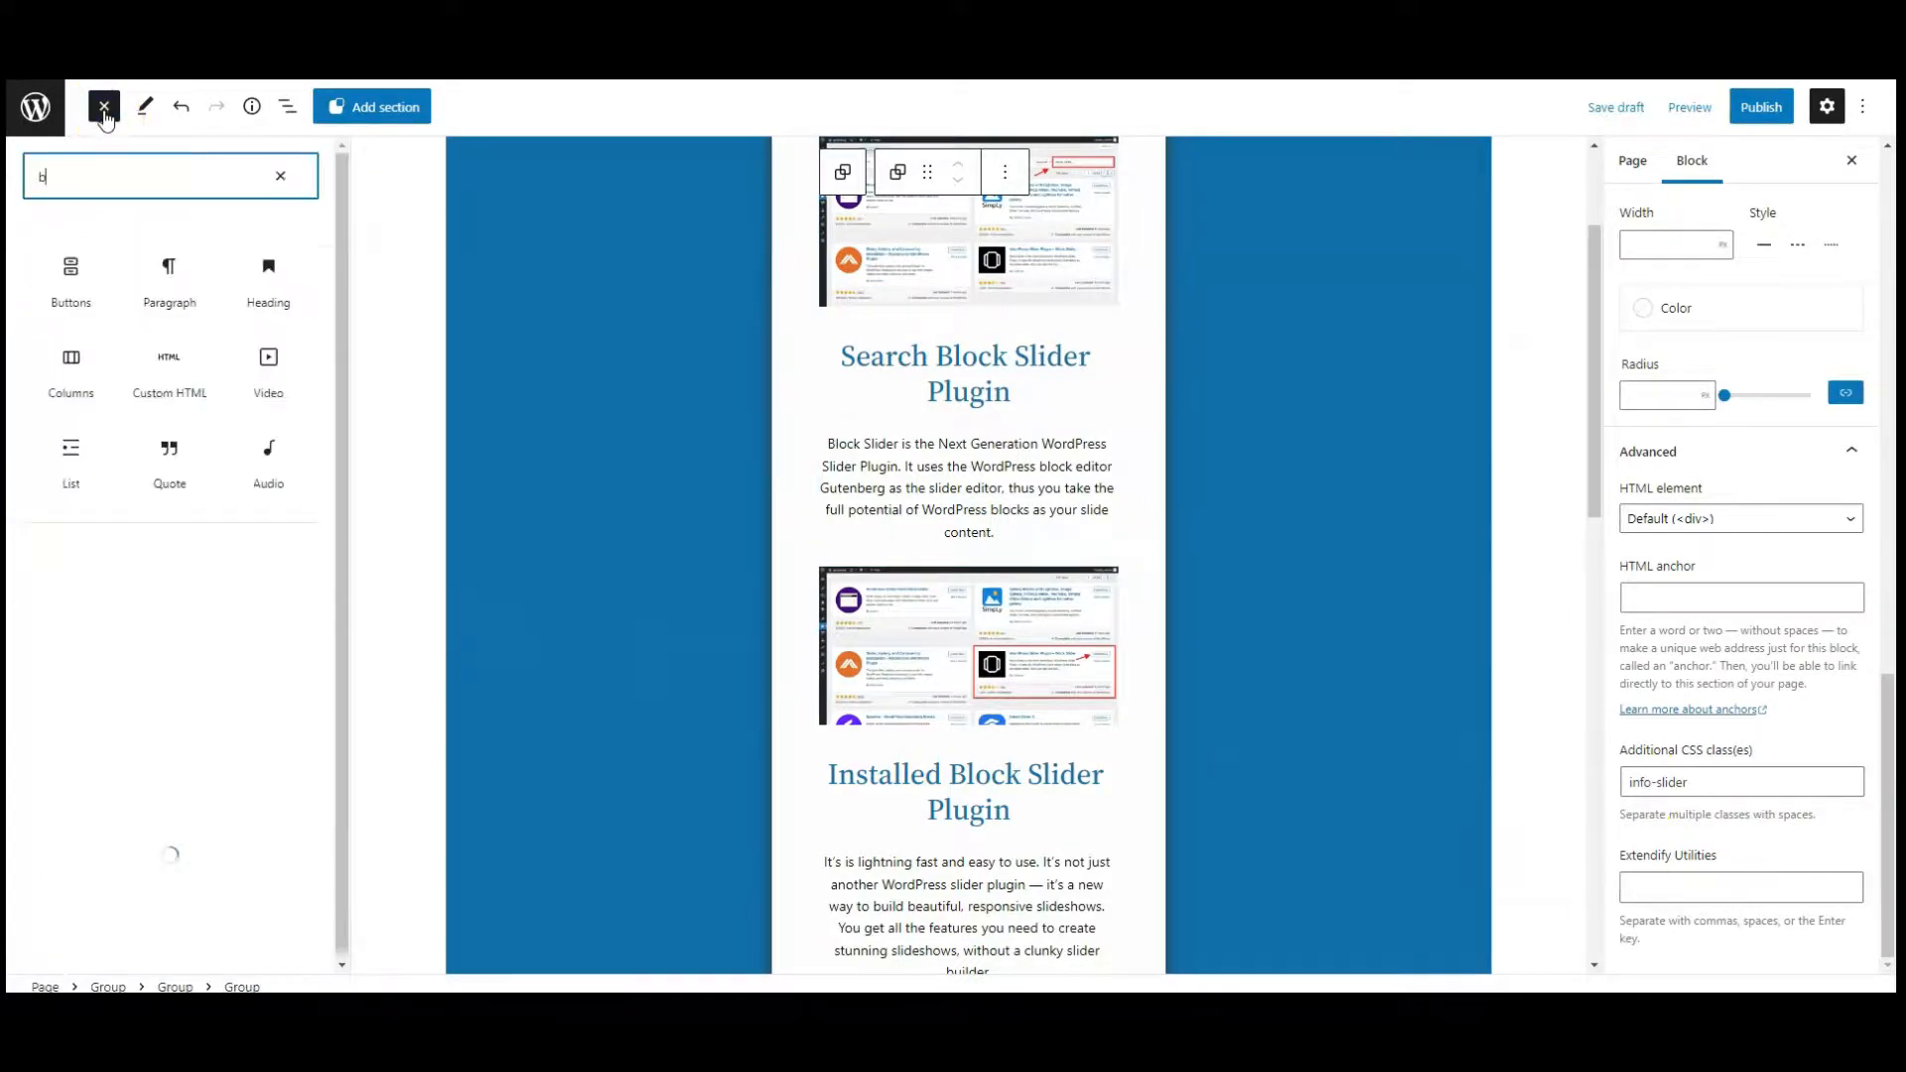
pyautogui.write('utton')
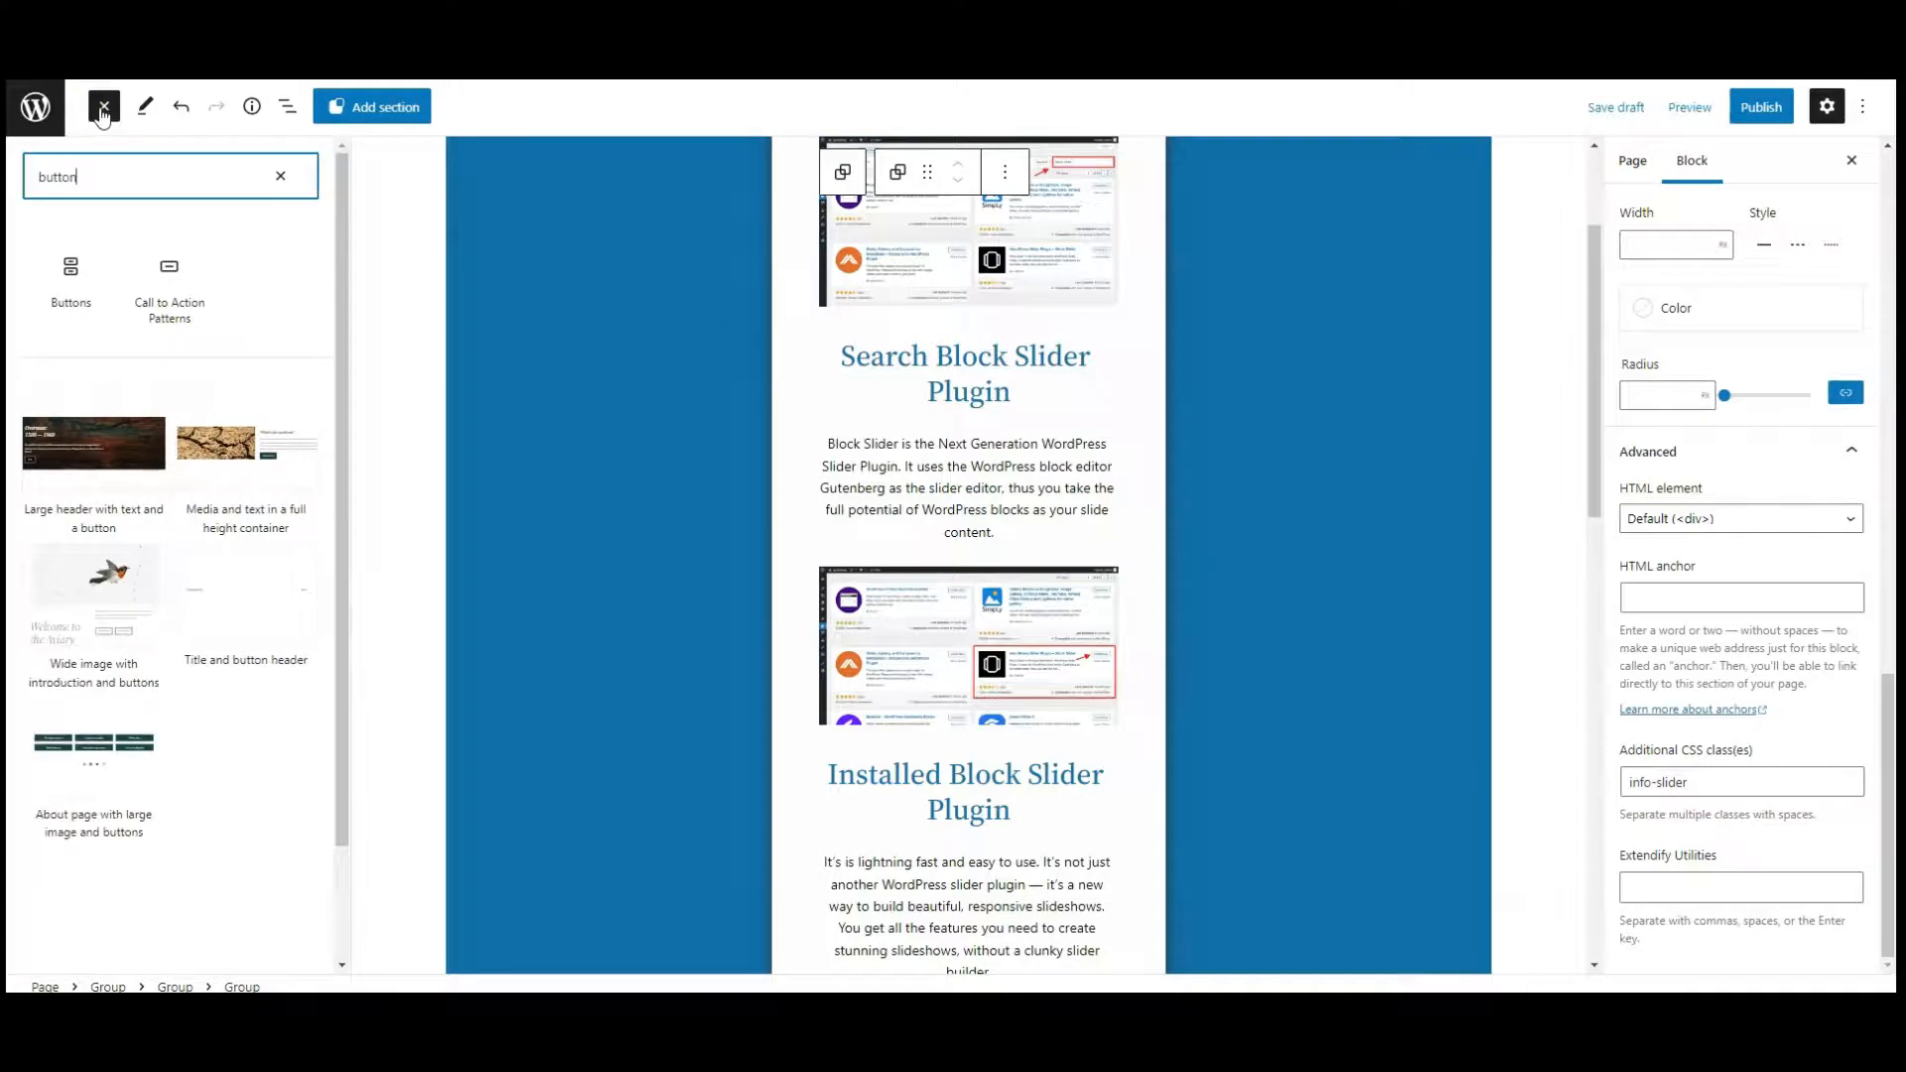
pyautogui.click(67, 276)
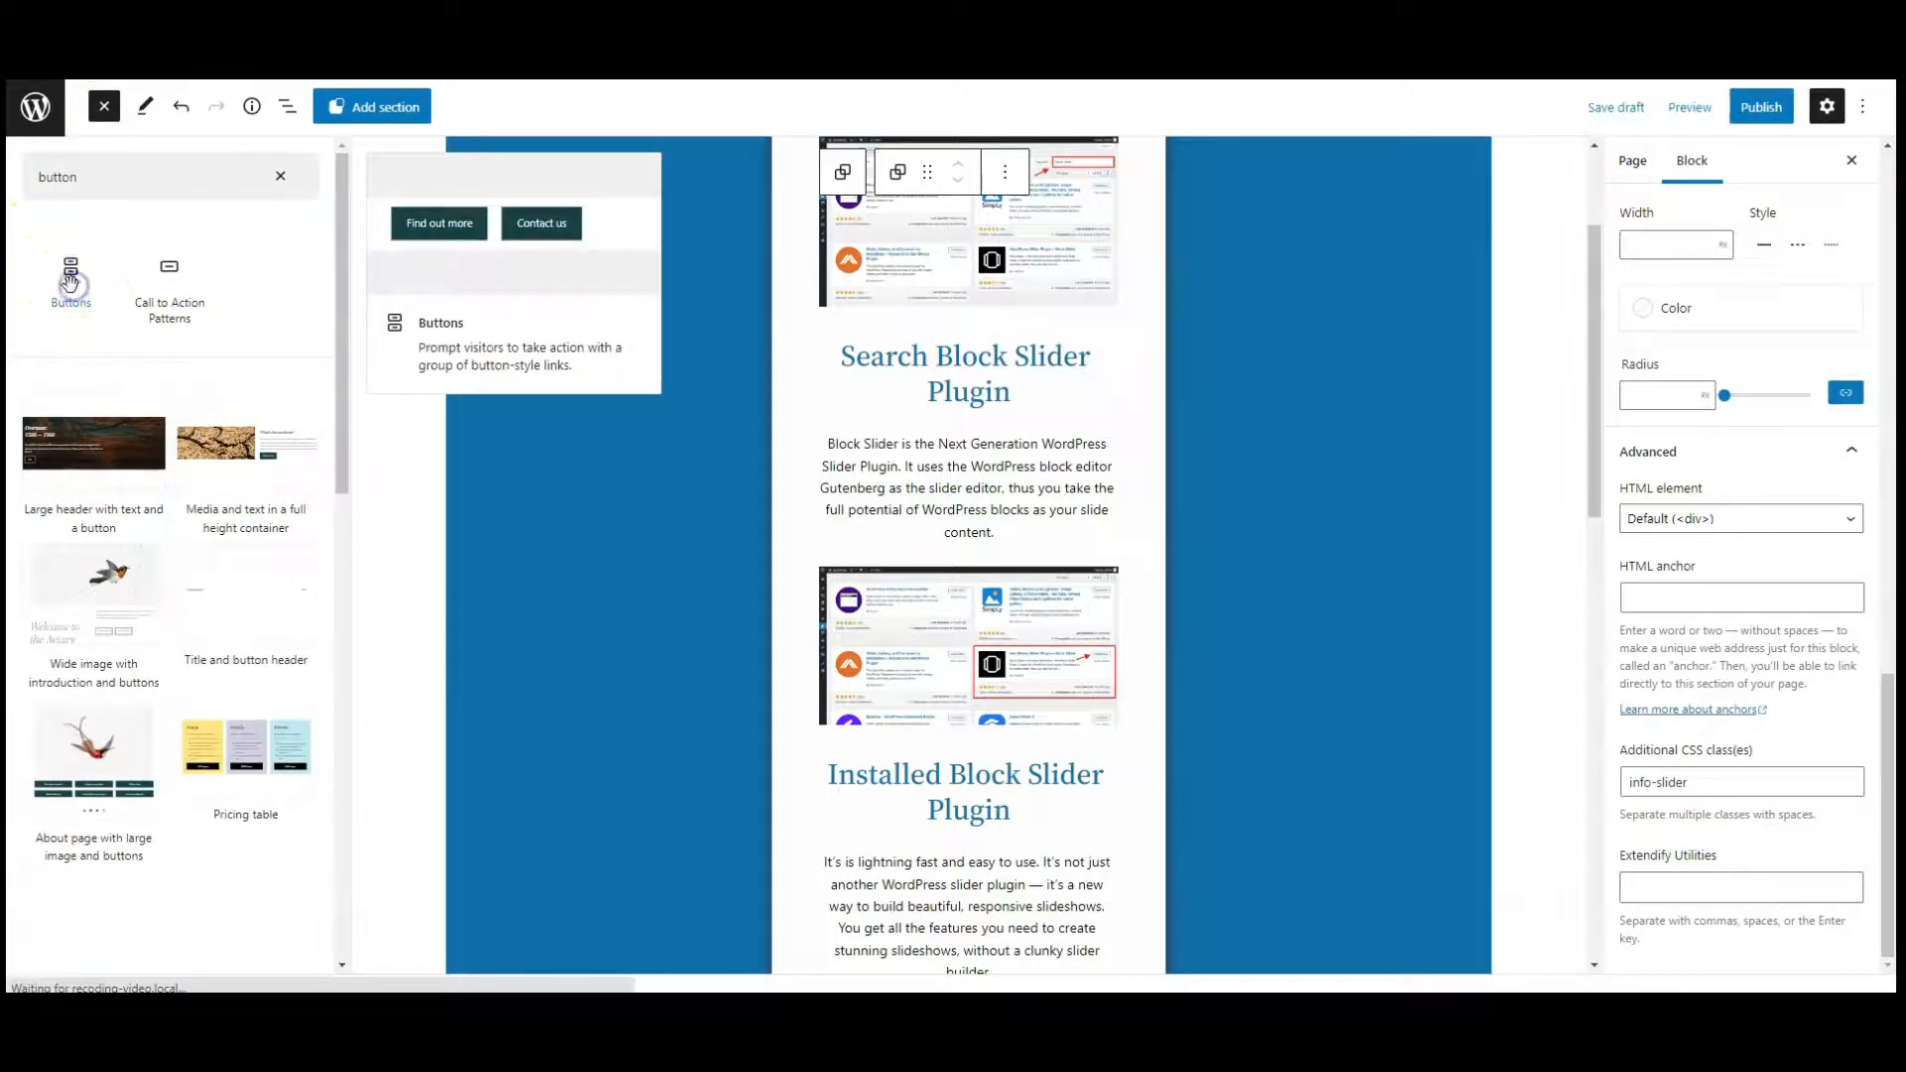
pyautogui.scroll(-13, 875, 452)
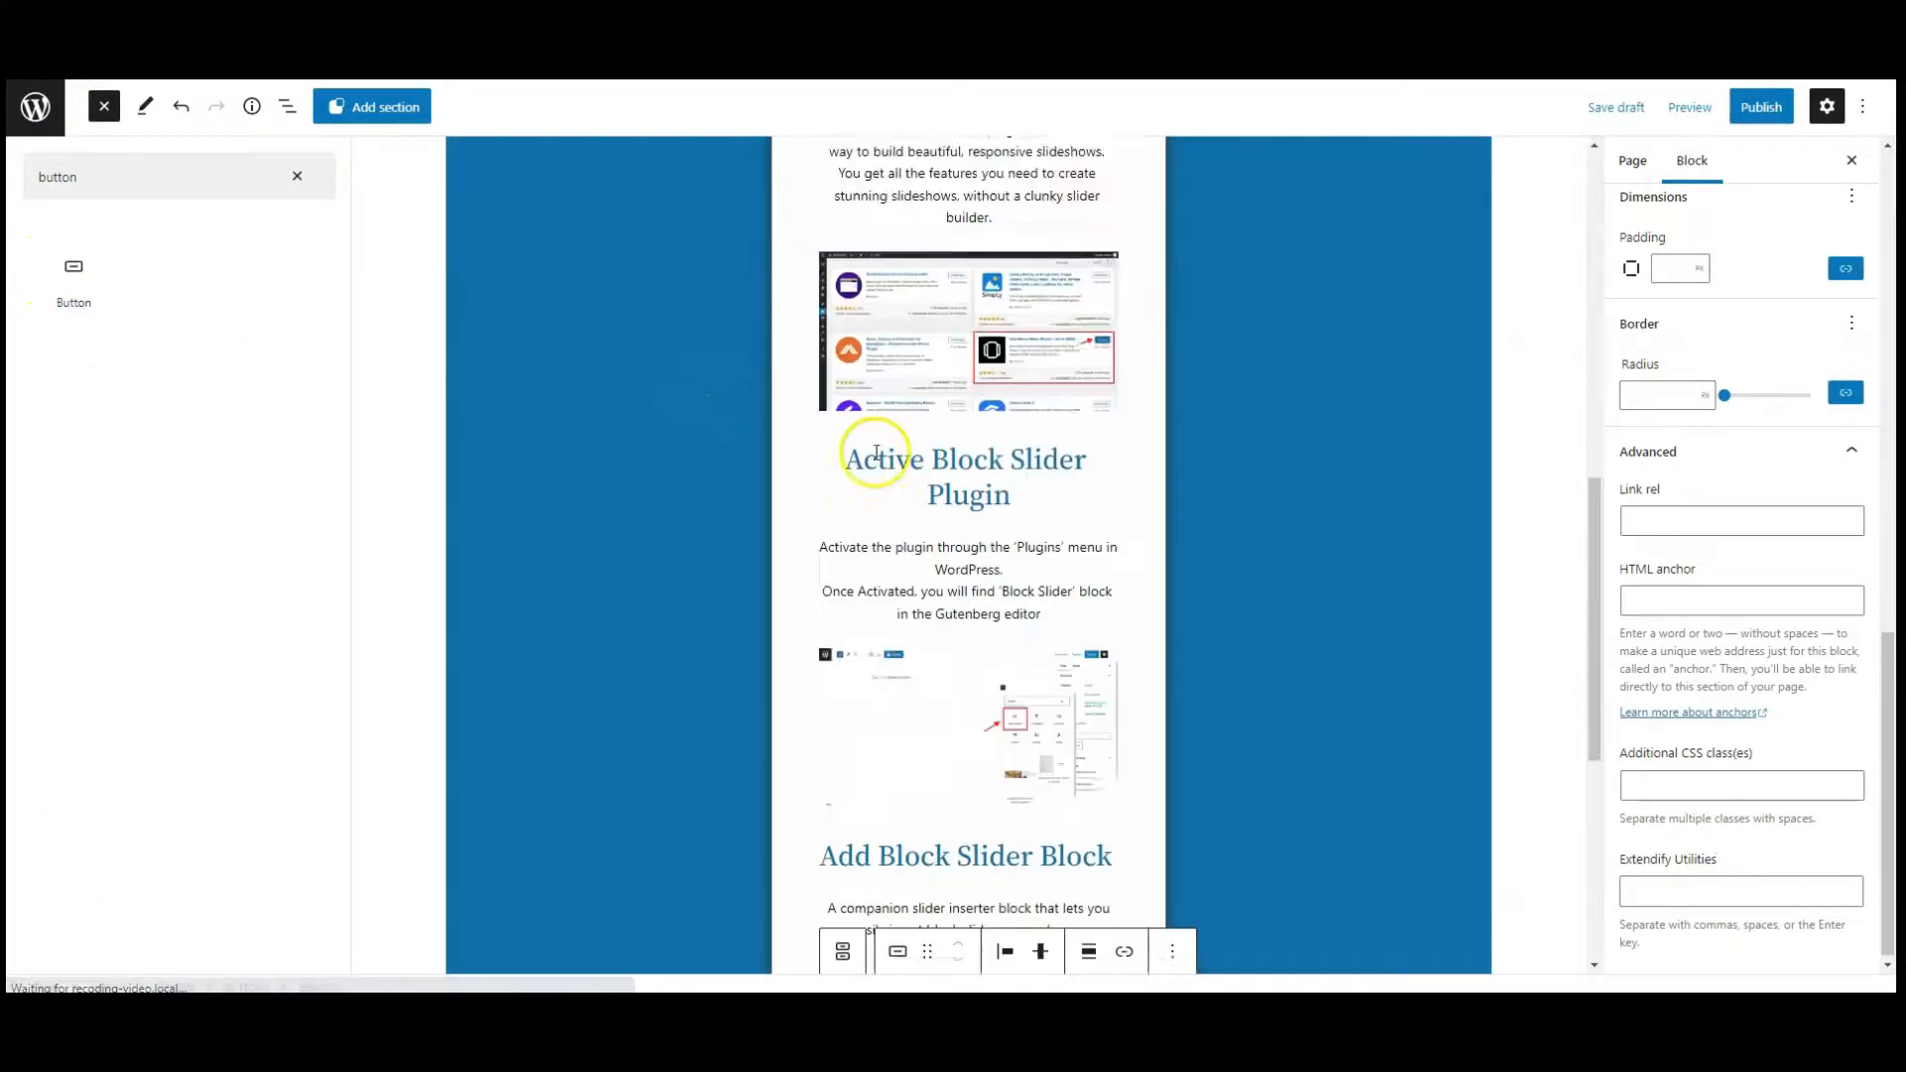
pyautogui.scroll(-1, 876, 454)
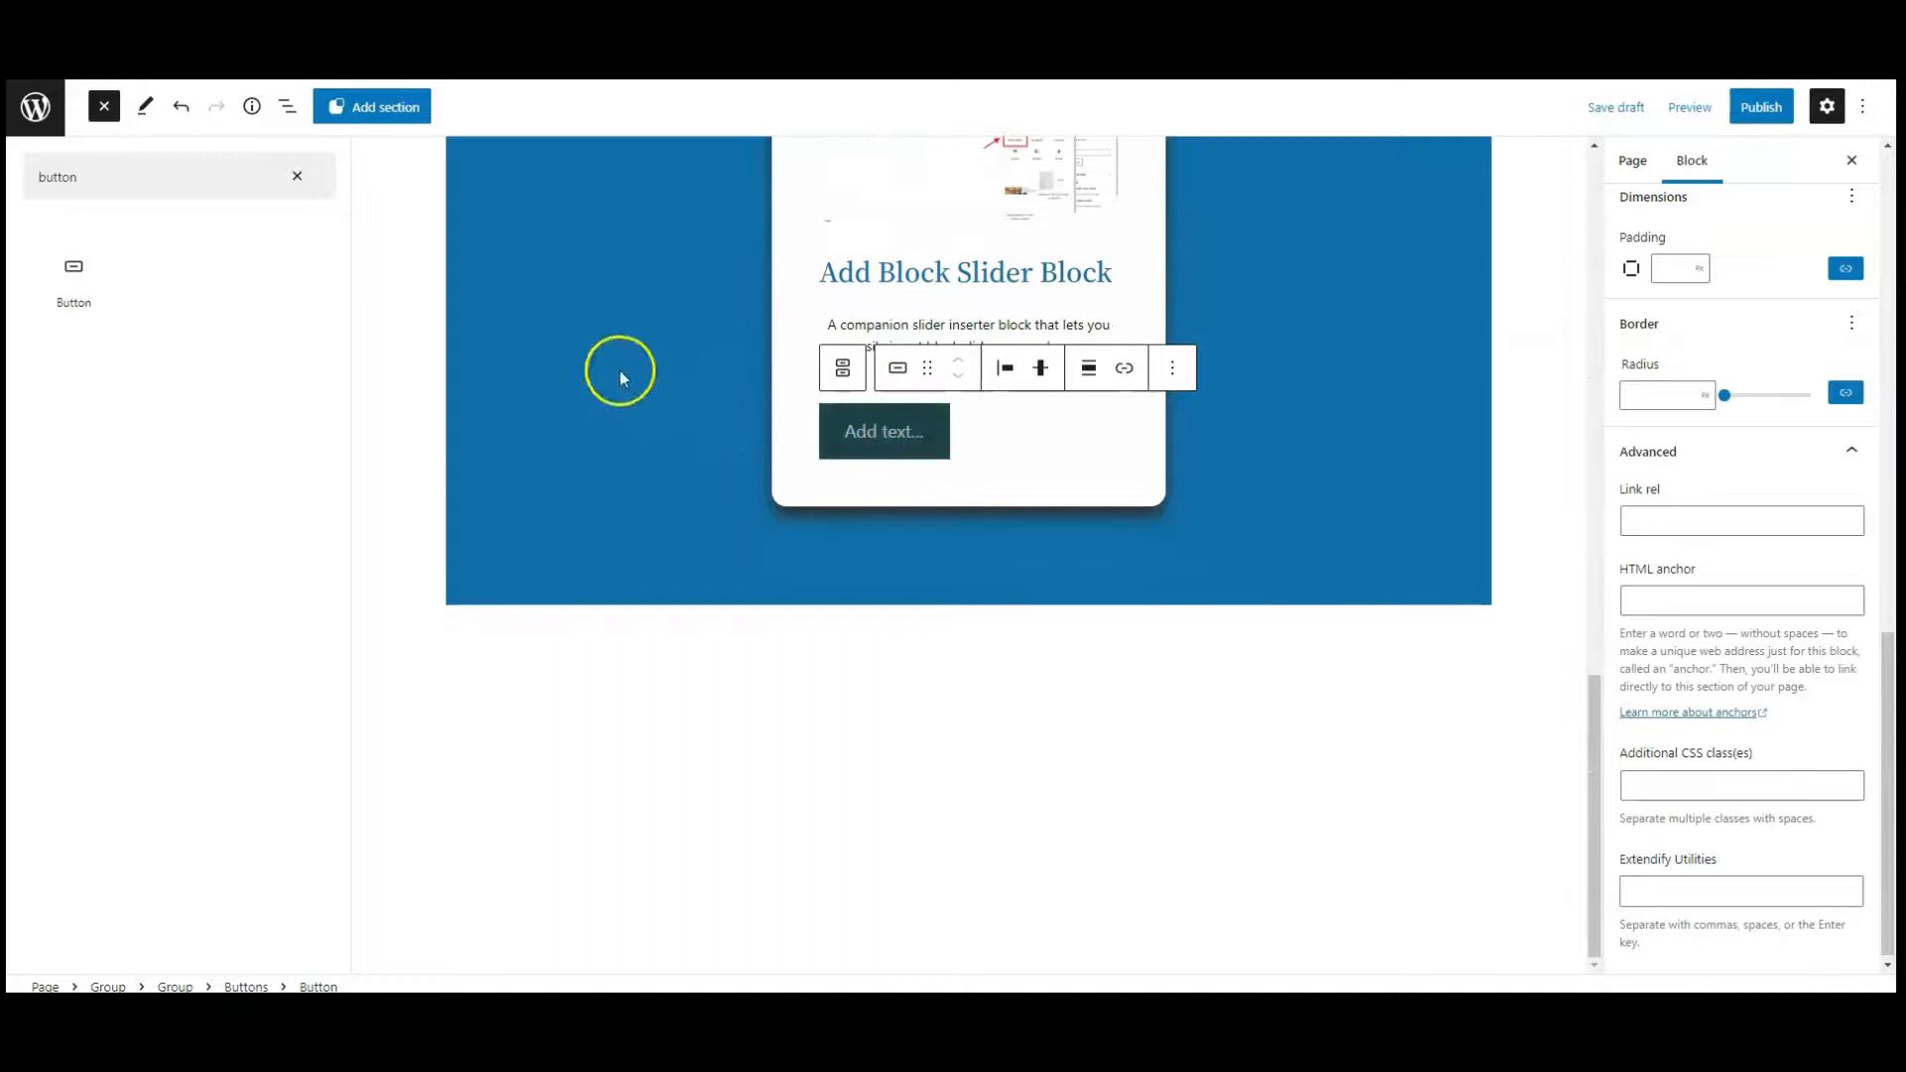
pyautogui.click(297, 175)
pyautogui.click(114, 124)
pyautogui.click(726, 437)
pyautogui.write('PREV')
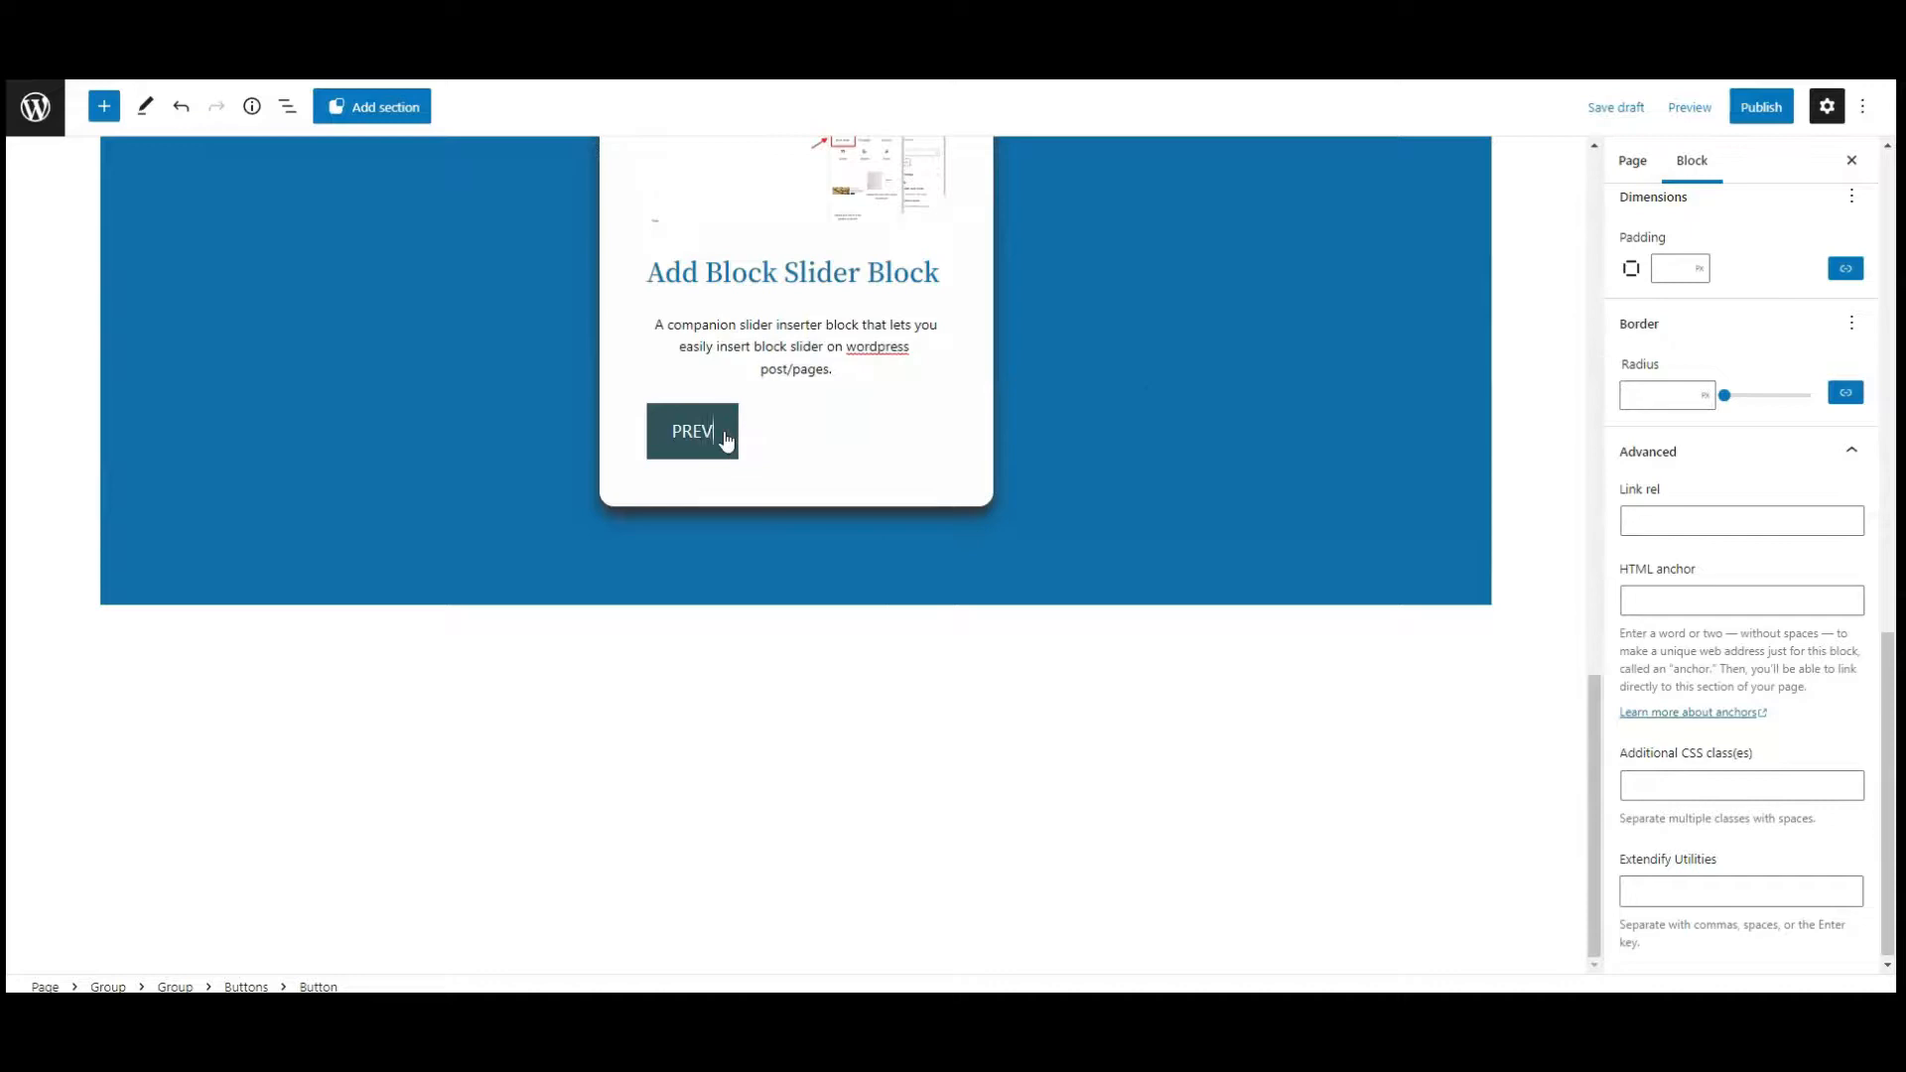
# Set the background colour of the PREV button to the hex value 0F74A8
pyautogui.click(696, 435)
pyautogui.scroll(15, 1777, 719)
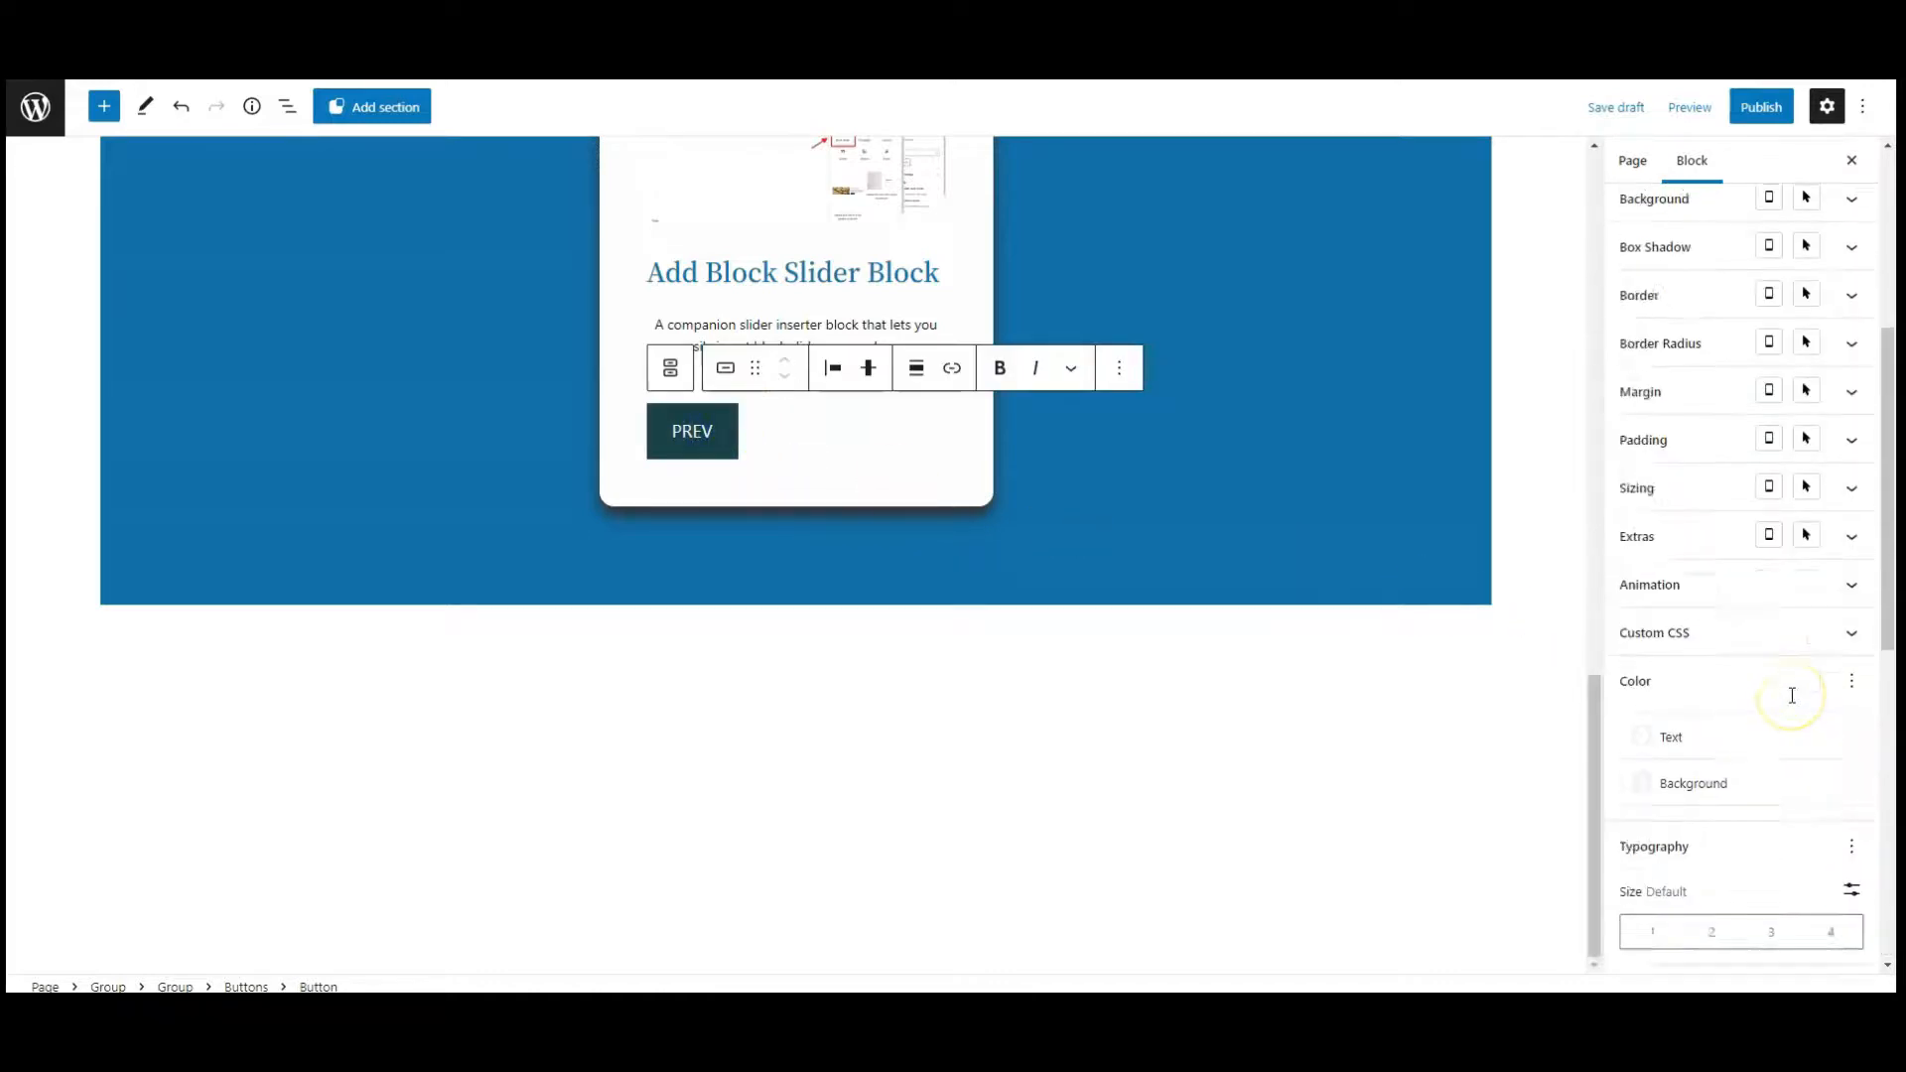
pyautogui.click(1677, 655)
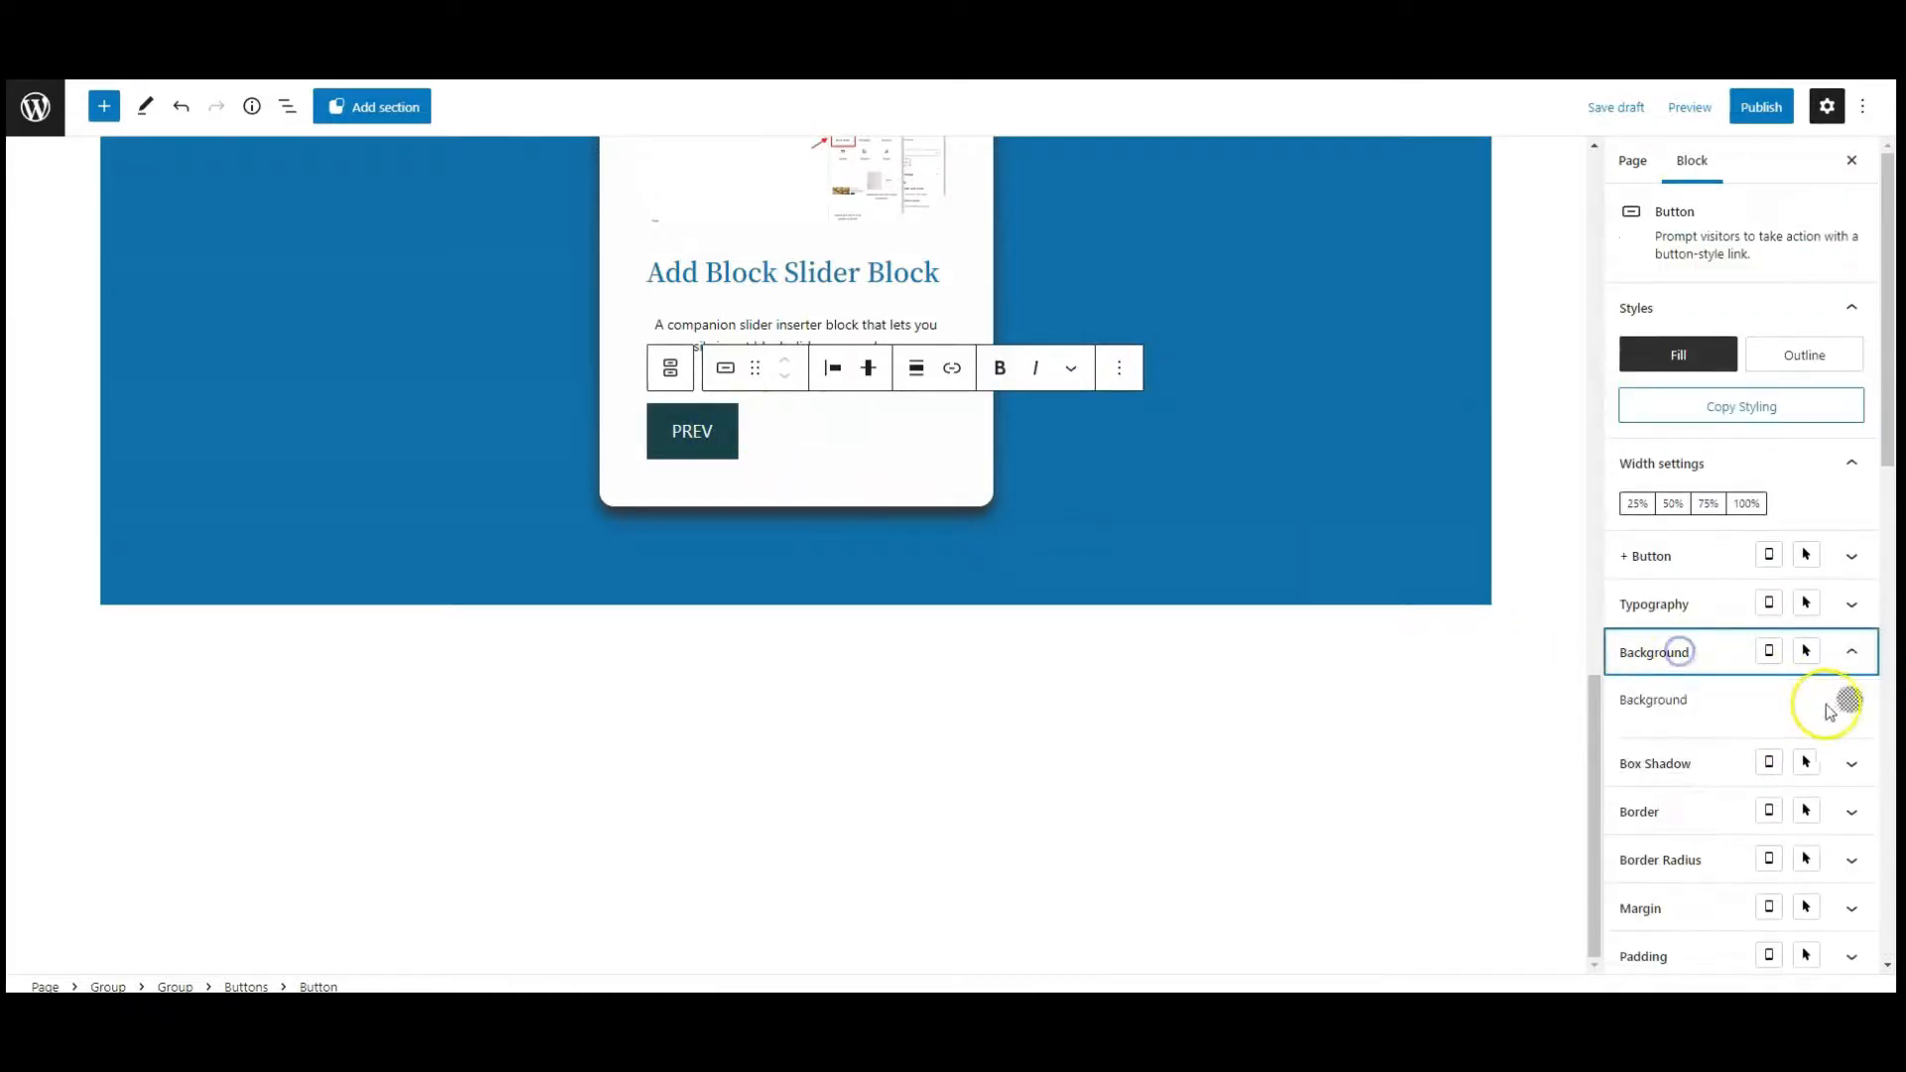
pyautogui.click(1846, 700)
pyautogui.click(1792, 659)
pyautogui.click(1695, 599)
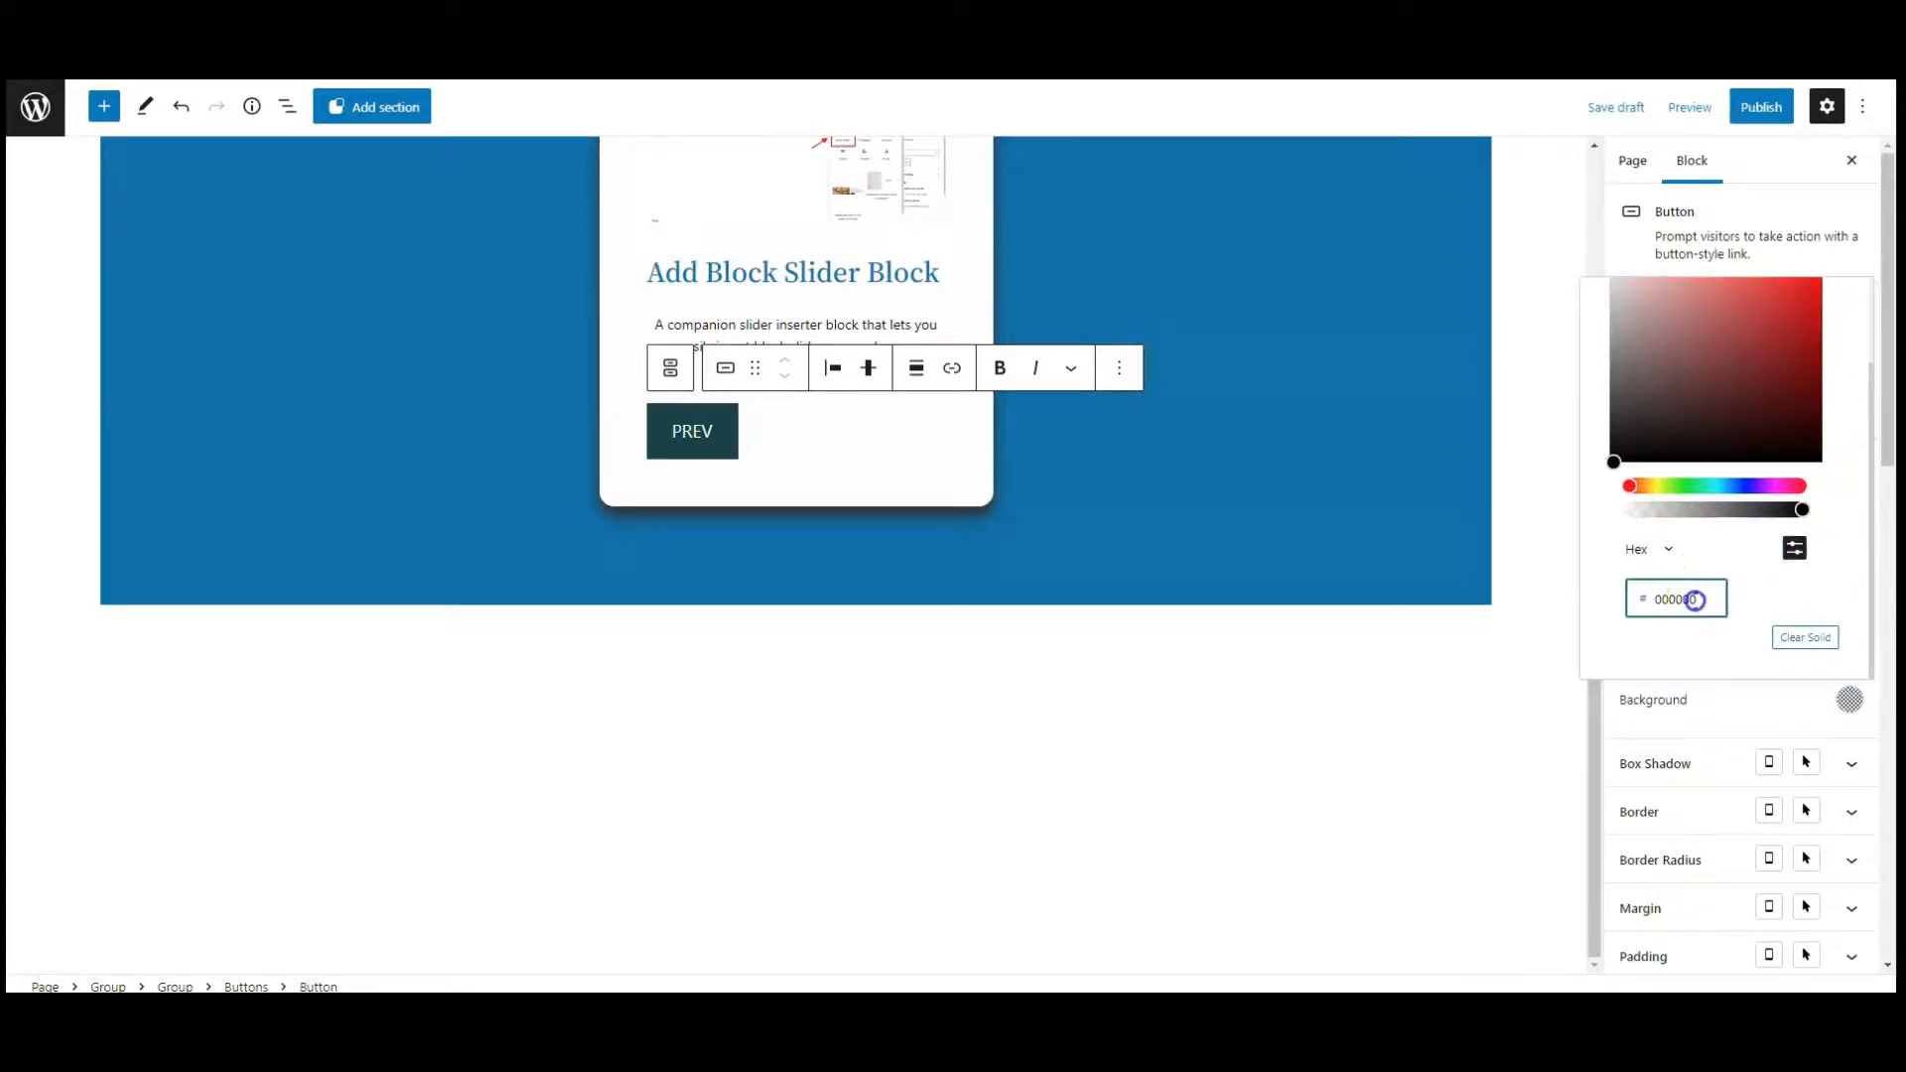
pyautogui.hotkey('ctrl', 'v')
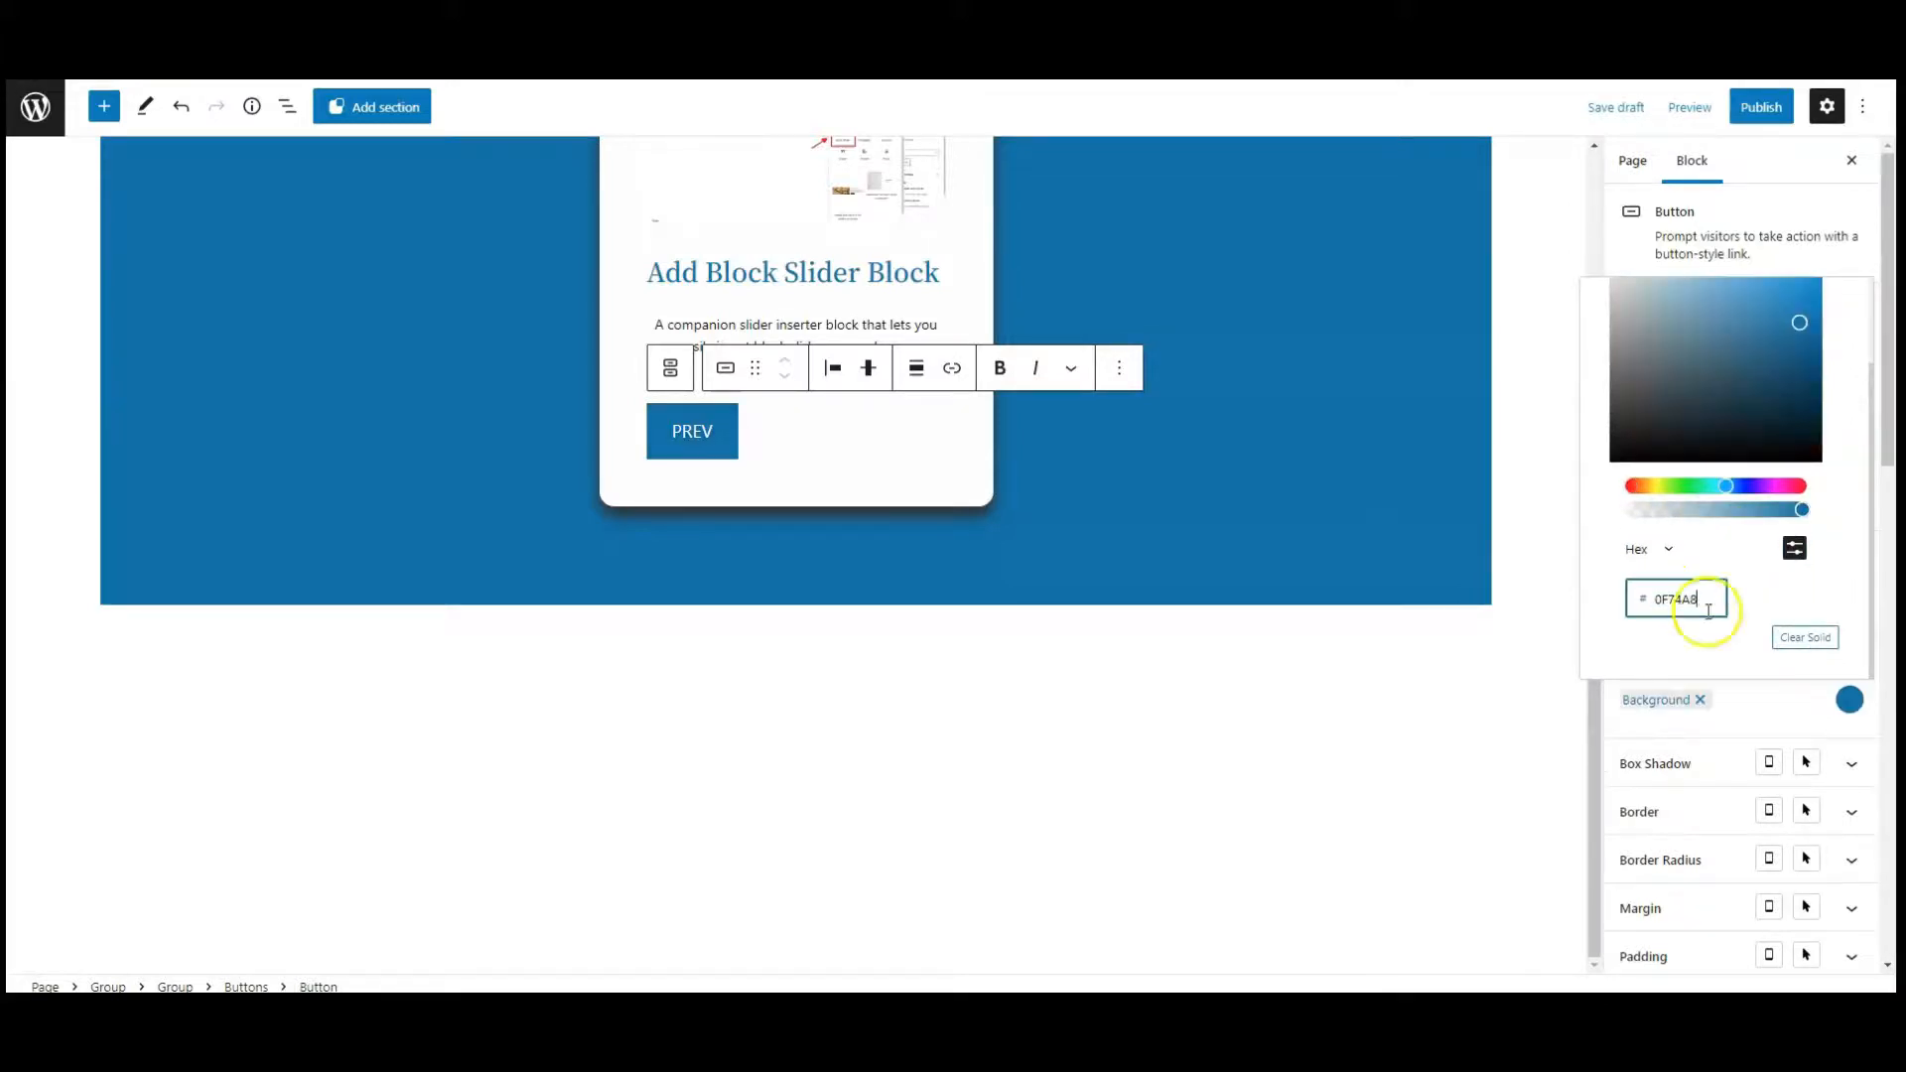
pyautogui.click(1846, 699)
pyautogui.click(1690, 651)
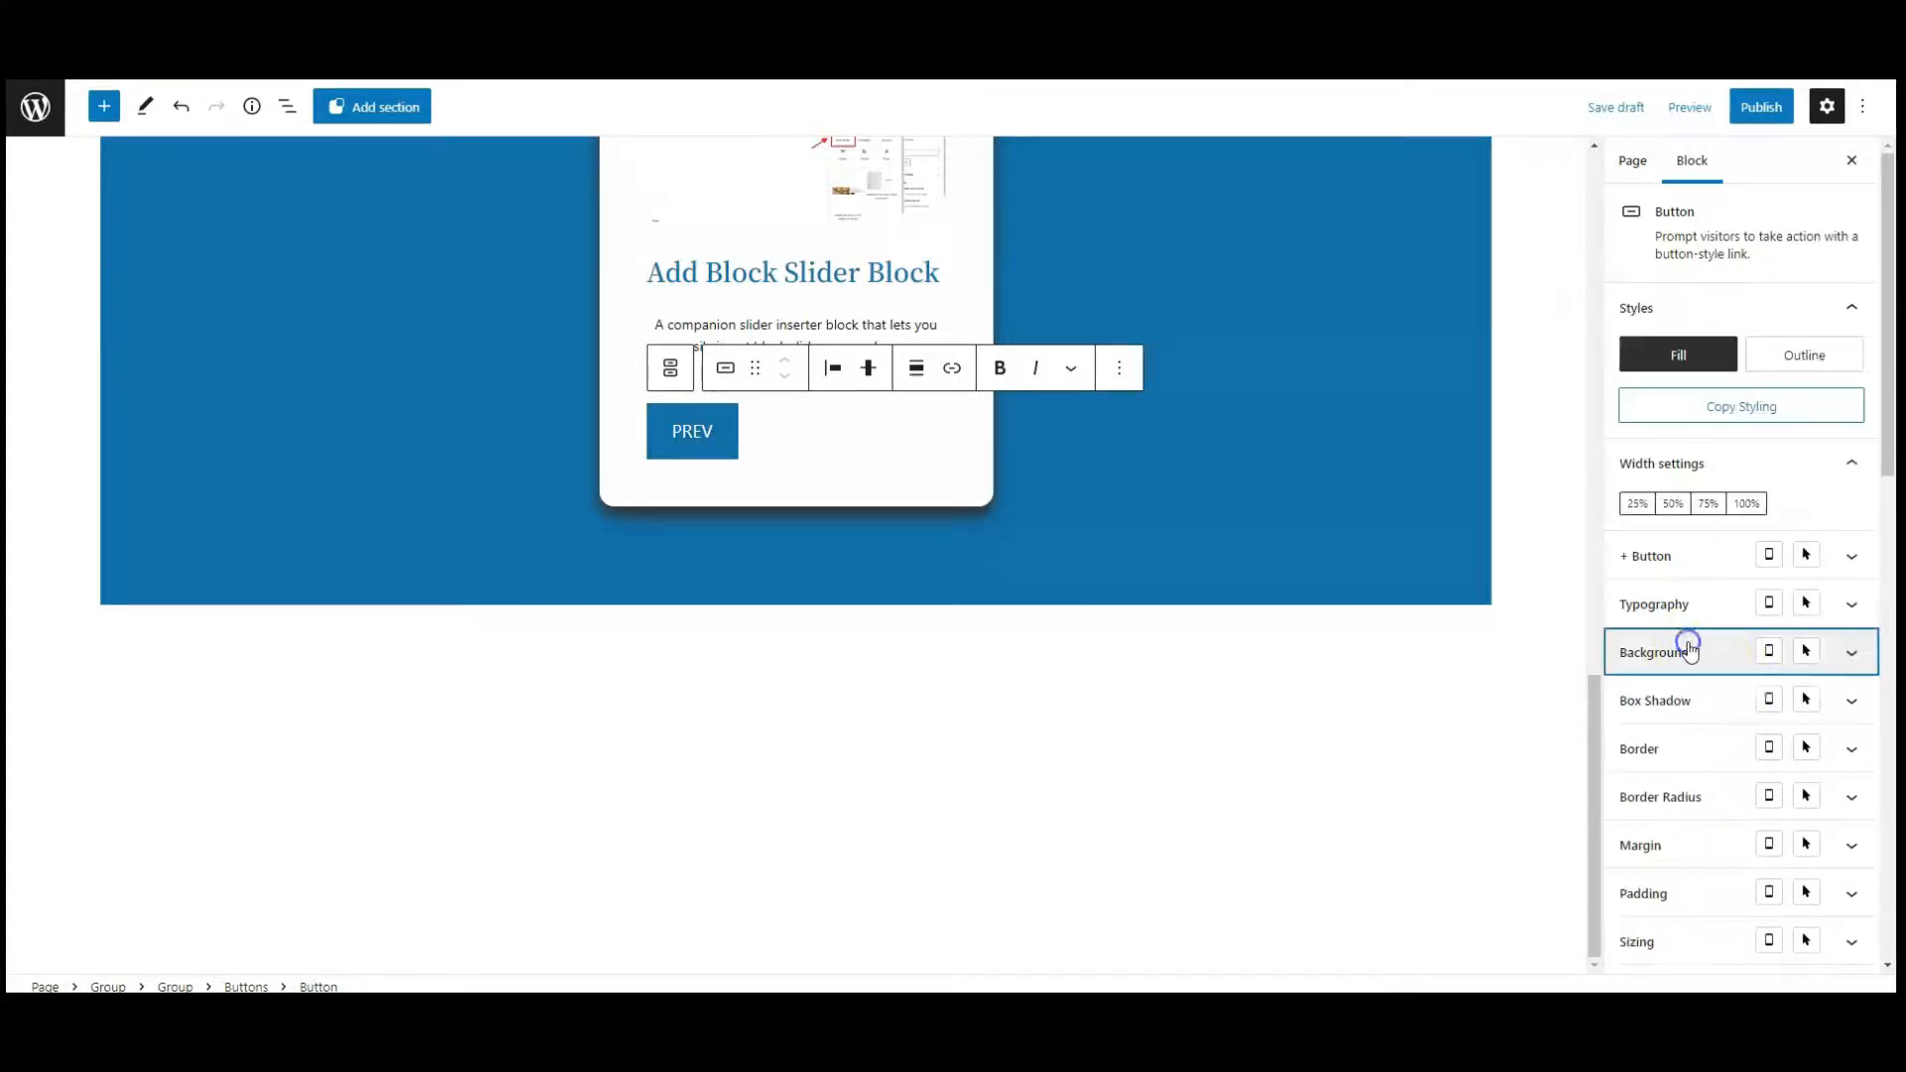
# Set the PREV button's font weight to Regular and its letter spacing to 2
pyautogui.click(1681, 607)
pyautogui.click(1725, 649)
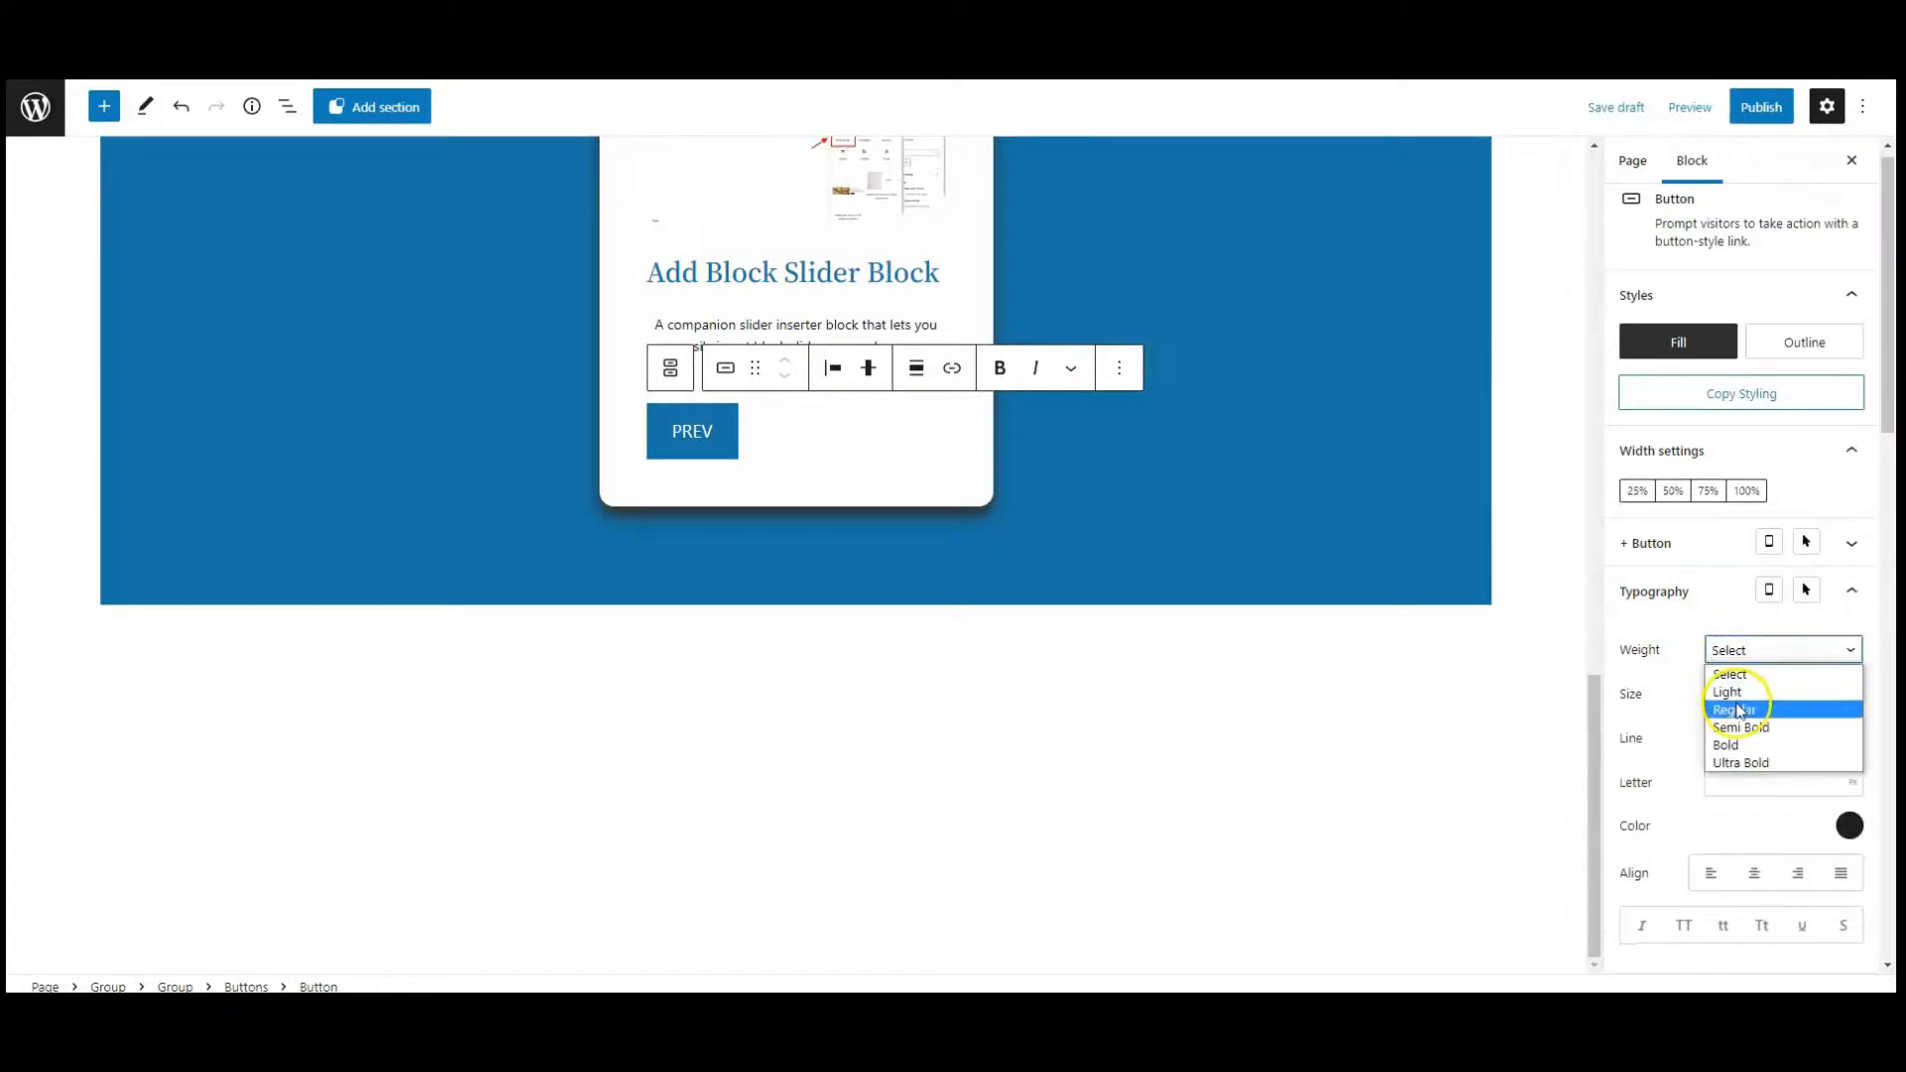
pyautogui.click(1737, 708)
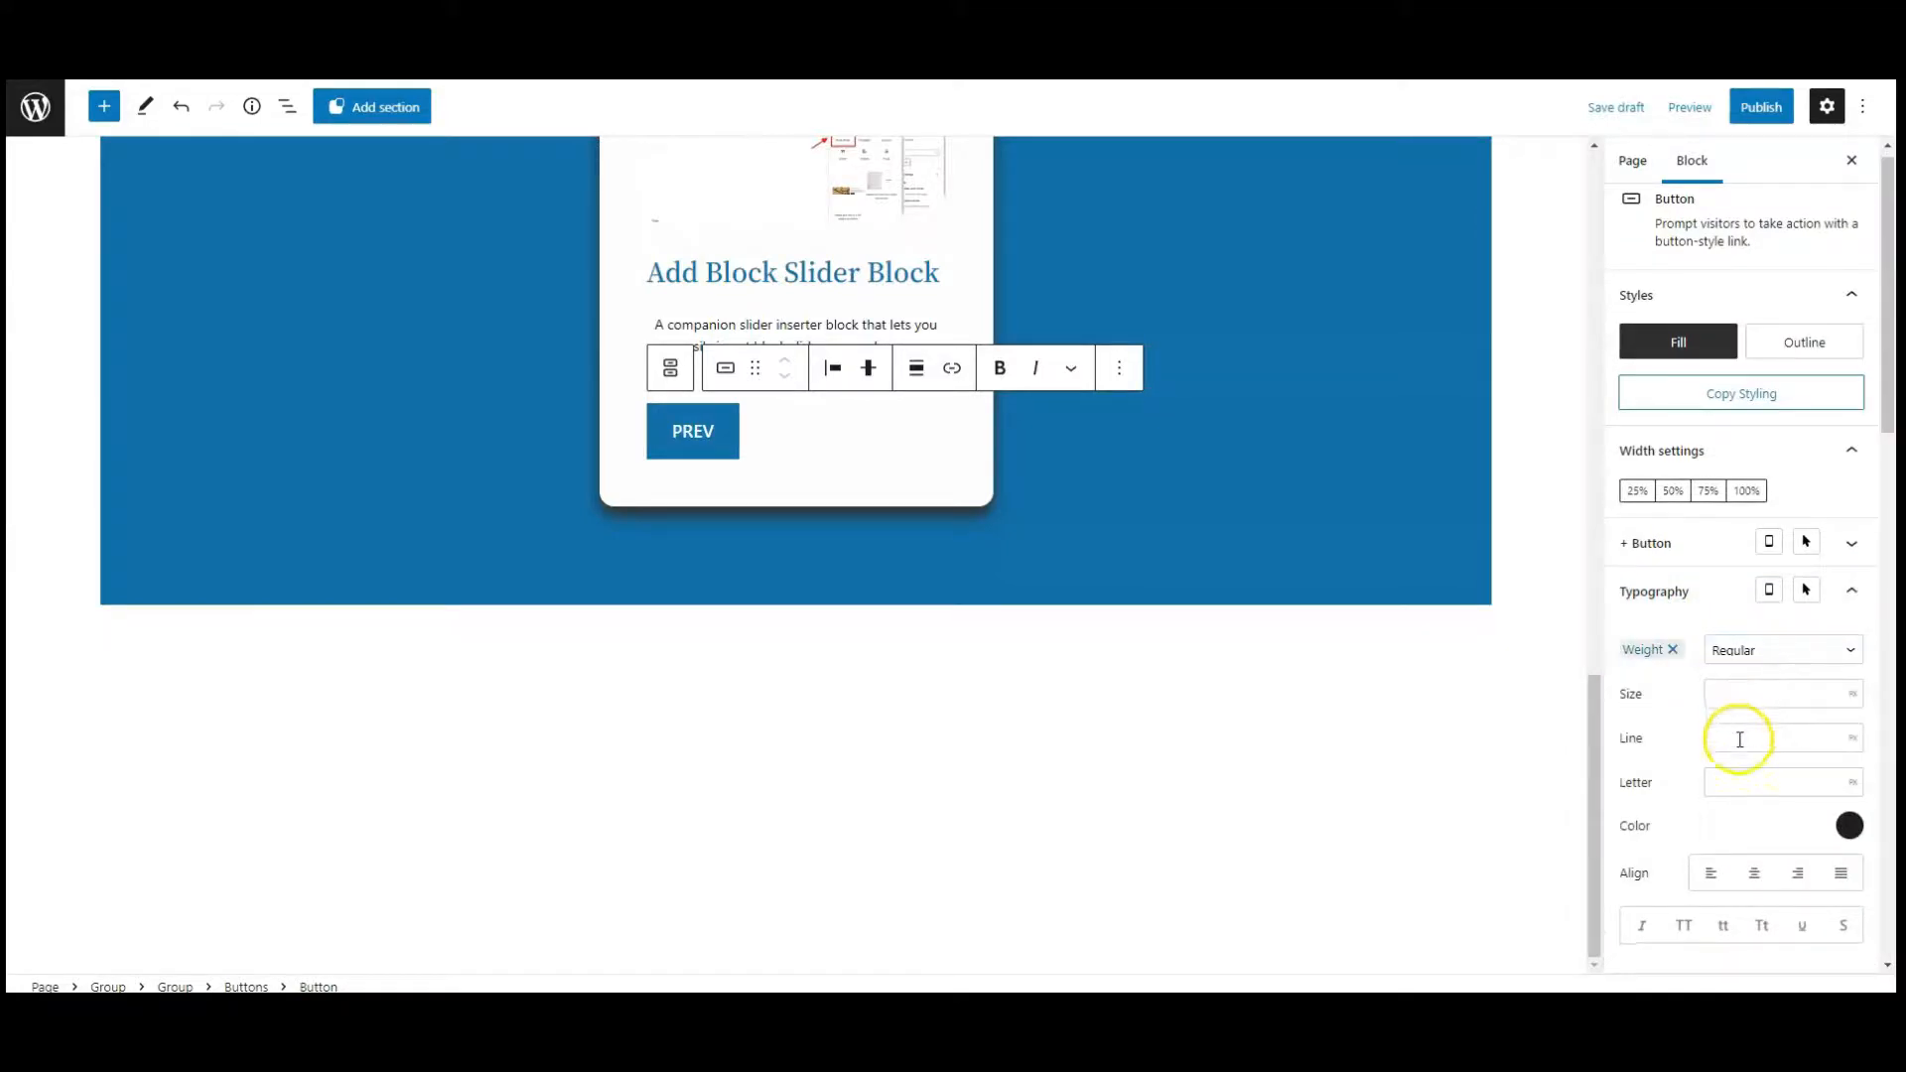
pyautogui.click(1750, 770)
pyautogui.write('2')
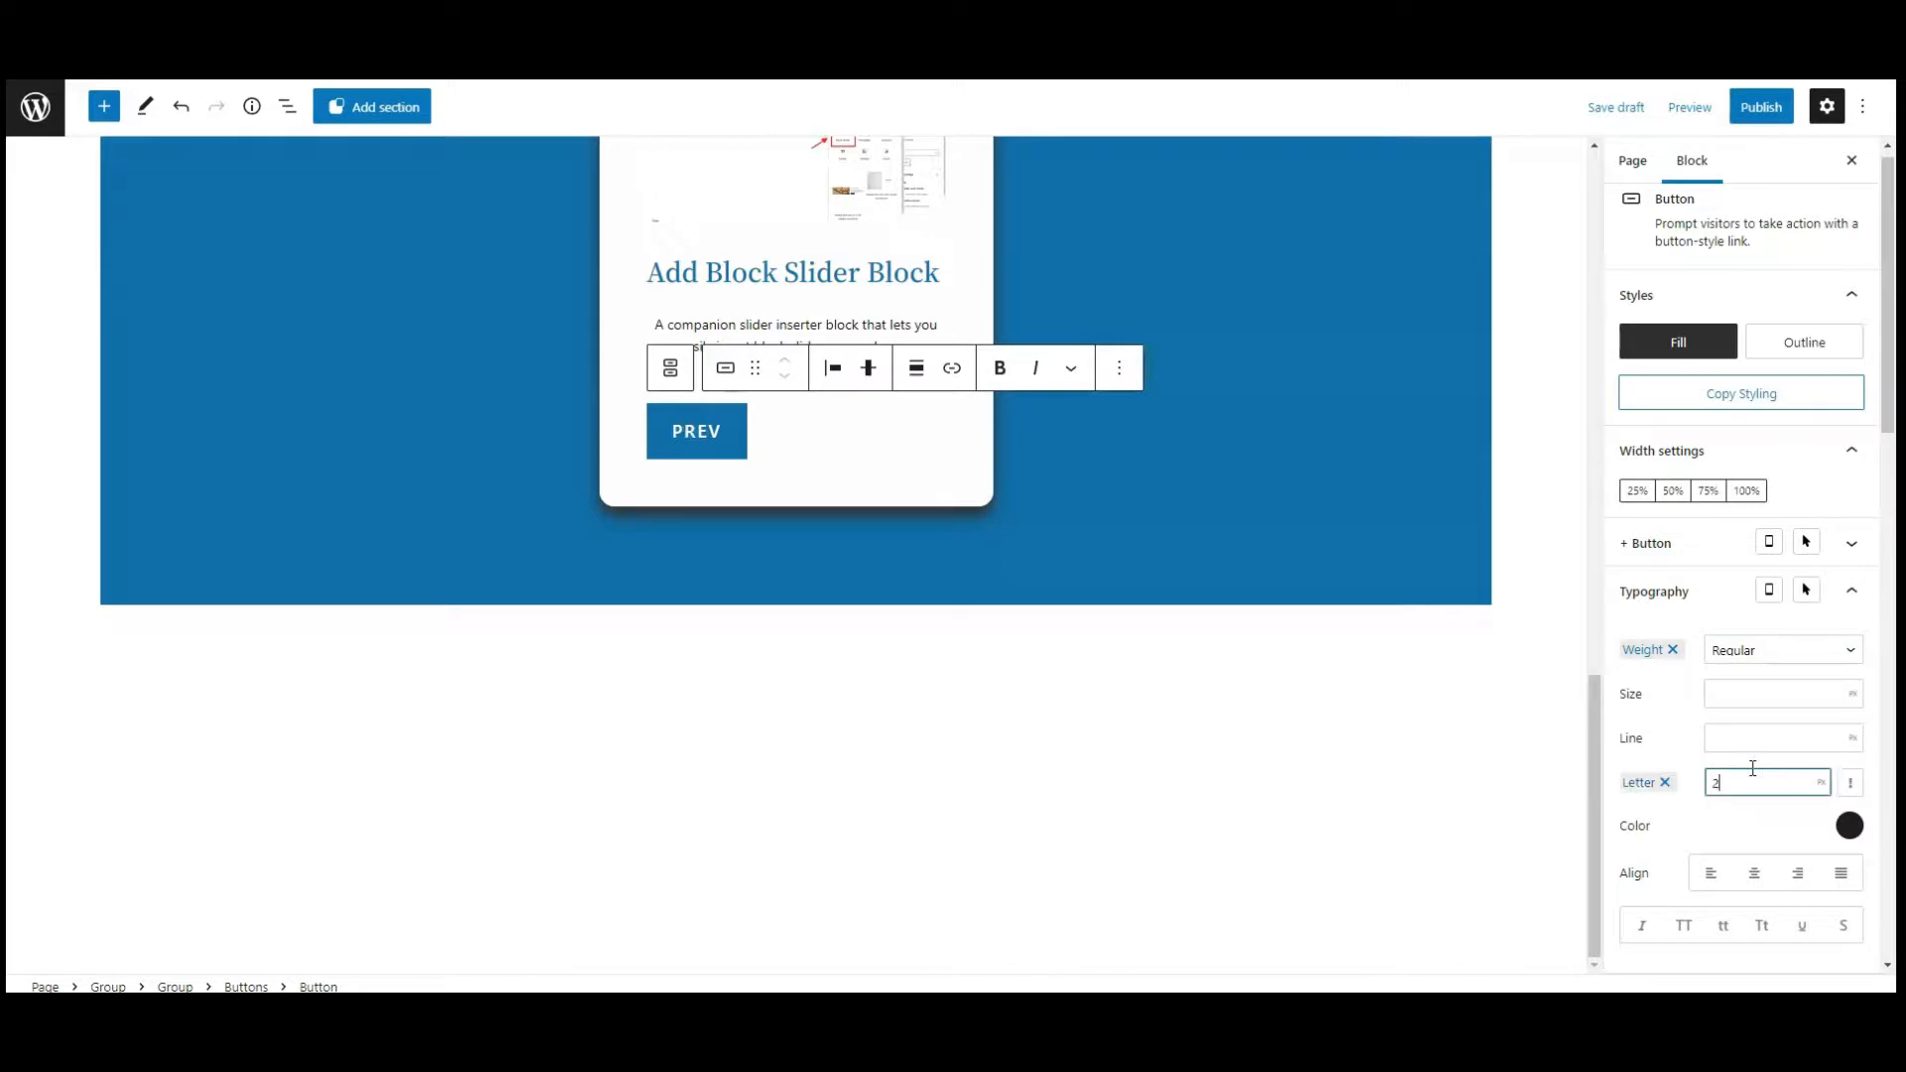
pyautogui.click(1666, 592)
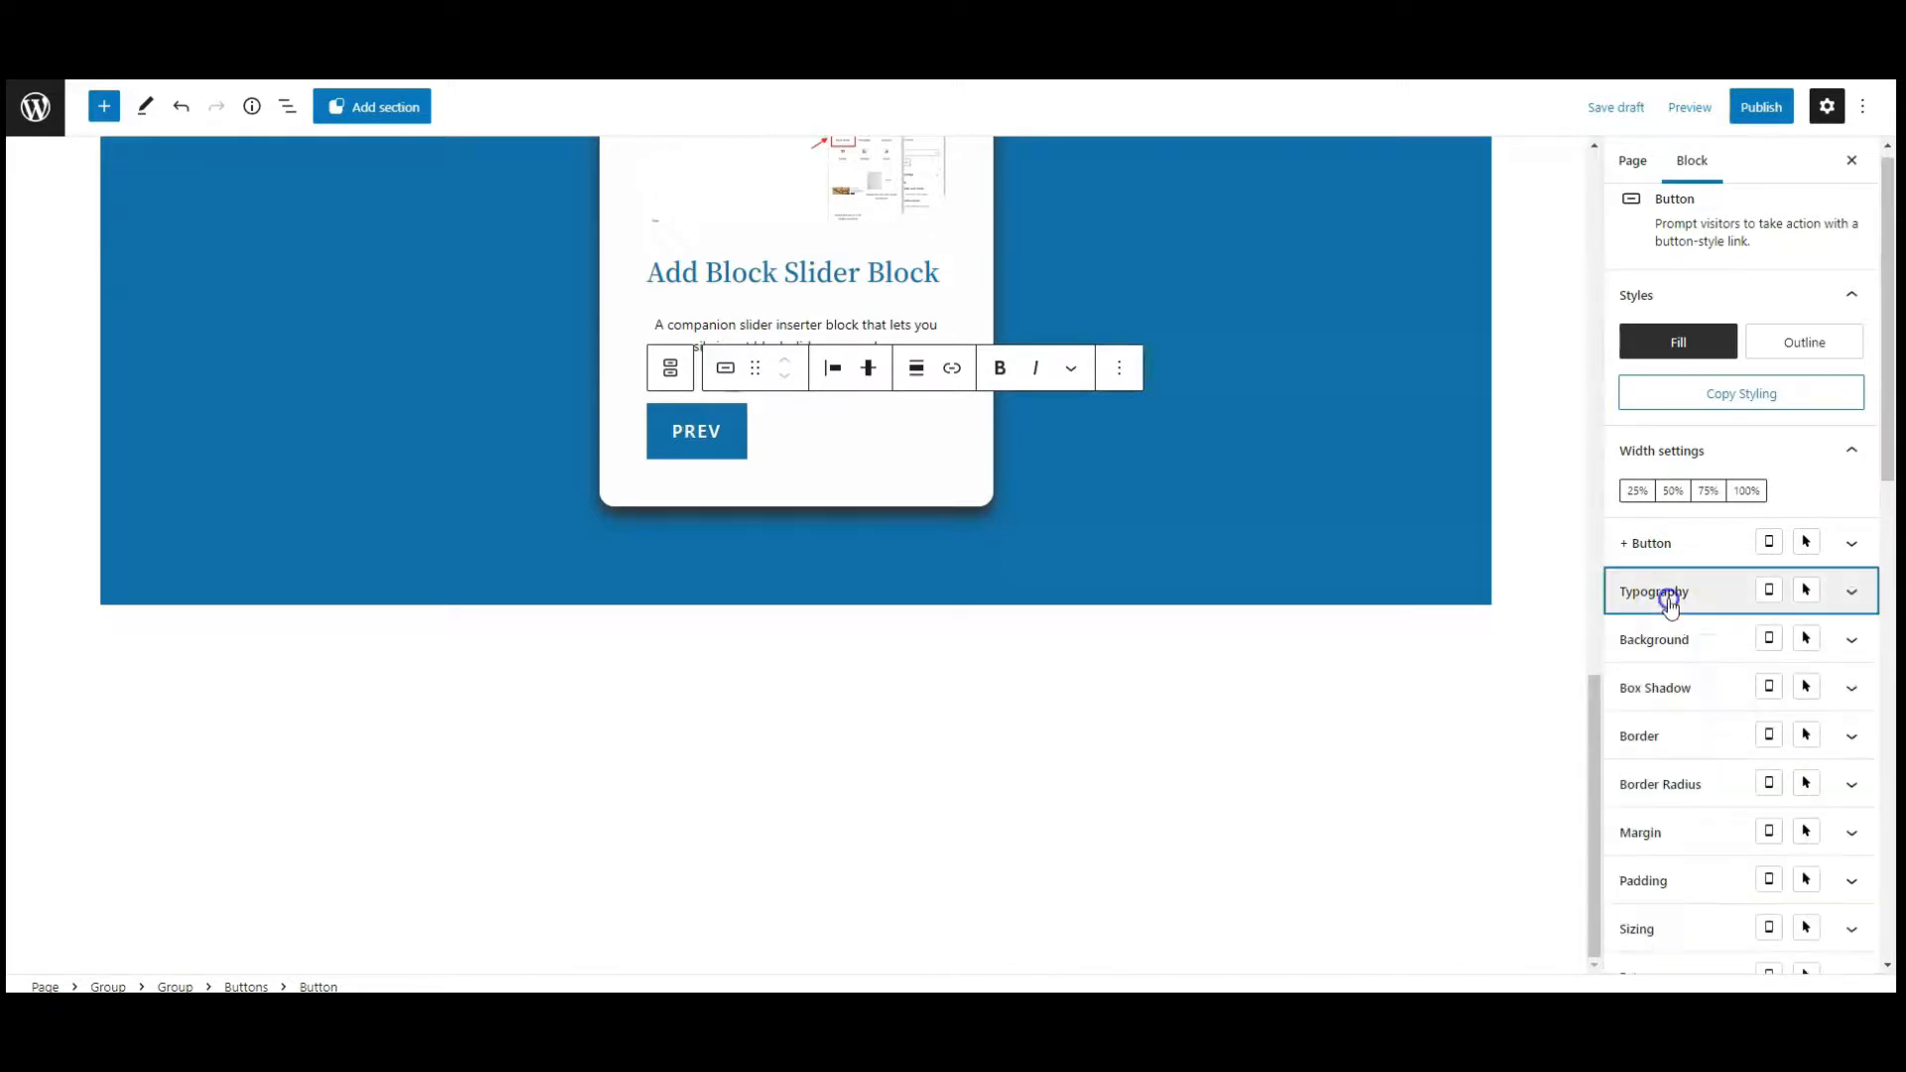
# Round all corners of the PREV button with a border radius of 5 px
pyautogui.click(1683, 786)
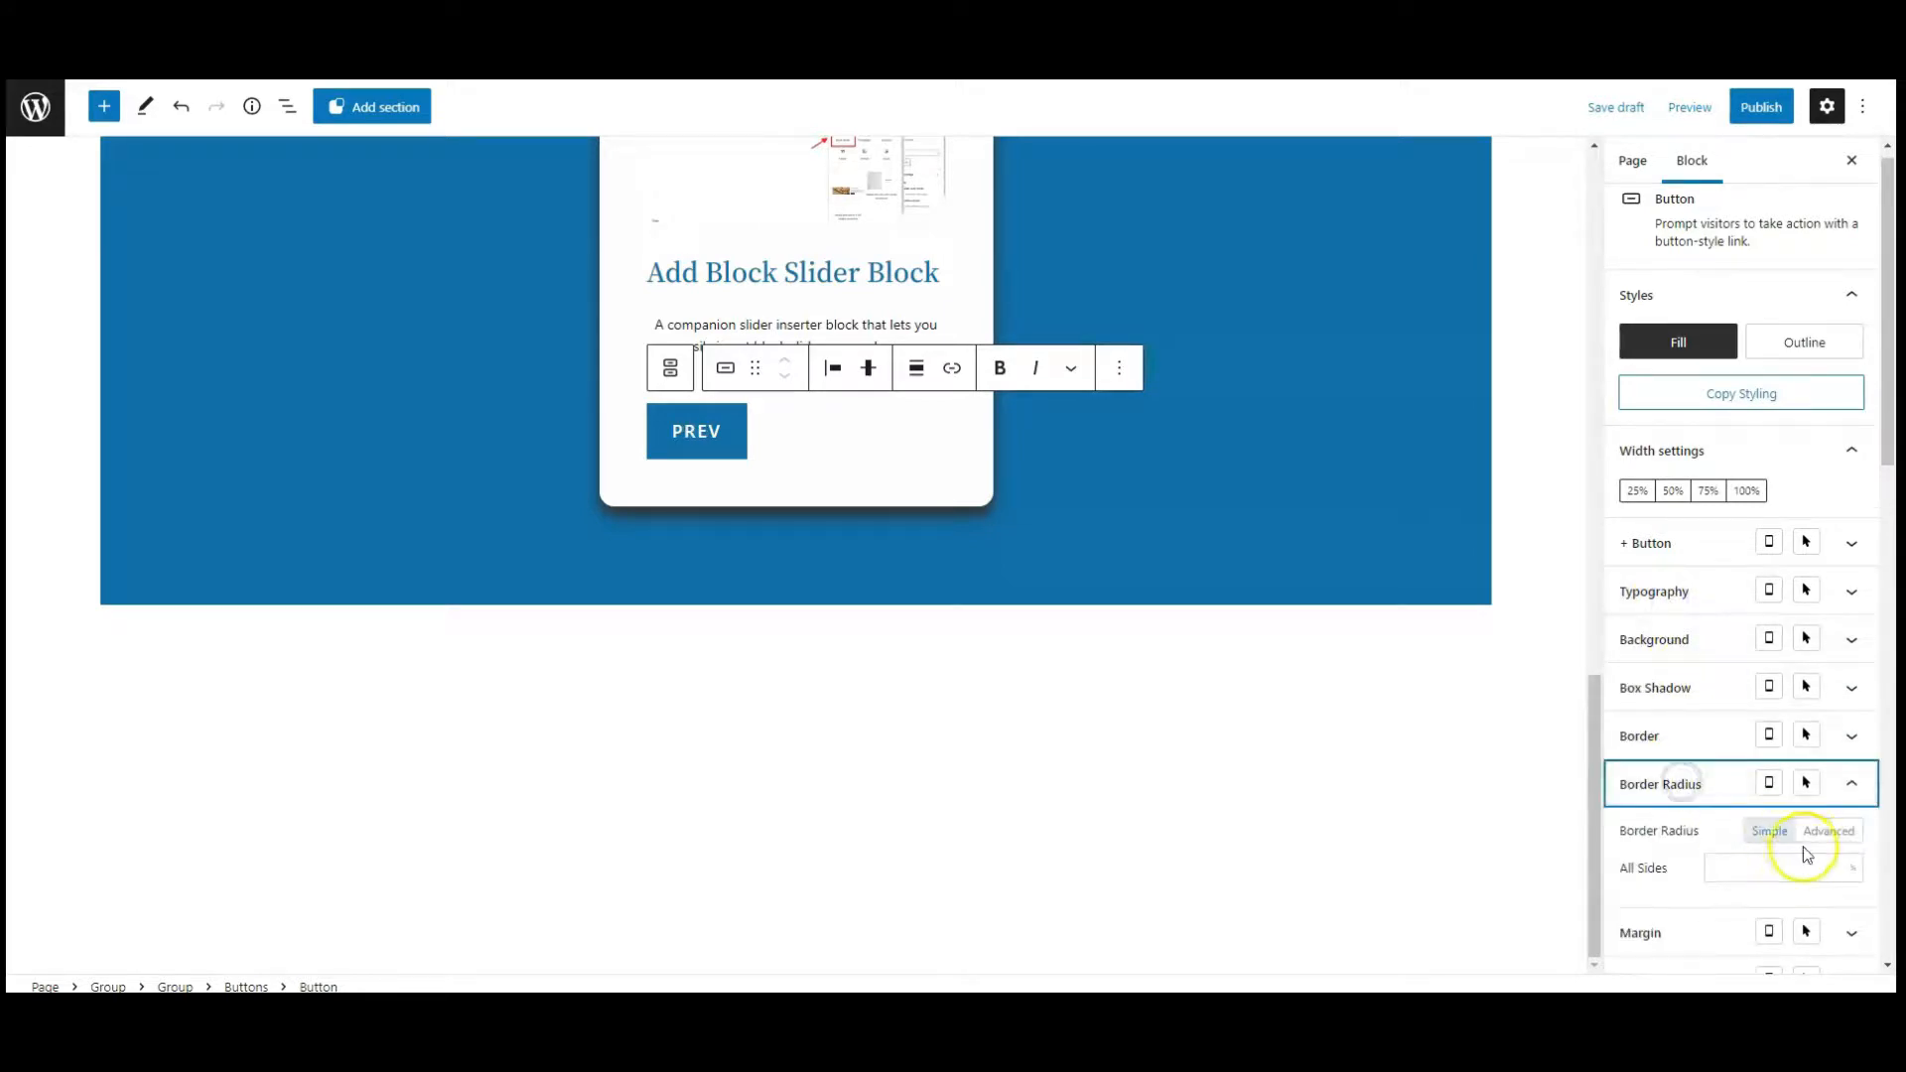
pyautogui.click(1848, 870)
pyautogui.click(1852, 890)
pyautogui.click(1786, 871)
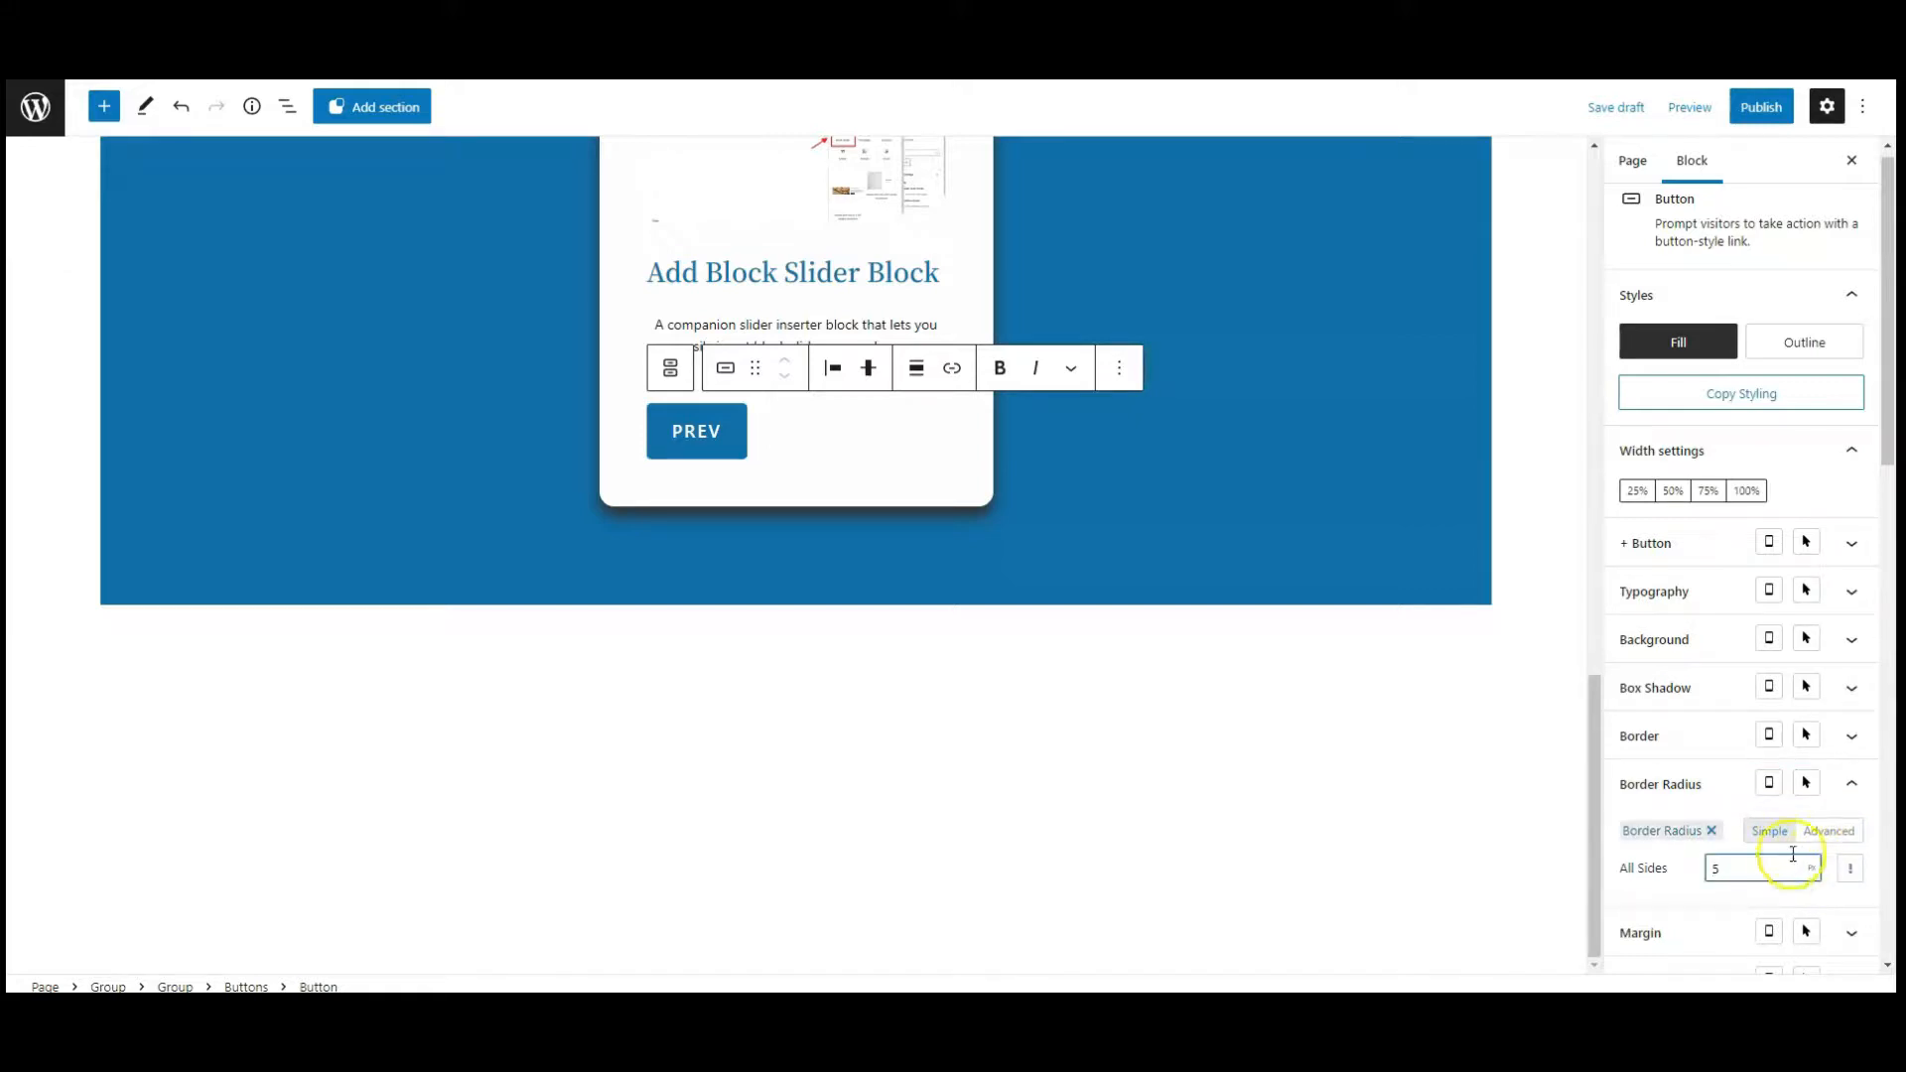
pyautogui.write('5')
pyautogui.click(1697, 783)
# Set the PREV button's padding to 10 px at top and bottom and 23 px at right and left
pyautogui.scroll(-2, 1715, 770)
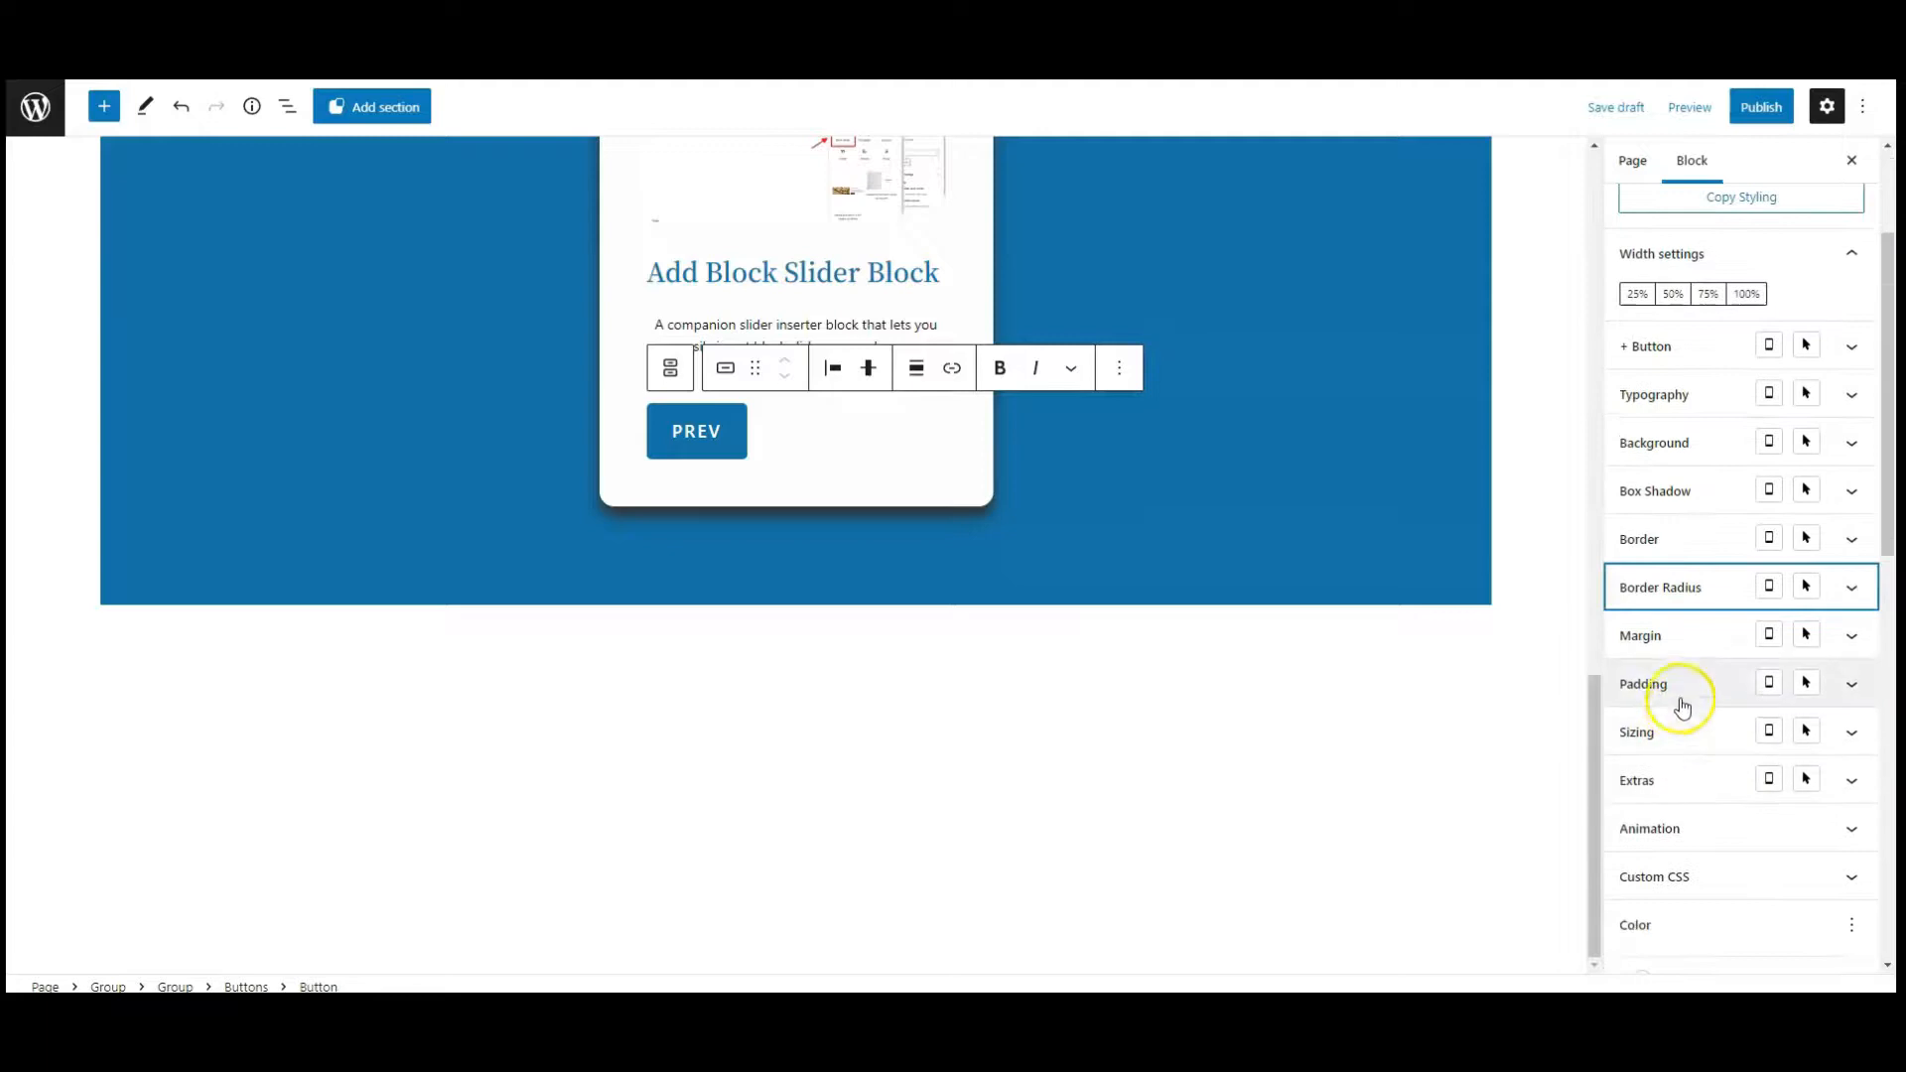
pyautogui.click(1681, 701)
pyautogui.click(1826, 731)
pyautogui.click(1853, 770)
pyautogui.click(1855, 791)
pyautogui.click(1763, 767)
pyautogui.write('10')
pyautogui.click(1753, 794)
pyautogui.write('23')
pyautogui.click(1747, 844)
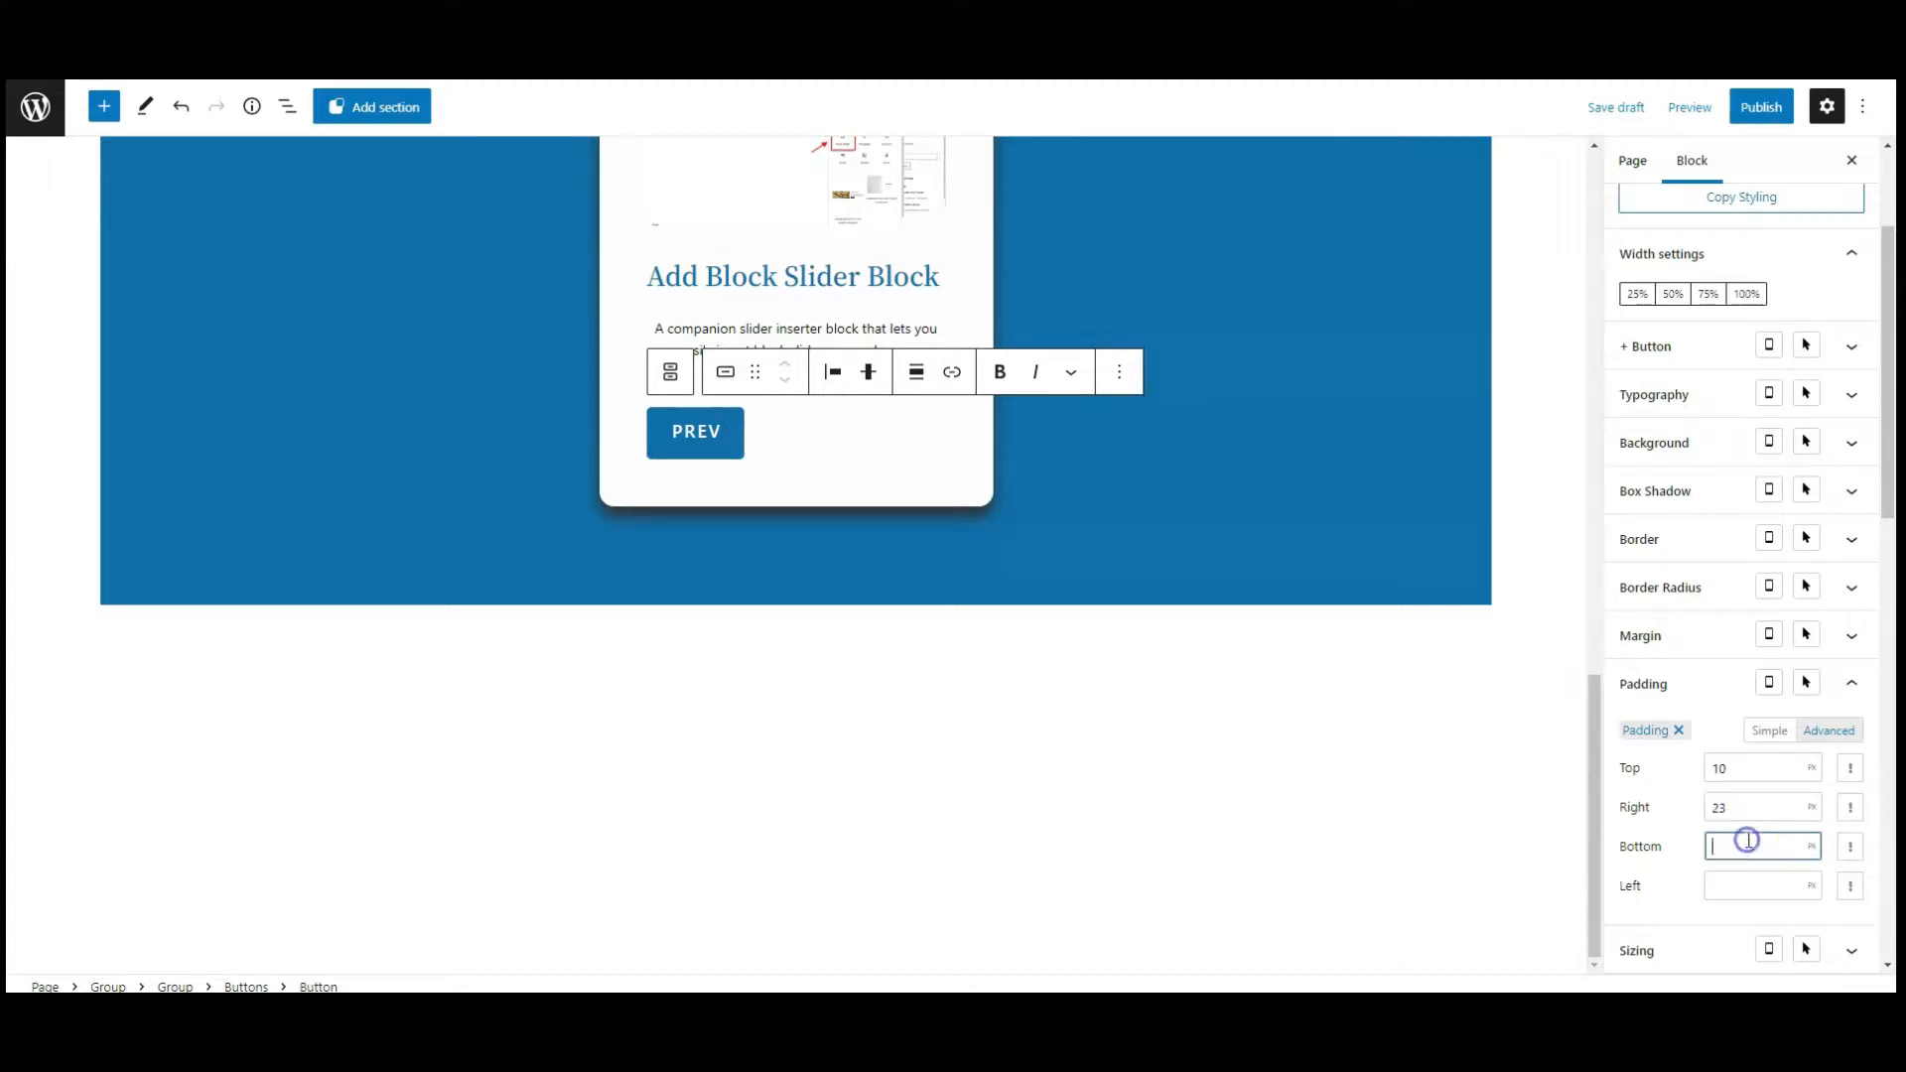
pyautogui.write('10')
pyautogui.click(1744, 882)
pyautogui.write('23')
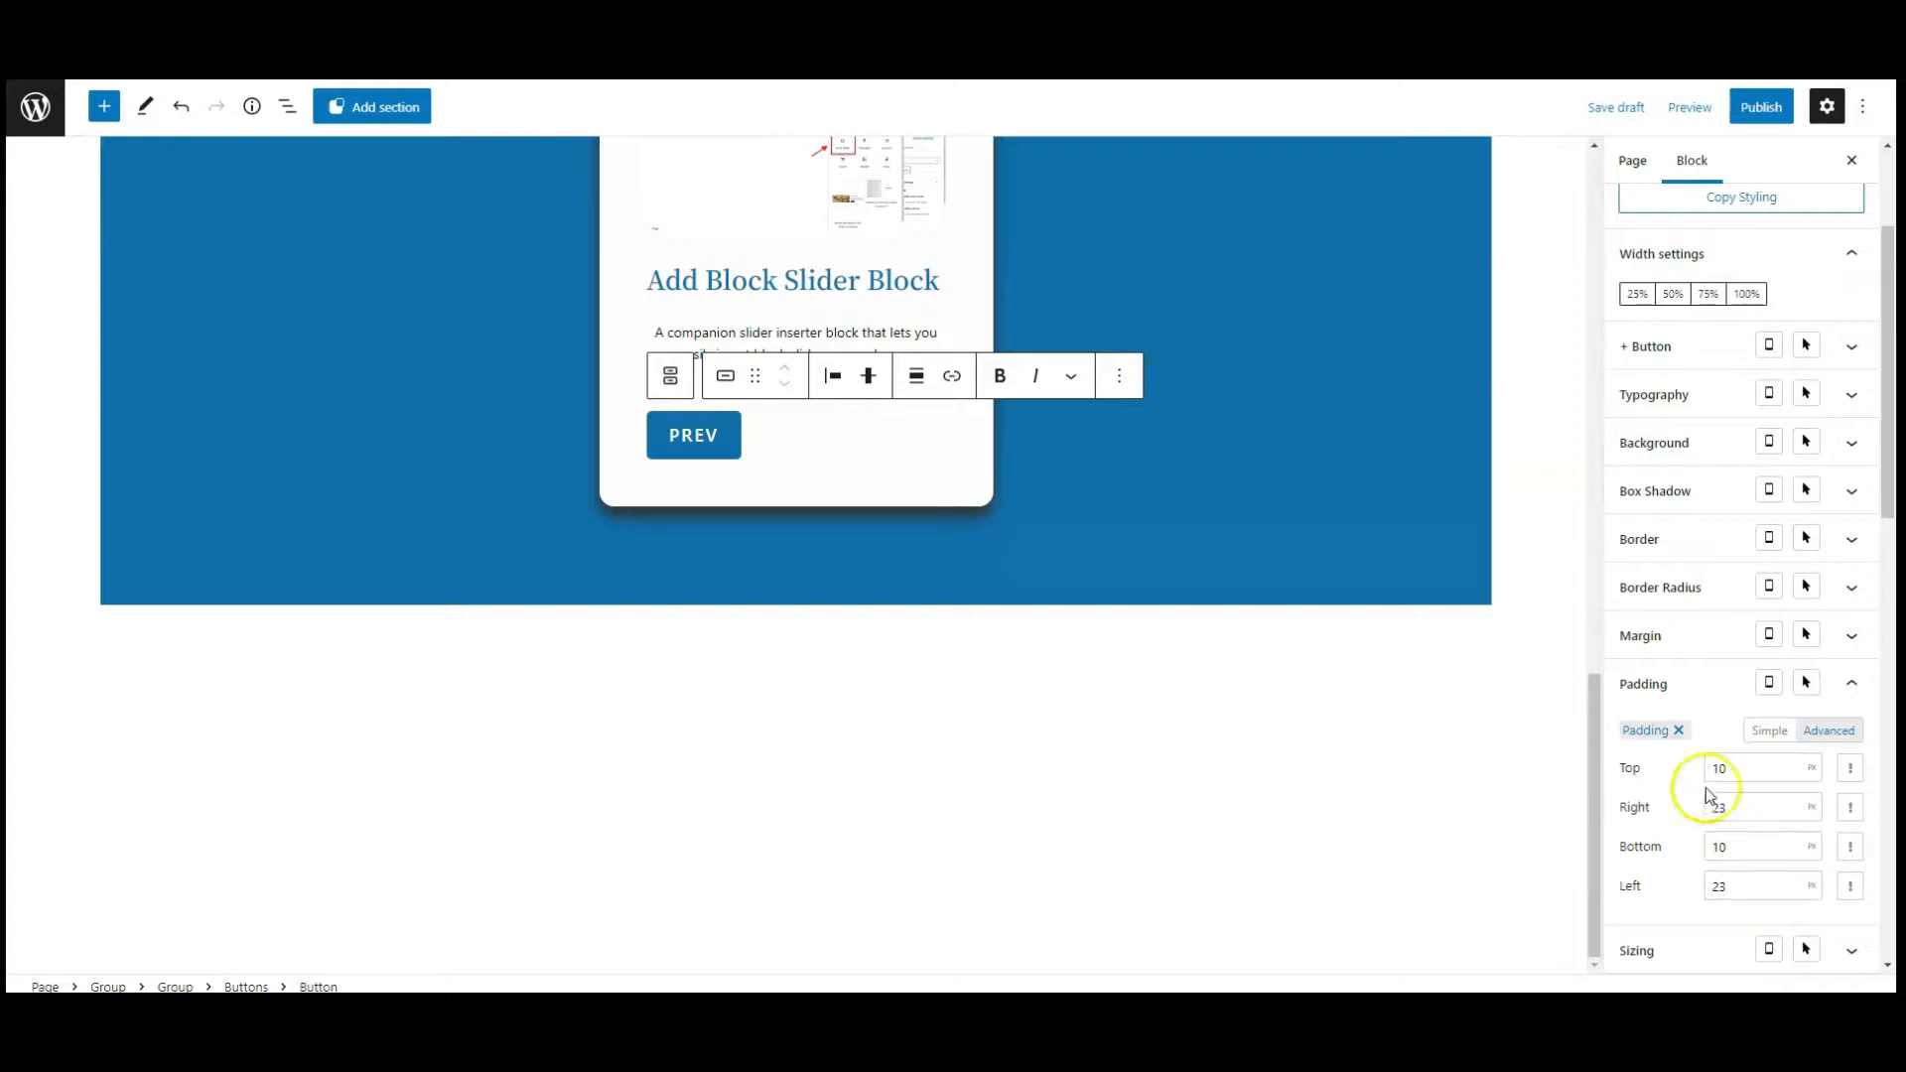
pyautogui.click(1659, 687)
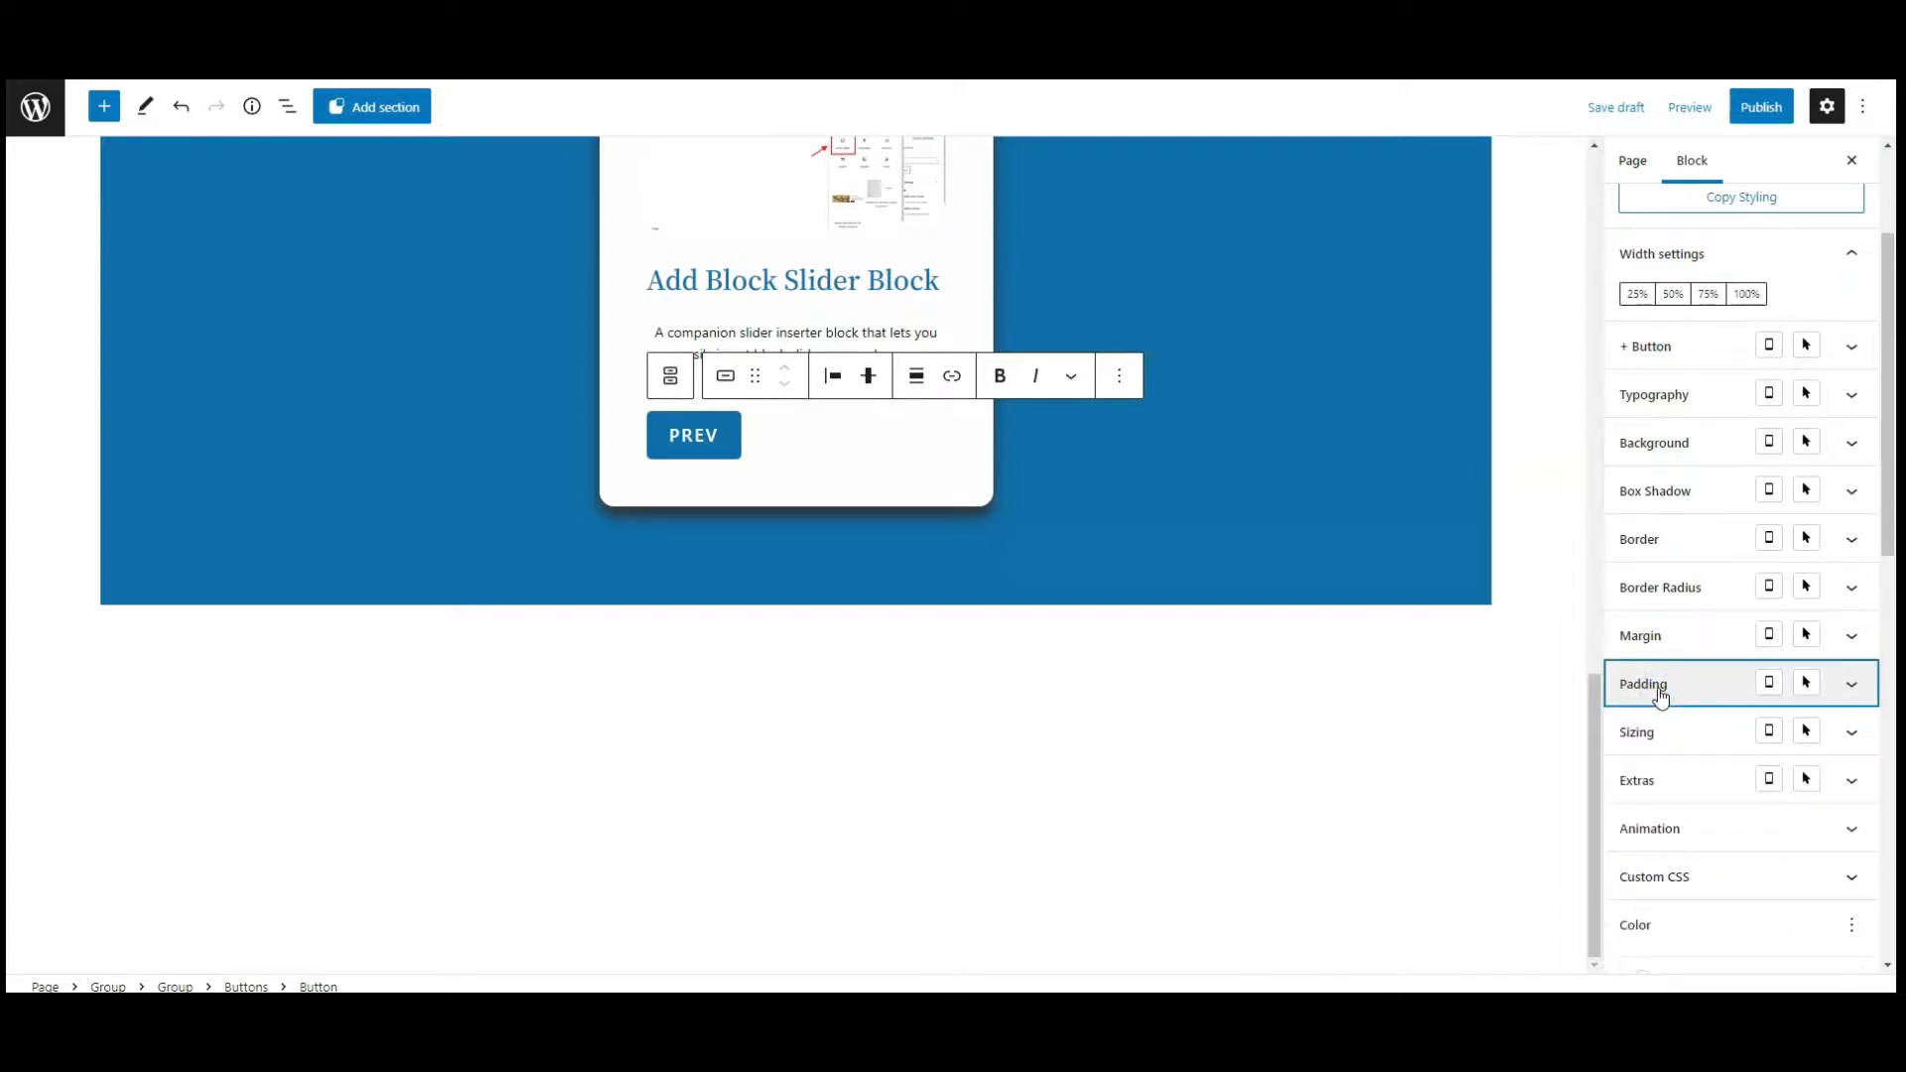
# Duplicate the PREV button and change the copy's label to NEXT
pyautogui.click(1279, 487)
pyautogui.click(1120, 387)
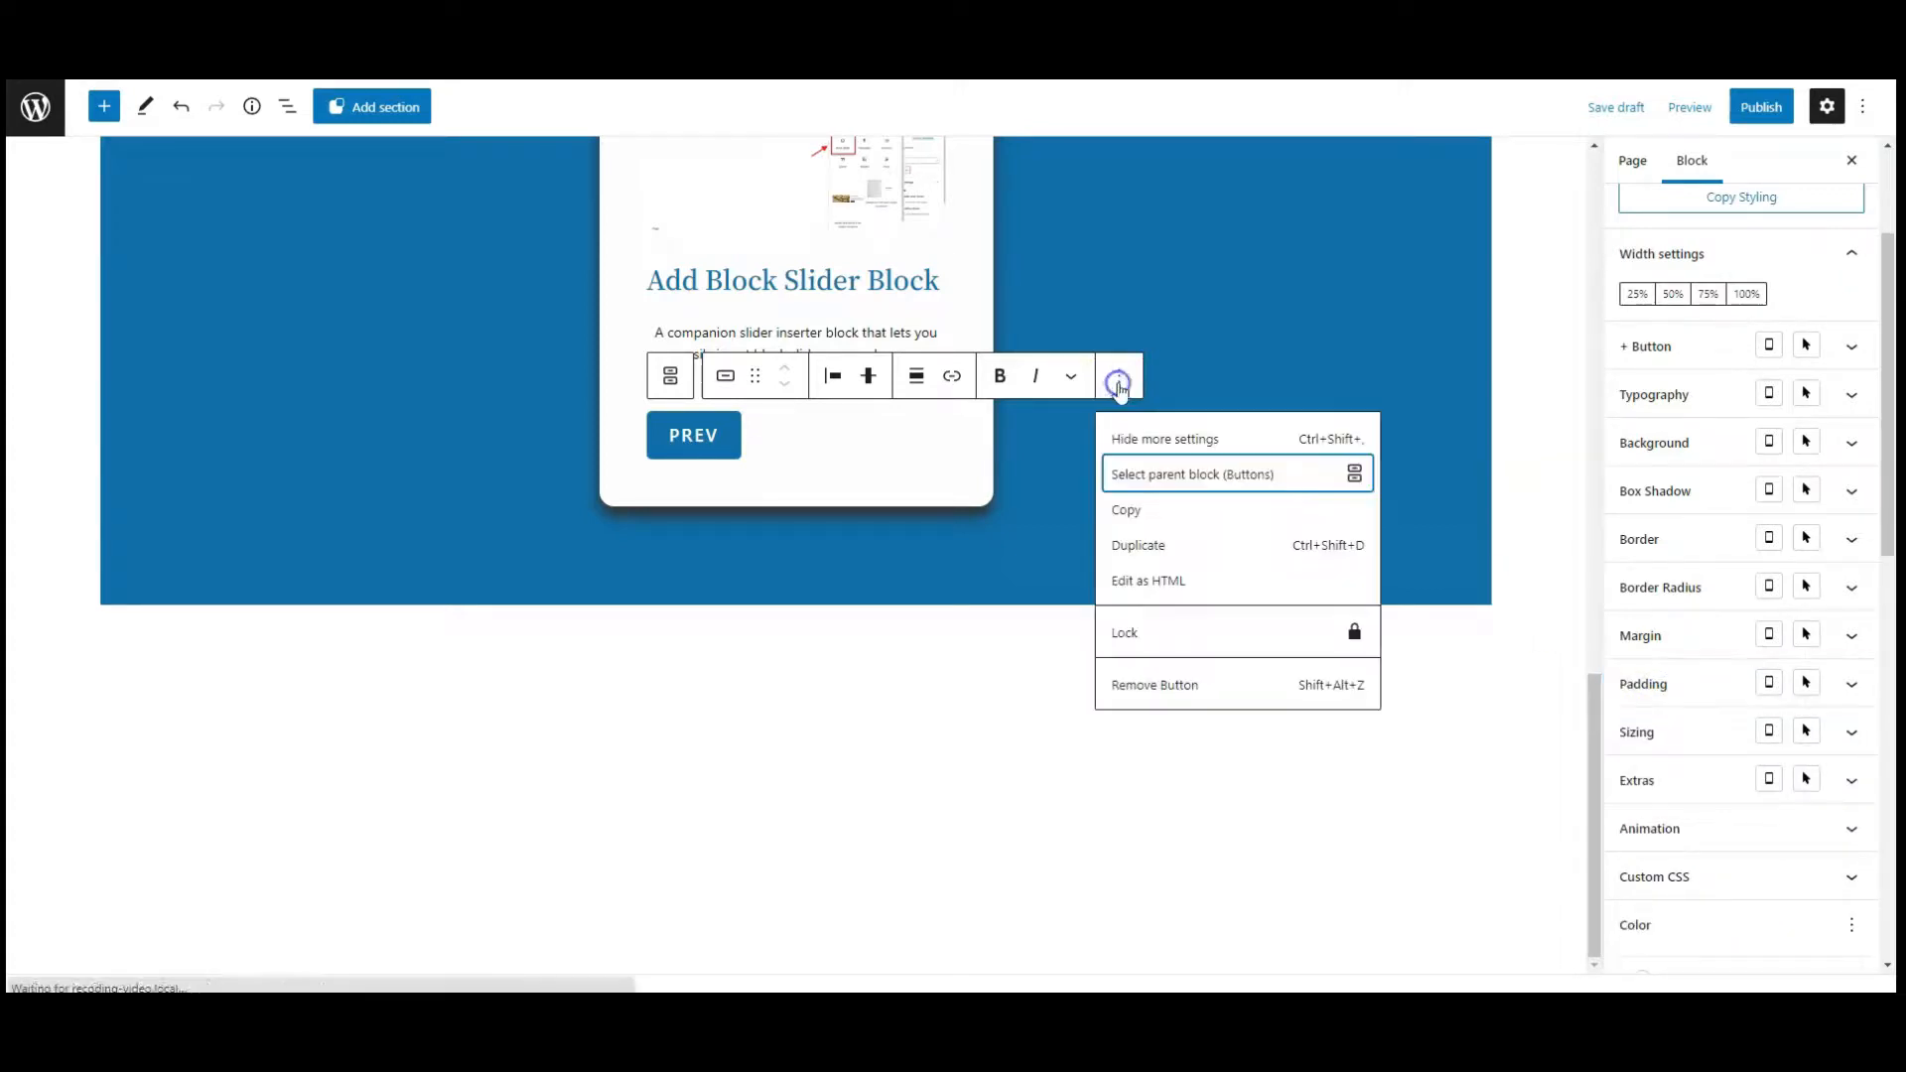
pyautogui.click(1139, 544)
pyautogui.click(832, 454)
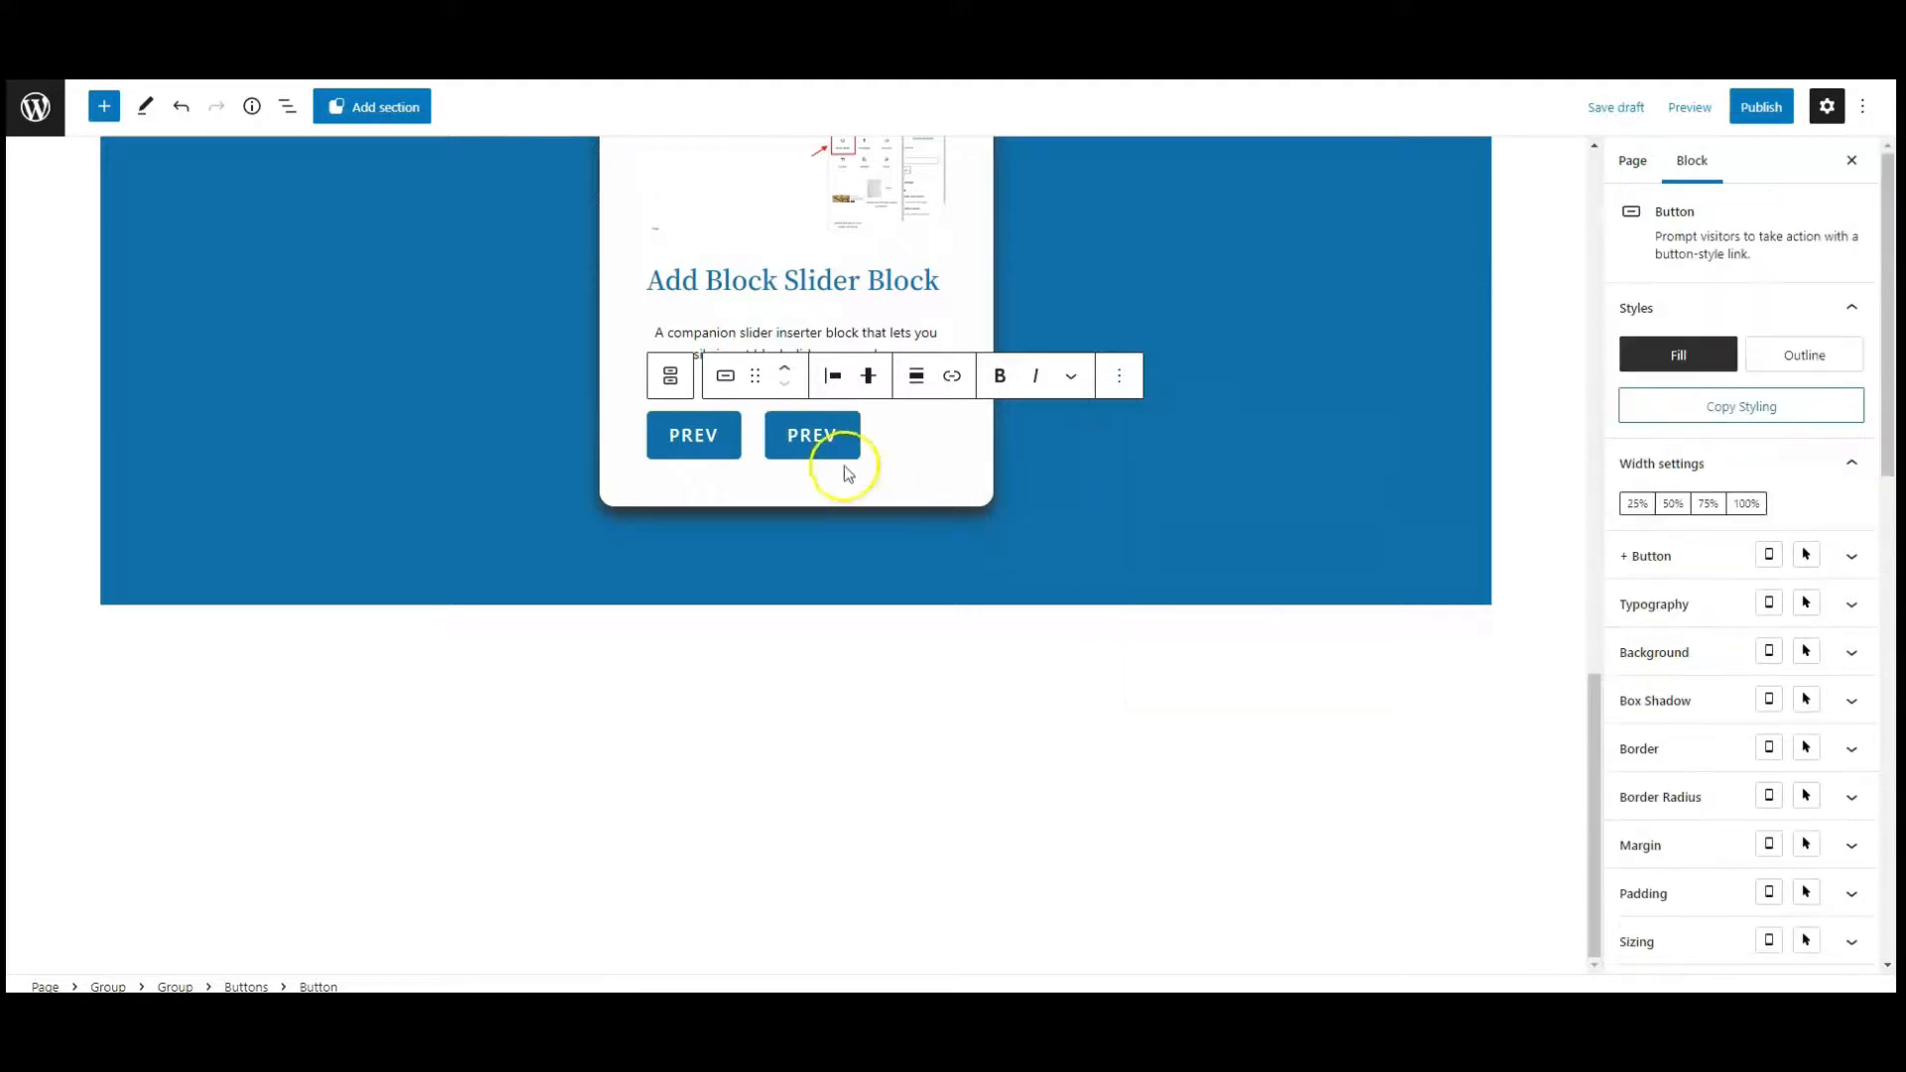
pyautogui.write('N')
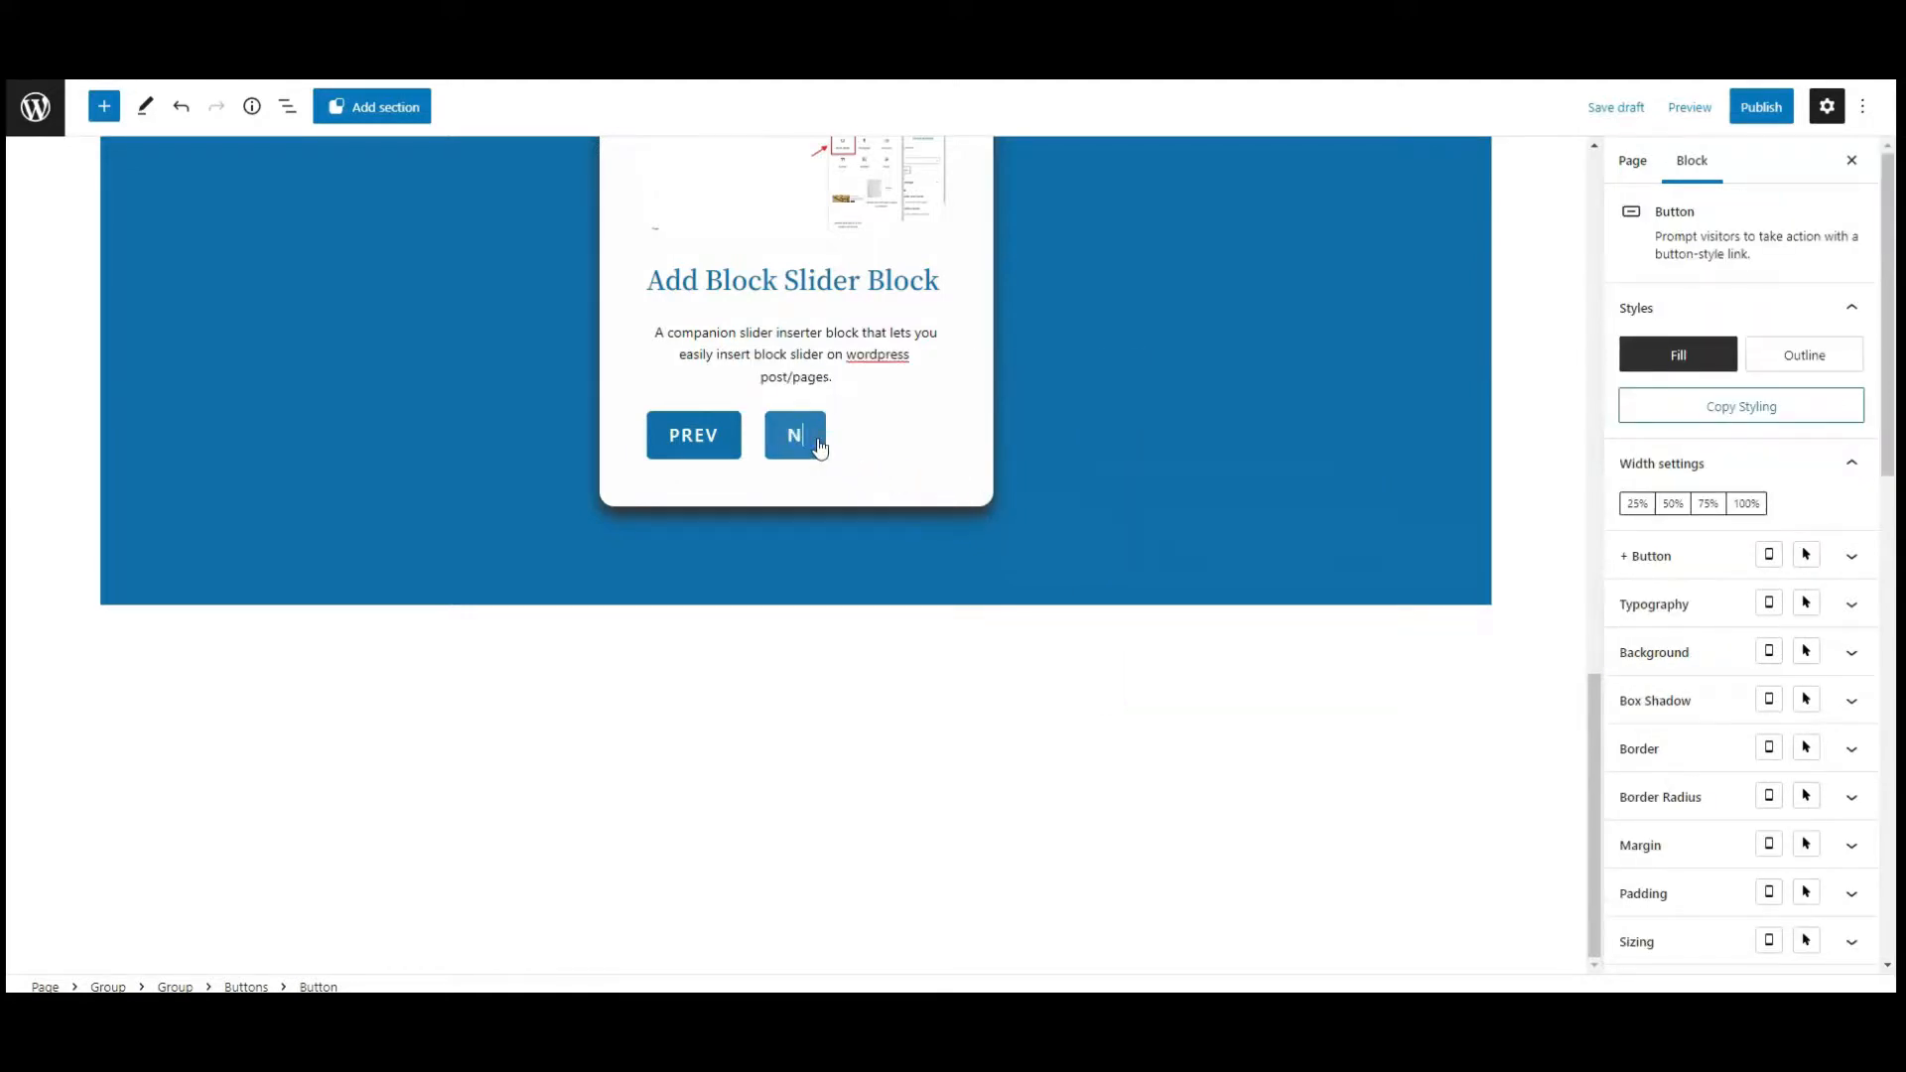
# Give the NEXT button the additional CSS class "next"
pyautogui.click(820, 449)
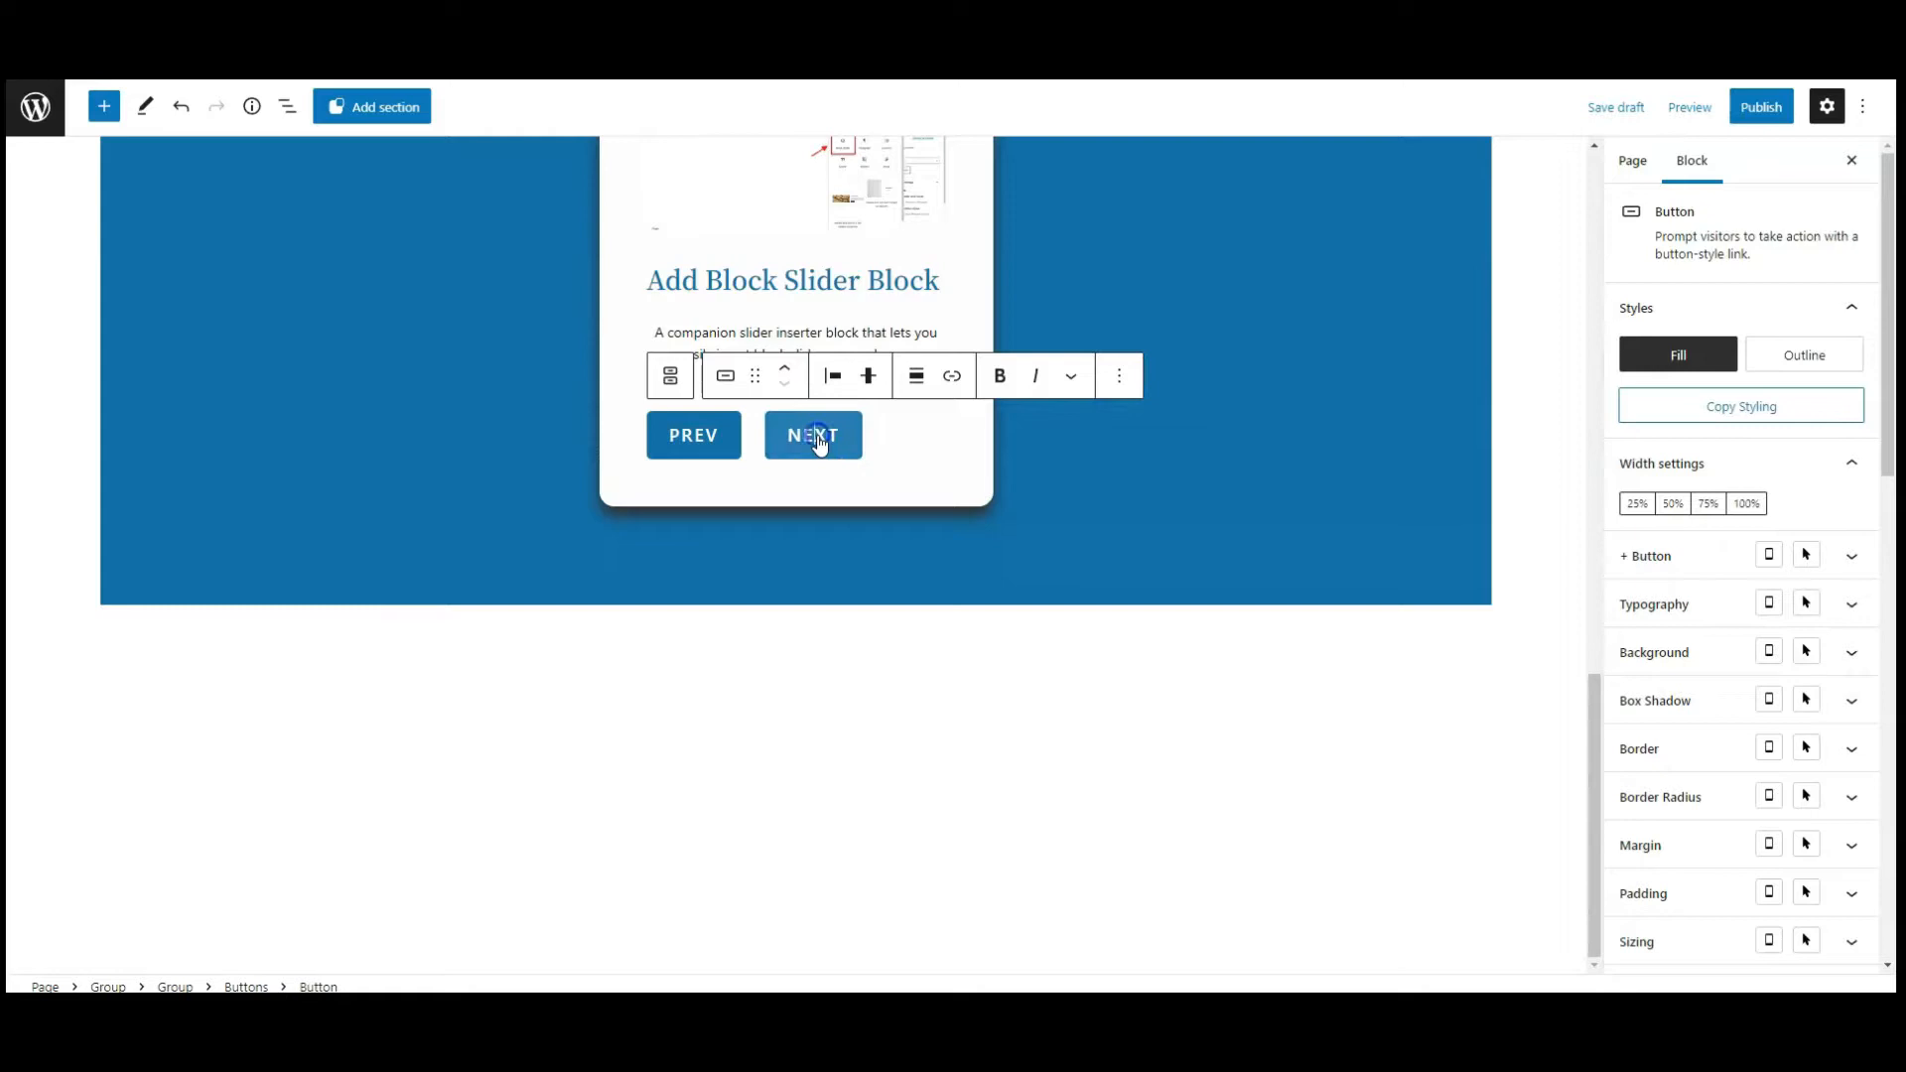
pyautogui.scroll(-10, 1774, 778)
pyautogui.click(1598, 680)
pyautogui.write('next')
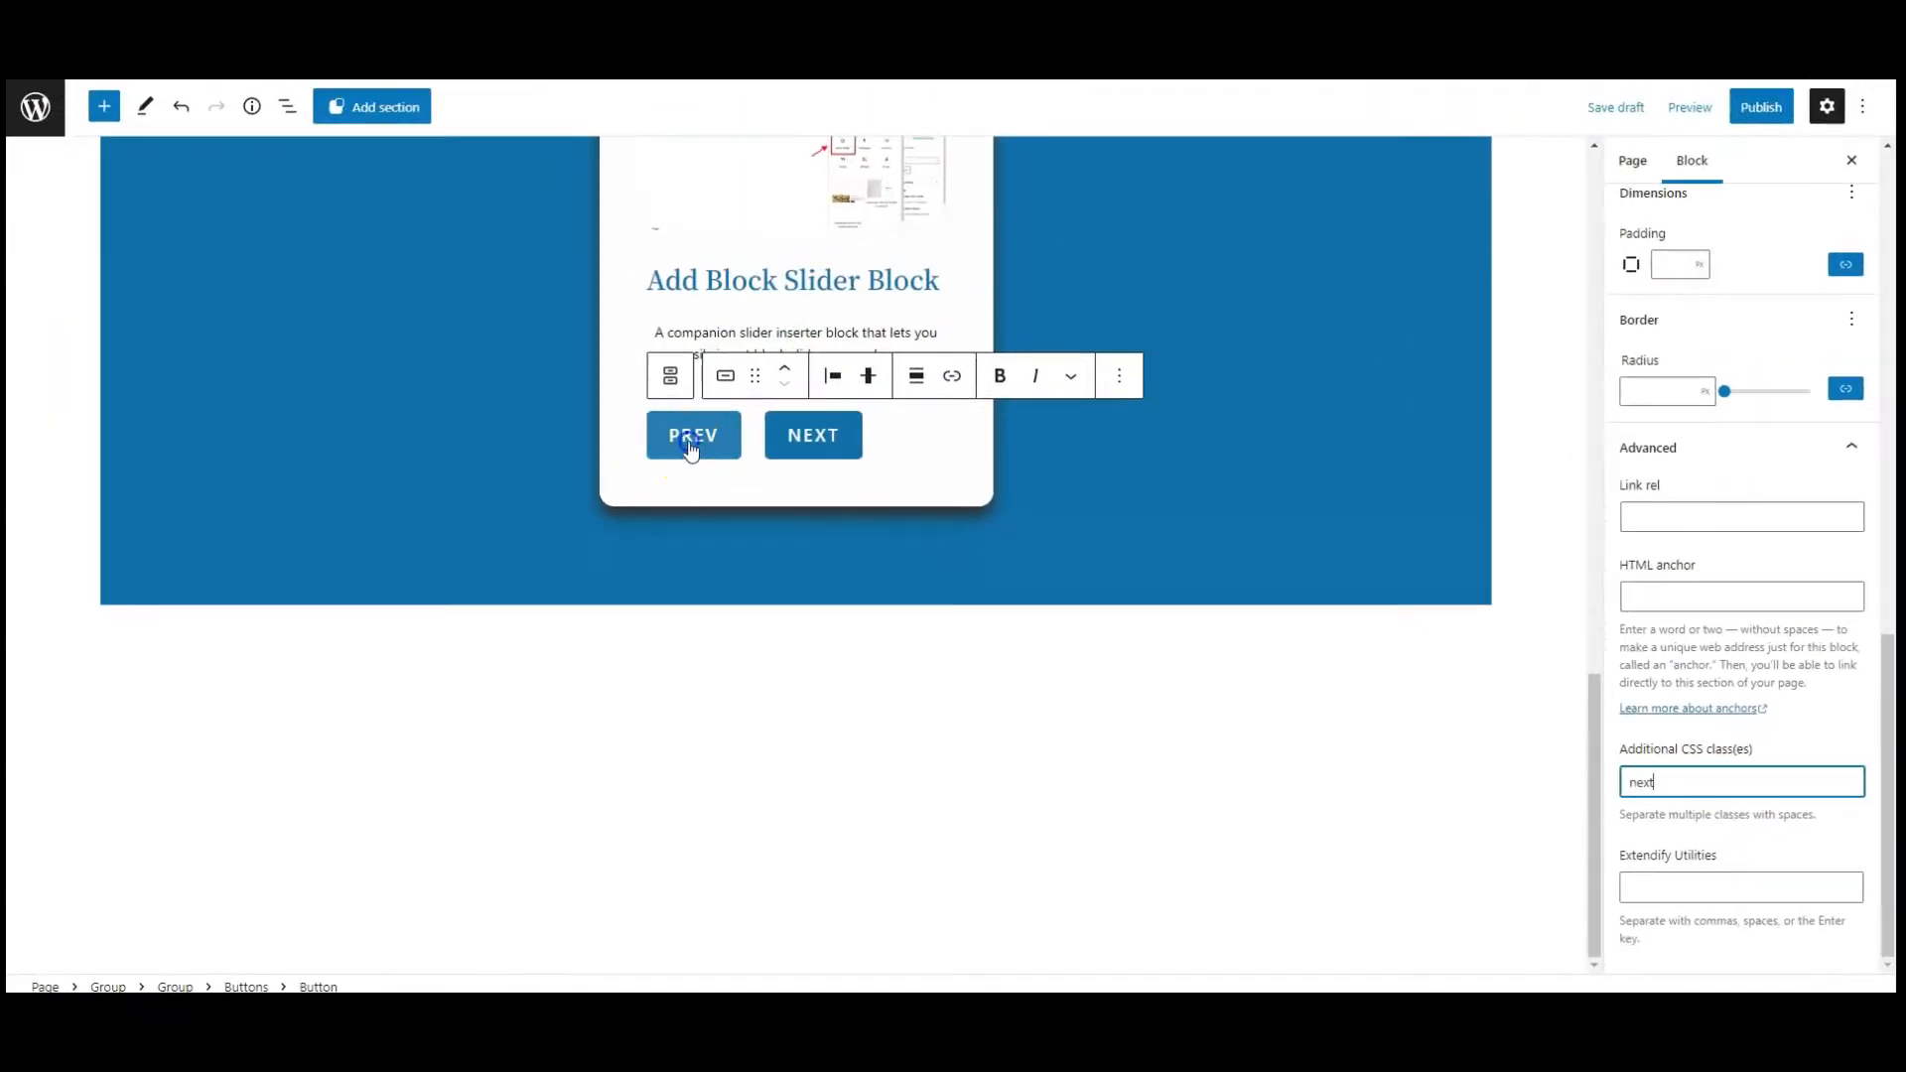
# Give the PREV button the additional CSS class "prev"
pyautogui.click(692, 448)
pyautogui.scroll(-3, 1856, 834)
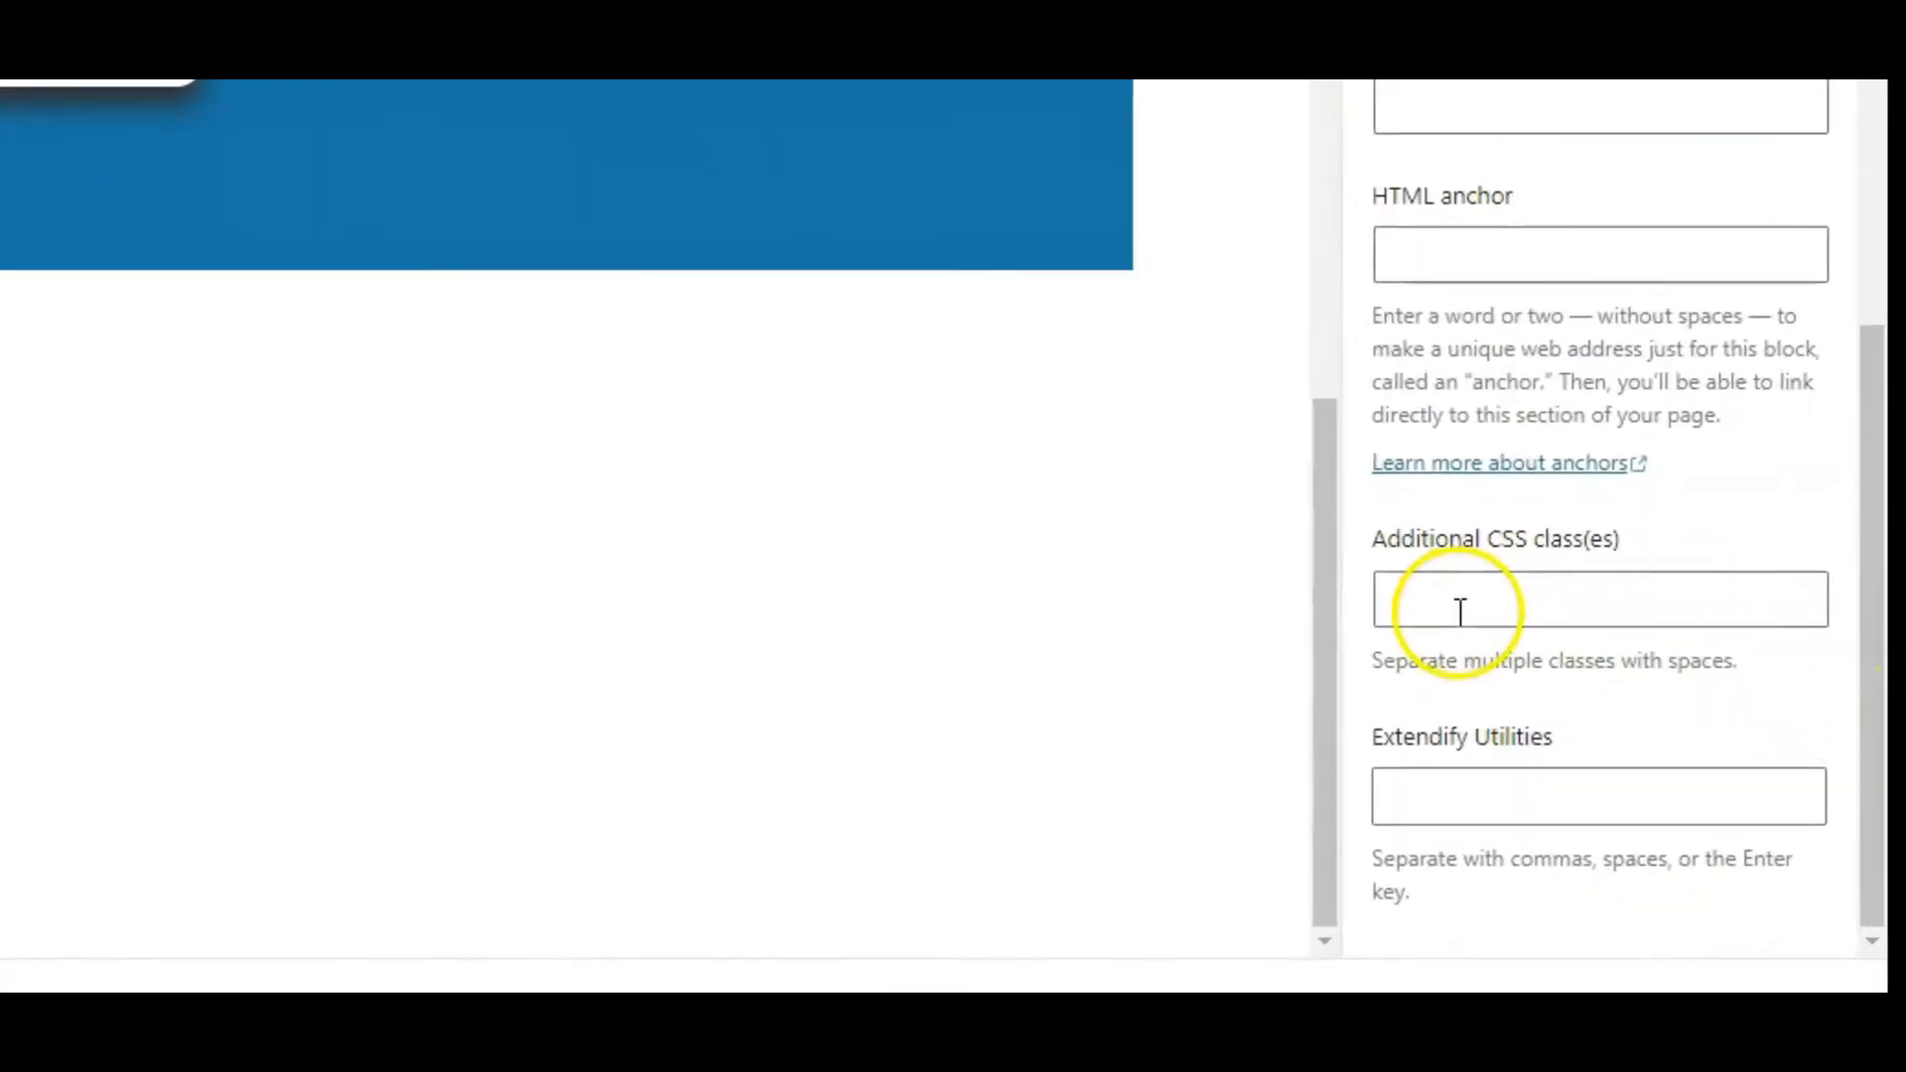
pyautogui.click(1460, 612)
pyautogui.write('prev')
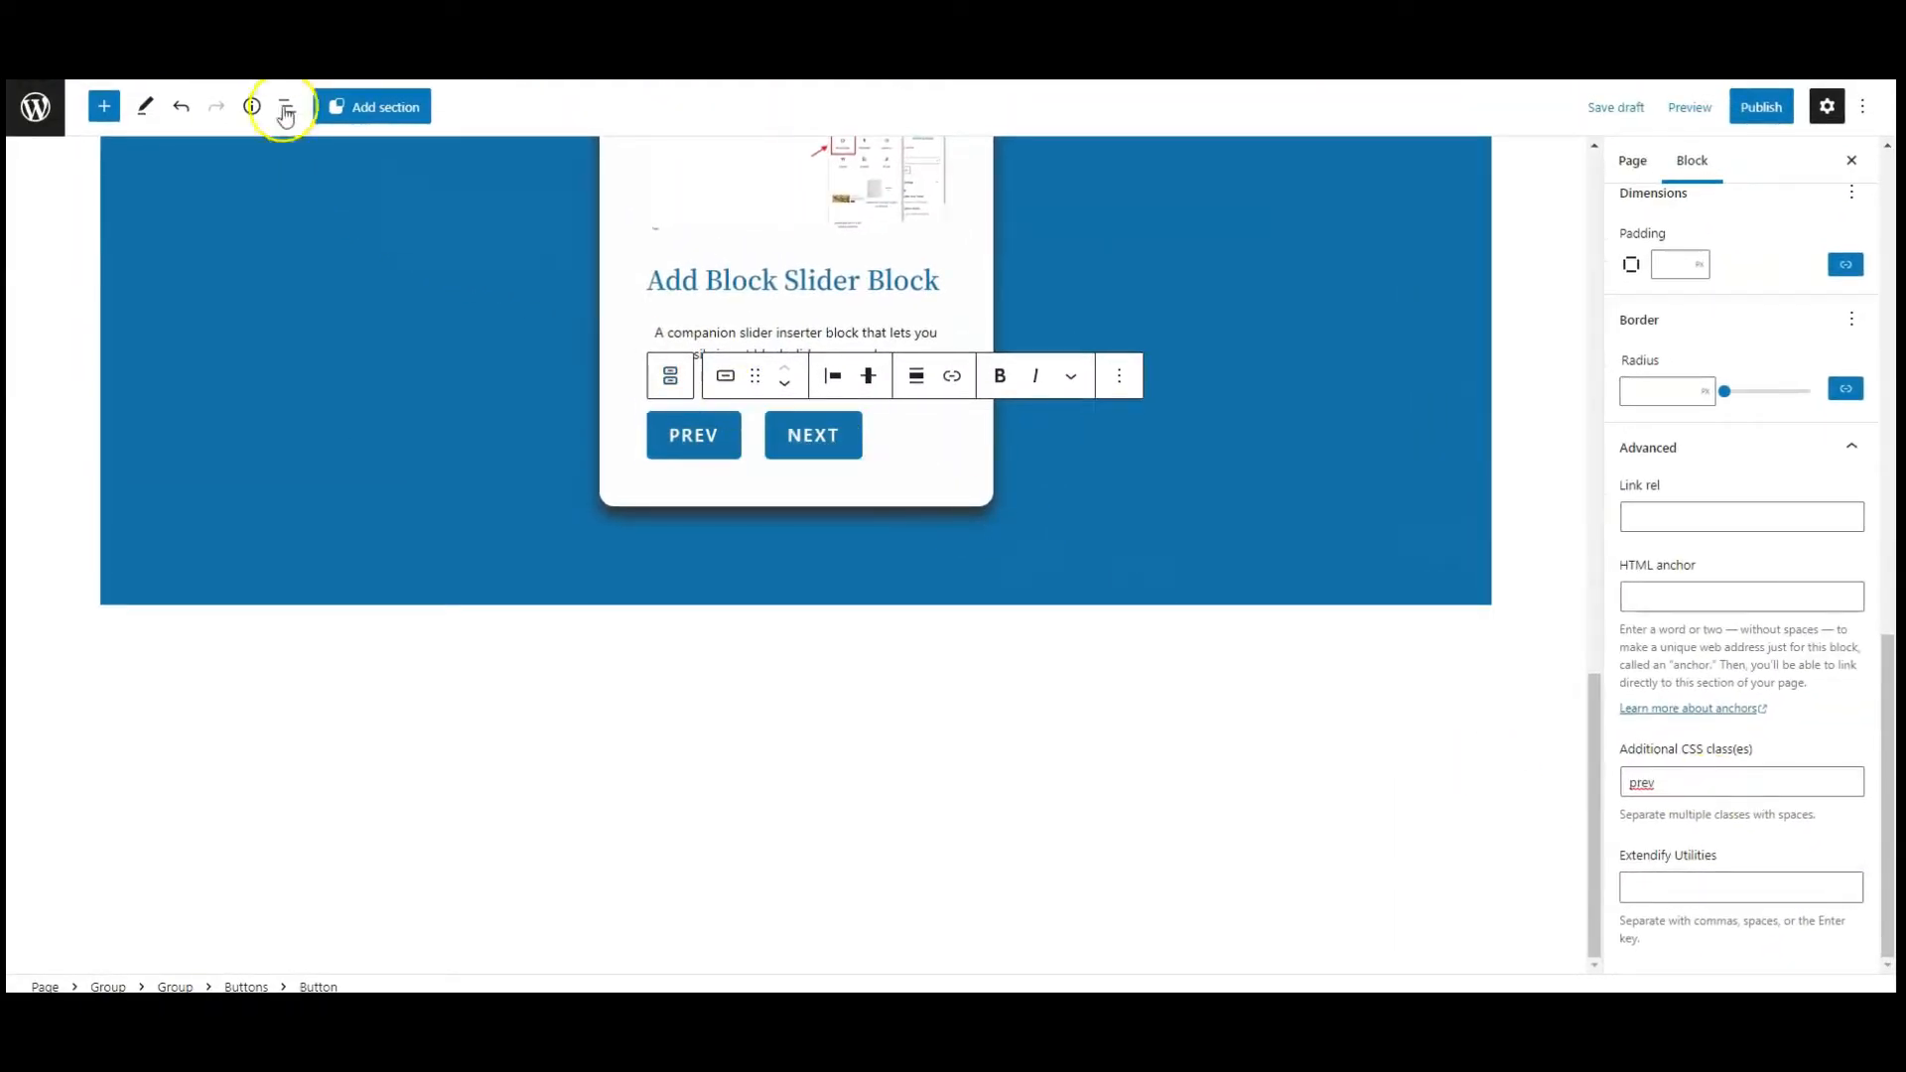
# Justify the parent Buttons block with space between its two buttons and publish the page
pyautogui.click(286, 110)
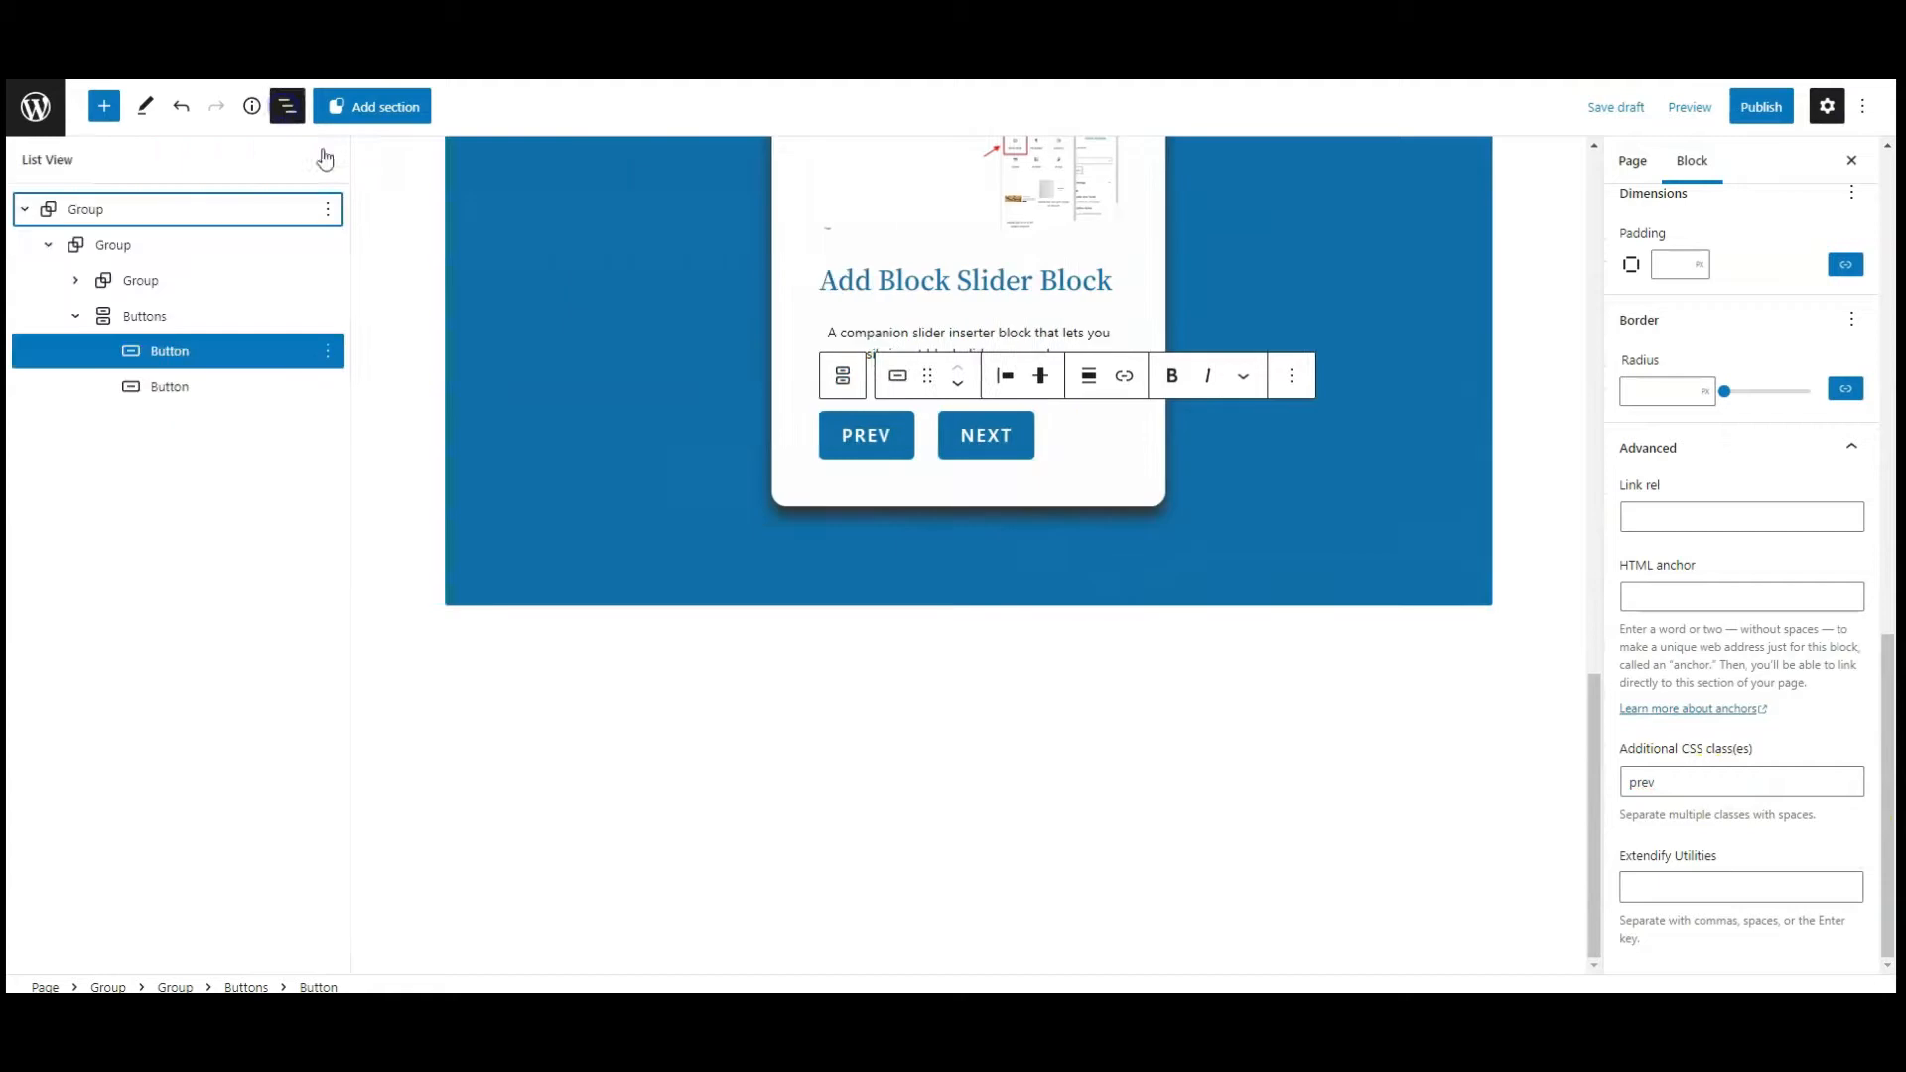
pyautogui.click(141, 318)
pyautogui.click(1671, 433)
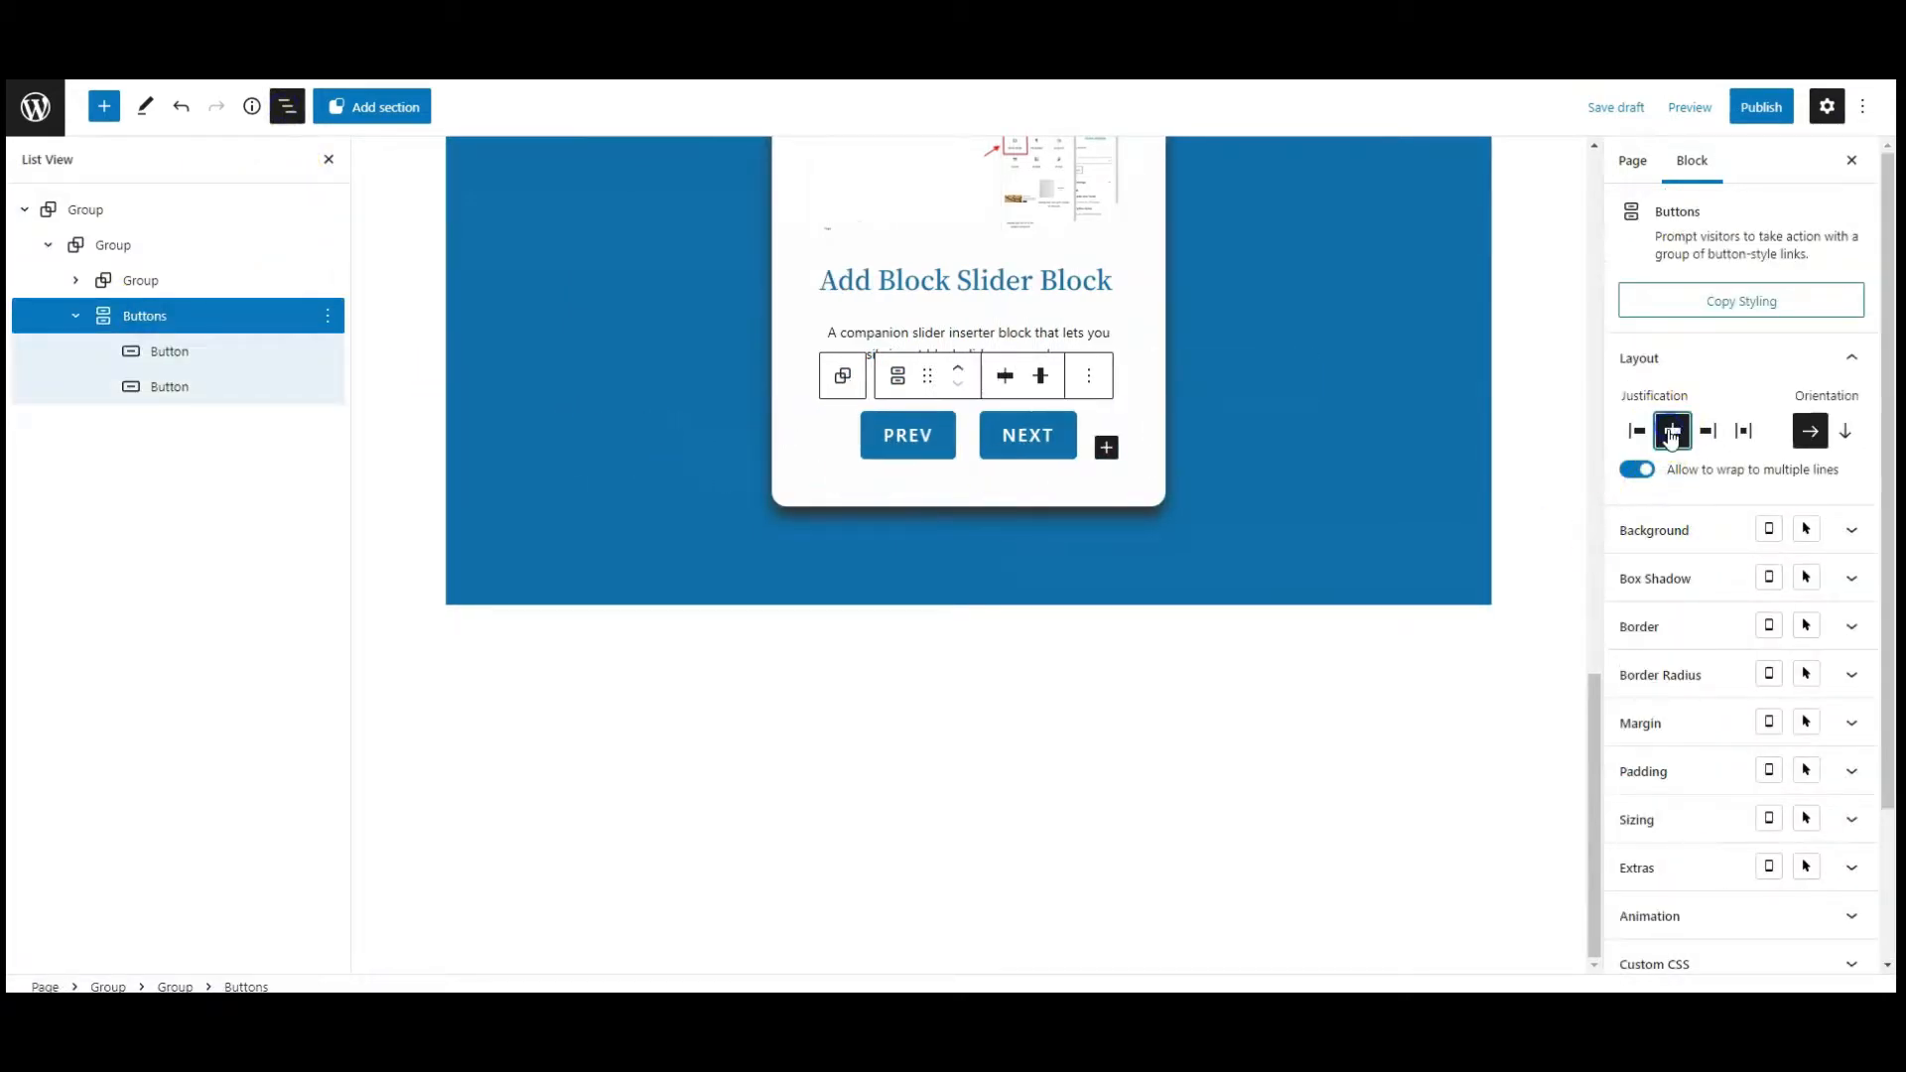
pyautogui.click(1742, 434)
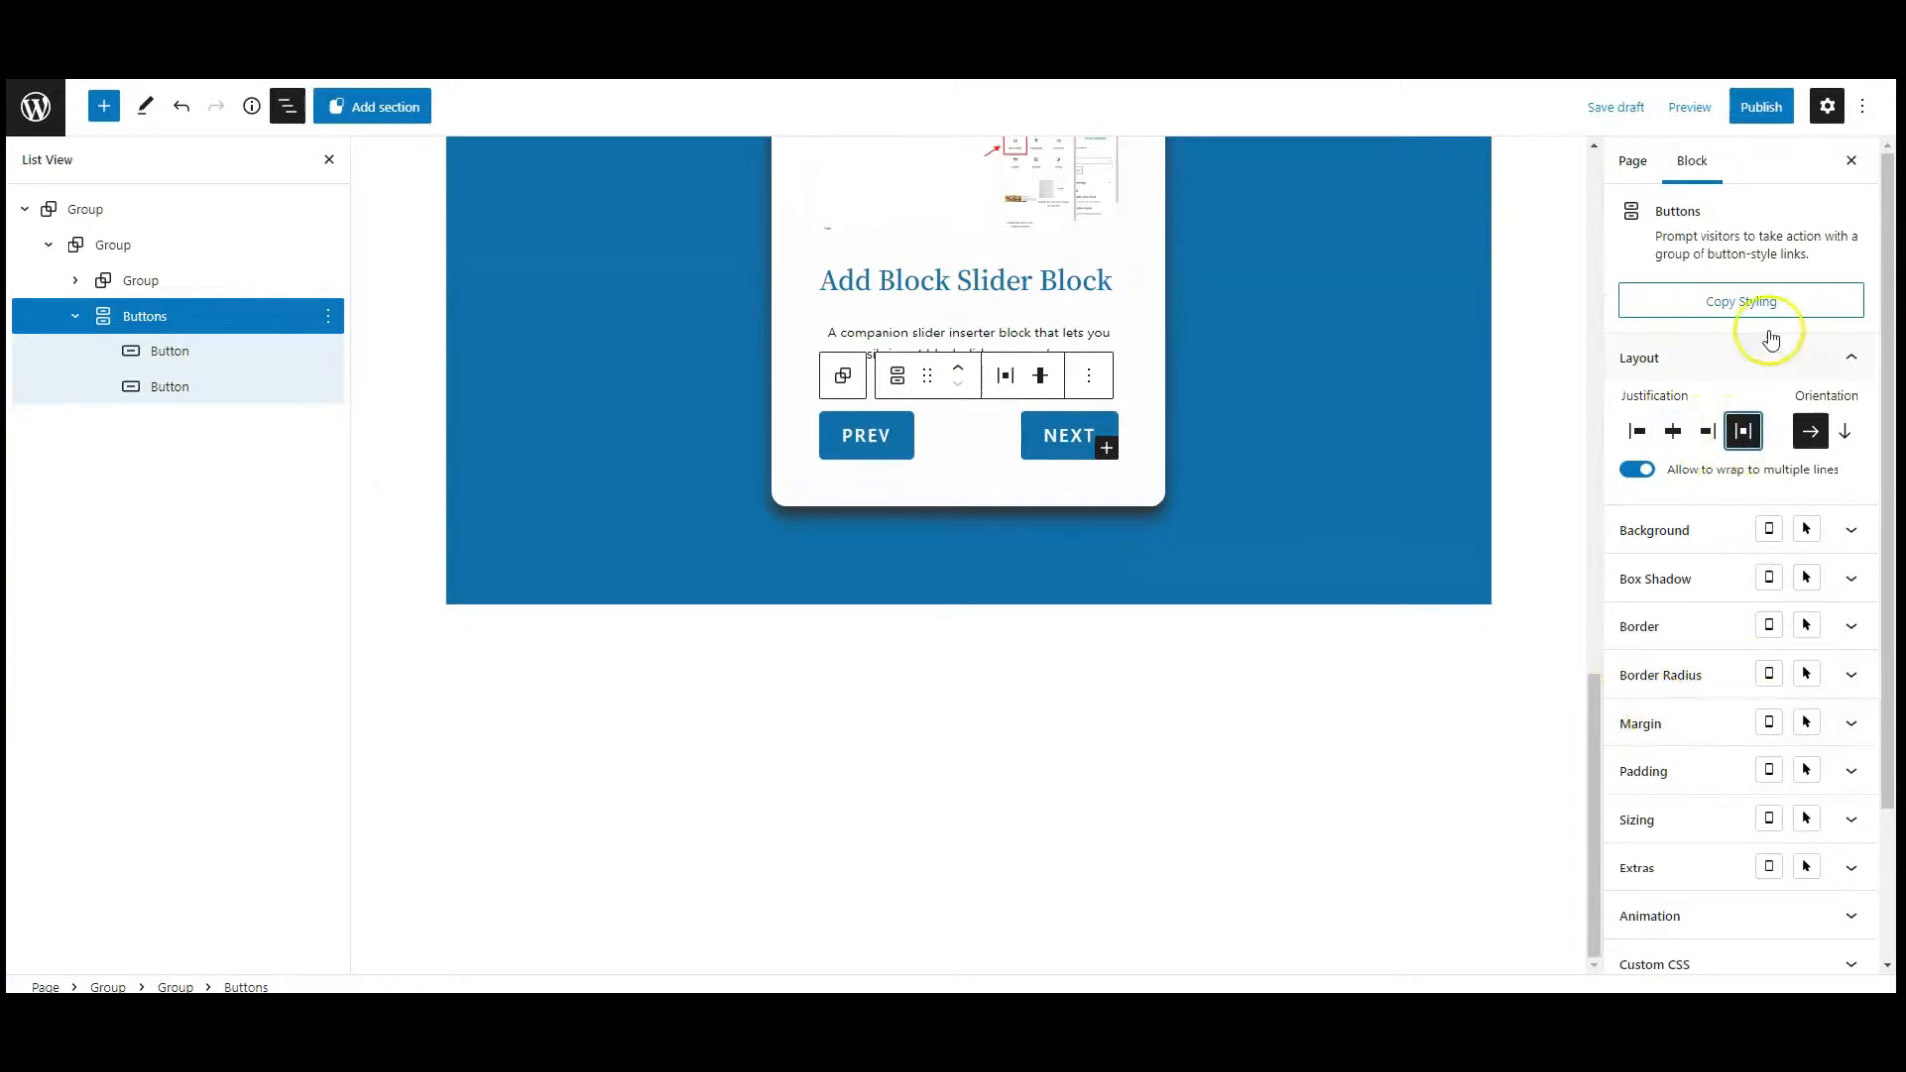
pyautogui.click(1763, 120)
pyautogui.click(1697, 109)
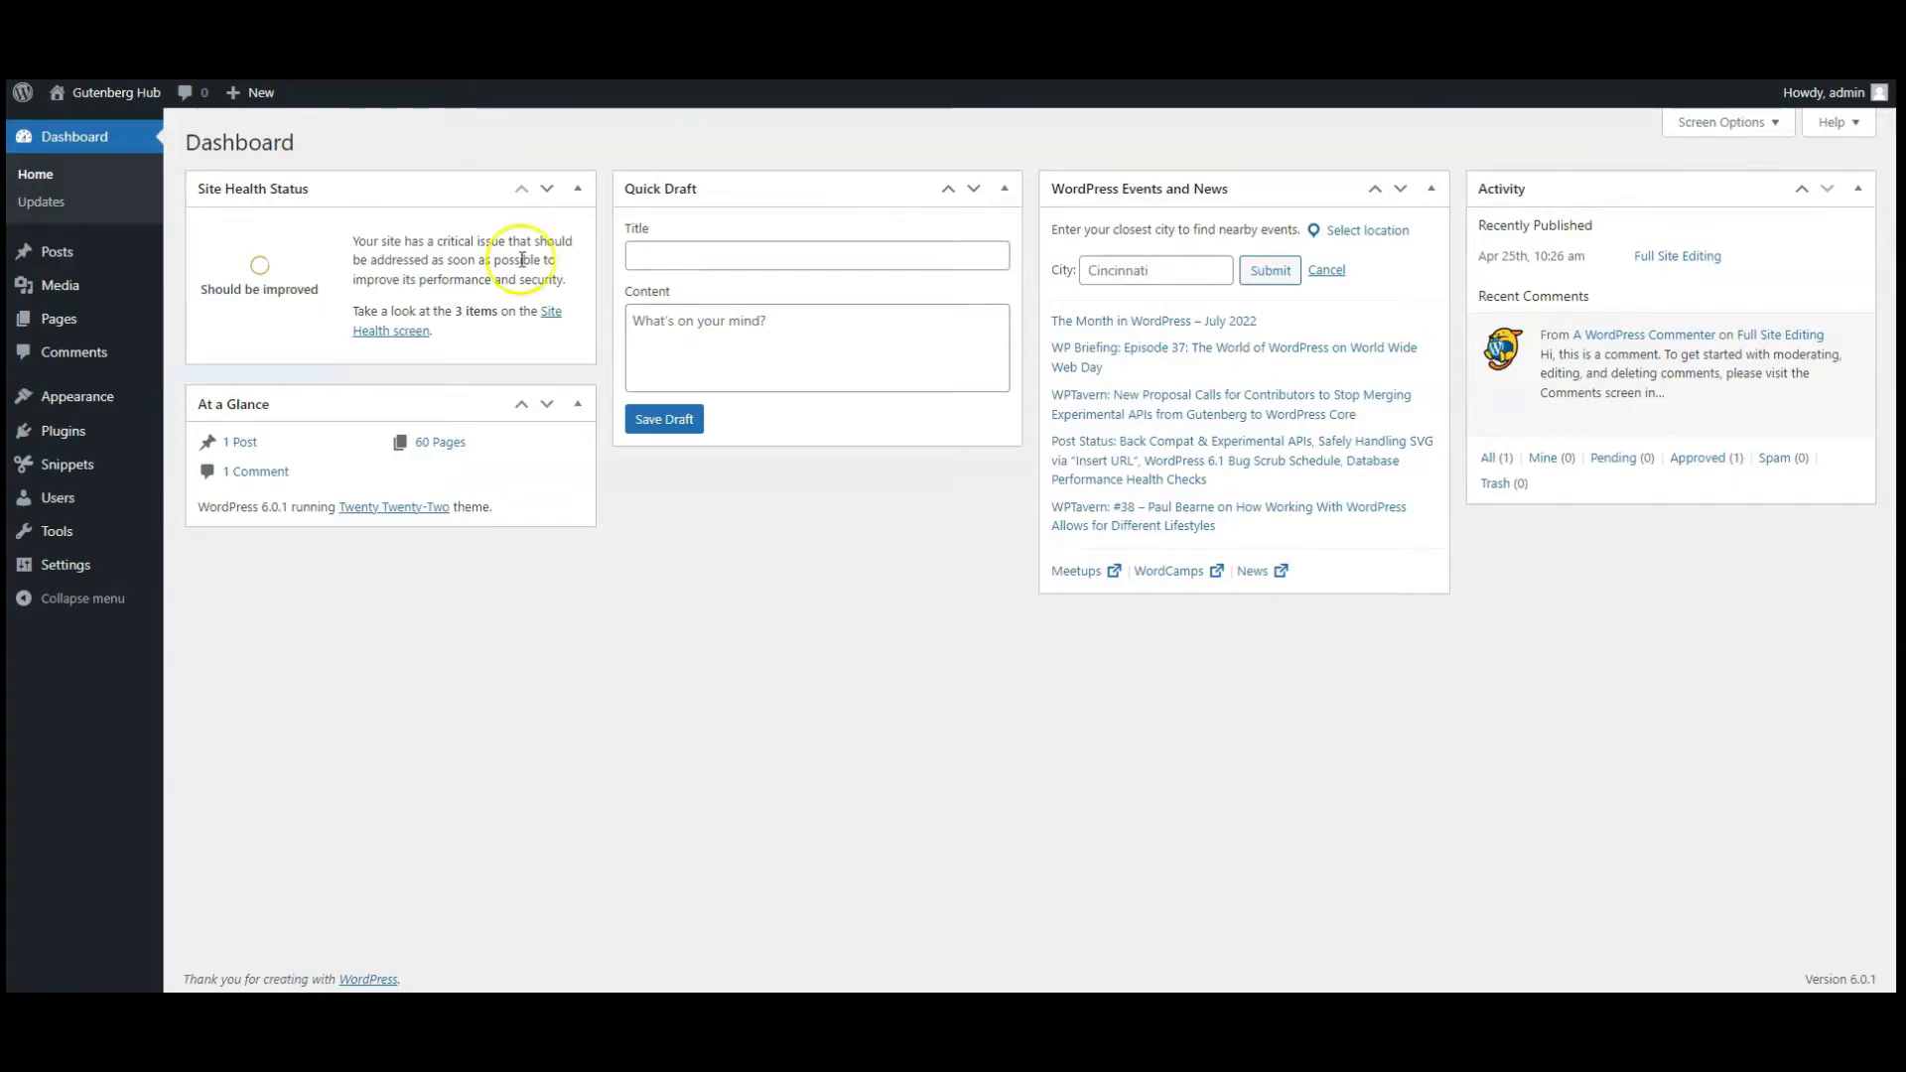
# In the site's Snippets list, activate the Example JavaScript snippet and open it for editing
pyautogui.click(92, 472)
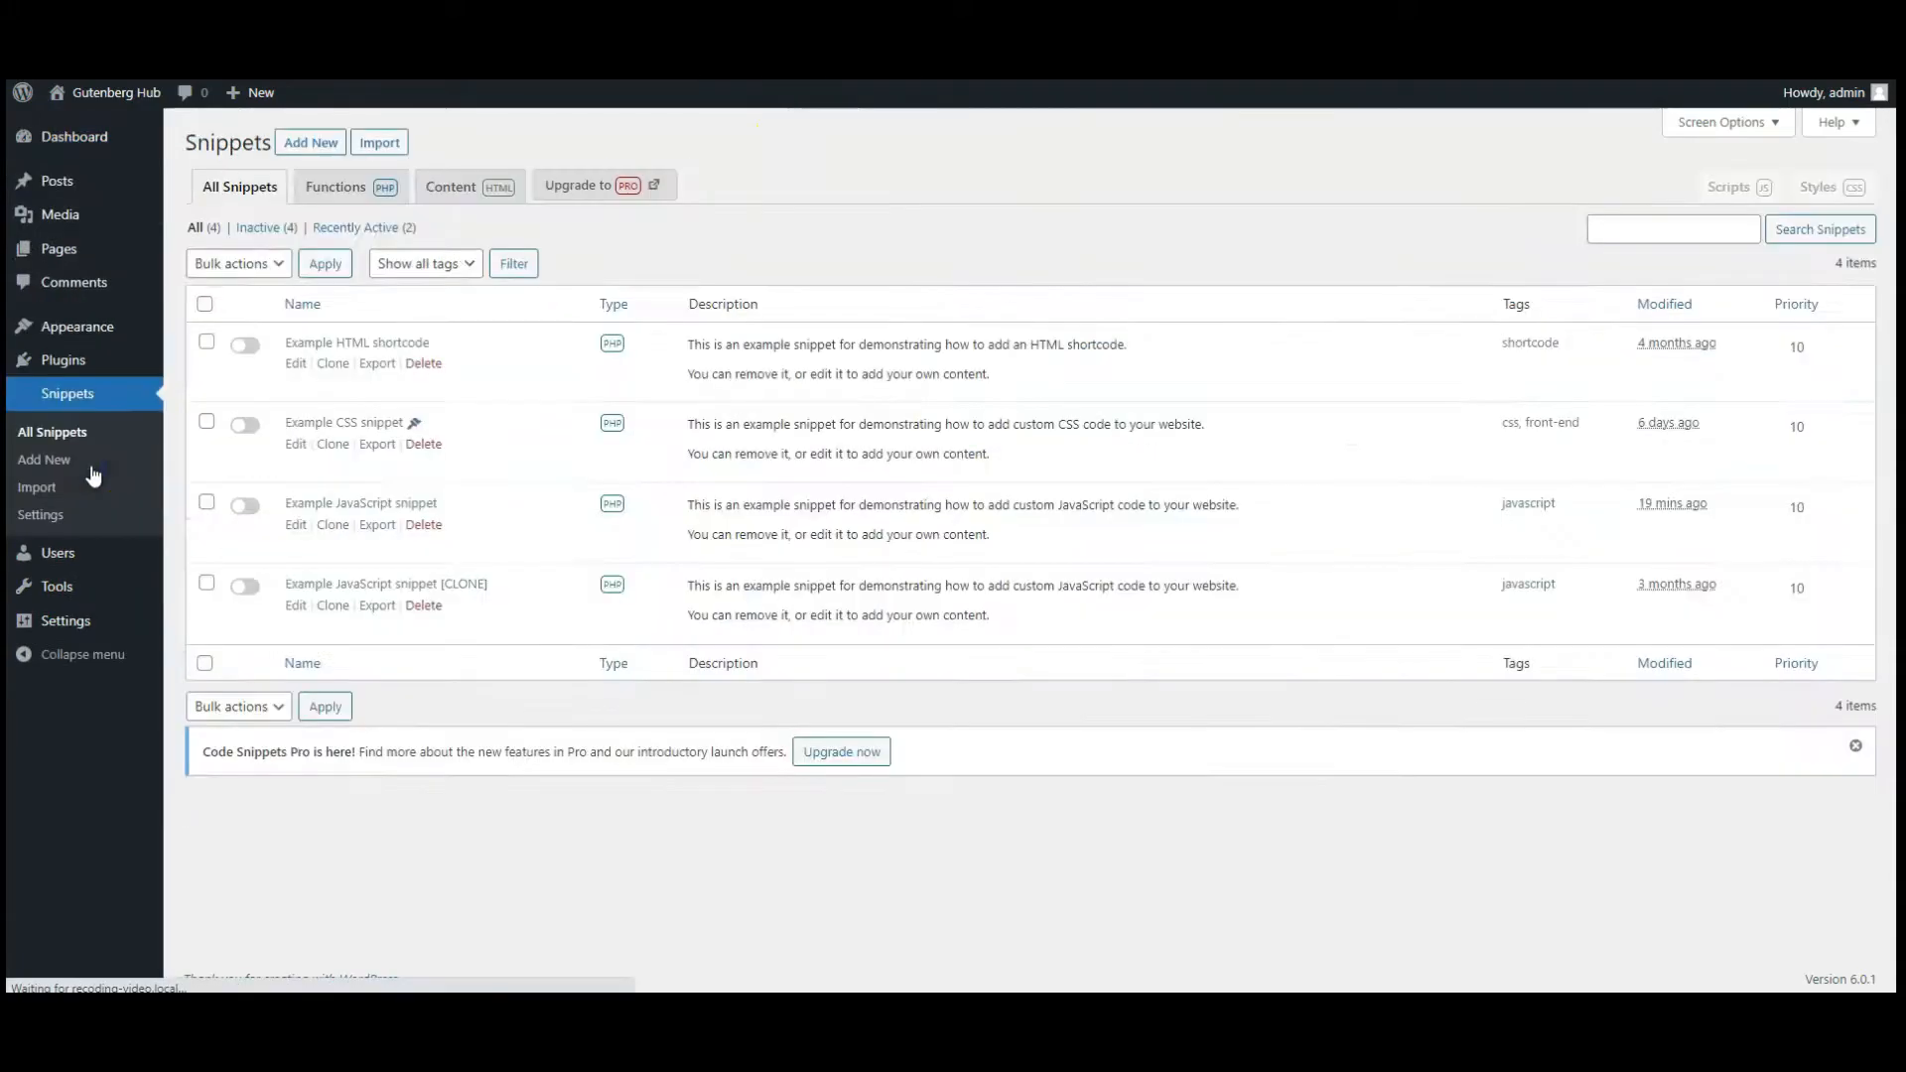
pyautogui.click(243, 580)
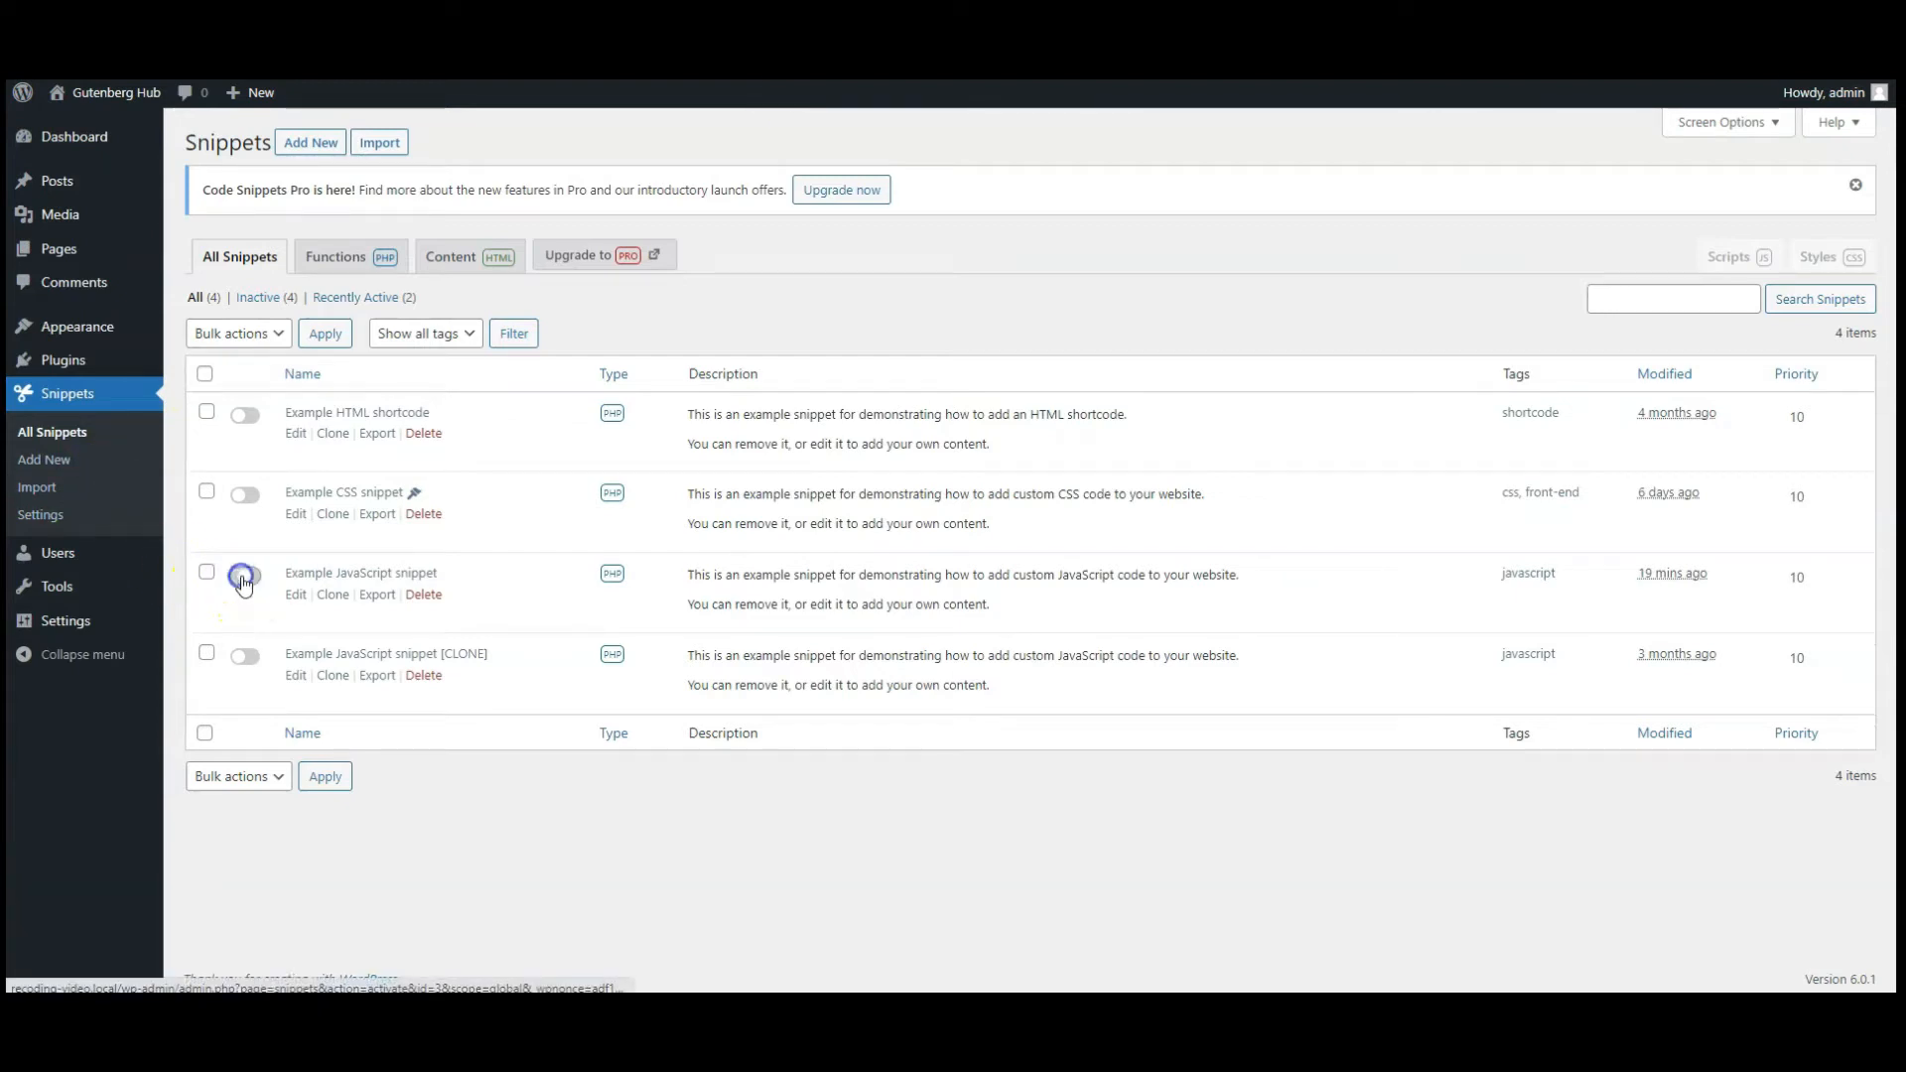
pyautogui.click(293, 596)
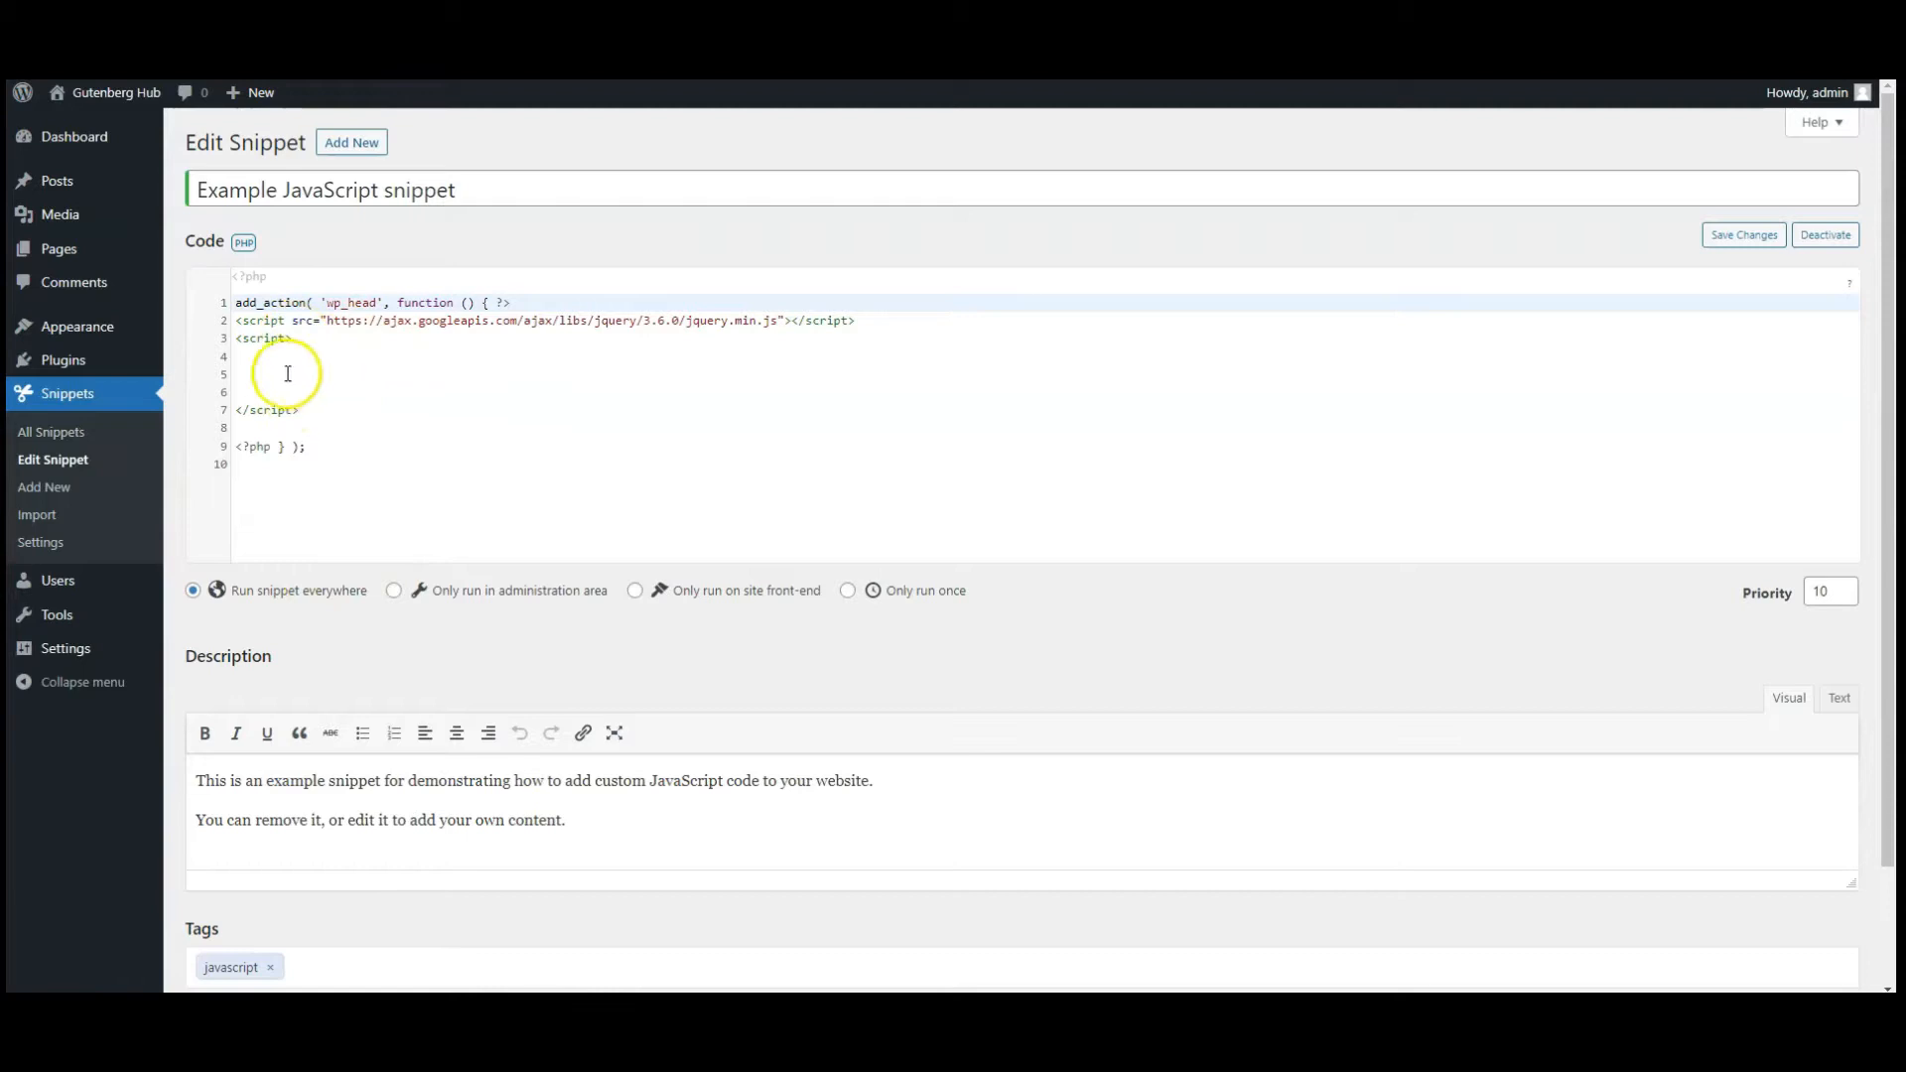
# Paste the info-slider jQuery code between the script tags of the Example JavaScript snippet and save the changes
pyautogui.click(288, 373)
pyautogui.hotkey('ctrl', 'v')
pyautogui.scroll(4, 646, 553)
pyautogui.scroll(-7, 646, 553)
pyautogui.scroll(7, 1307, 658)
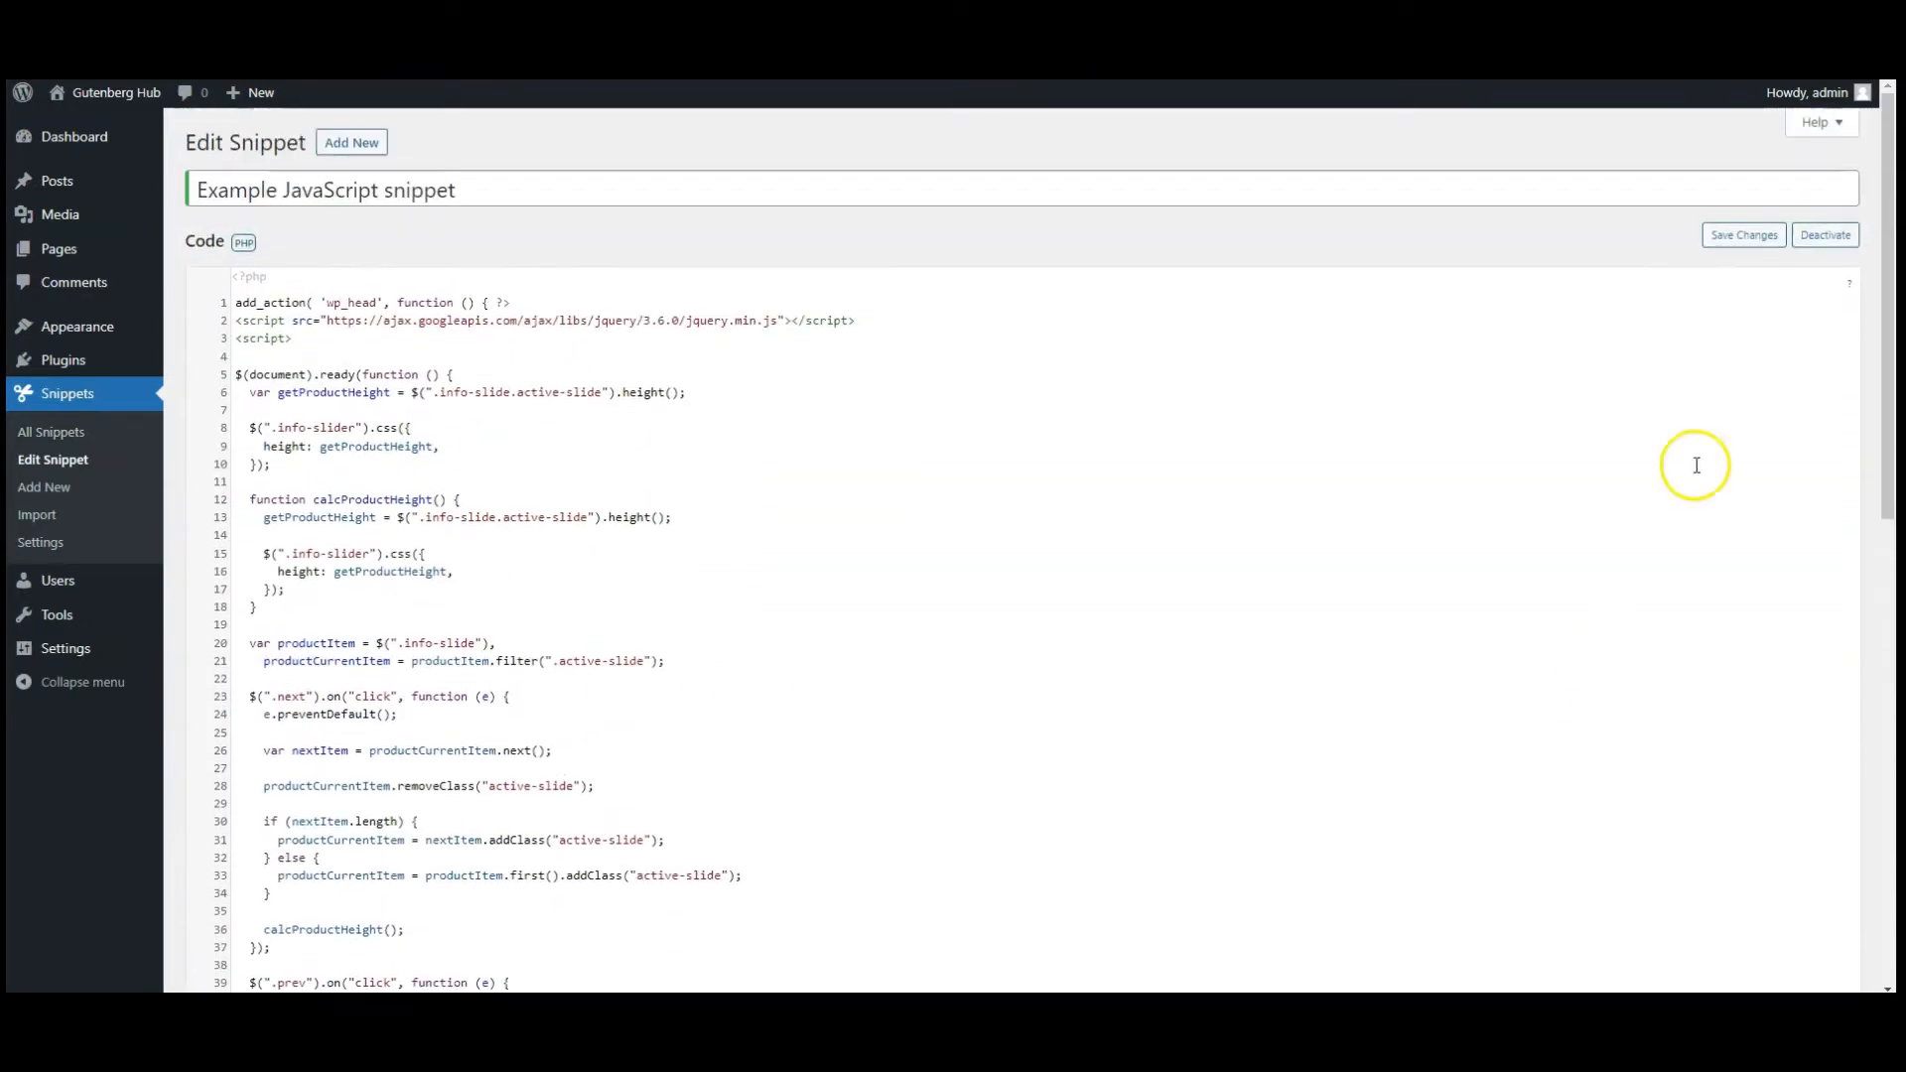
pyautogui.click(1735, 239)
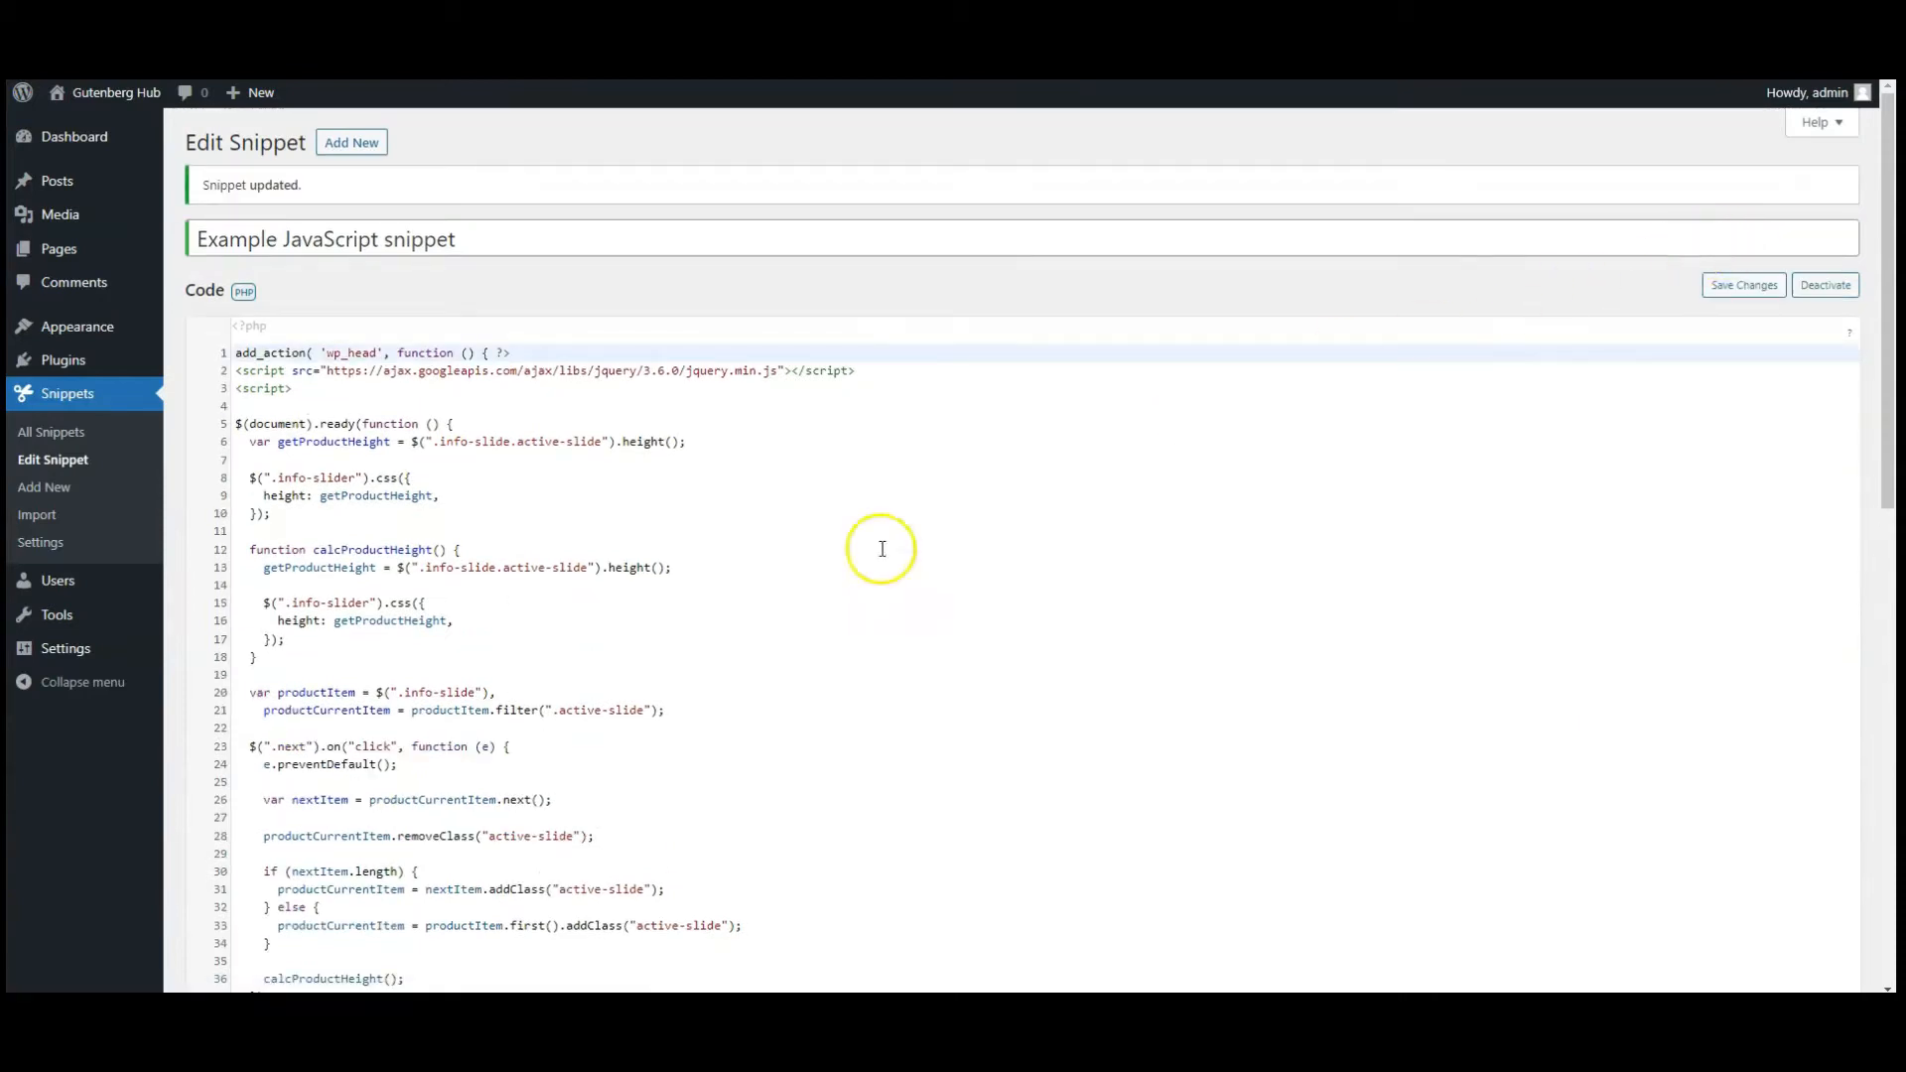
# Paste the .info-slider styles into the Global CSS of the Editor Plus advanced settings and save them
pyautogui.moveTo(62, 649)
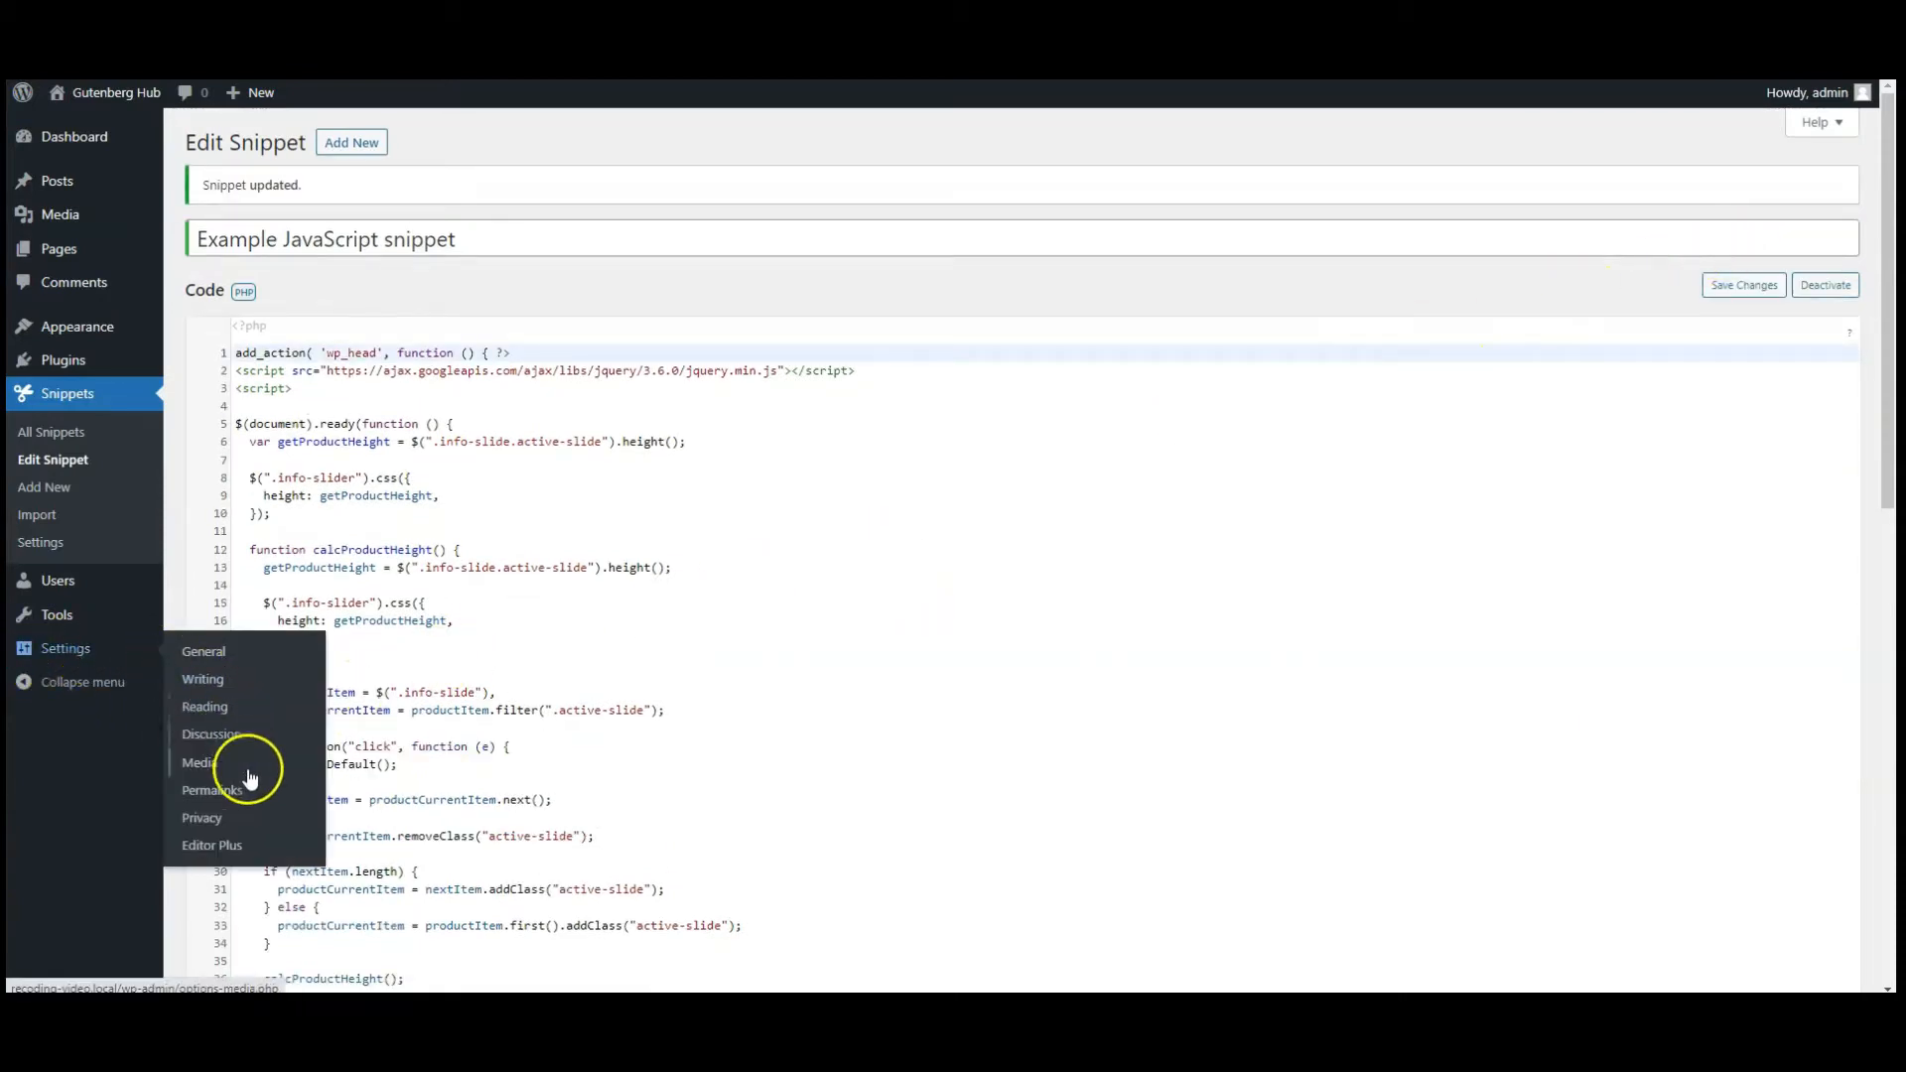
pyautogui.click(270, 858)
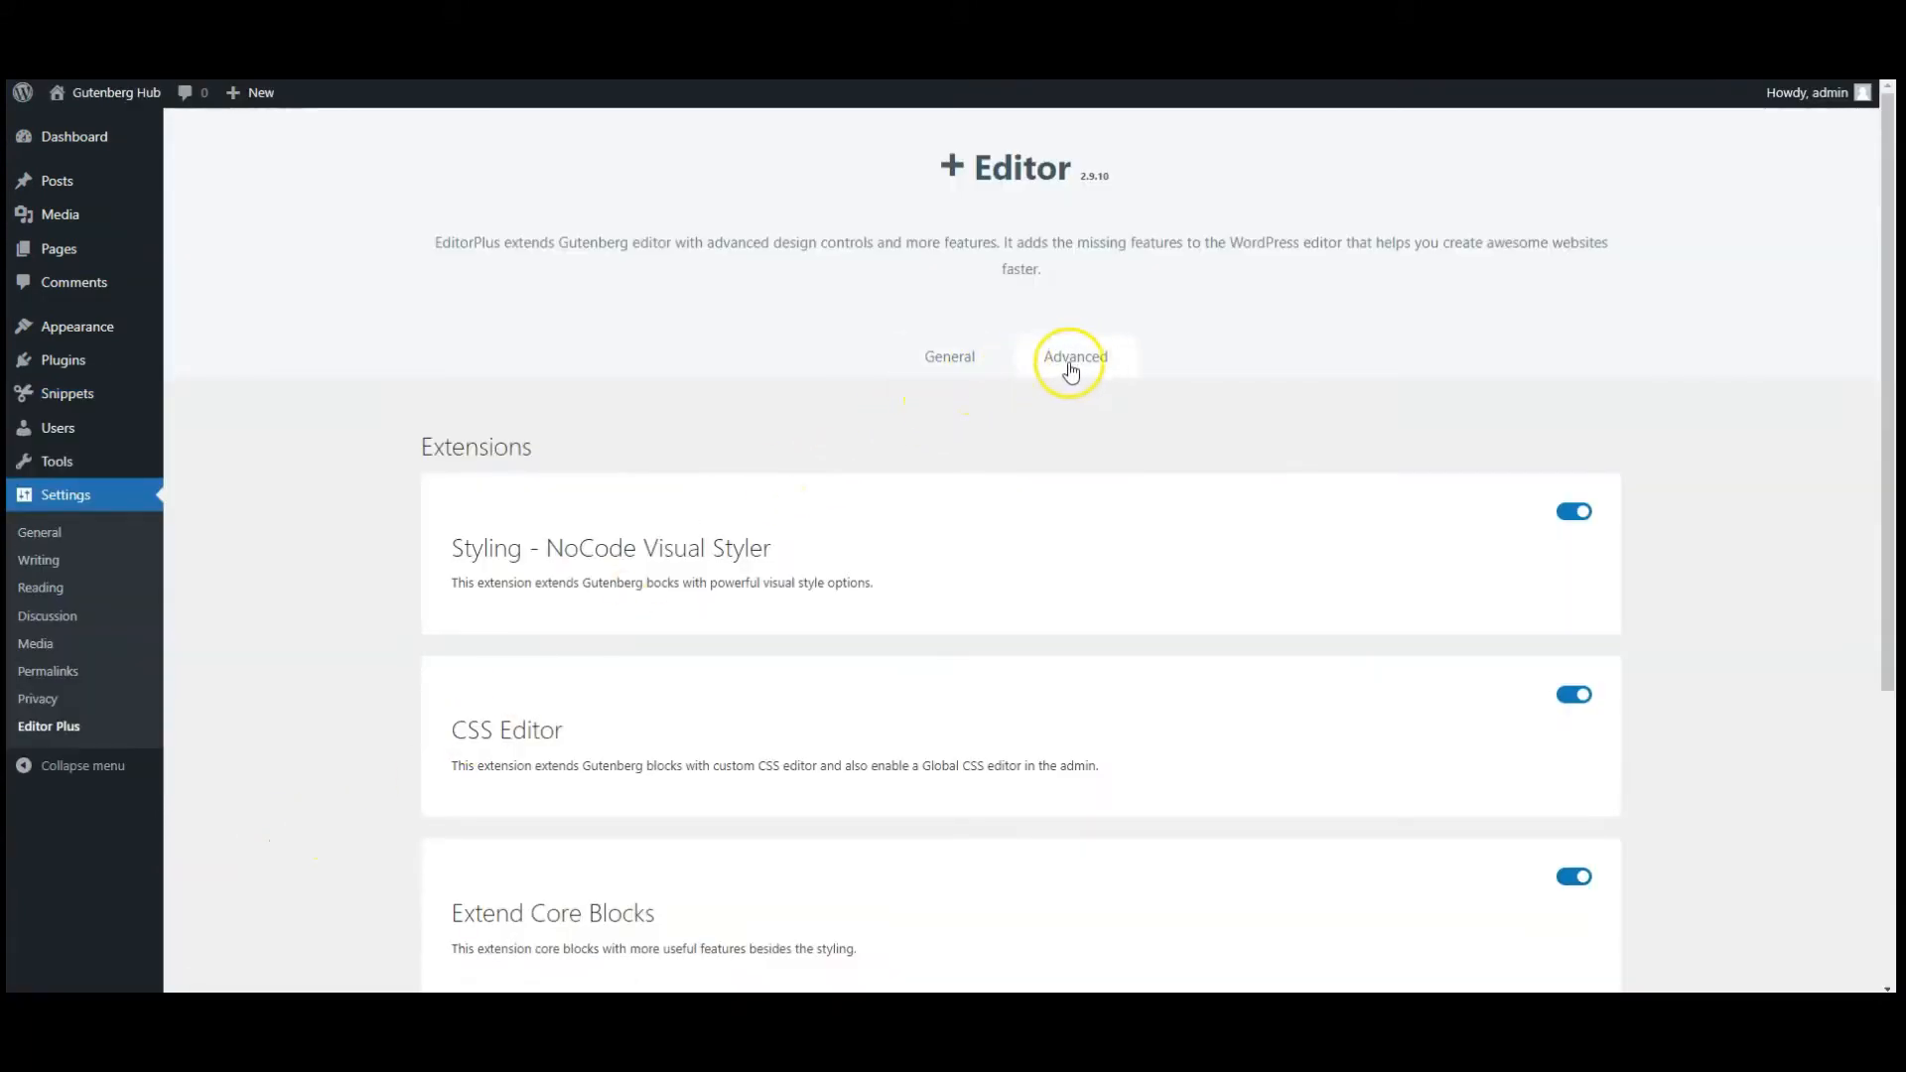
pyautogui.click(1075, 365)
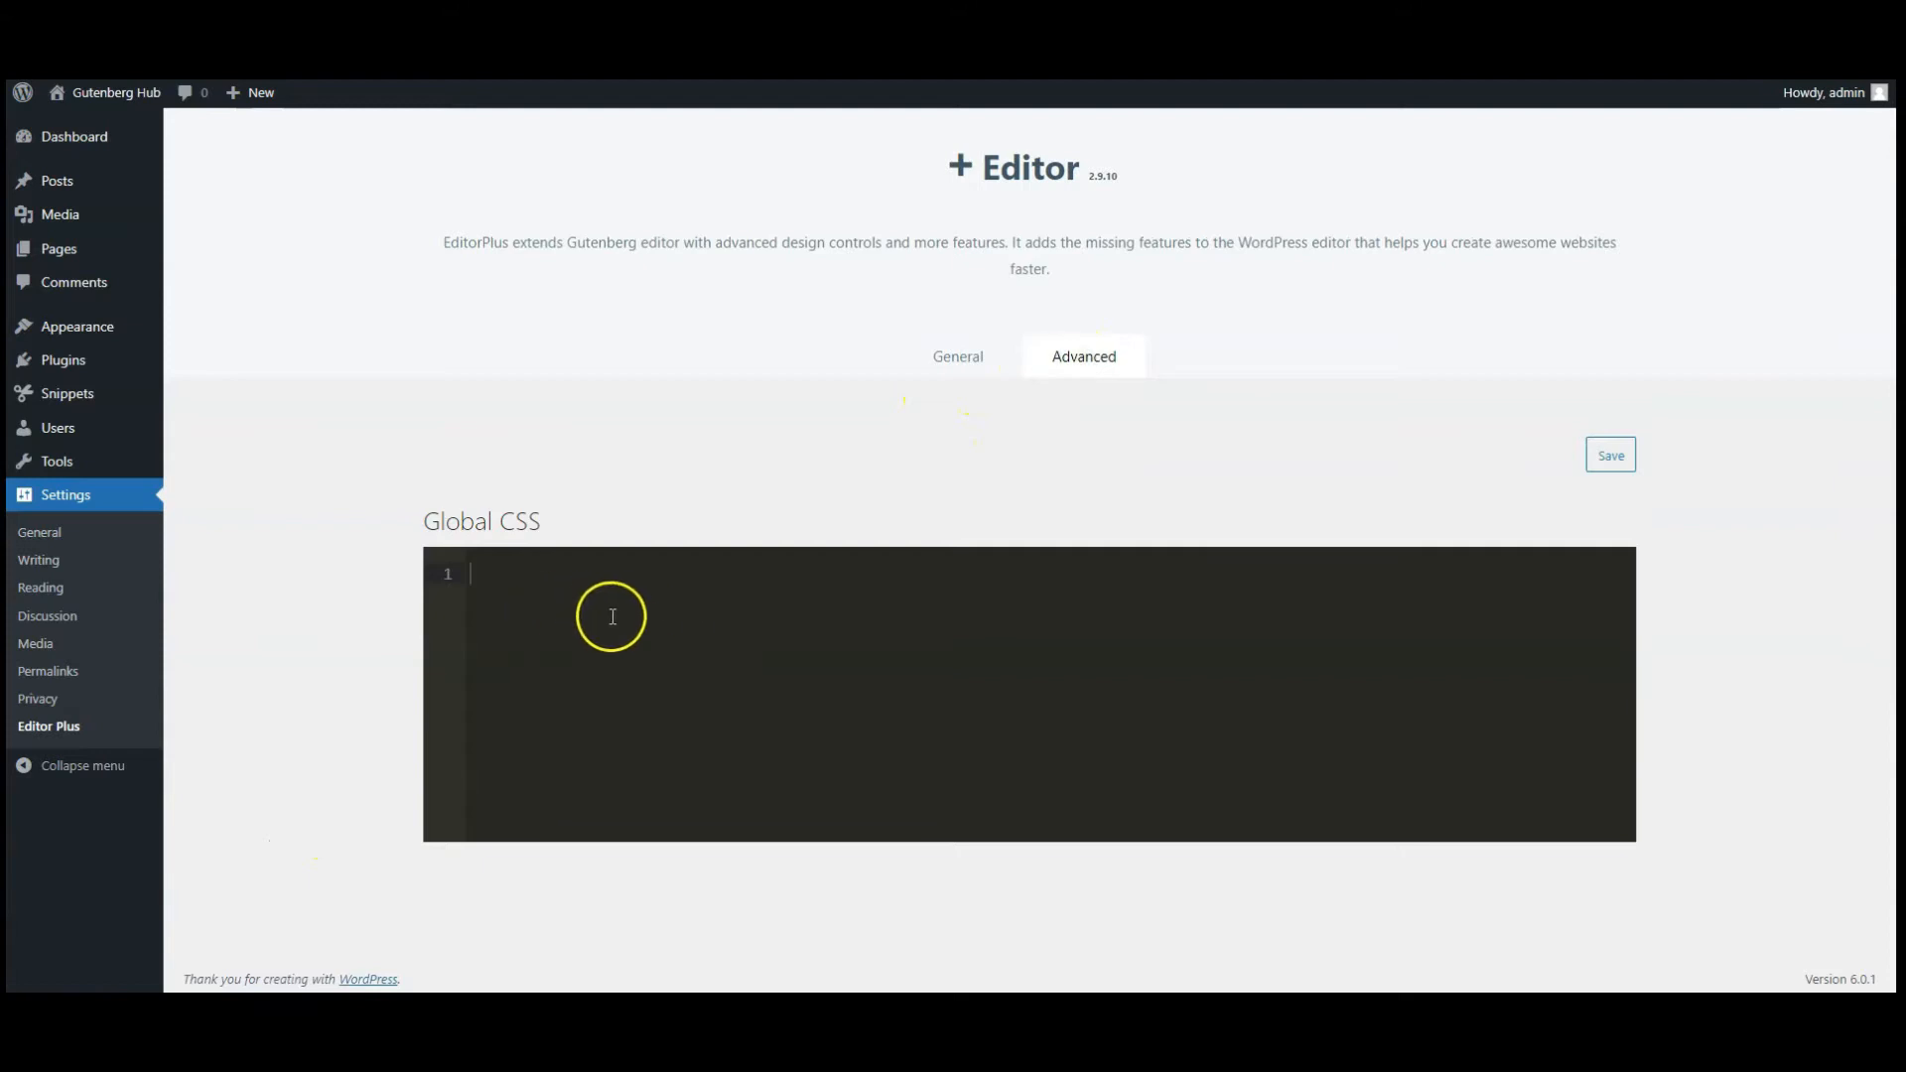
pyautogui.hotkey('ctrl', 'v')
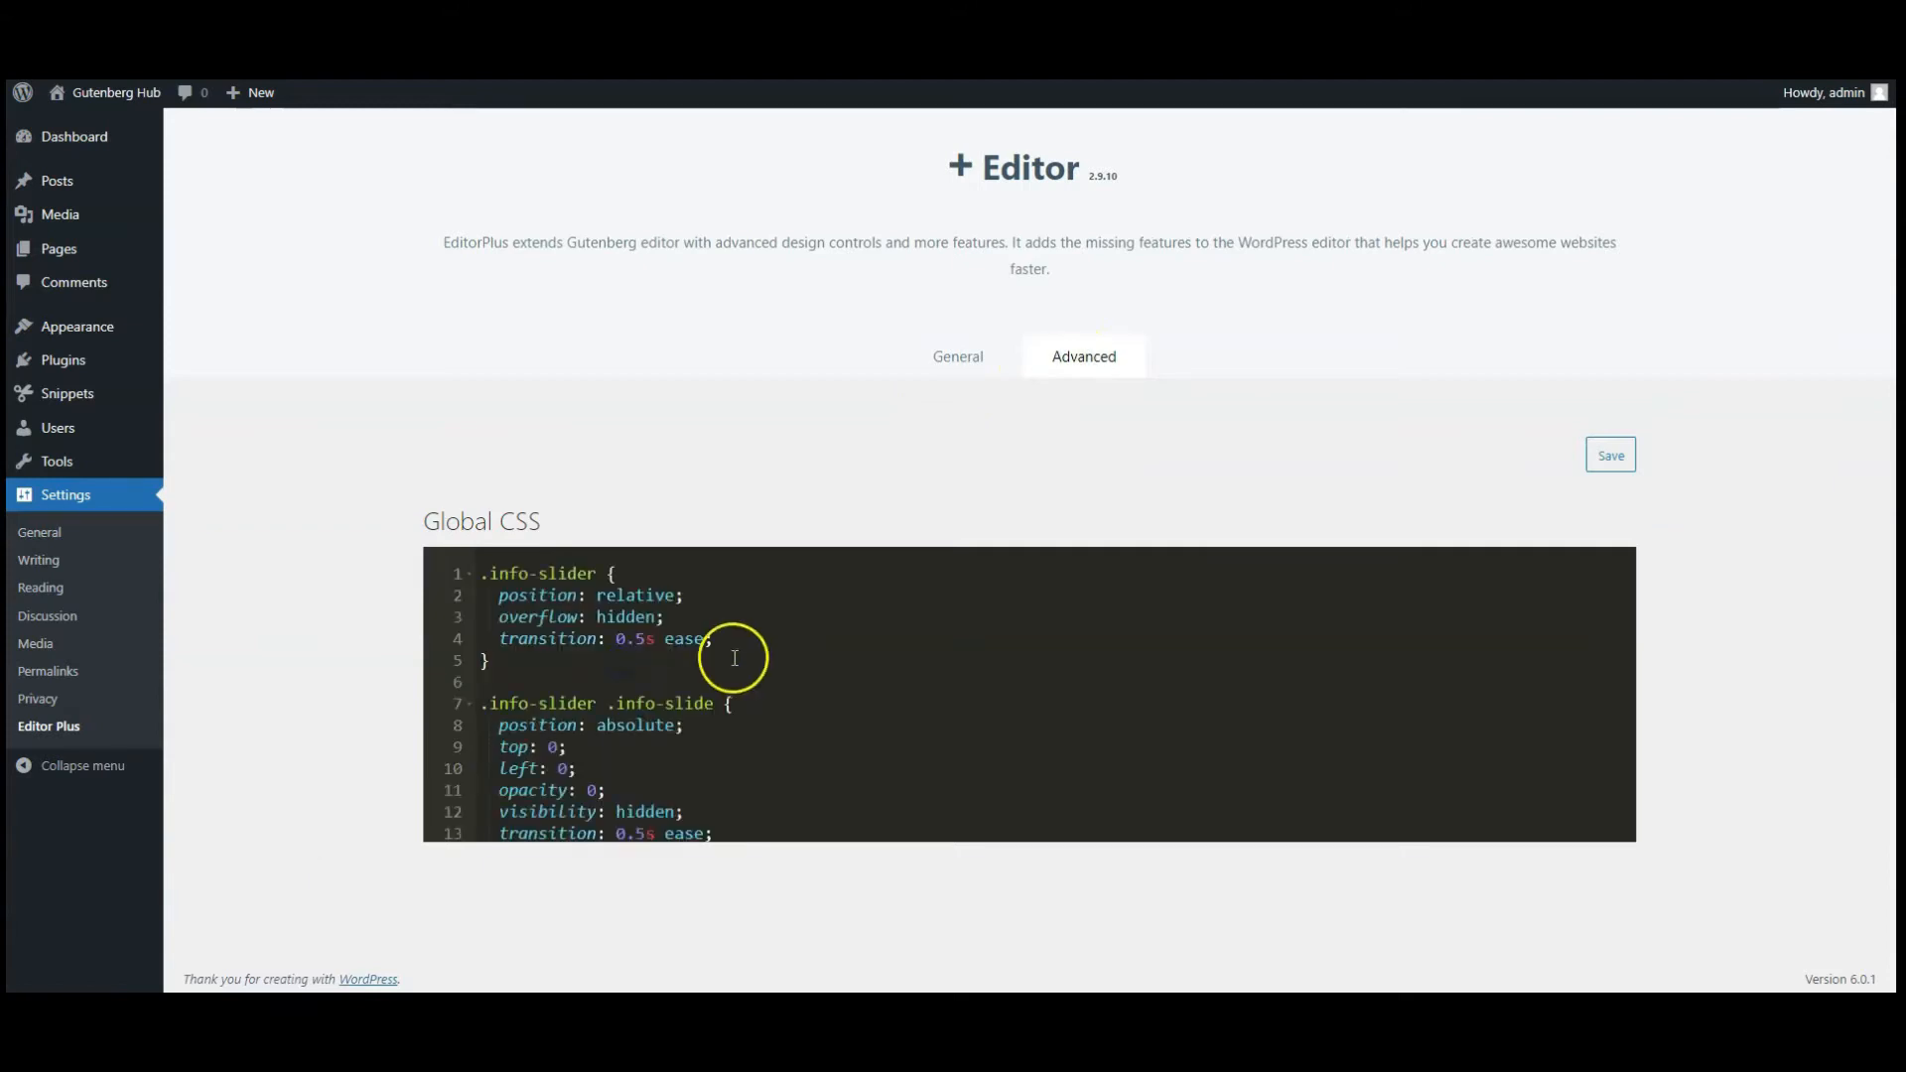
pyautogui.click(1613, 461)
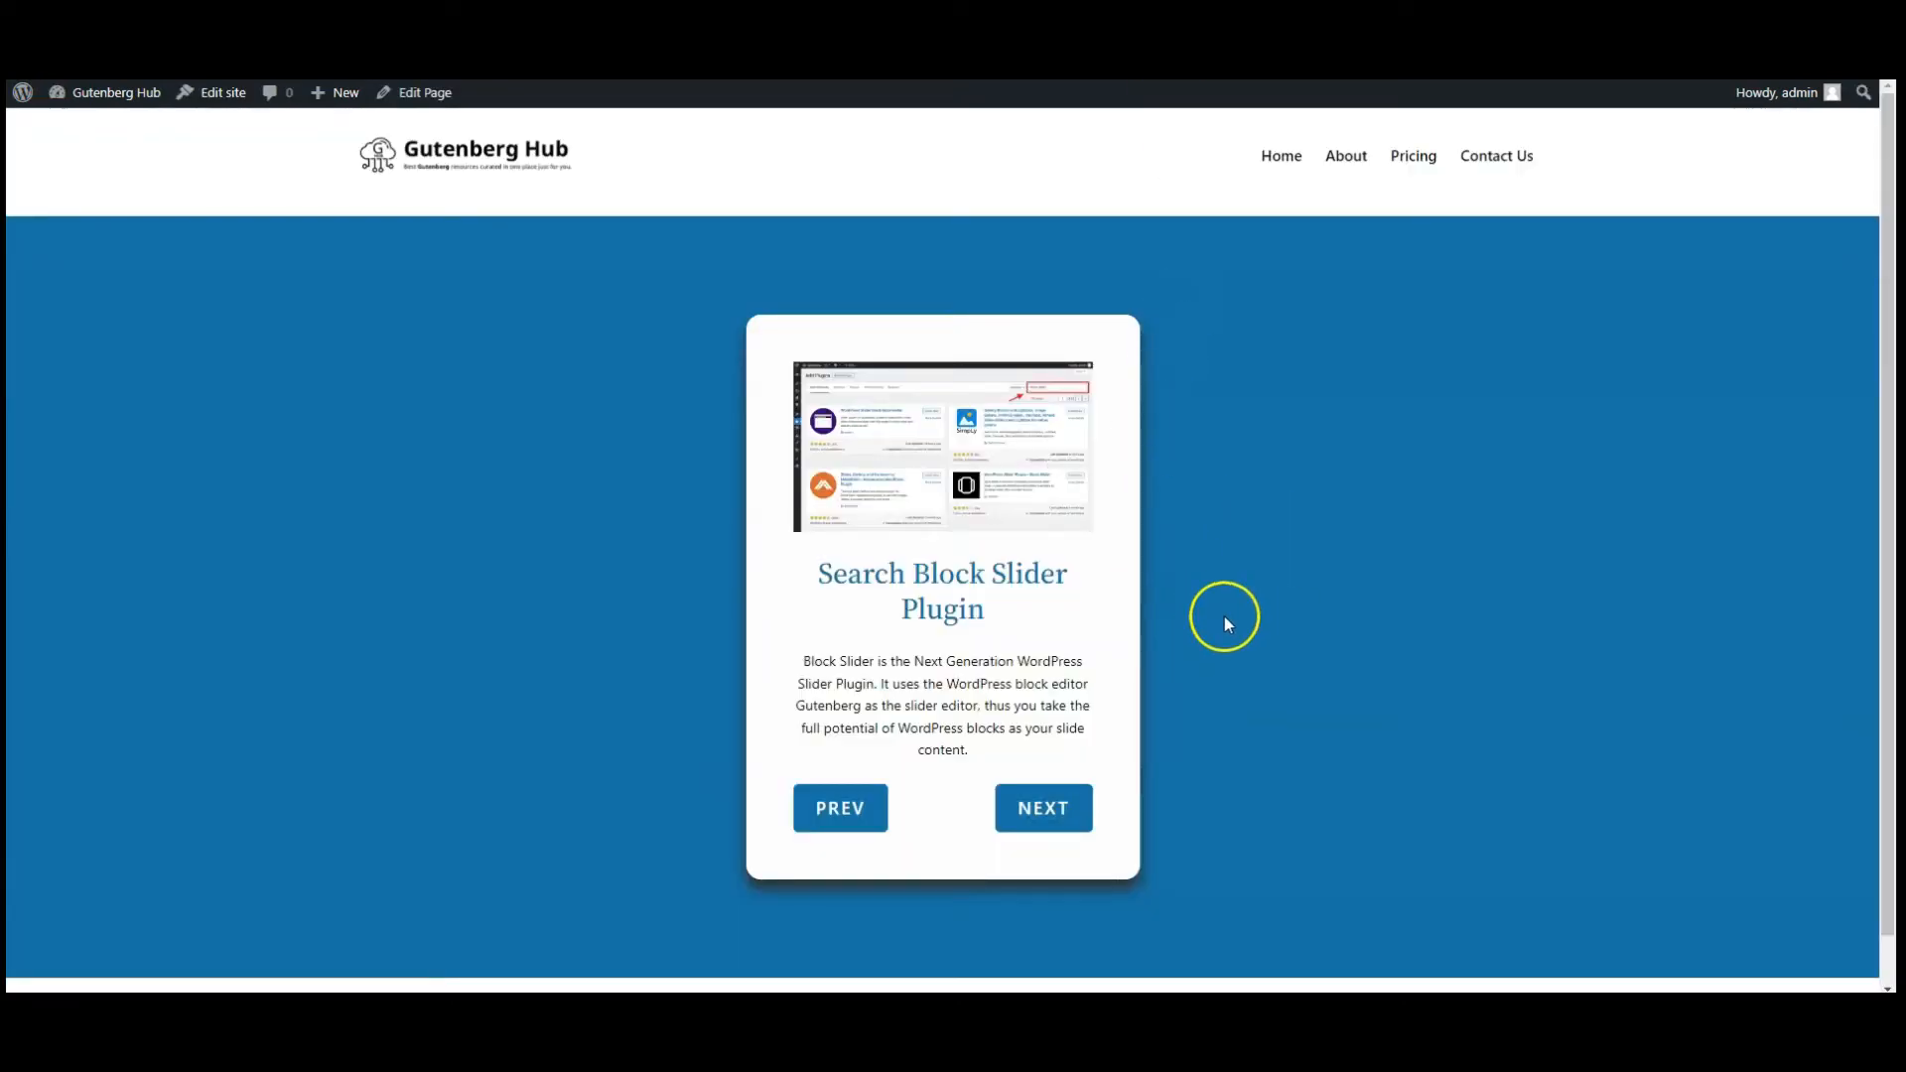
# Test the info slider on the published page by moving forward and backward through its slides with NEXT and PREV
pyautogui.click(837, 811)
pyautogui.click(1045, 827)
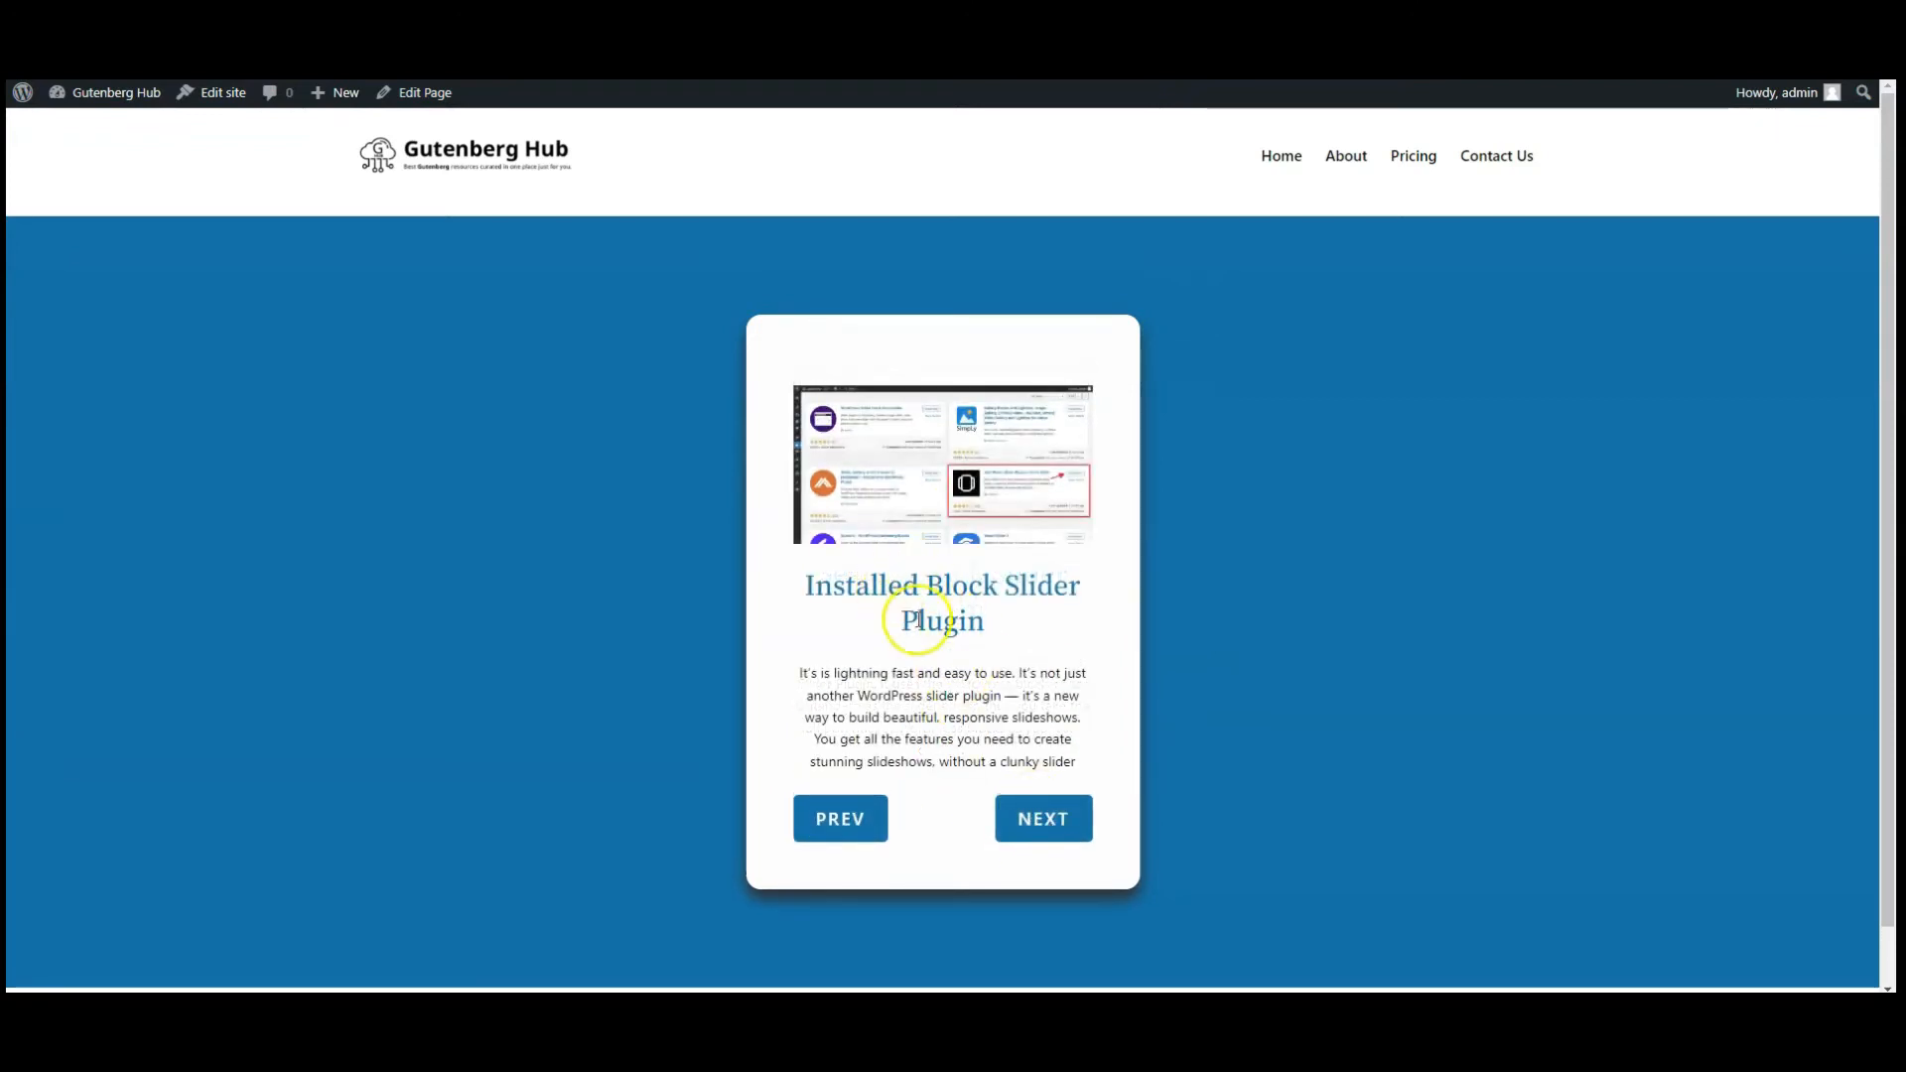
pyautogui.click(1042, 819)
pyautogui.click(1043, 776)
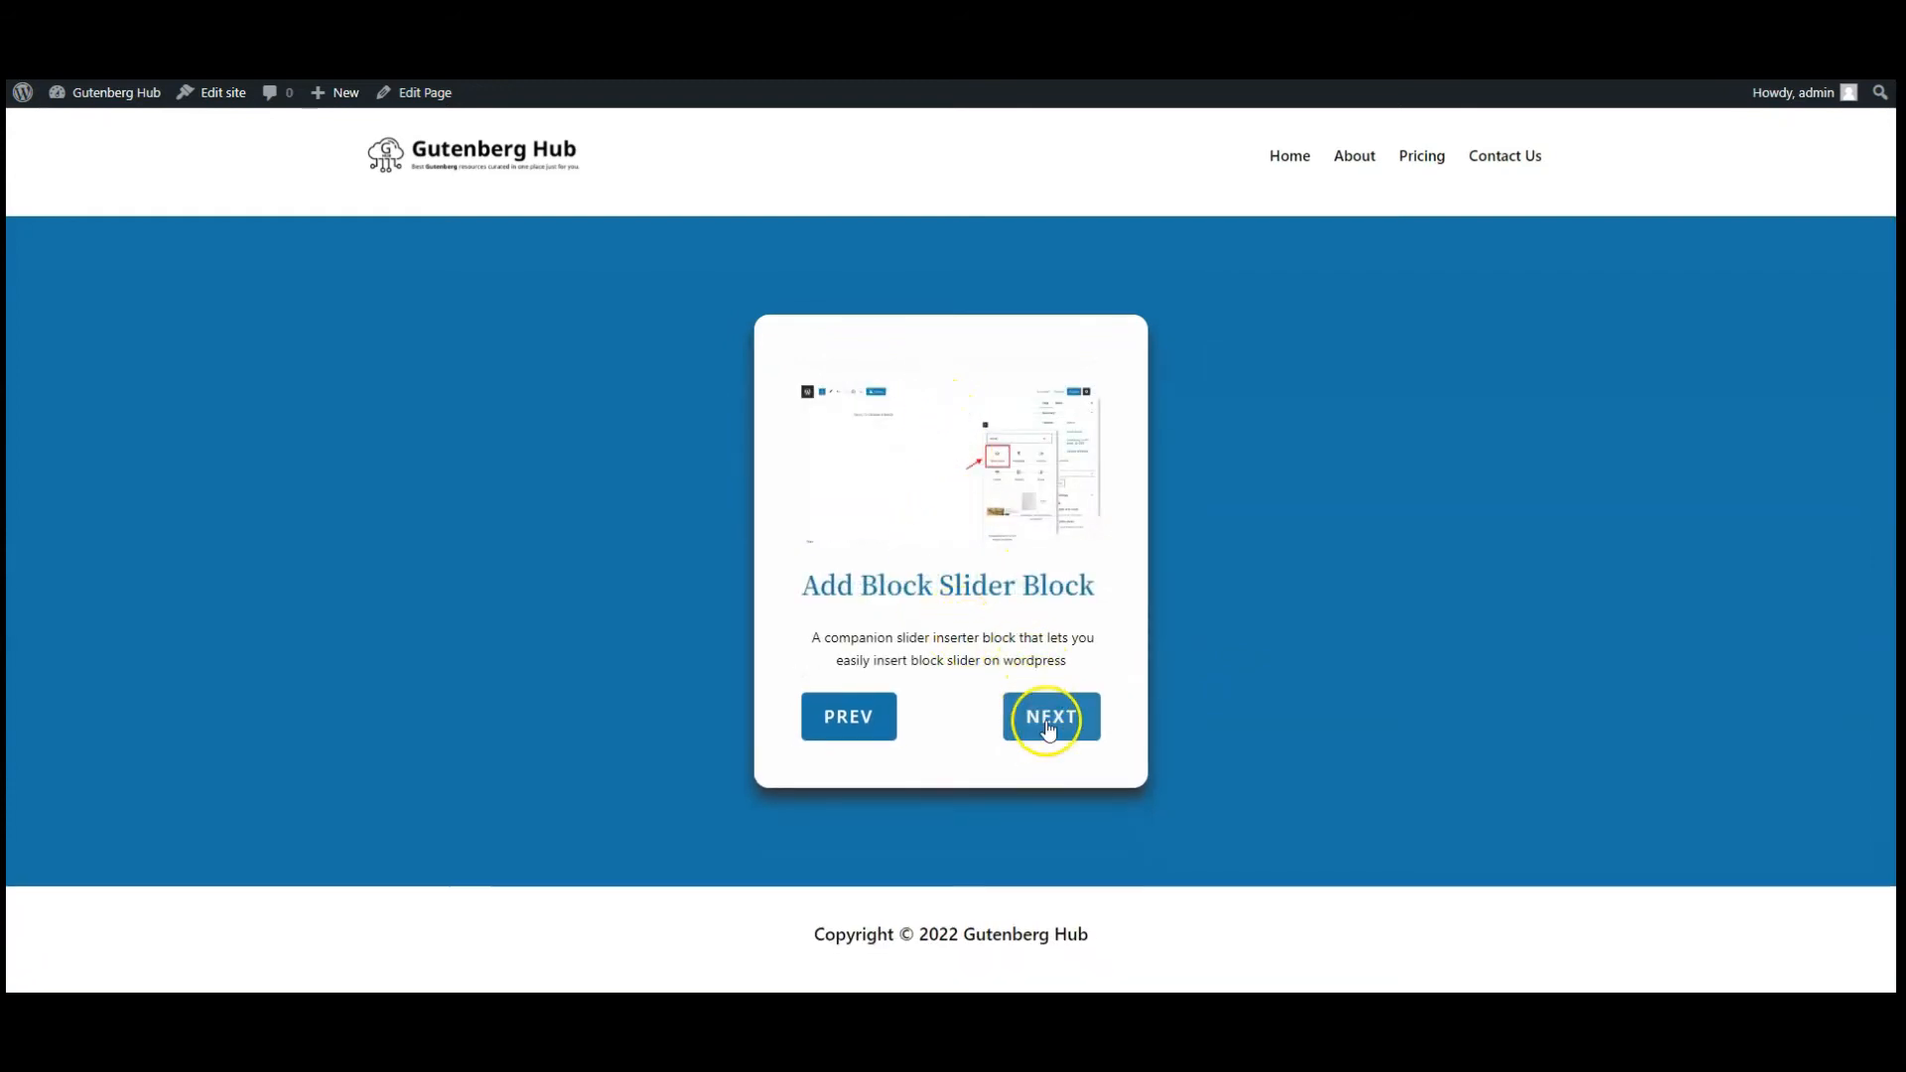
pyautogui.click(851, 720)
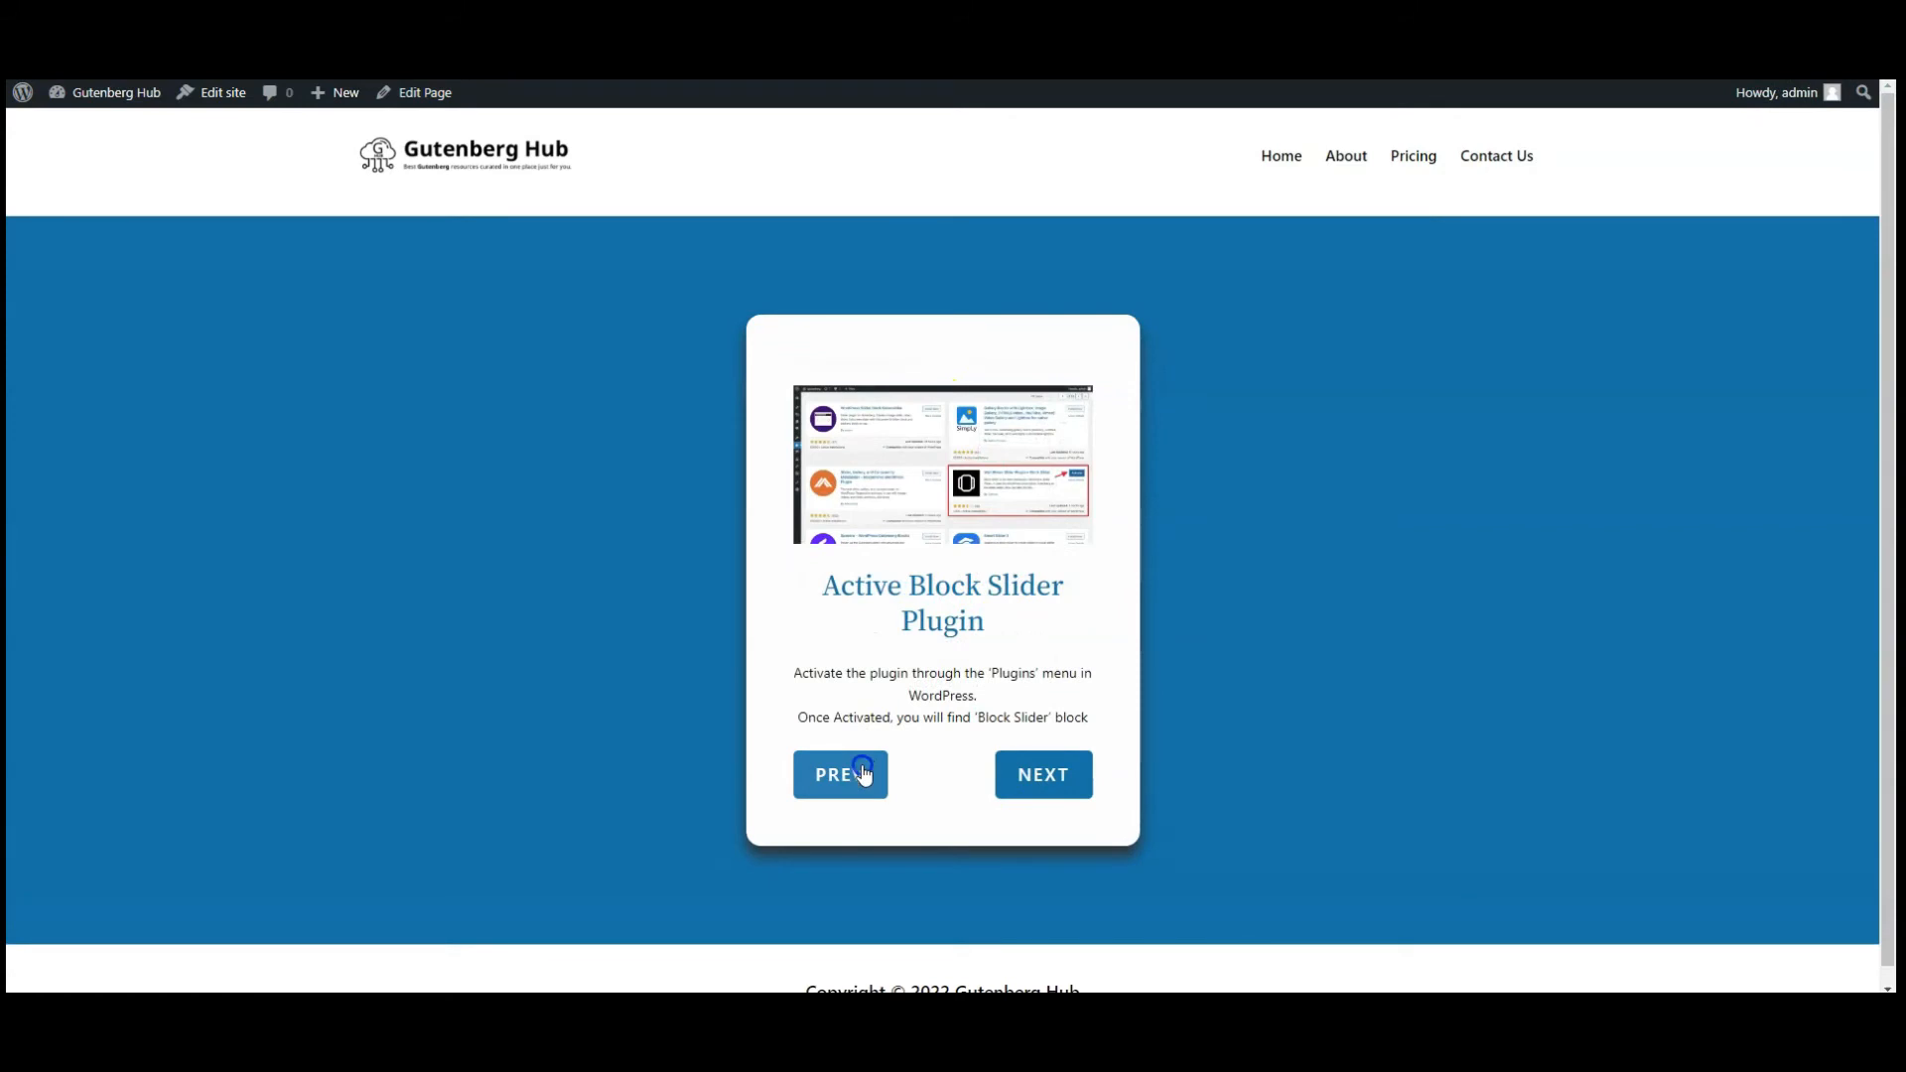
pyautogui.click(861, 774)
pyautogui.click(861, 820)
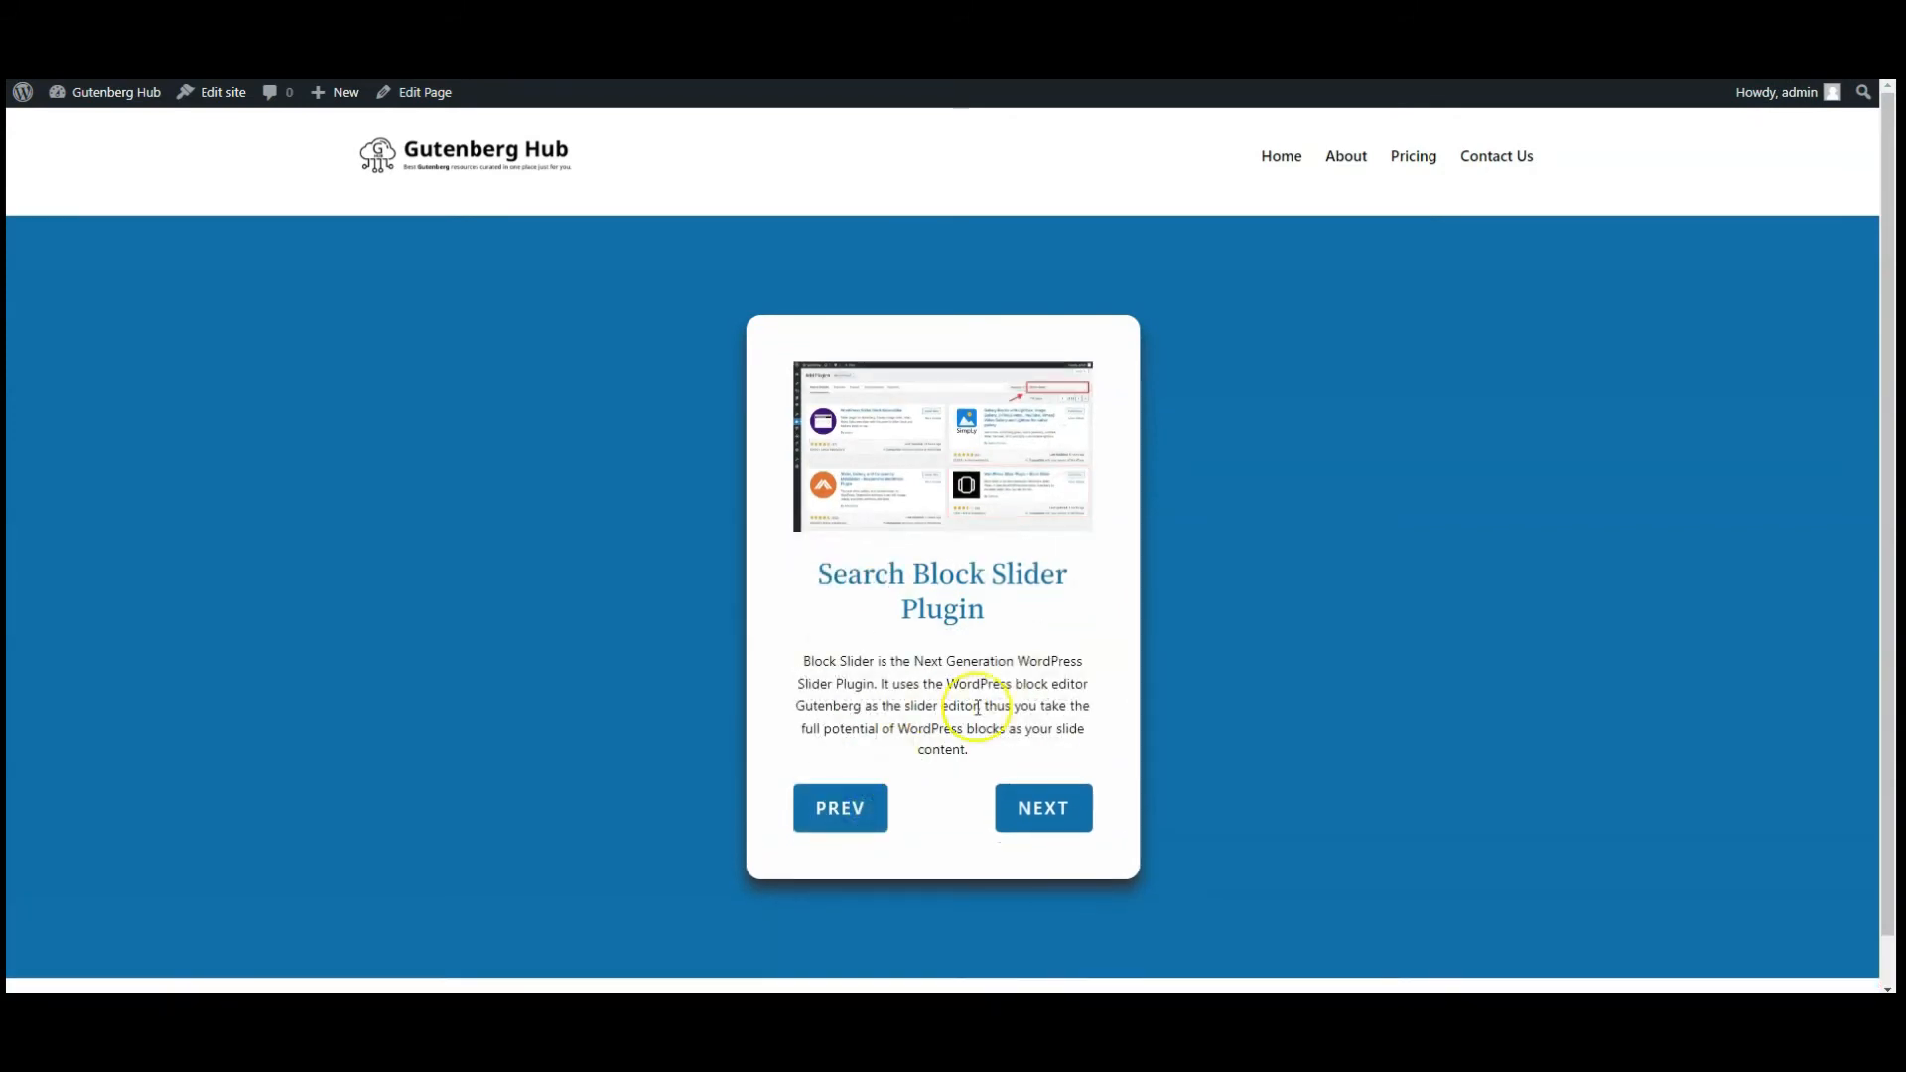